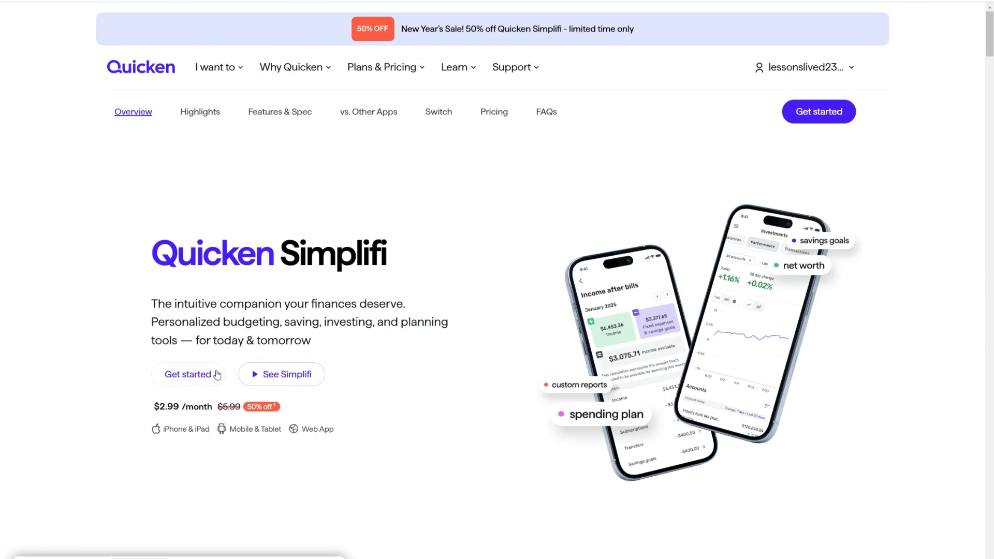
Step: Play the Simplifi demo video, pause it, and close it
{"action": "left_click", "coordinate": [286, 381]}
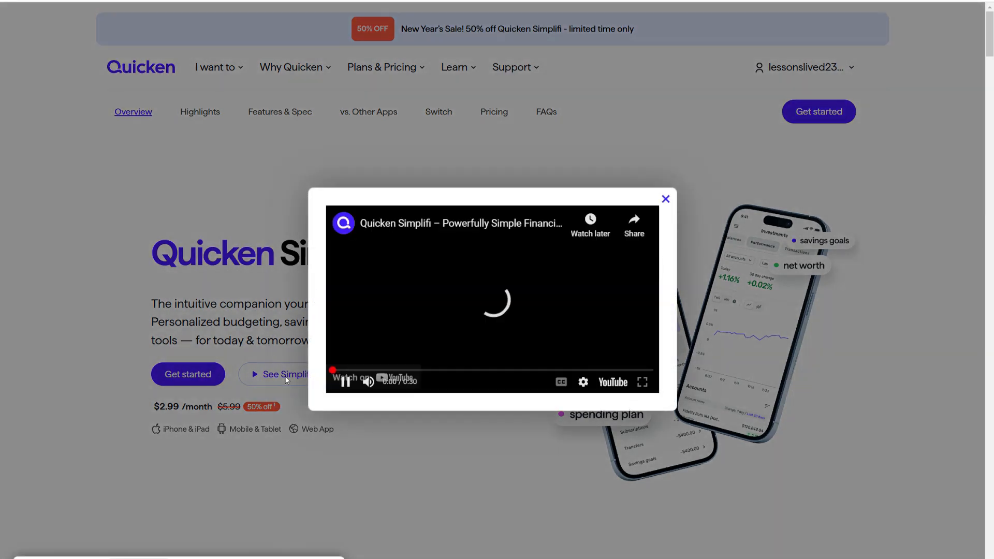
{"action": "left_click", "coordinate": [345, 383]}
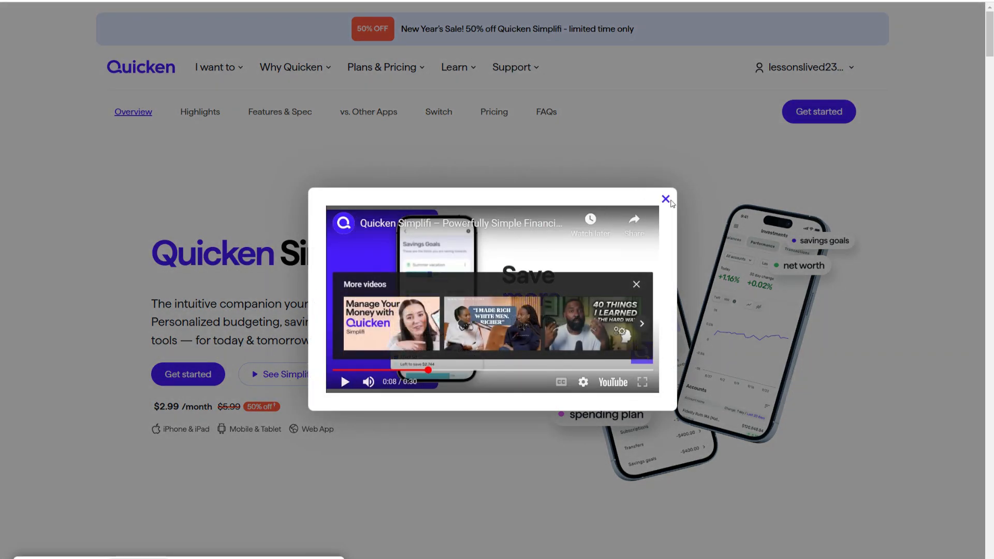
{"action": "left_click", "coordinate": [666, 200]}
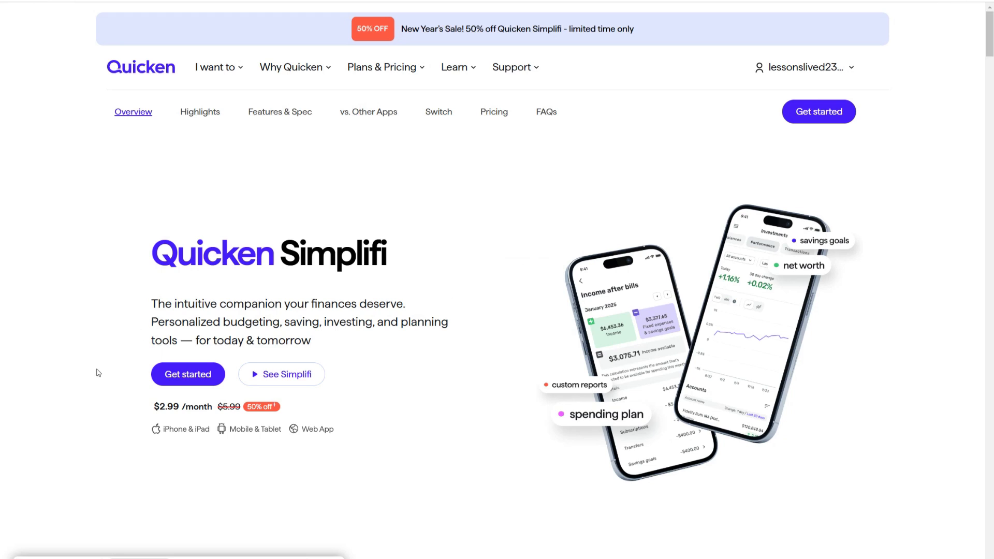
Step: Open Simplifi through Get started on the product page and on the order confirmation page
{"action": "left_click", "coordinate": [170, 375]}
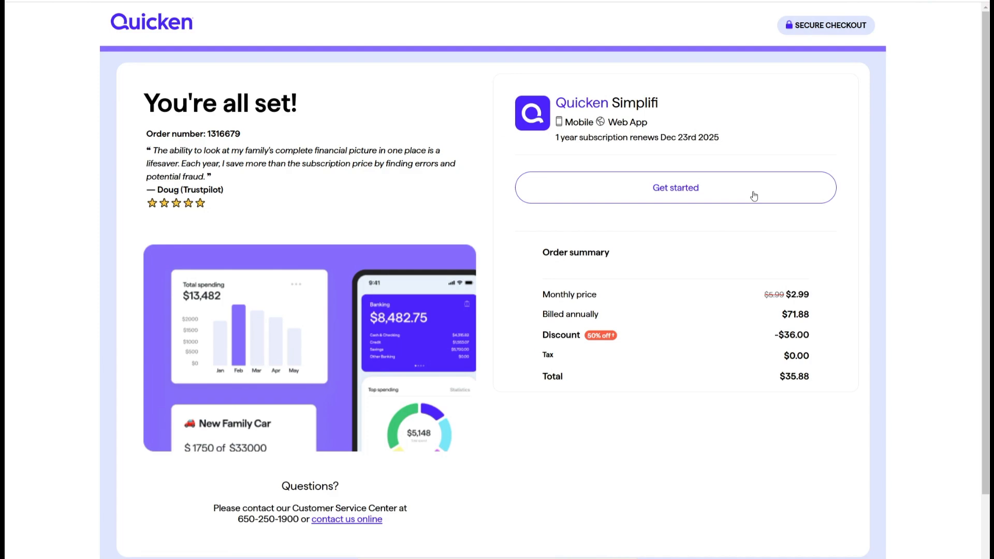
{"action": "left_click", "coordinate": [753, 196]}
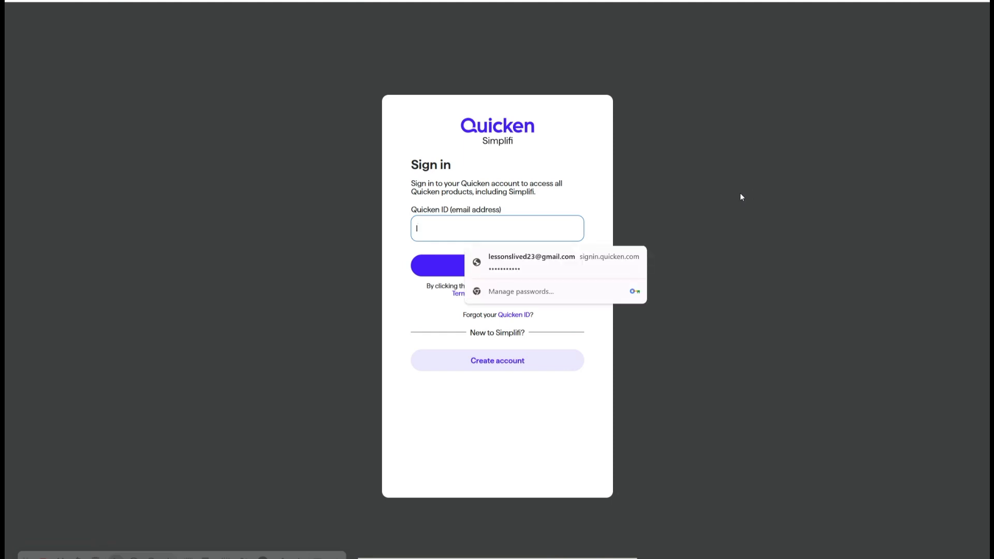
Step: Sign in with the saved Quicken ID e-mail address and the account password
{"action": "left_click", "coordinate": [581, 260]}
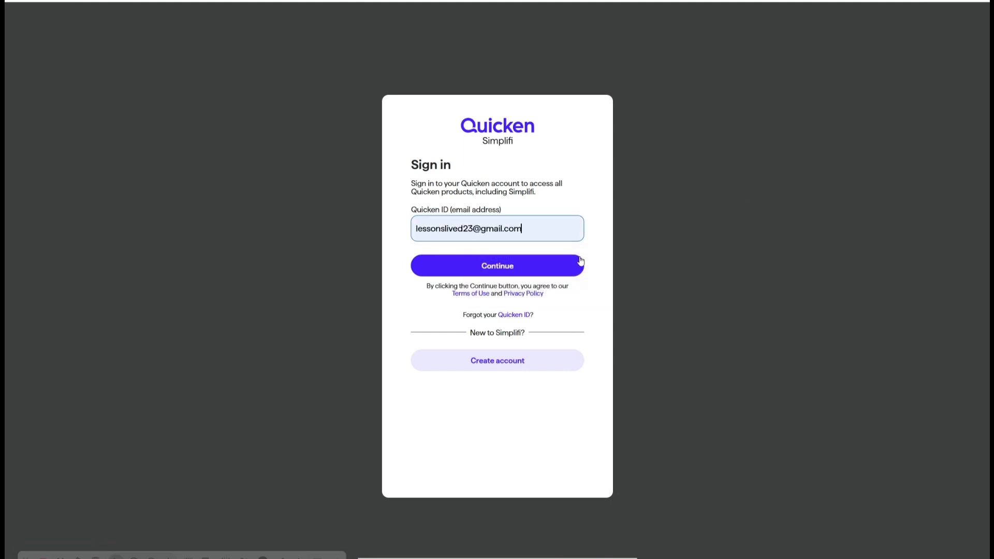
{"action": "left_click", "coordinate": [508, 266]}
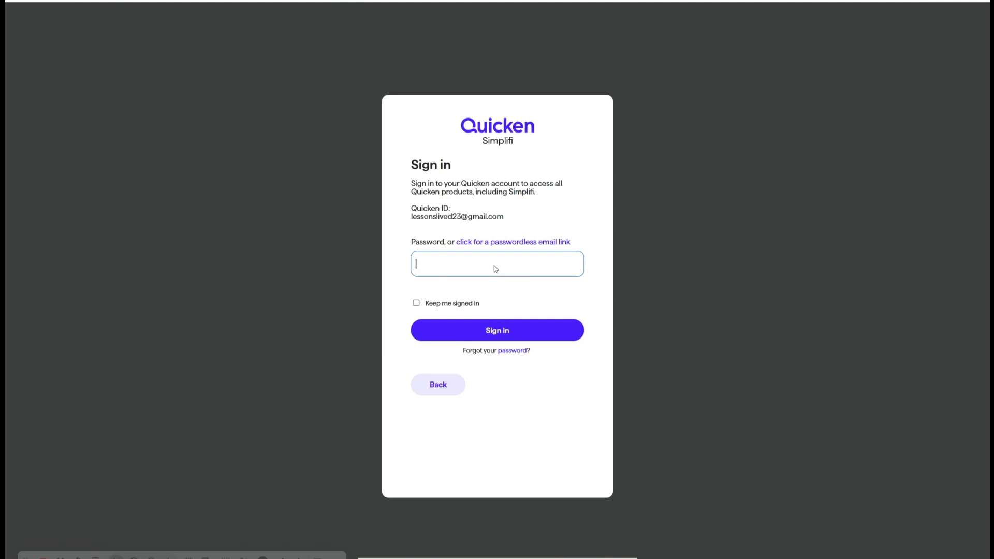
{"action": "left_click", "coordinate": [497, 266]}
{"action": "left_click", "coordinate": [515, 306]}
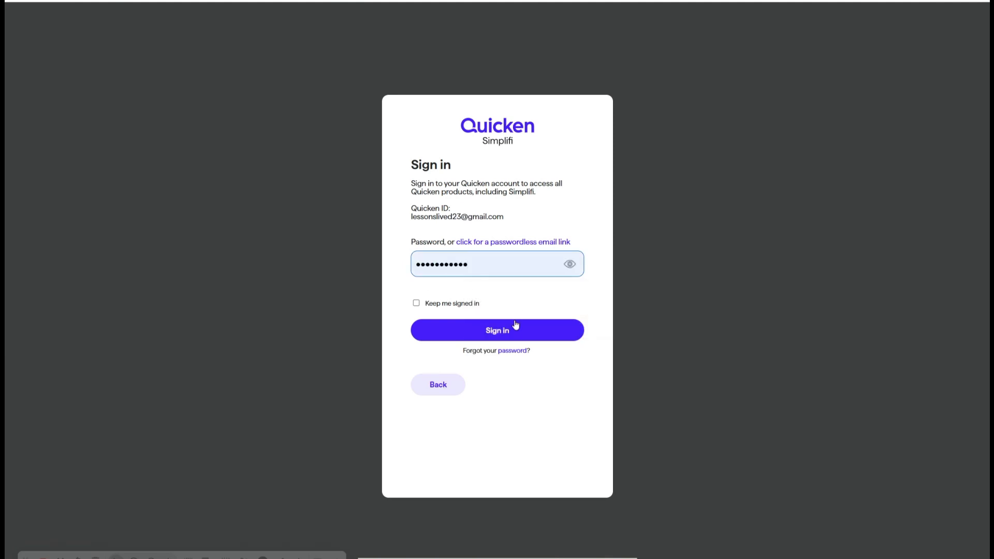
{"action": "left_click", "coordinate": [515, 330]}
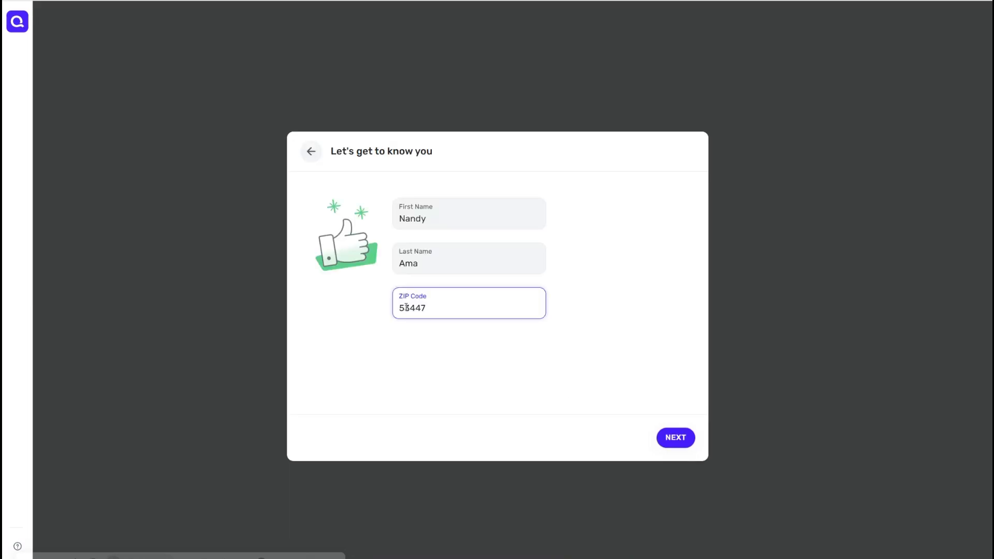
Step: Confirm the name and ZIP code details and begin adding an account
{"action": "left_click", "coordinate": [457, 381]}
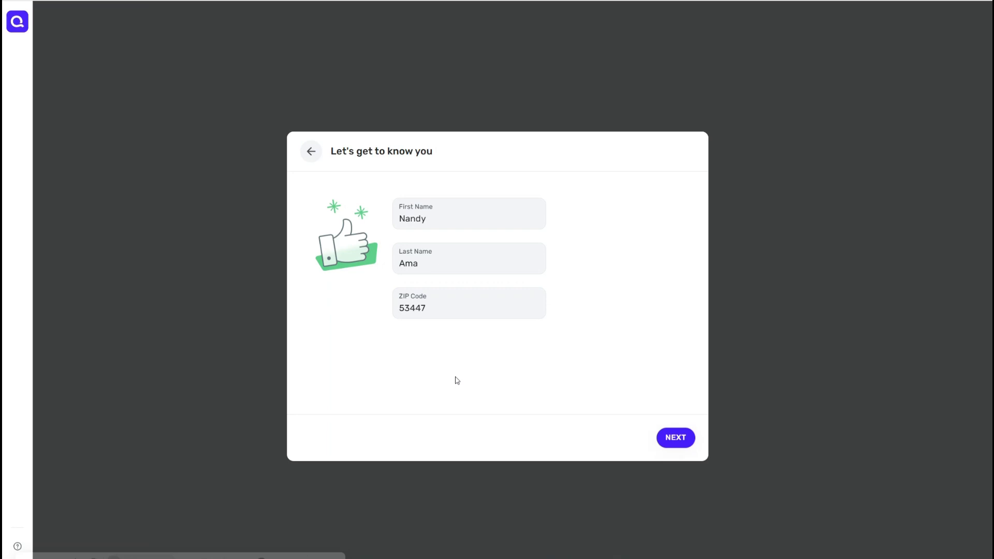
{"action": "left_click", "coordinate": [679, 442]}
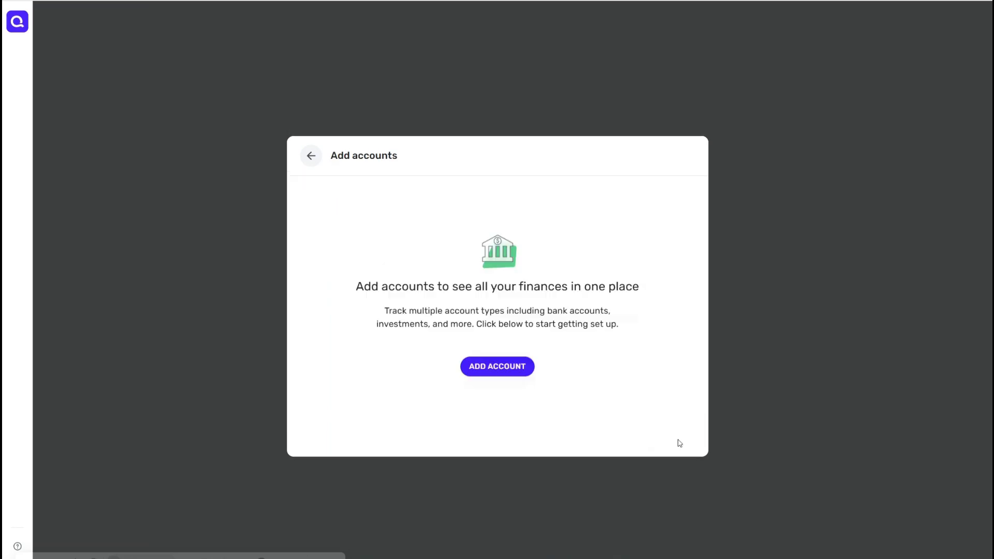
{"action": "left_click", "coordinate": [520, 373]}
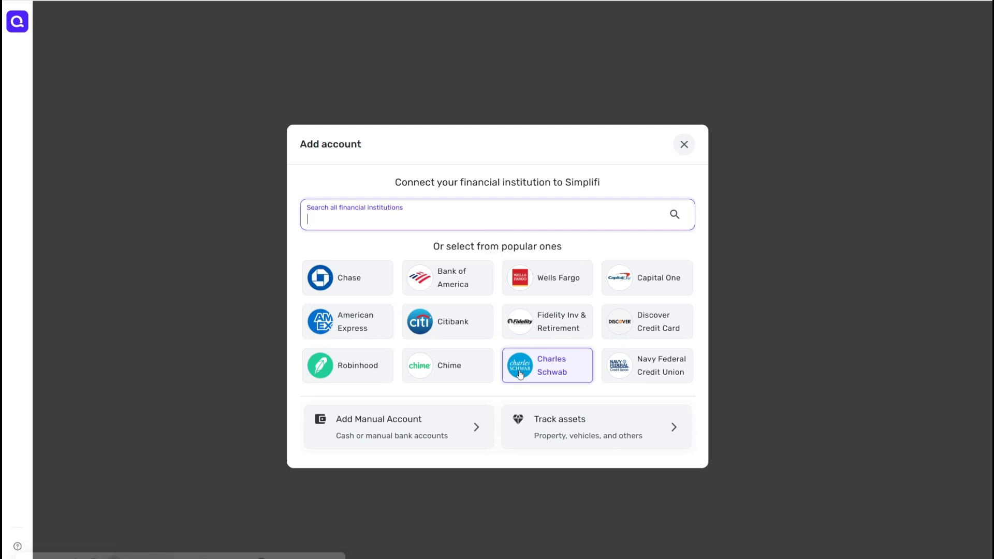
Step: Connect Capital One as the financial institution, consenting to Intuit data access
{"action": "left_click", "coordinate": [646, 285]}
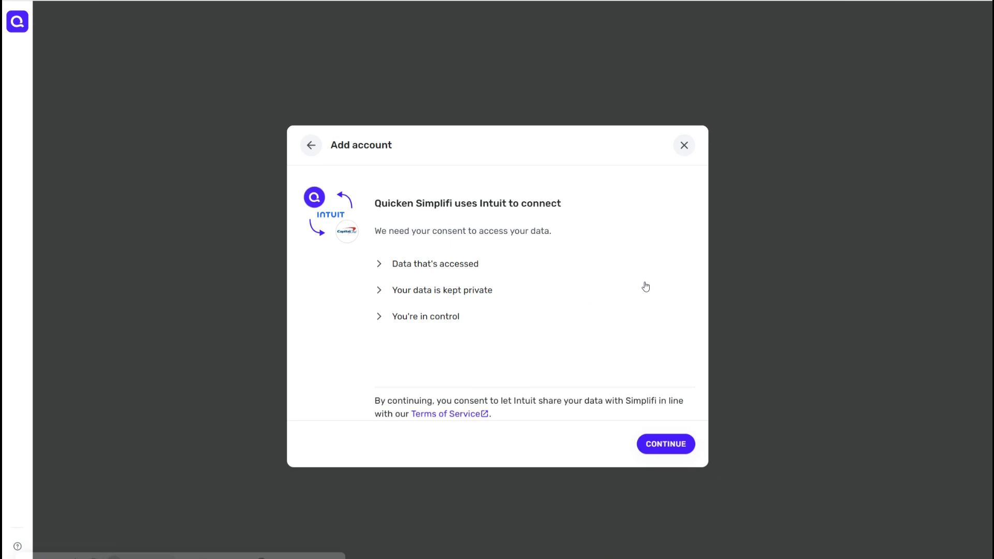
{"action": "left_click", "coordinate": [670, 444]}
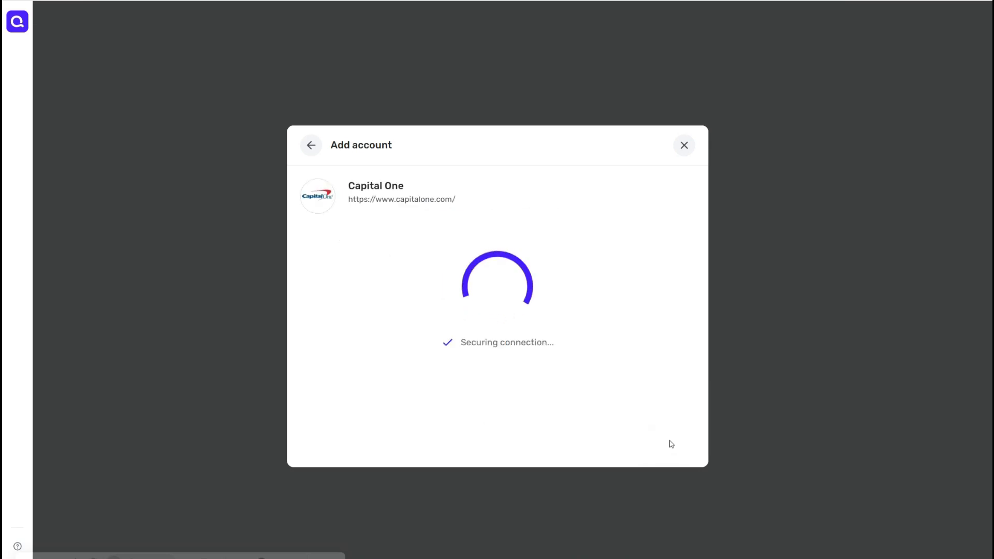
{"action": "left_click", "coordinate": [671, 445]}
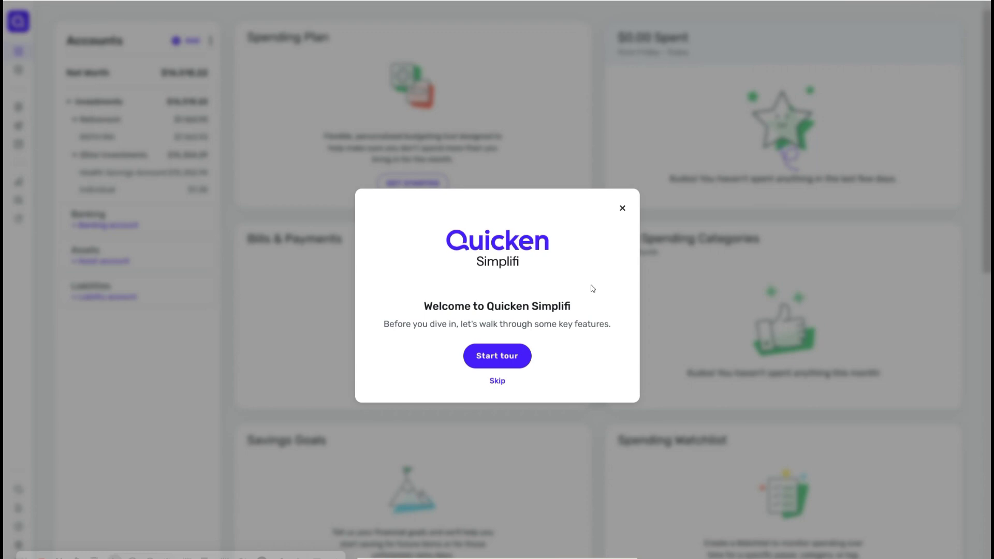
Step: Skip the welcome tour and collapse the Investments group in the Accounts list
{"action": "left_click", "coordinate": [497, 381]}
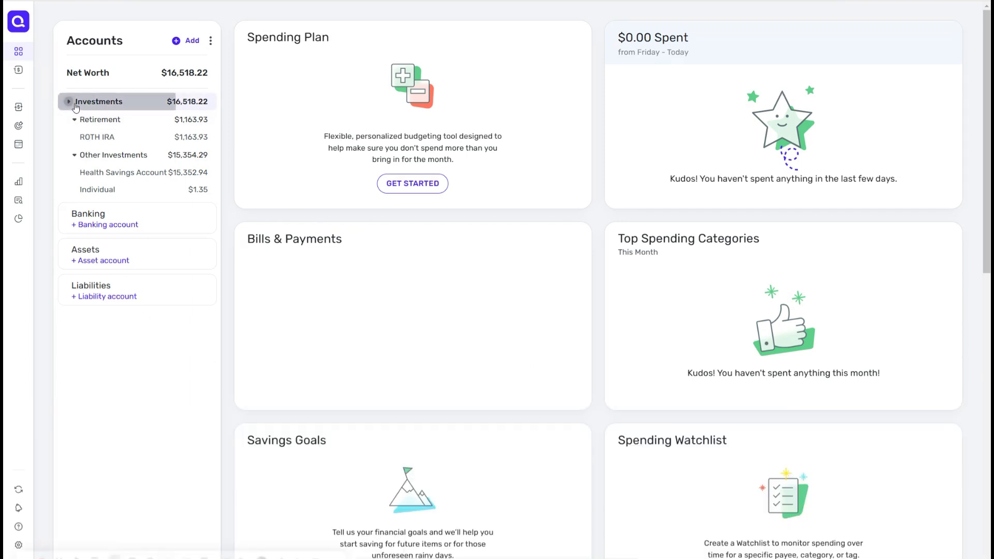
{"action": "left_click", "coordinate": [76, 107]}
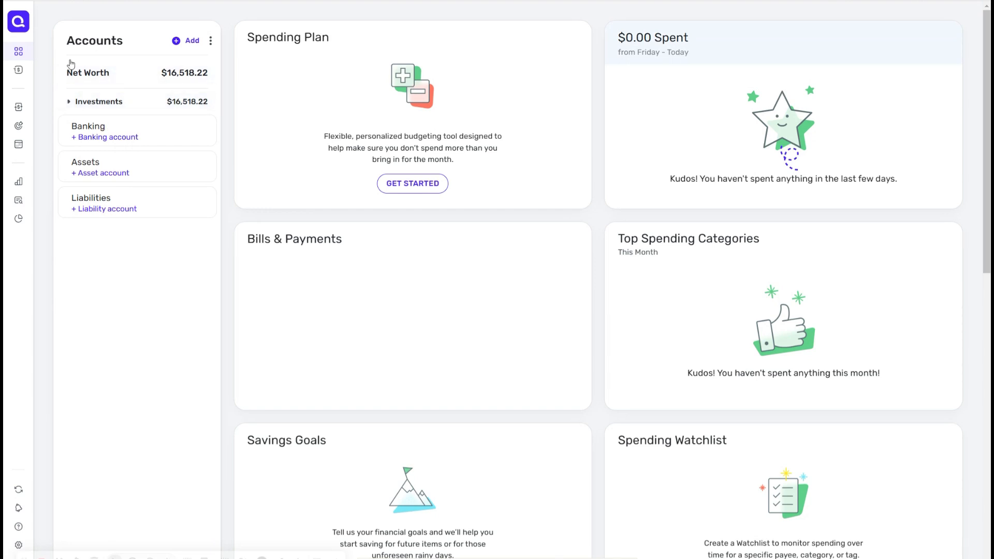
Step: Add another Capital One connection and start its secure sign-in authorization
{"action": "mouse_move", "coordinate": [27, 61]}
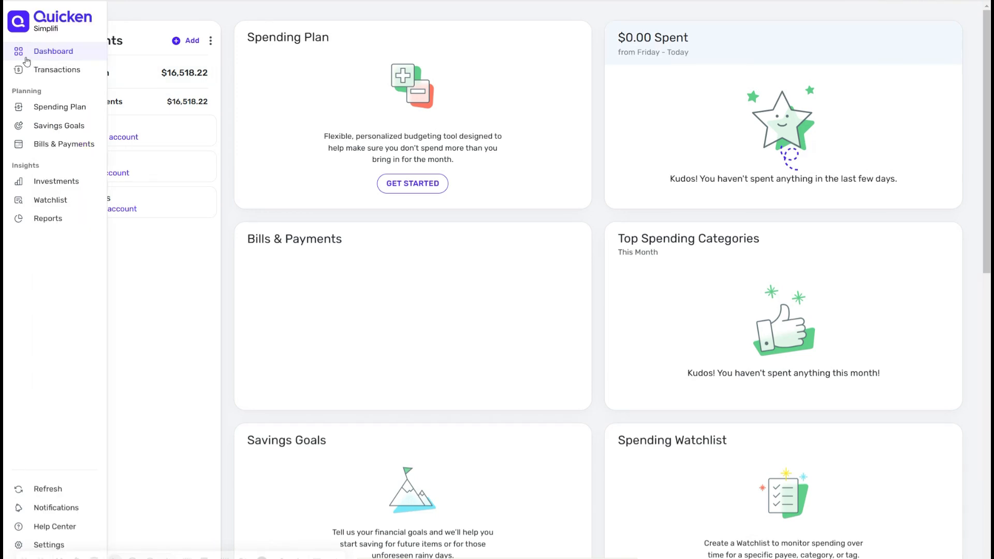
{"action": "left_click", "coordinate": [177, 41]}
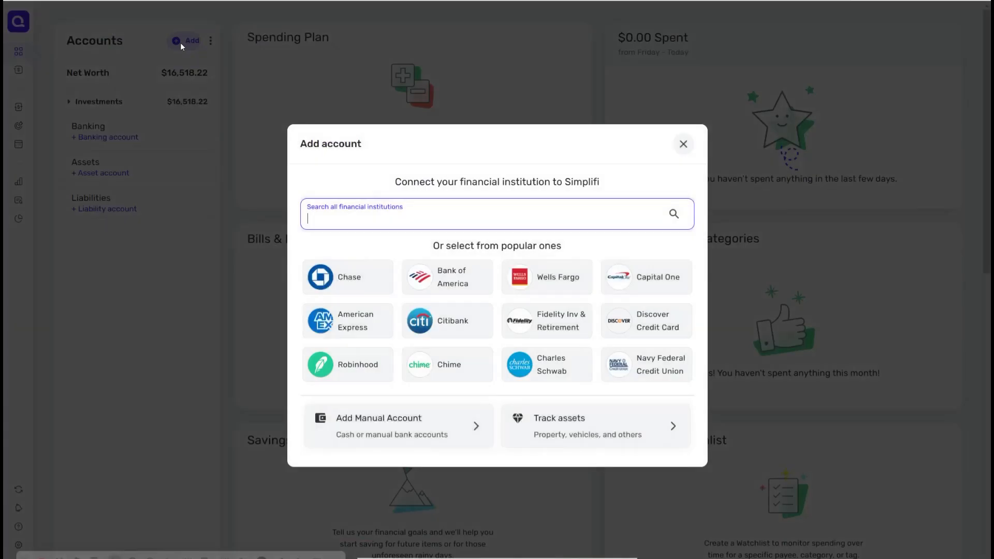
{"action": "left_click", "coordinate": [664, 284]}
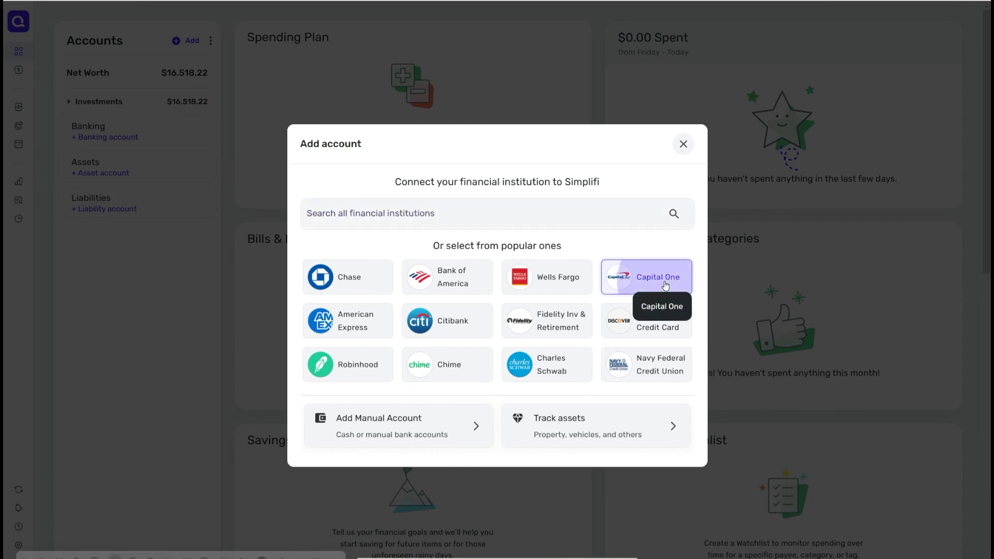
{"action": "left_click", "coordinate": [674, 445]}
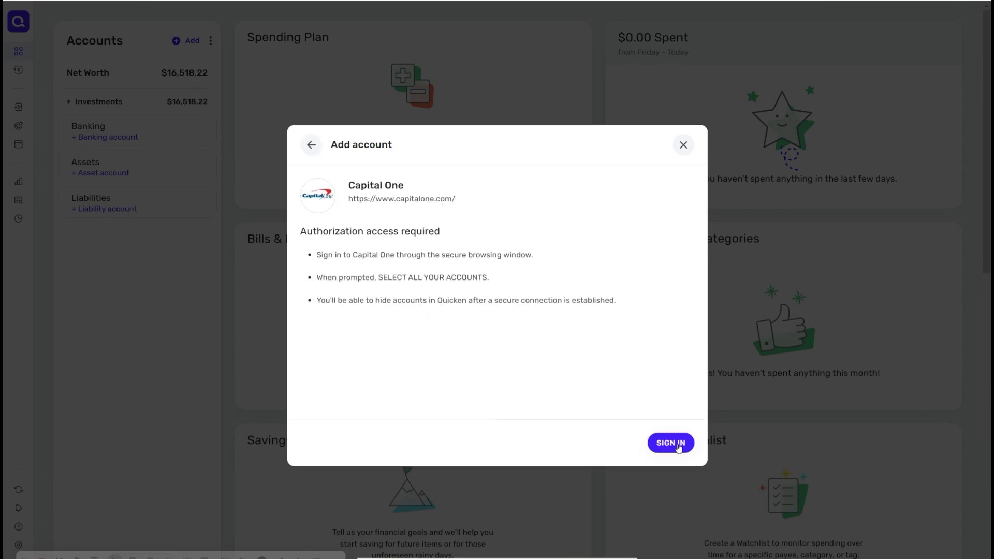
{"action": "left_click", "coordinate": [675, 444]}
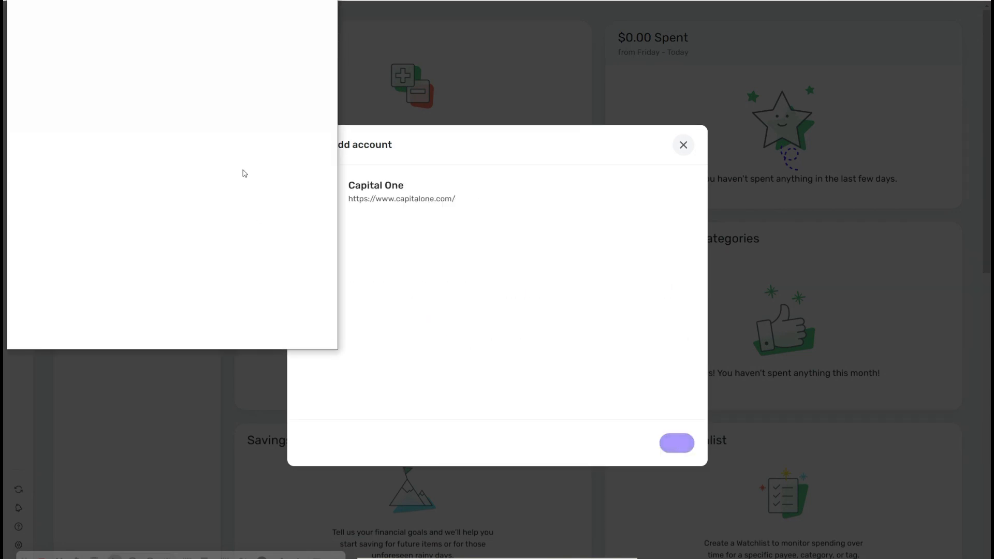
Step: Approve the data to share and the accounts in the Capital One window, then authorize Quicken access
{"action": "left_click", "coordinate": [261, 327]}
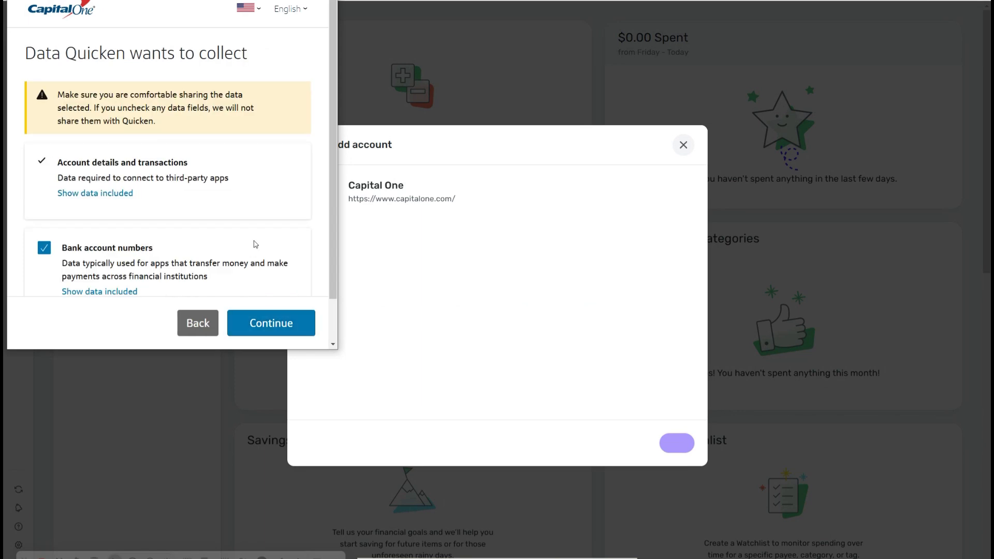
{"action": "scroll", "coordinate": [323, 176], "scroll_direction": "down", "scroll_amount": 2}
{"action": "left_click", "coordinate": [280, 324]}
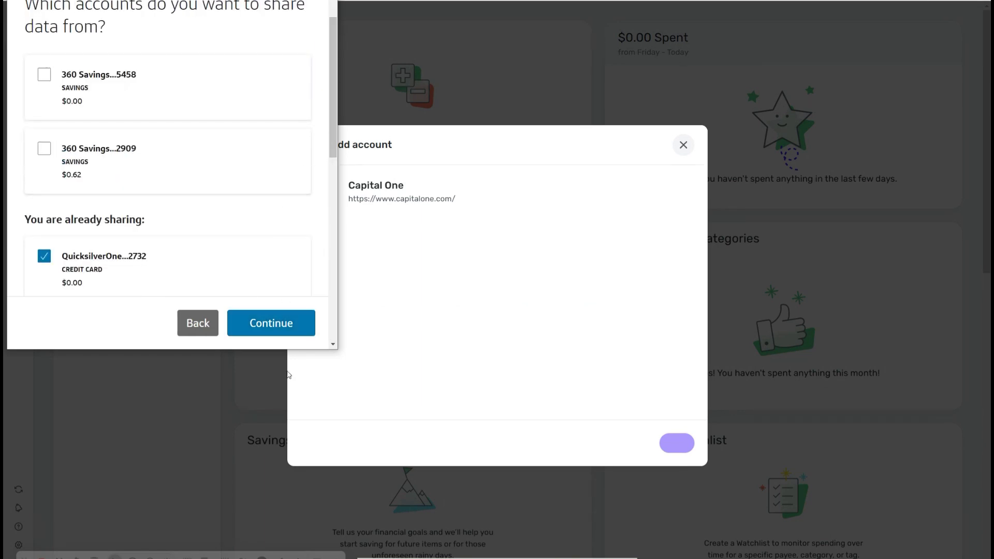
{"action": "left_click", "coordinate": [270, 326]}
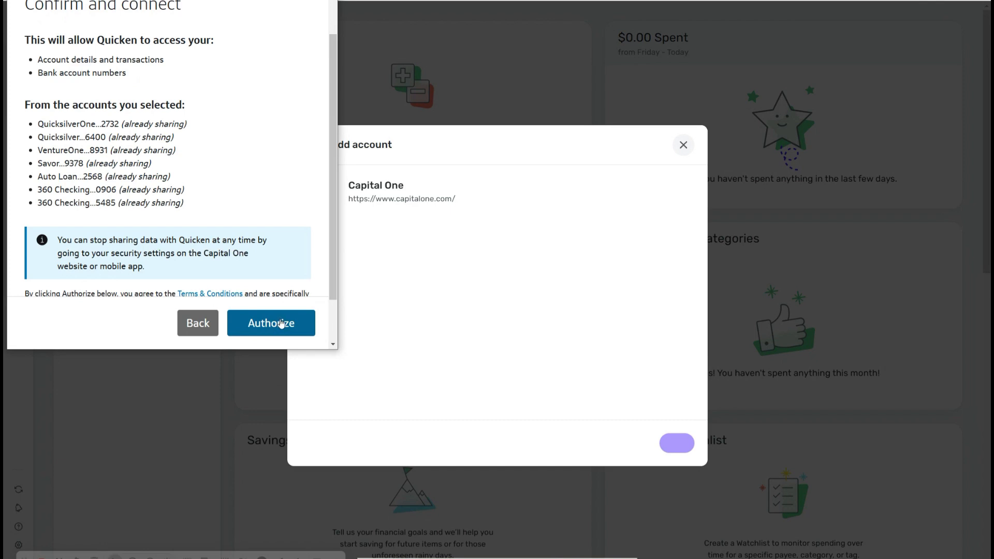
{"action": "left_click", "coordinate": [280, 321]}
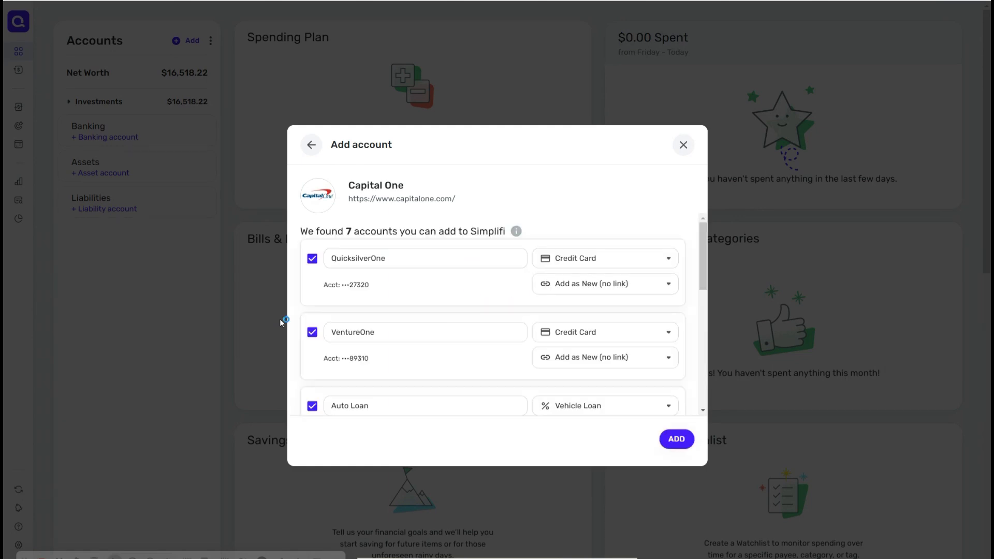
Step: Try to add all the found Capital One accounts to Simplifi
{"action": "scroll", "coordinate": [492, 316], "scroll_direction": "down", "scroll_amount": 6}
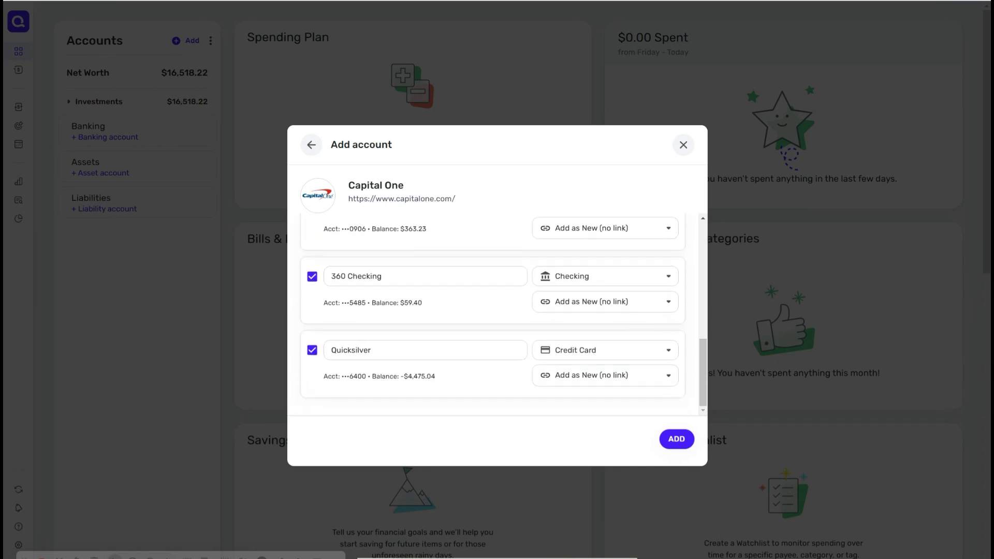
{"action": "left_click", "coordinate": [677, 439]}
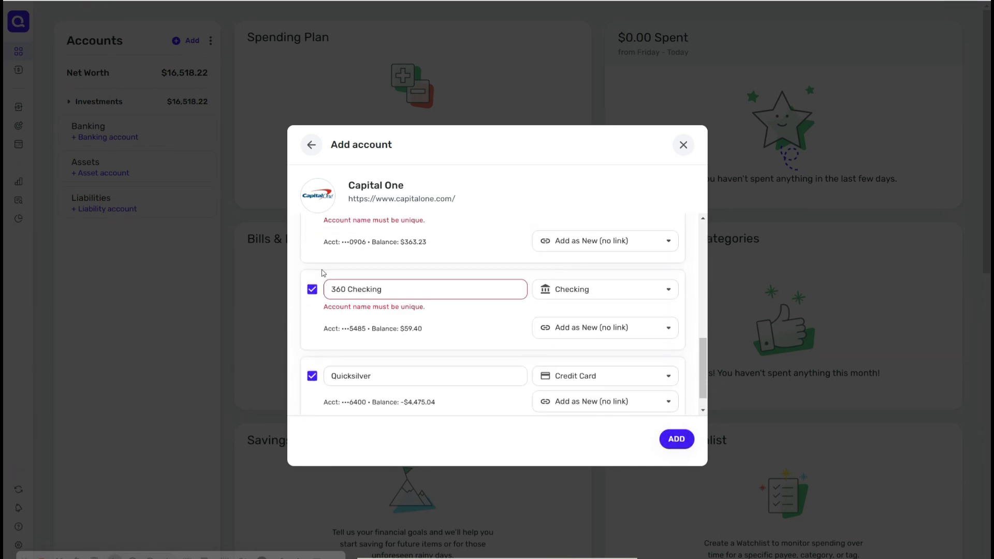
Step: Rename the two 360 Checking accounts to 360 Bus Checking and 360 Personal Checking, then add the accounts
{"action": "left_click_drag", "start_coordinate": [703, 357], "coordinate": [703, 334]}
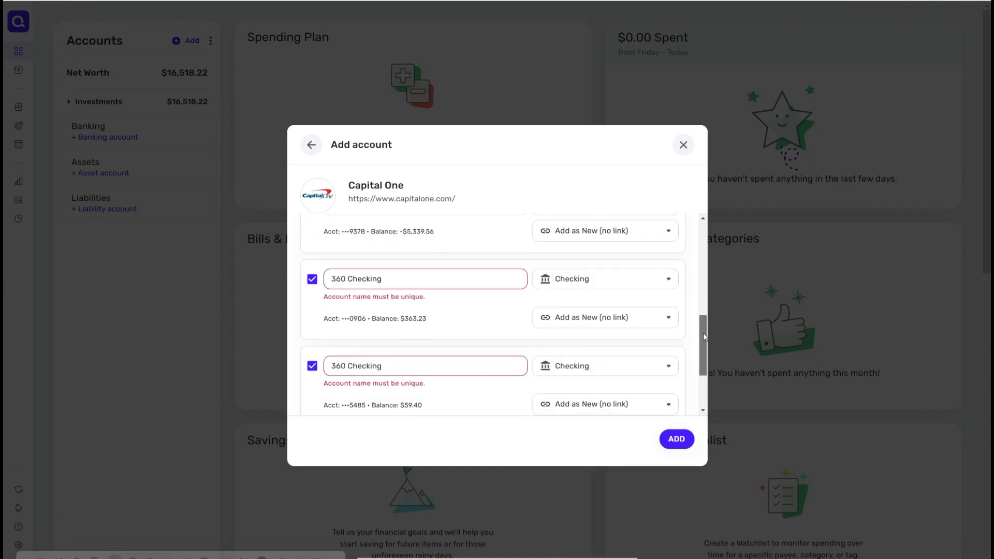
{"action": "left_click", "coordinate": [352, 365]}
{"action": "type", "text": "Bus"}
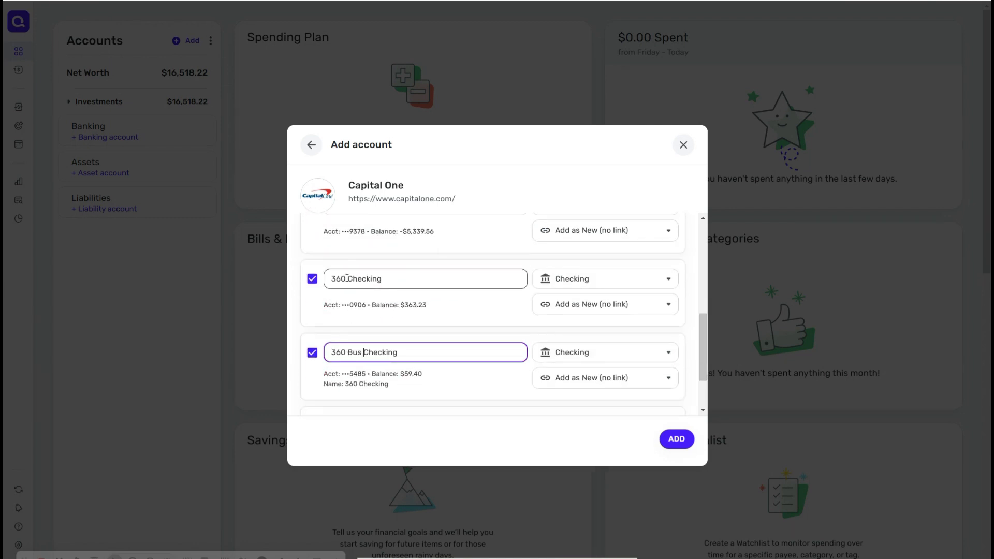
{"action": "left_click", "coordinate": [347, 279]}
{"action": "type", "text": "Personal"}
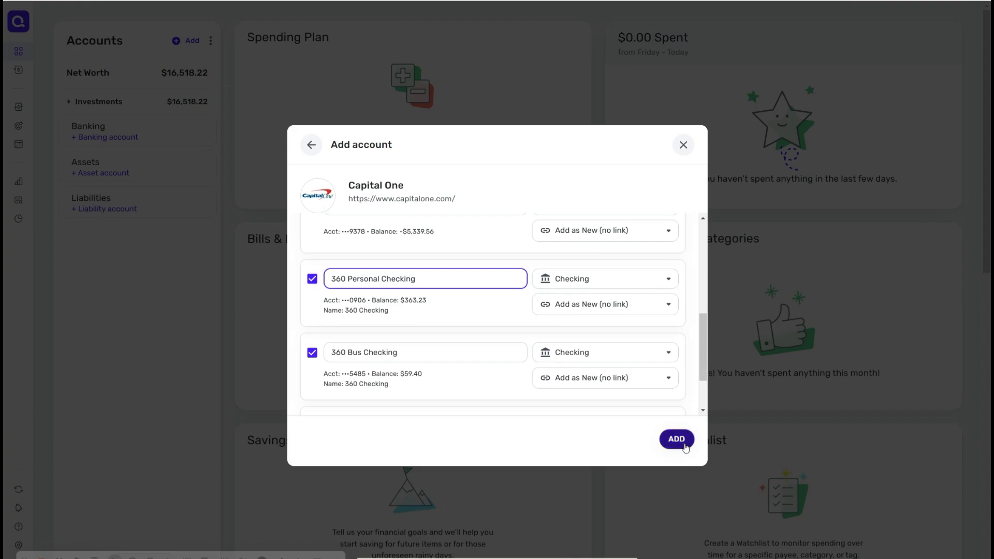
{"action": "left_click", "coordinate": [684, 446]}
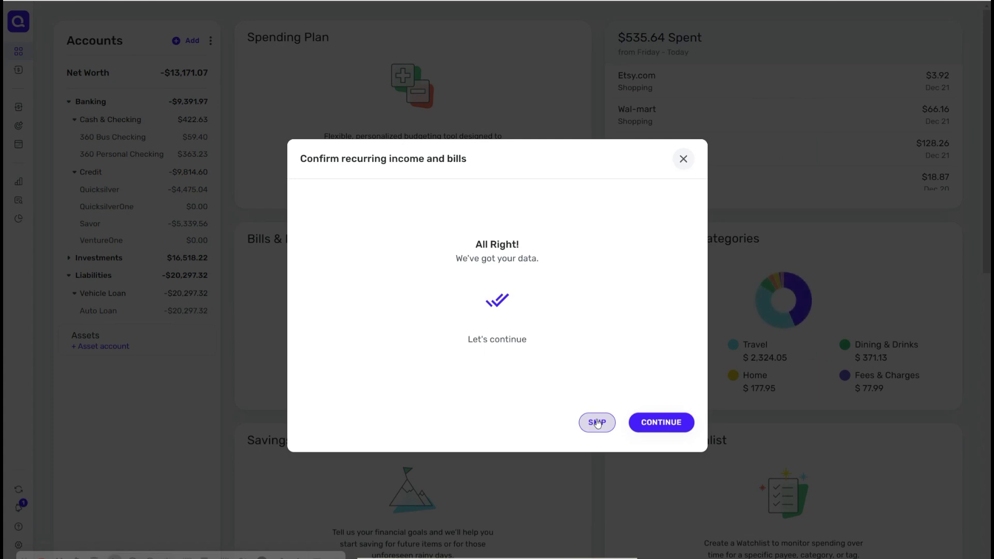
Step: Continue through the recurring income and bills confirmation, keeping the Rently.com bill
{"action": "left_click", "coordinate": [597, 422]}
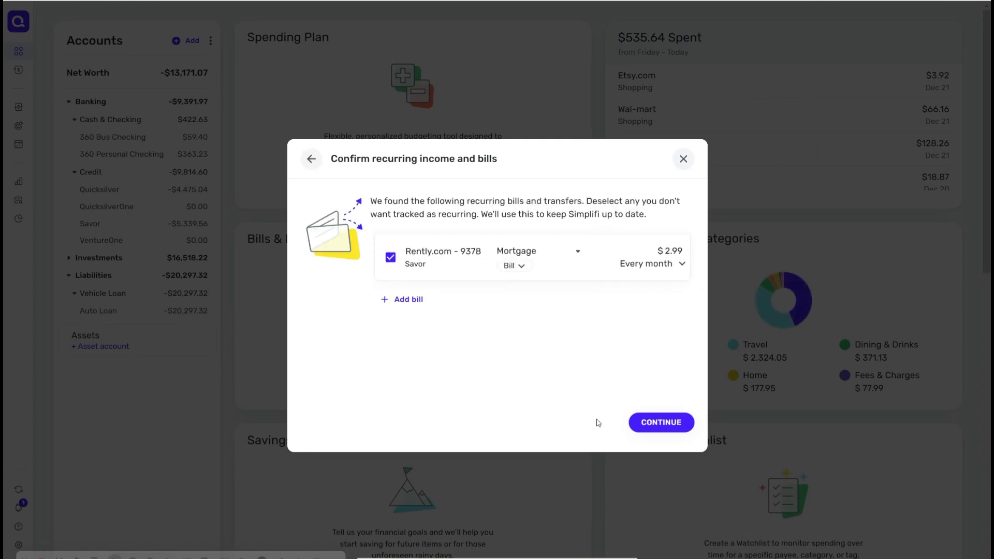
{"action": "left_click", "coordinate": [654, 424]}
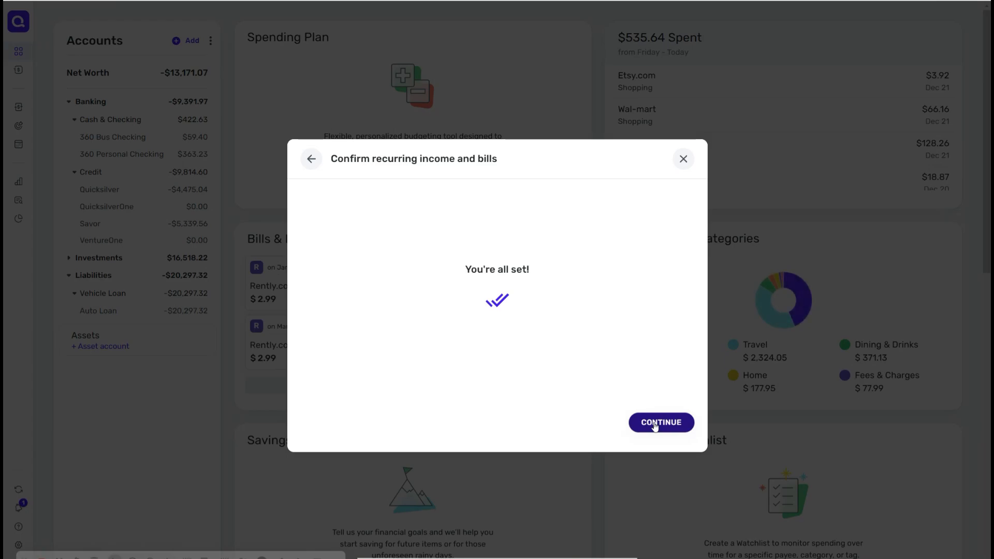
{"action": "left_click", "coordinate": [655, 423]}
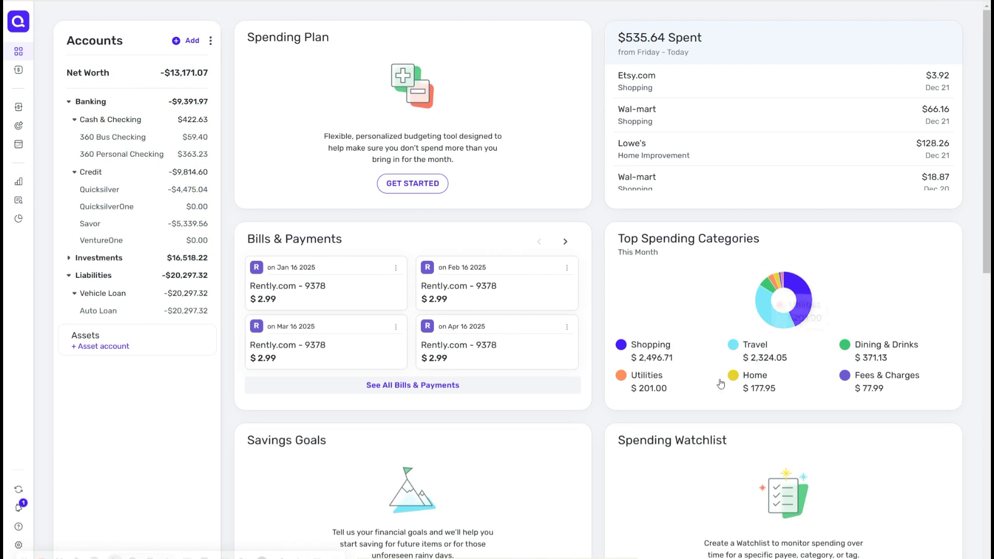
{"action": "mouse_move", "coordinate": [784, 330]}
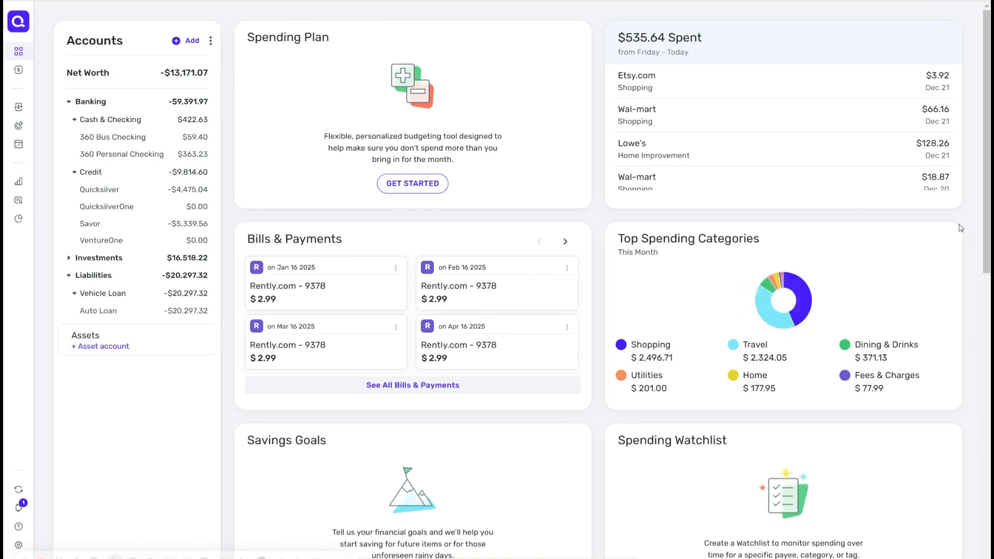
Step: Reorder the dashboard cards, moving the Spending chart card into the first position of the layout
{"action": "scroll", "coordinate": [986, 224], "scroll_direction": "down", "scroll_amount": 5}
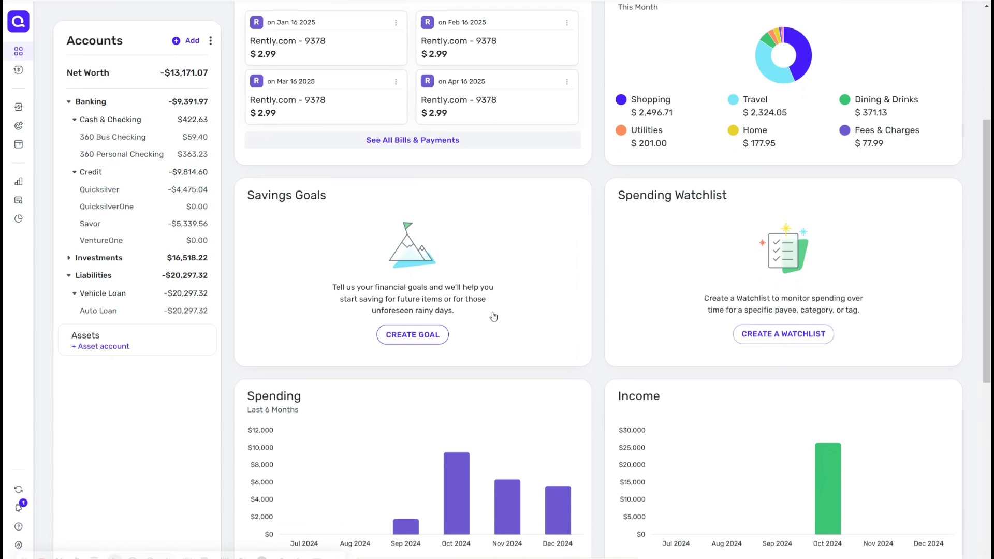
{"action": "left_click_drag", "start_coordinate": [989, 317], "coordinate": [989, 248]}
{"action": "left_click_drag", "start_coordinate": [989, 211], "coordinate": [990, 171]}
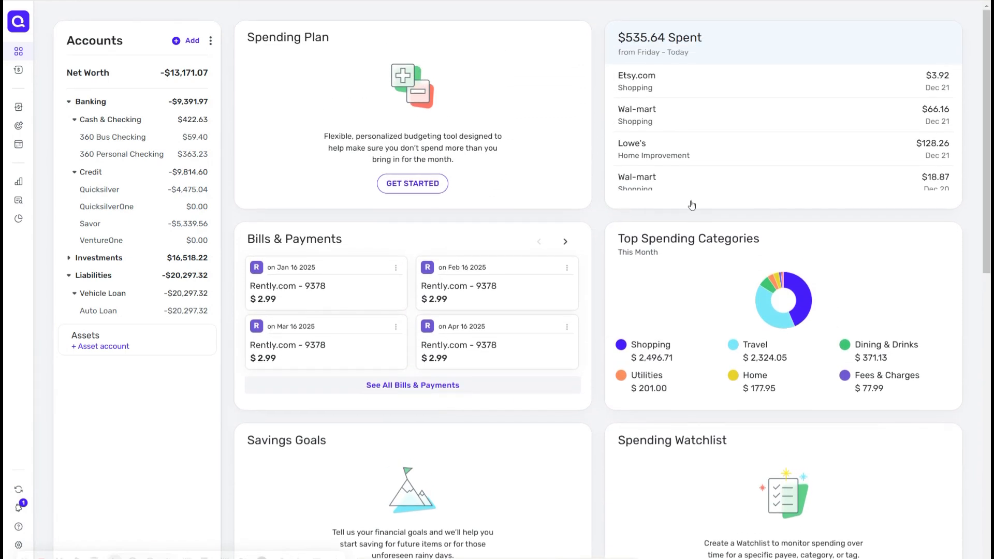
{"action": "left_click_drag", "start_coordinate": [703, 137], "coordinate": [433, 344]}
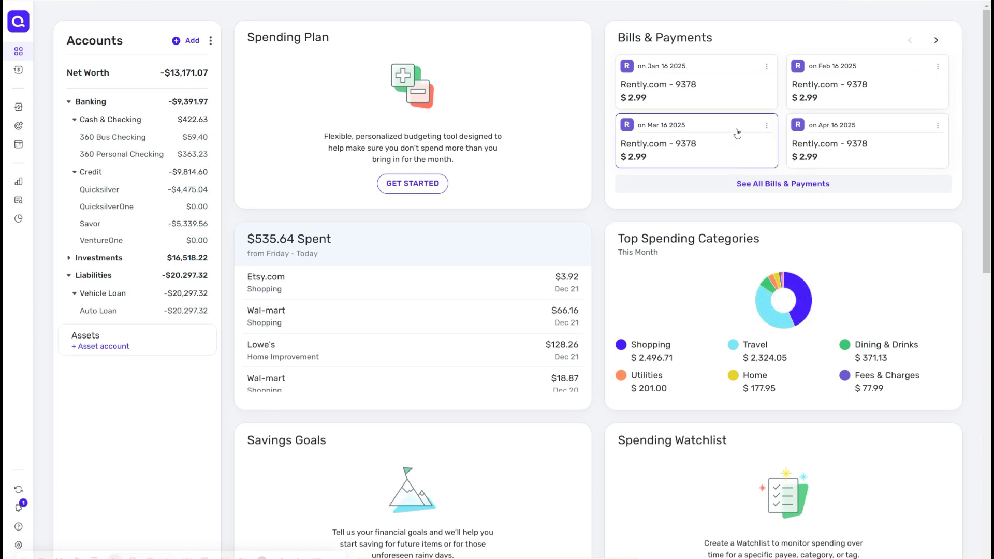
{"action": "left_click_drag", "start_coordinate": [752, 251], "coordinate": [778, 101]}
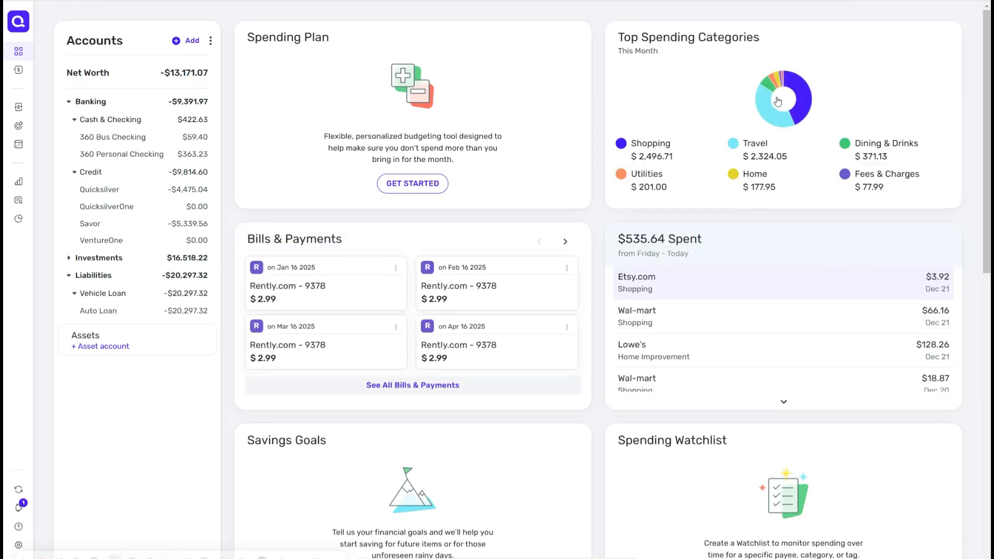
{"action": "left_click_drag", "start_coordinate": [989, 89], "coordinate": [990, 238]}
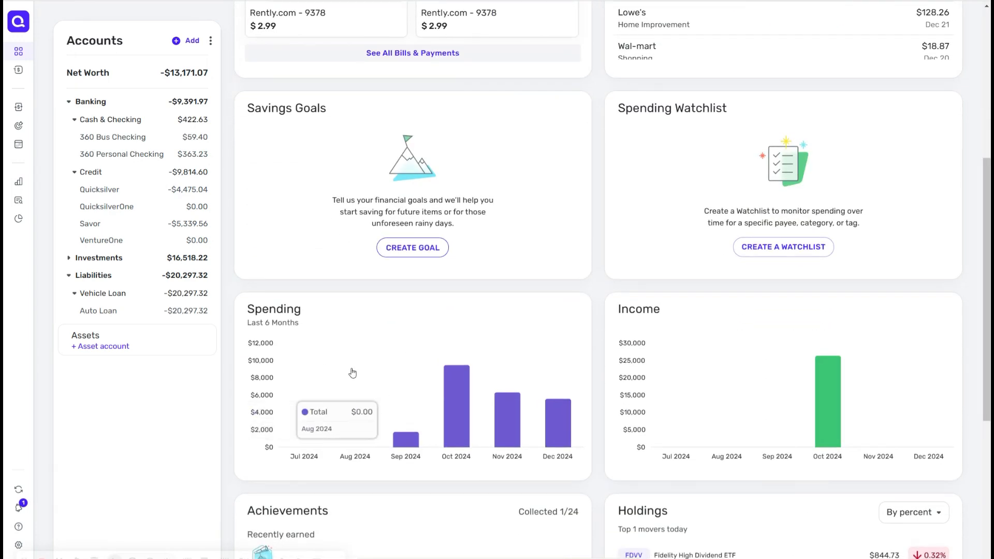
{"action": "left_click_drag", "start_coordinate": [355, 378], "coordinate": [380, 31]}
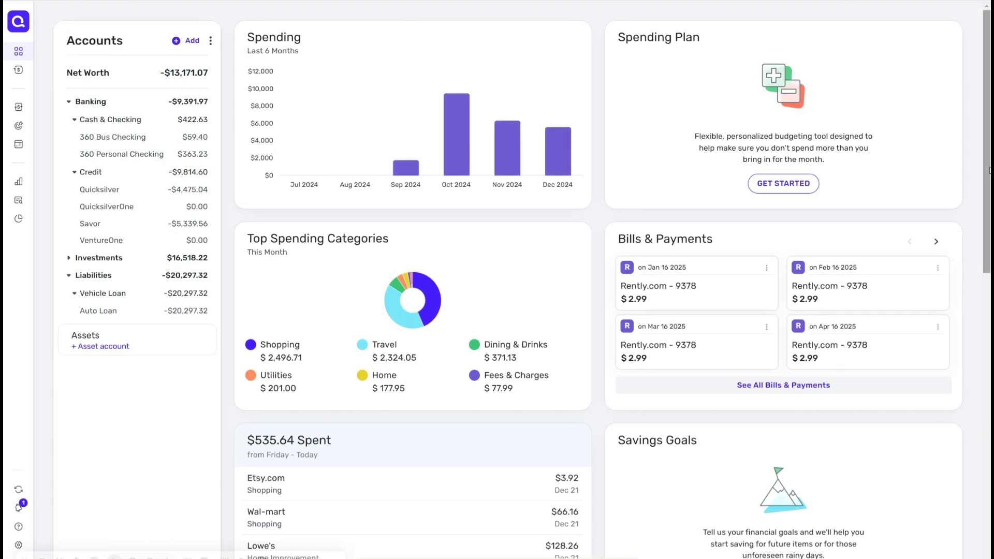
Step: Move the Income card up into the first row beside the Spending chart
{"action": "scroll", "coordinate": [781, 386], "scroll_direction": "down", "scroll_amount": 5}
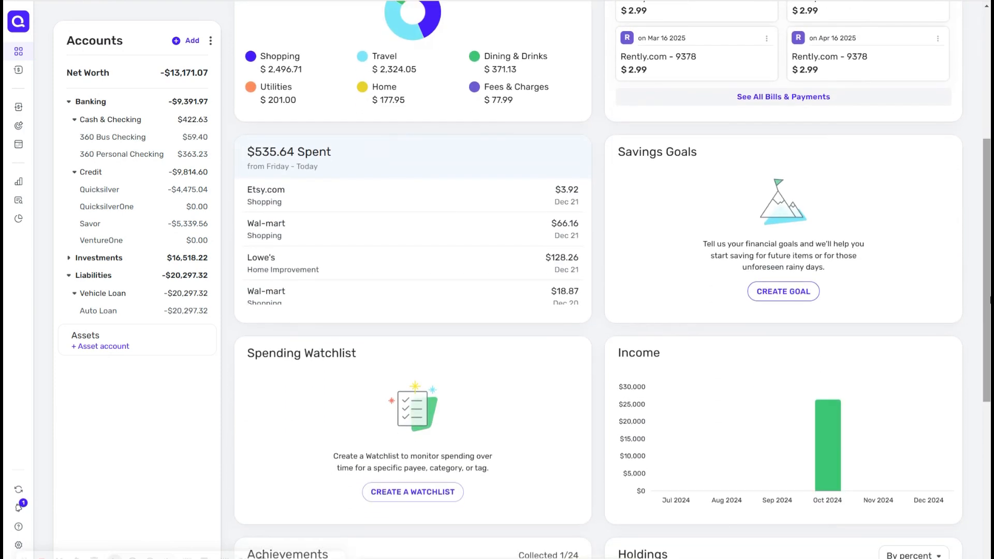
{"action": "left_click_drag", "start_coordinate": [777, 396], "coordinate": [891, 26]}
{"action": "left_click_drag", "start_coordinate": [987, 166], "coordinate": [986, 36]}
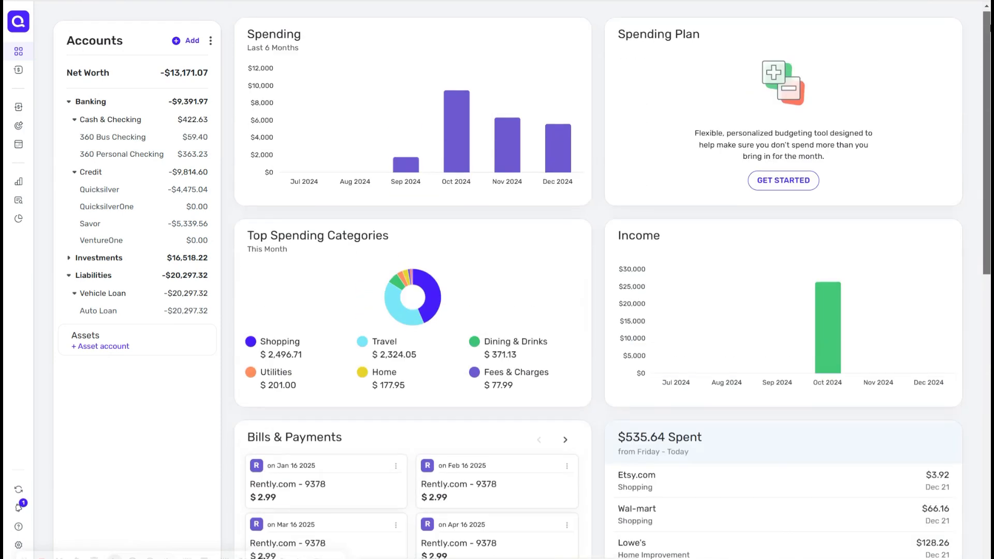
{"action": "double_click", "coordinate": [760, 231]}
{"action": "left_click_drag", "start_coordinate": [704, 106], "coordinate": [698, 518]}
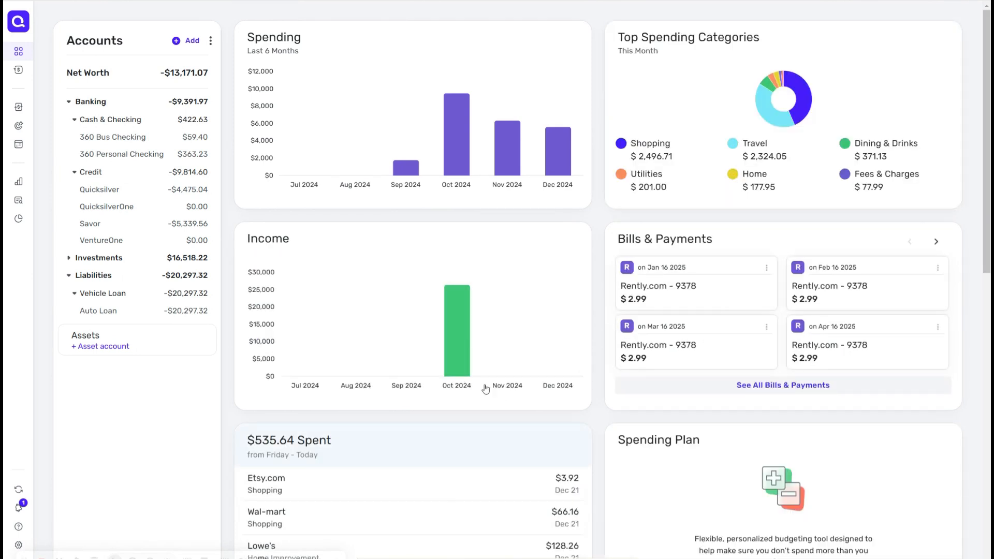
{"action": "left_click_drag", "start_coordinate": [439, 294], "coordinate": [673, 114]}
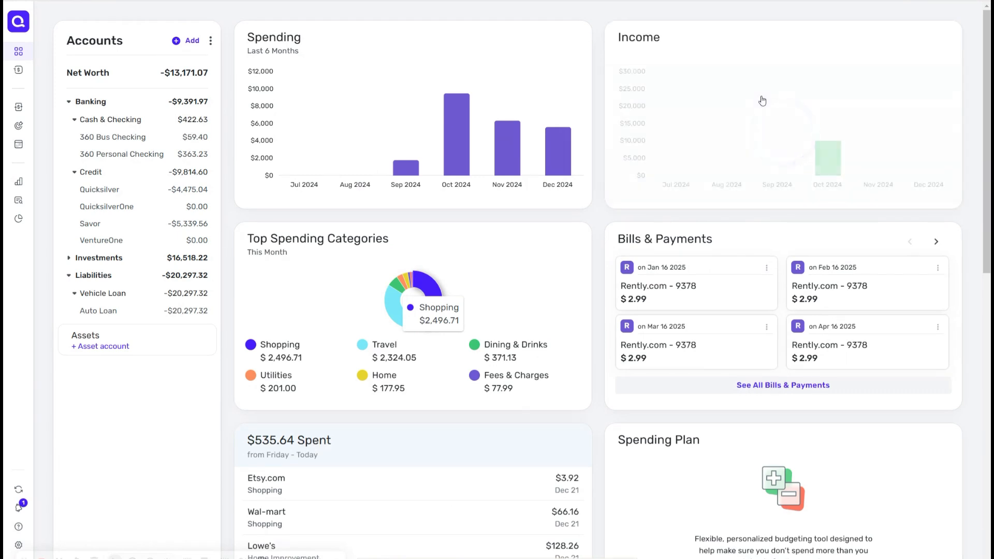
{"action": "mouse_move", "coordinate": [469, 128]}
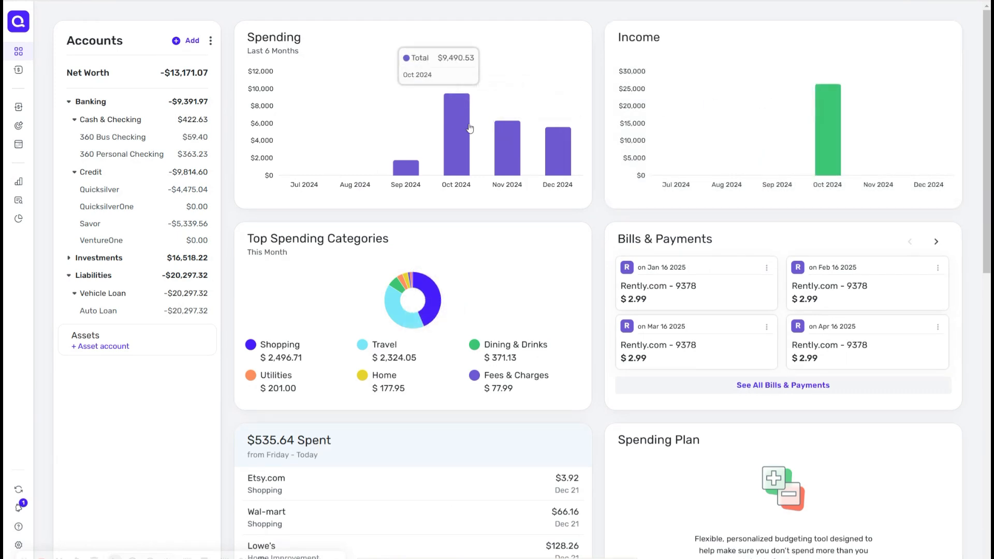
{"action": "mouse_move", "coordinate": [553, 185]}
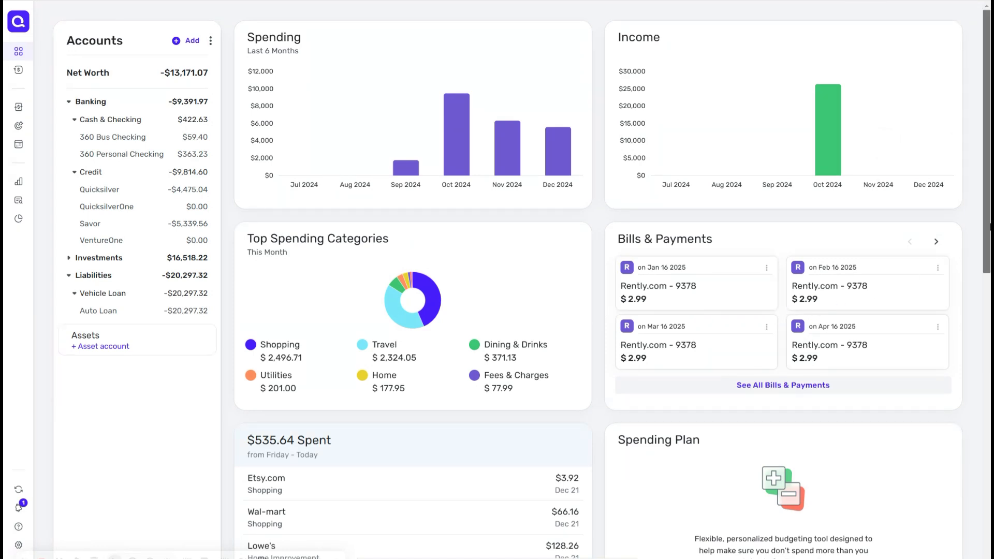
Step: Move the Savings Goals card up beside the spending summary card on the dashboard
{"action": "scroll", "coordinate": [988, 226], "scroll_direction": "down", "scroll_amount": 3}
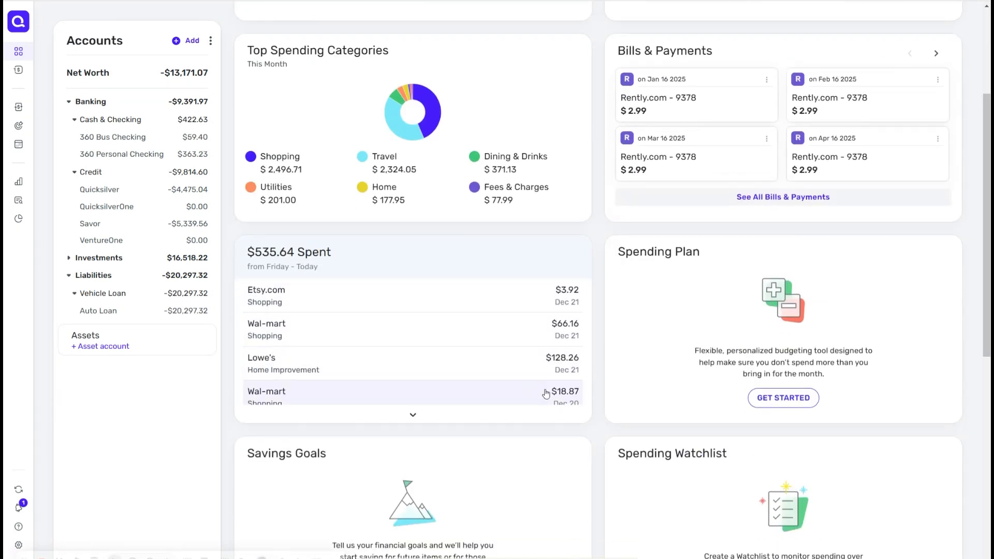
{"action": "left_click_drag", "start_coordinate": [481, 479], "coordinate": [759, 295]}
{"action": "left_click_drag", "start_coordinate": [988, 295], "coordinate": [986, 196]}
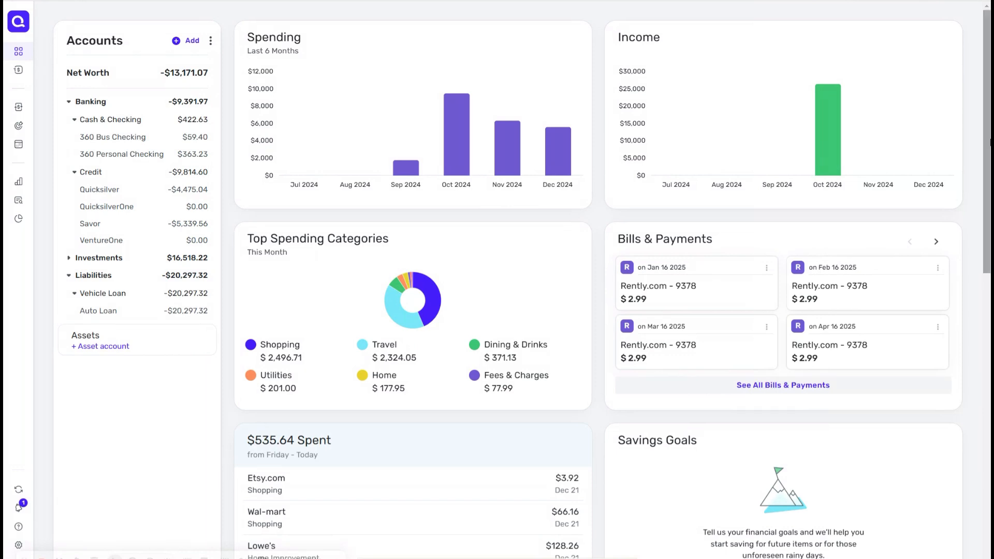
Step: Collapse and re-expand the Banking group, then expand the Investments group in the accounts list
{"action": "mouse_move", "coordinate": [28, 51]}
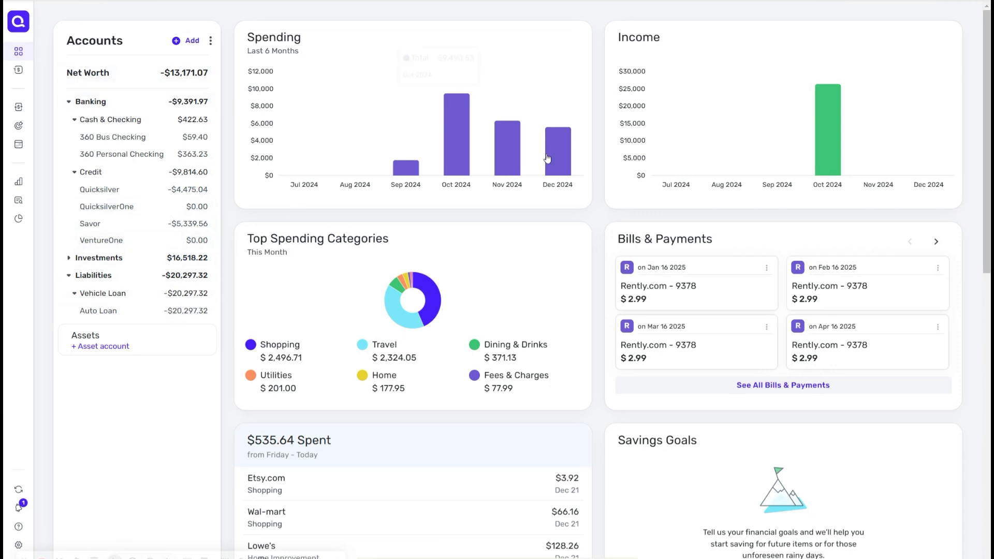
{"action": "mouse_move", "coordinate": [654, 151]}
{"action": "left_click", "coordinate": [126, 102]}
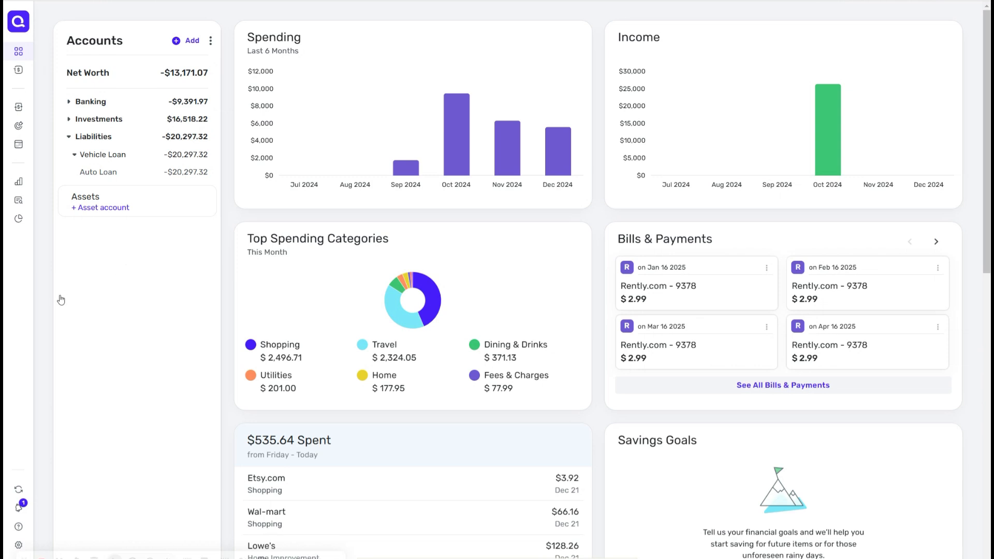
{"action": "left_click", "coordinate": [69, 102]}
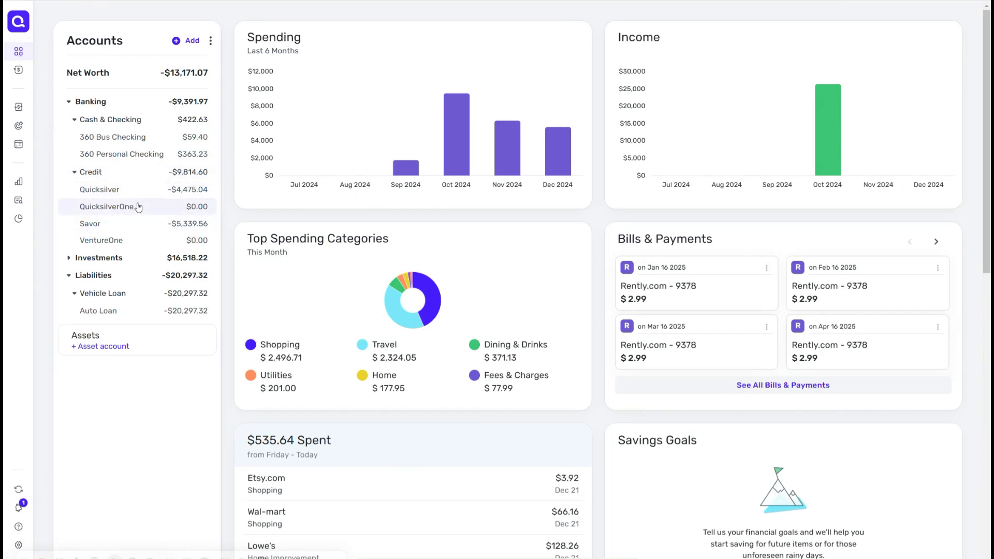
{"action": "left_click", "coordinate": [70, 260]}
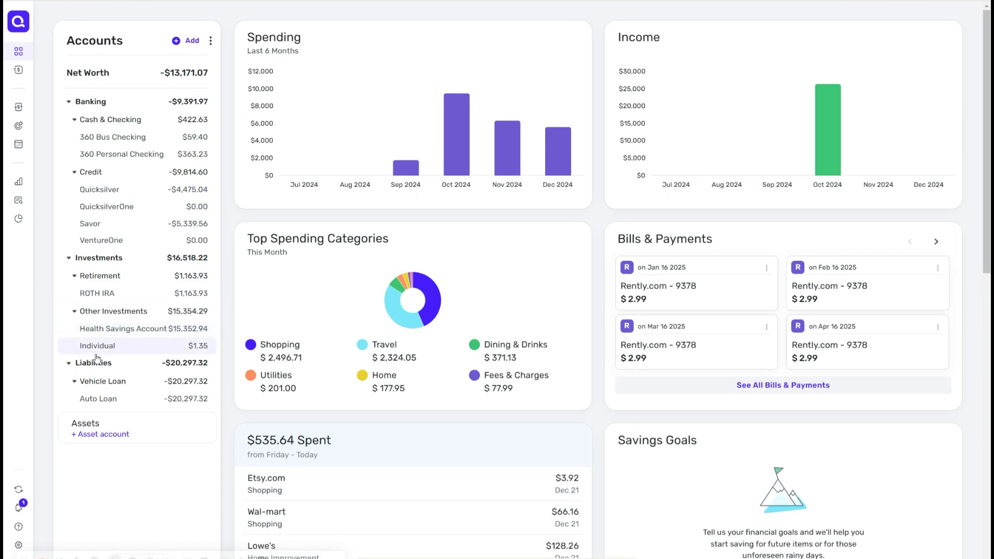
{"action": "left_click", "coordinate": [74, 382]}
{"action": "left_click", "coordinate": [74, 383]}
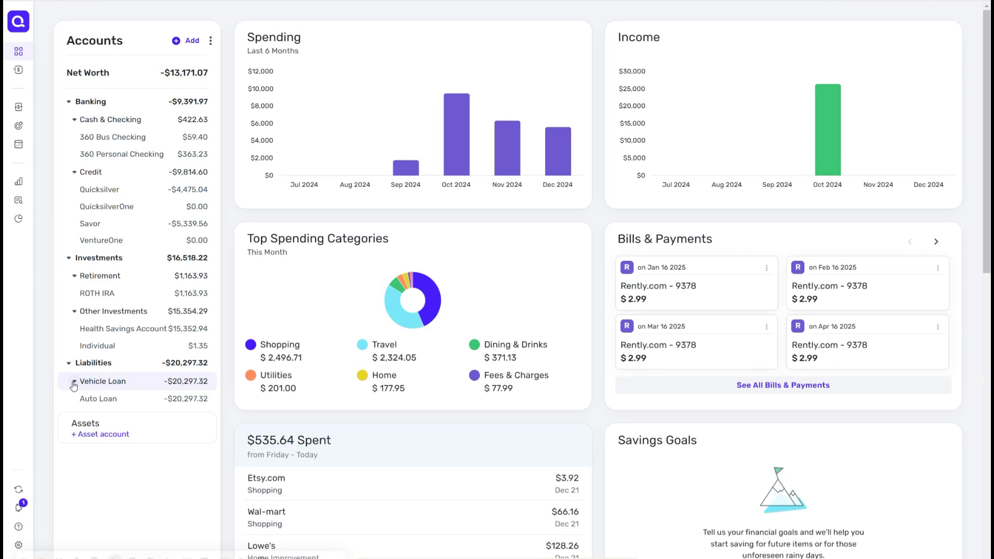
Step: Add a Real Estate asset account by entering the property's street address, picking the matching suggestion and confirming
{"action": "left_click", "coordinate": [102, 435]}
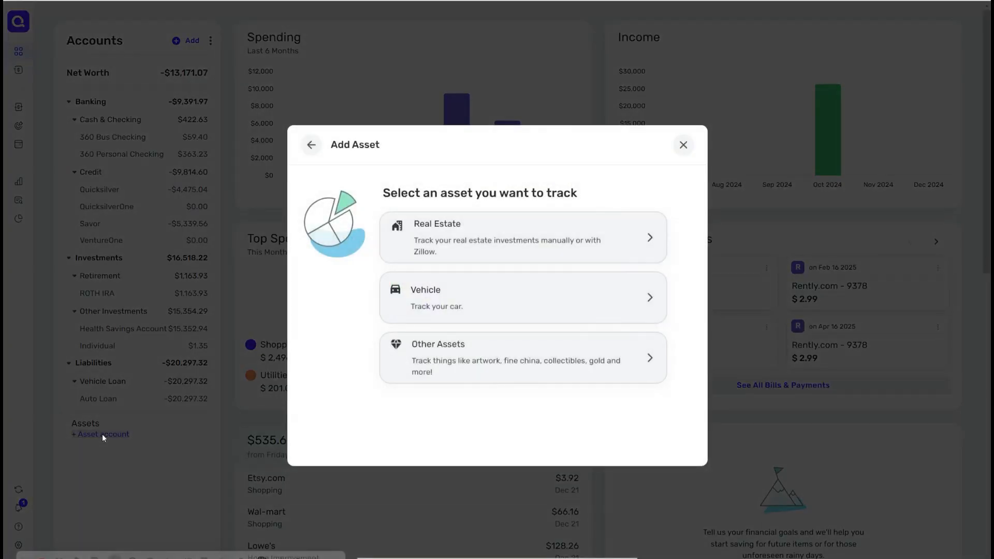
{"action": "left_click", "coordinate": [556, 250]}
{"action": "left_click", "coordinate": [543, 261]}
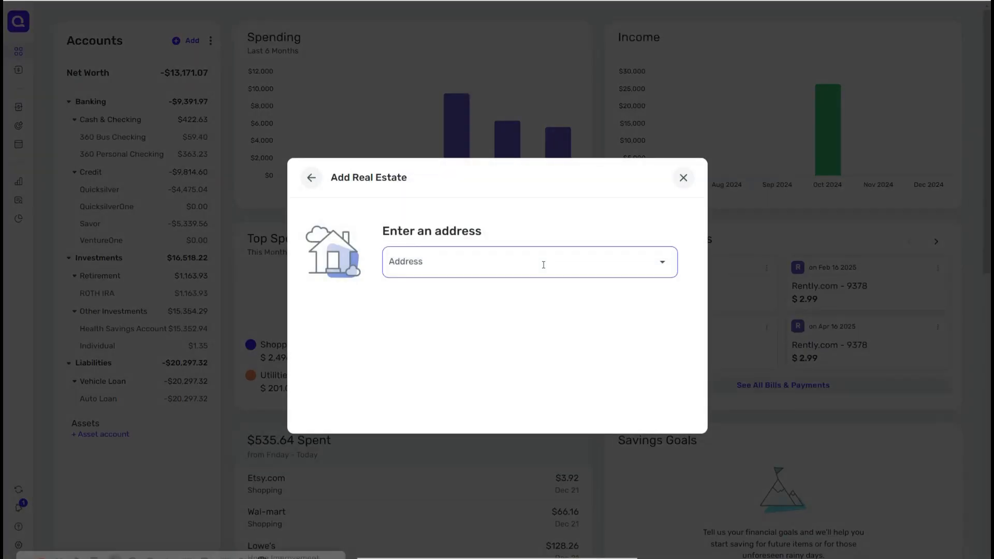
{"action": "type", "text": "190"}
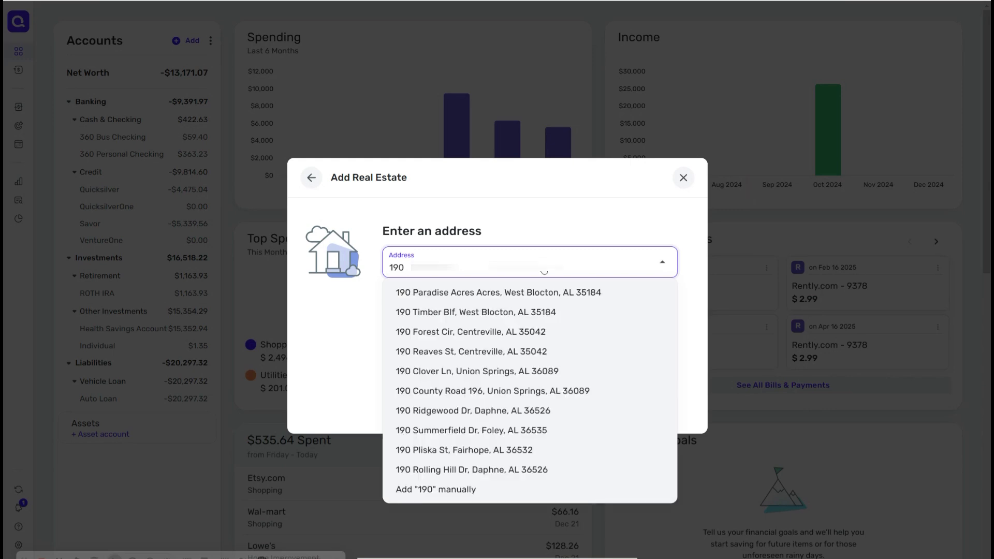
{"action": "type", "text": "7"}
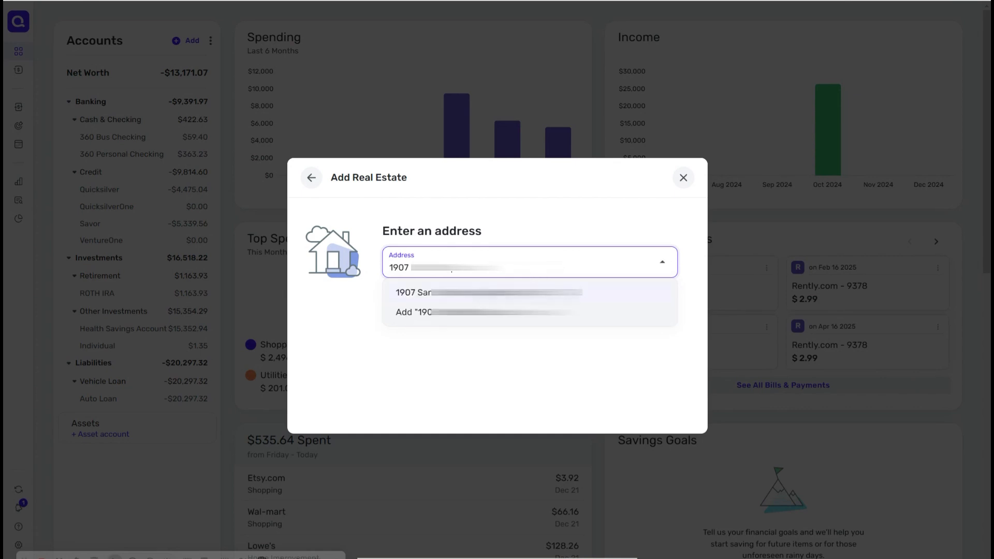
{"action": "left_click", "coordinate": [453, 293]}
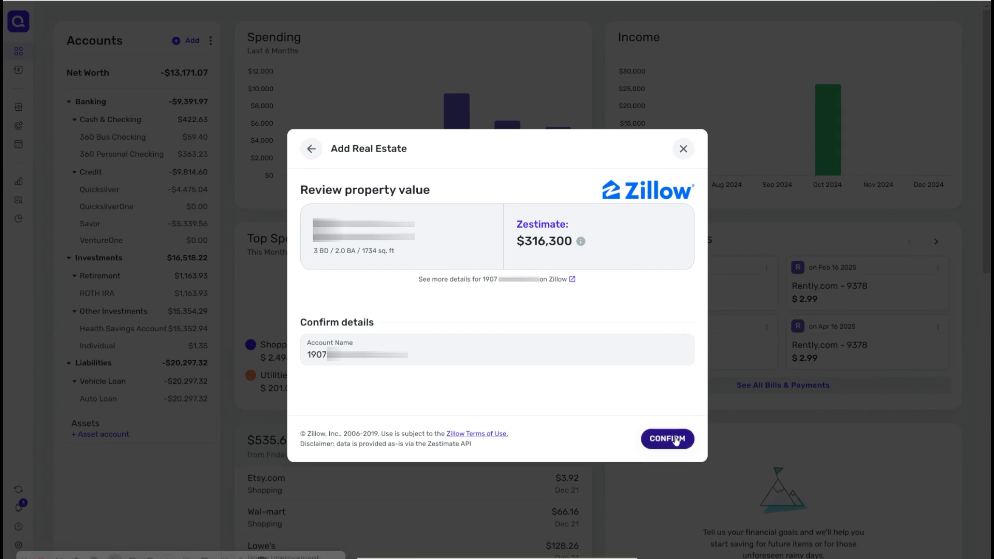
{"action": "left_click", "coordinate": [667, 439]}
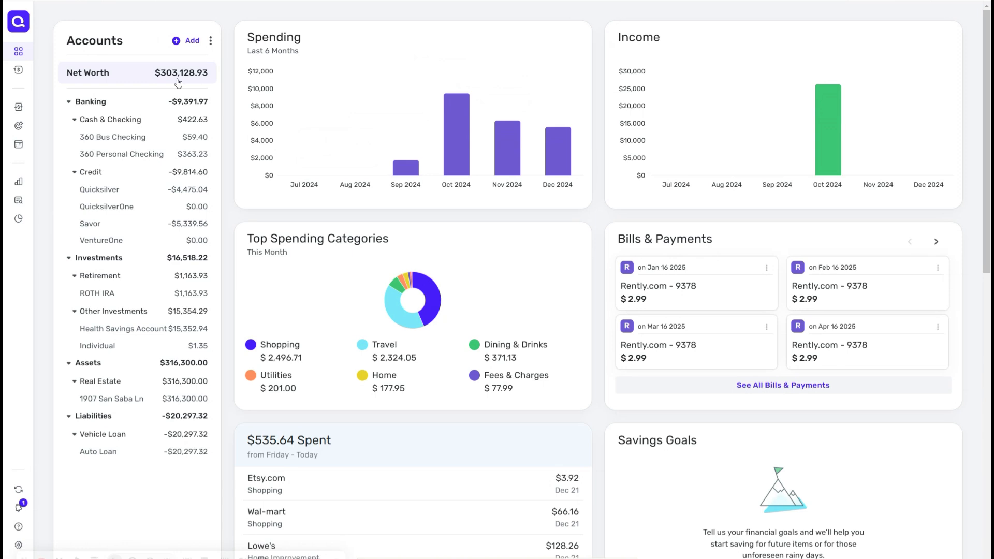
Step: Open Add account and search the financial institutions for pnc
{"action": "left_click", "coordinate": [186, 41]}
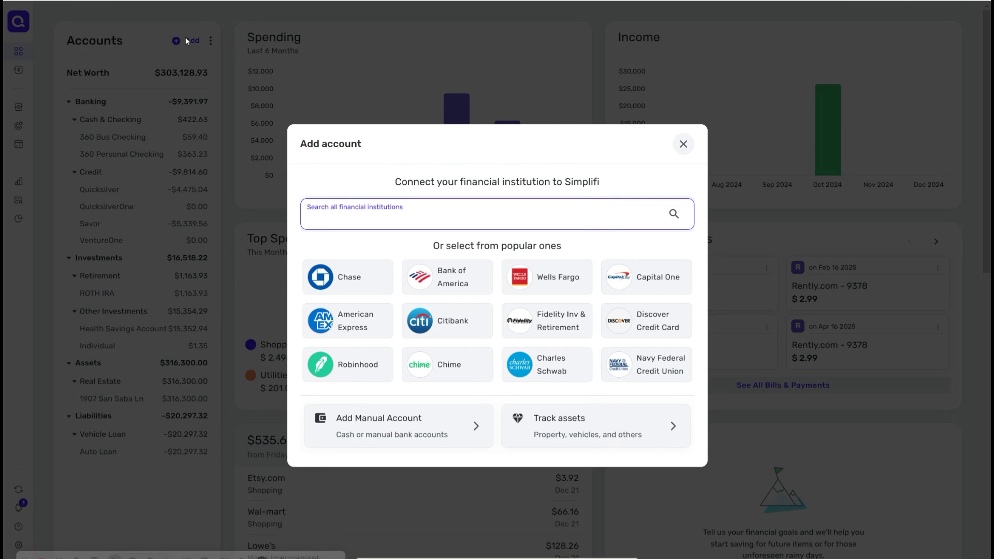
{"action": "type", "text": "pnc"}
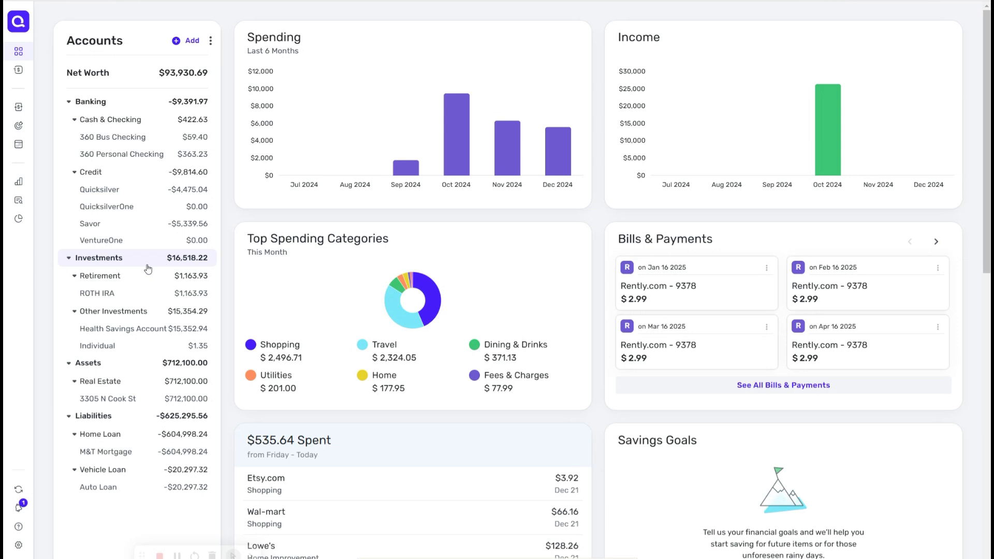
Step: Collapse the Banking, Investments, Assets and Liabilities groups in the accounts list
{"action": "left_click", "coordinate": [73, 106]}
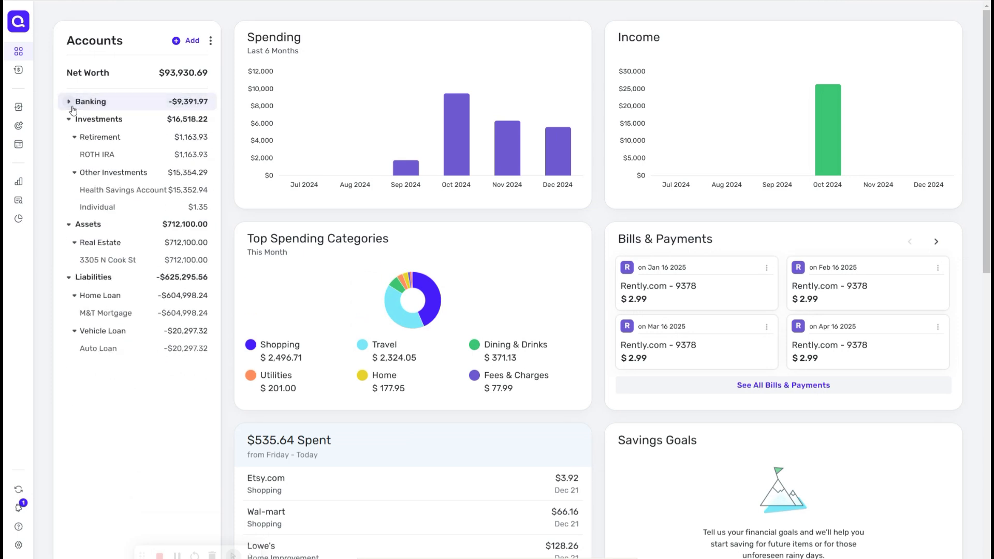
{"action": "left_click", "coordinate": [71, 119]}
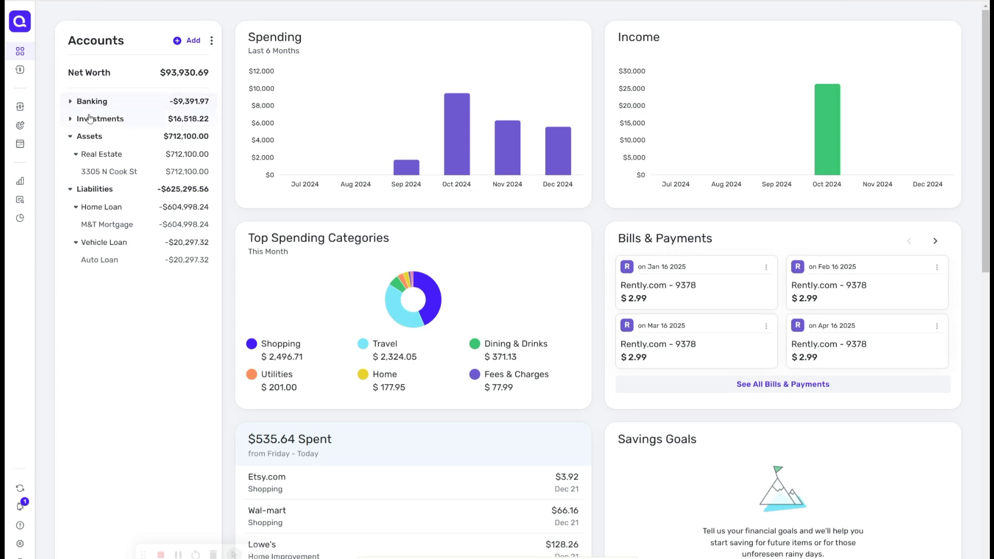
{"action": "left_click", "coordinate": [69, 138]}
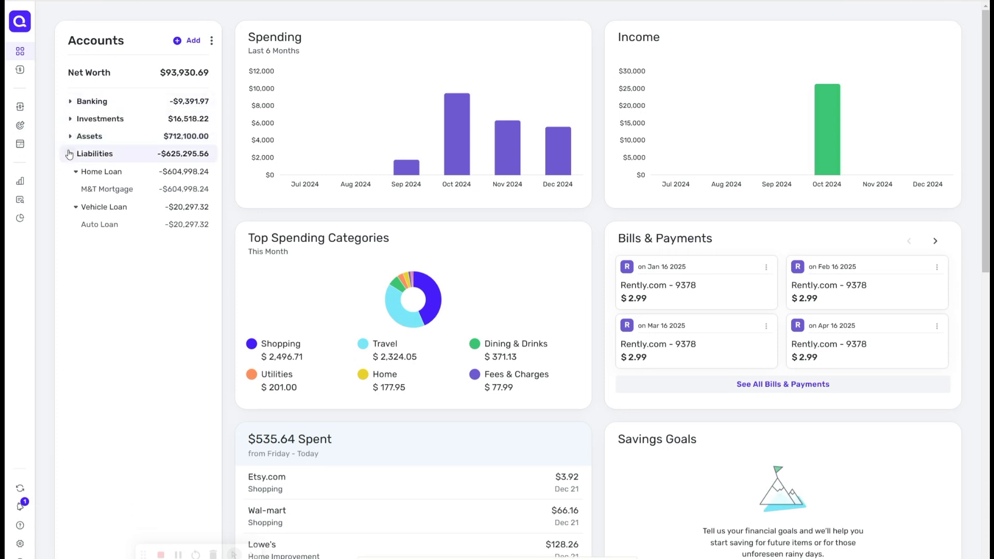
{"action": "left_click", "coordinate": [69, 154]}
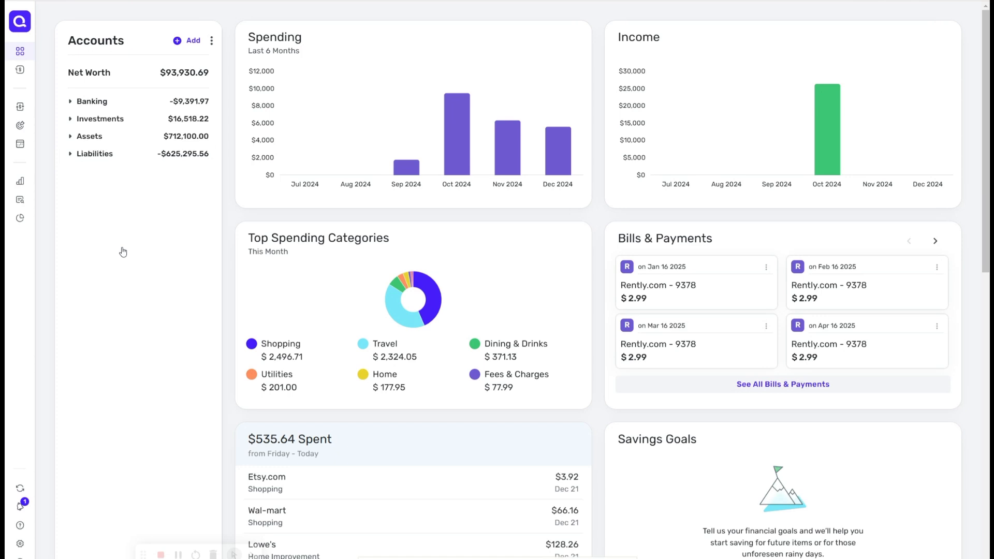
Step: Toggle the Banking group open and closed, then expand the Investments group
{"action": "left_click", "coordinate": [71, 103]}
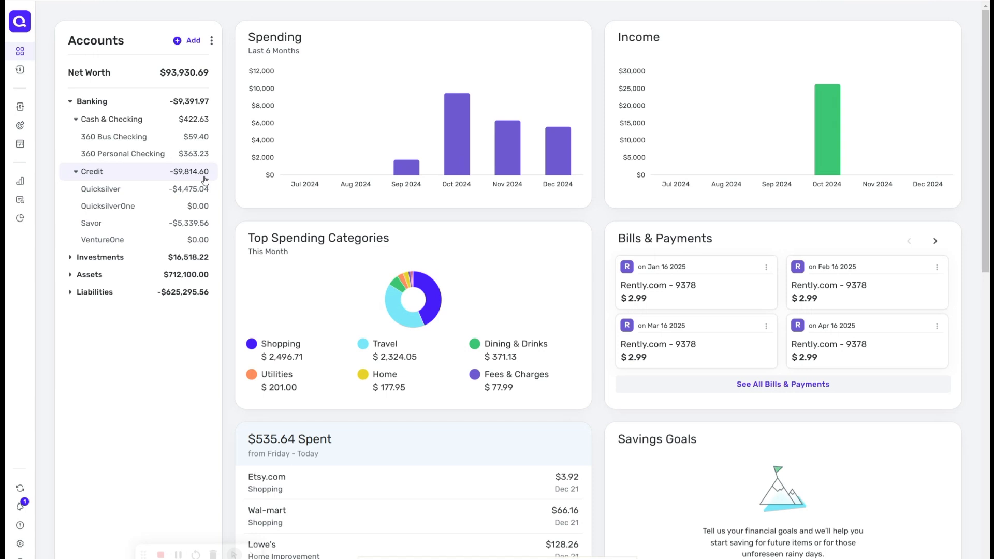
{"action": "left_click", "coordinate": [87, 102]}
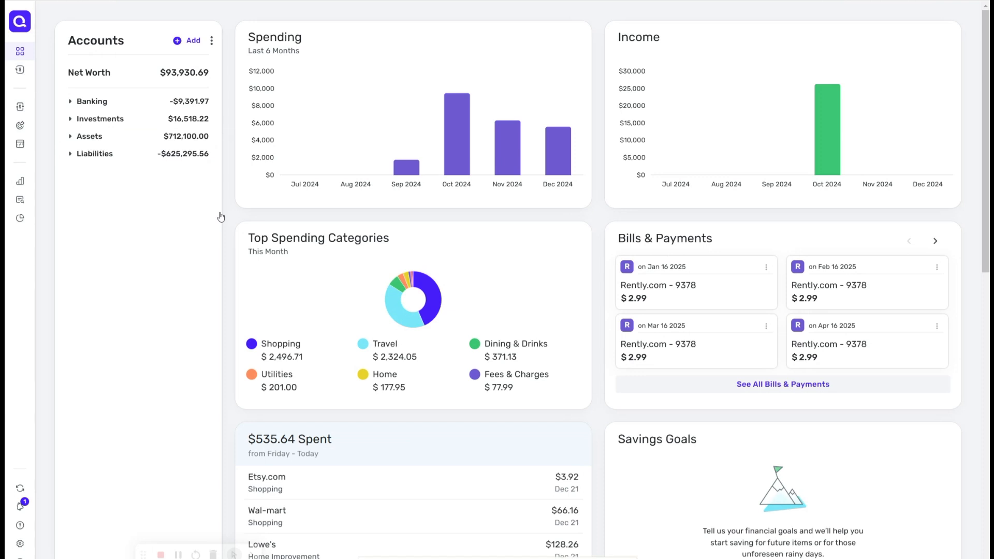
{"action": "left_click", "coordinate": [68, 105]}
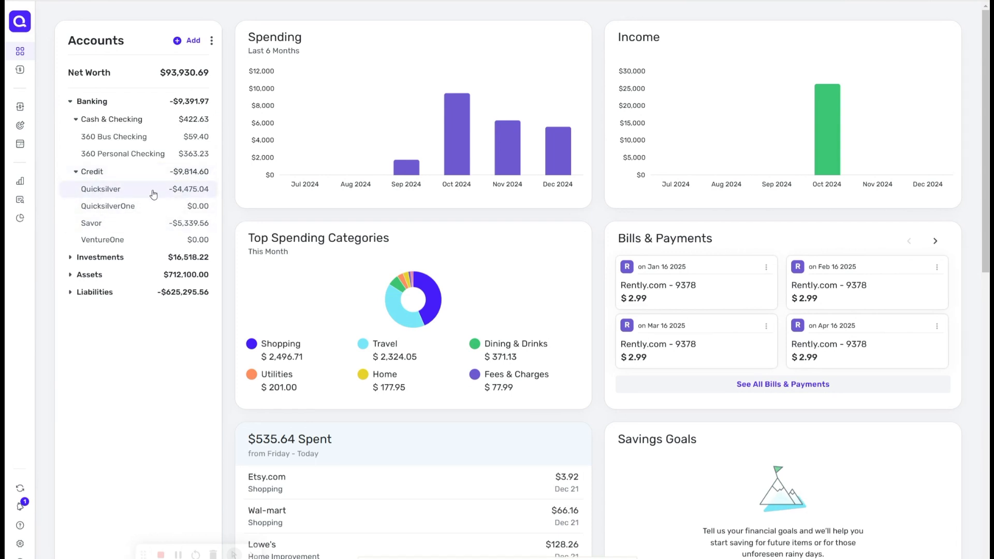
{"action": "left_click", "coordinate": [72, 104]}
{"action": "left_click", "coordinate": [71, 120]}
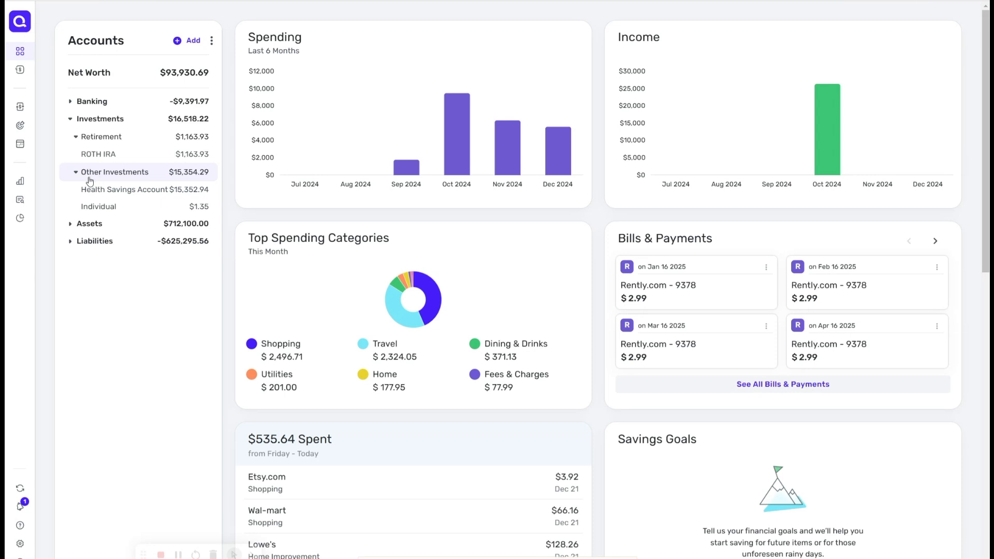
Step: Expand the Assets and Liabilities groups in the accounts list
{"action": "left_click", "coordinate": [70, 227]}
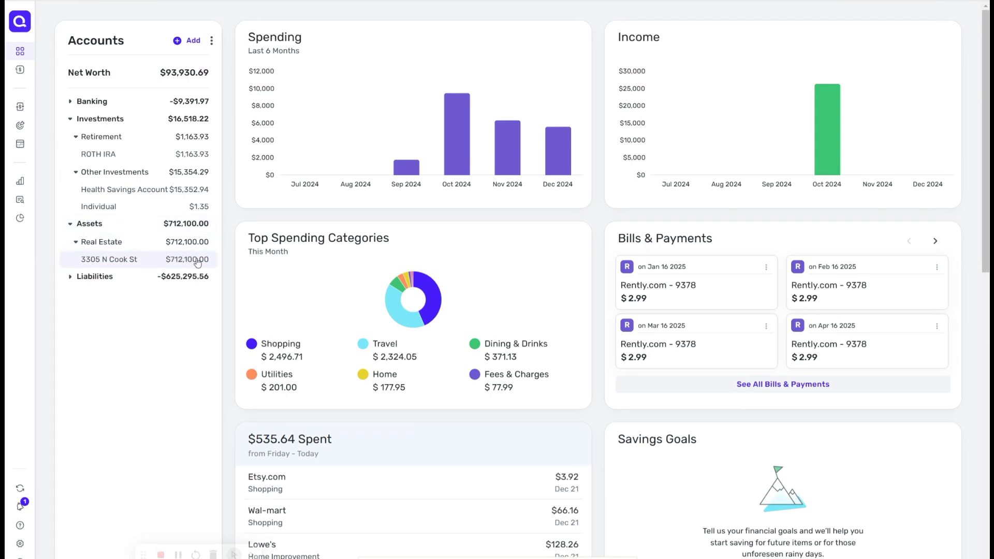
{"action": "left_click", "coordinate": [70, 280]}
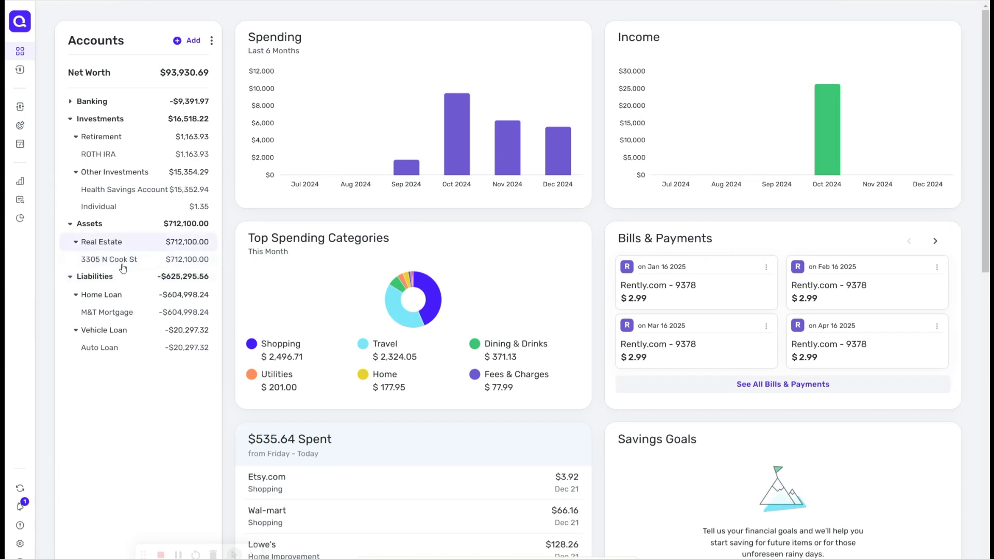
Step: Add a Vehicle asset account named Rav4 20223 with a value of 29000
{"action": "left_click", "coordinate": [192, 41]}
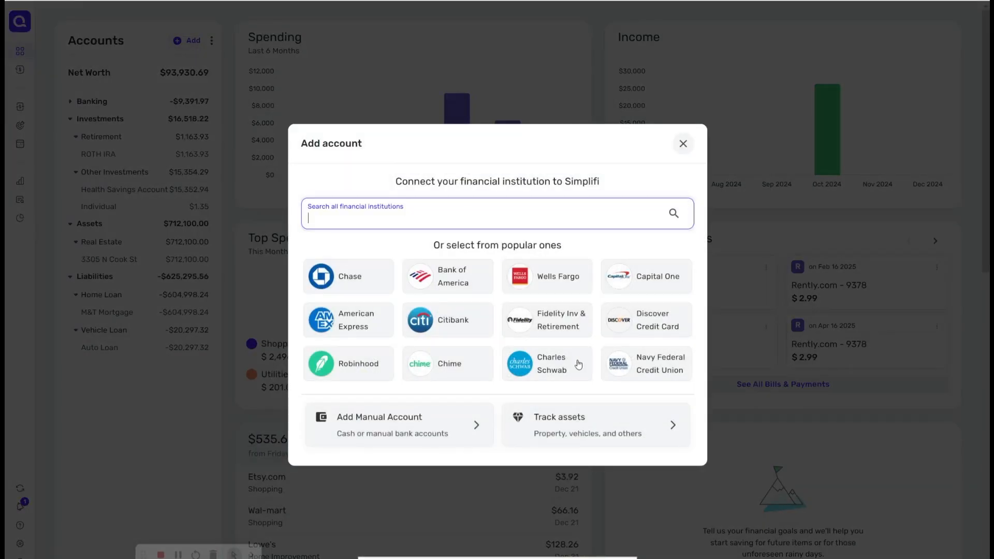
{"action": "left_click", "coordinate": [593, 429]}
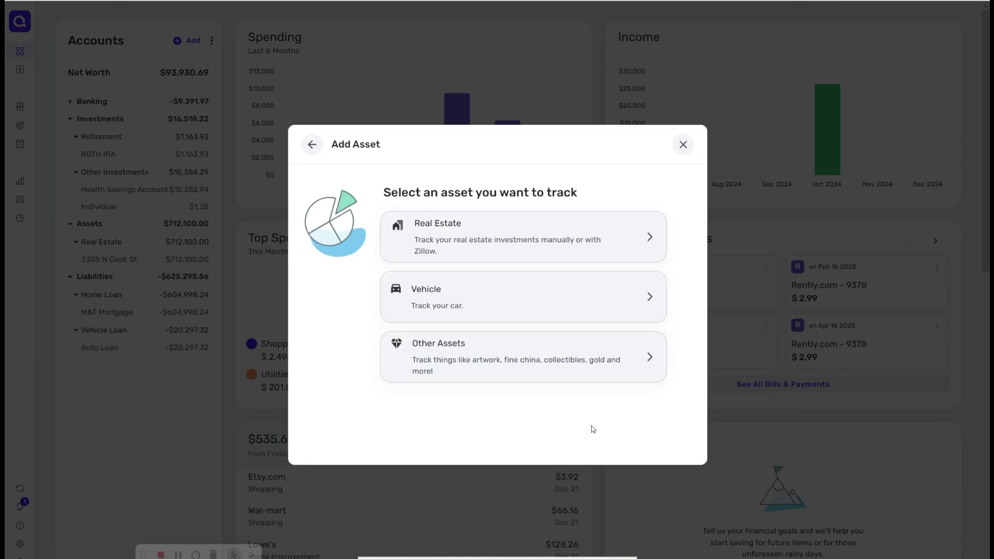
{"action": "left_click", "coordinate": [527, 308]}
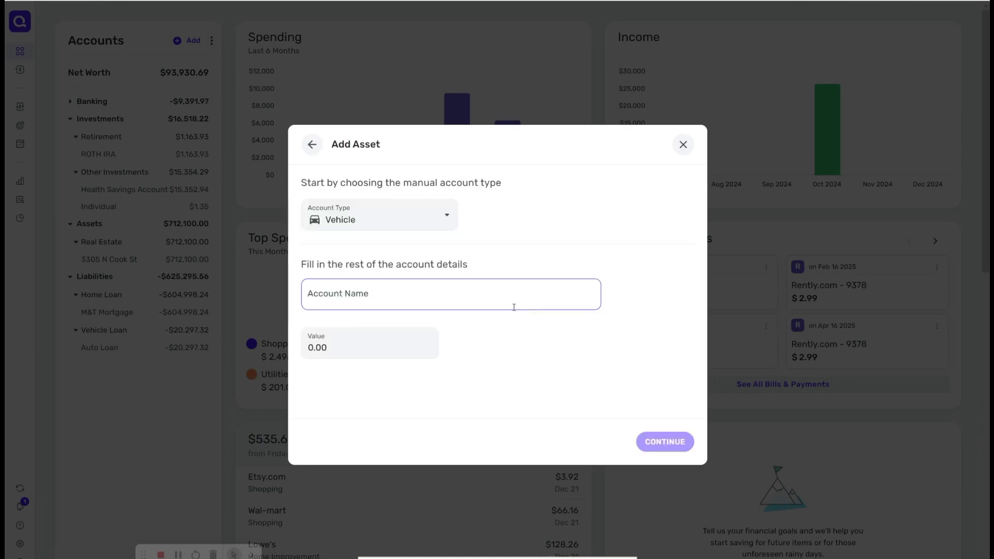
{"action": "left_click", "coordinate": [450, 296]}
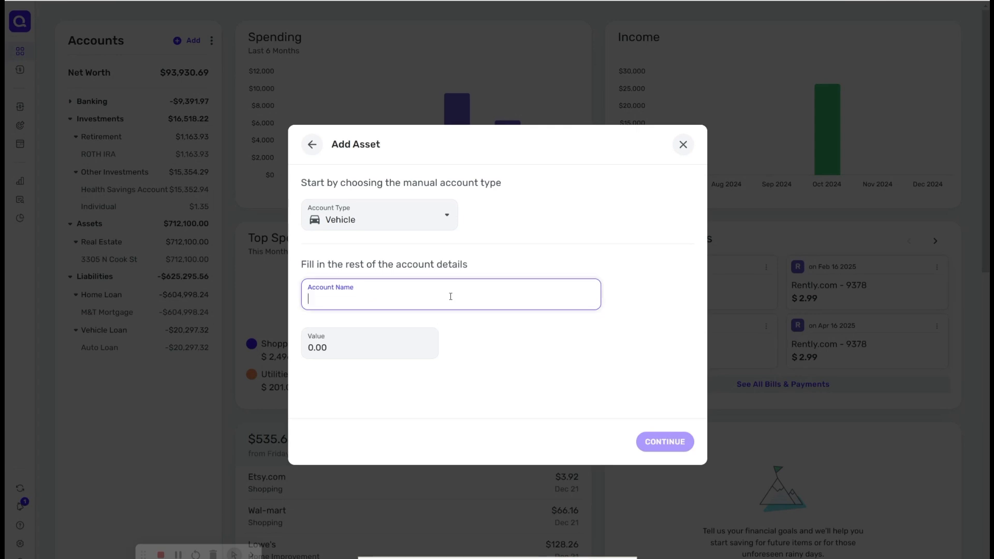
{"action": "type", "text": "Rav"}
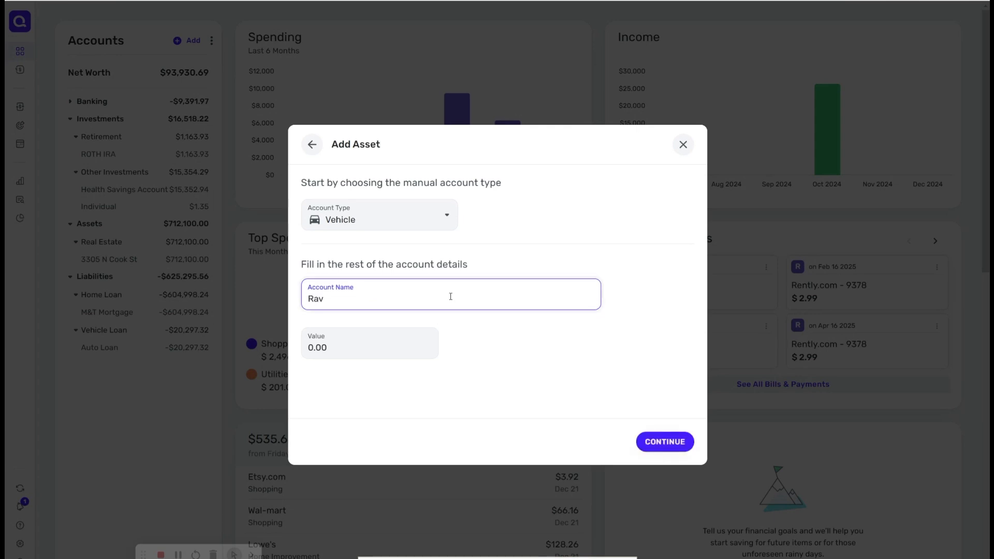
{"action": "type", "text": "4 20223"}
{"action": "left_click", "coordinate": [341, 348]}
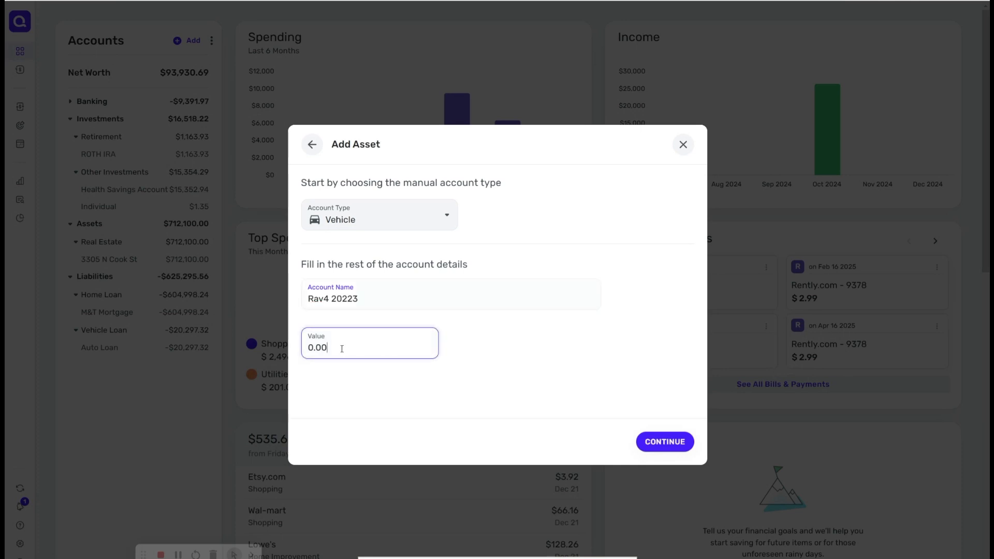
{"action": "key", "text": "ctrl+a"}
{"action": "type", "text": "29"}
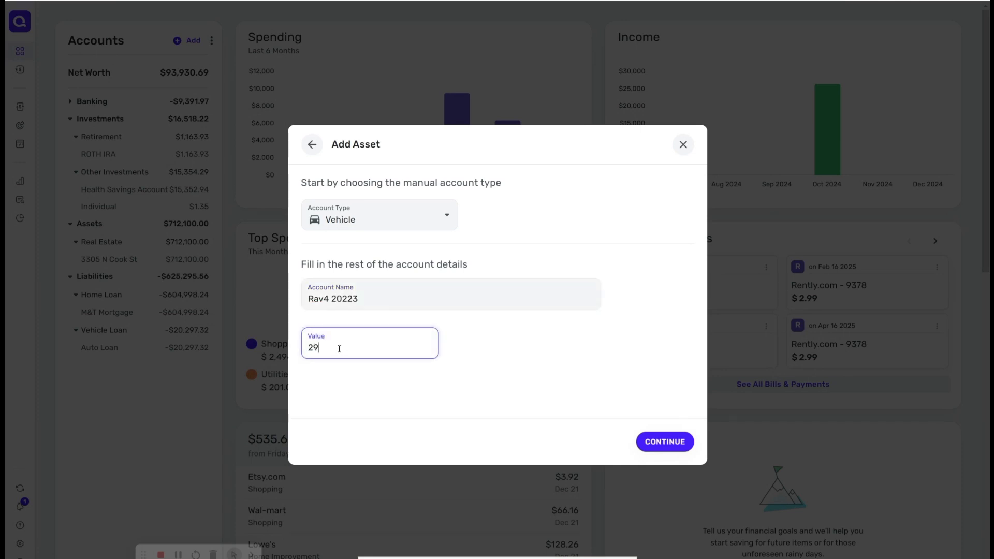
{"action": "type", "text": "000"}
{"action": "left_click", "coordinate": [667, 444]}
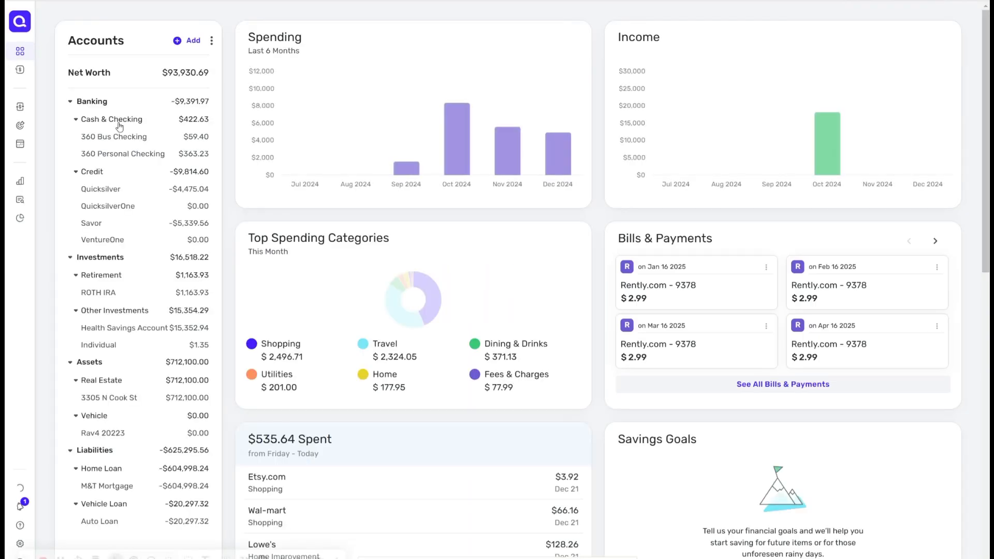
Step: Open the Rav4 20223 account, then open its Edit account dialog in the Accounts settings and close it unchanged
{"action": "left_click", "coordinate": [196, 434]}
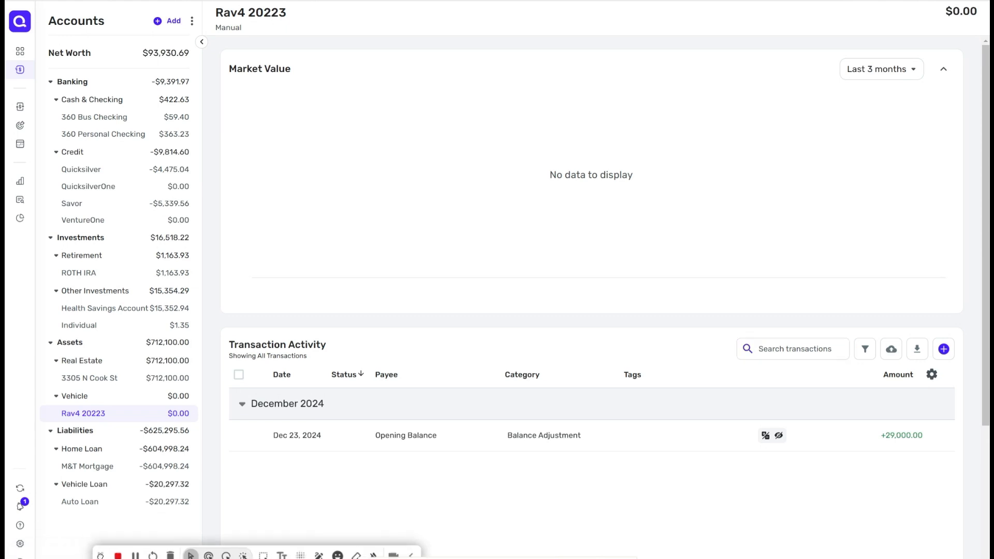
{"action": "left_click", "coordinate": [19, 544]}
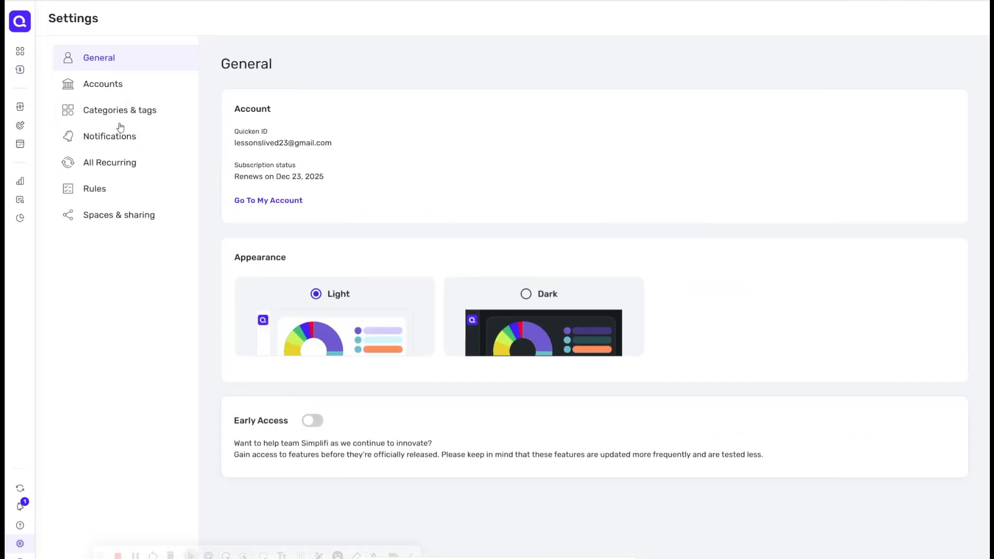
{"action": "left_click", "coordinate": [112, 84]}
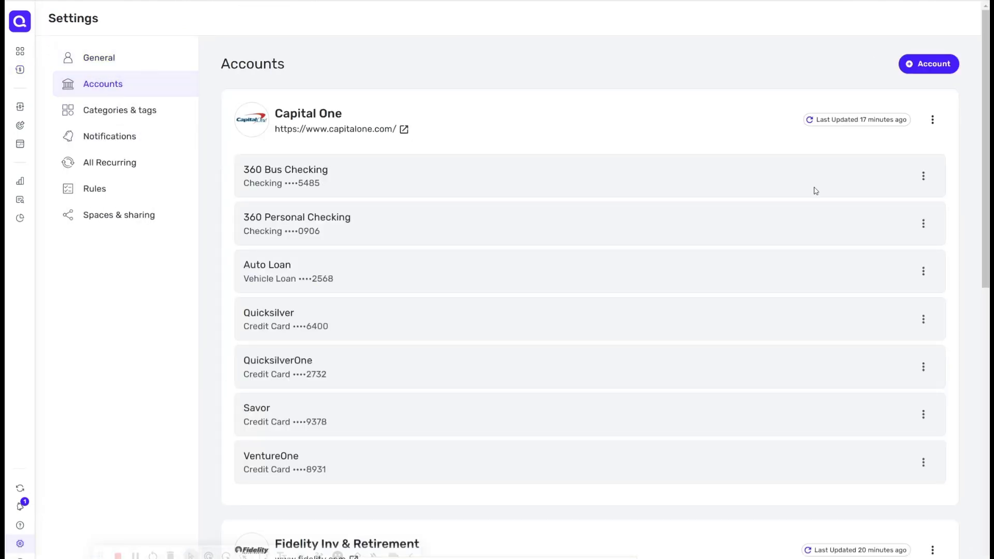
{"action": "scroll", "coordinate": [815, 191], "scroll_direction": "down", "scroll_amount": 15}
{"action": "left_click", "coordinate": [923, 515]}
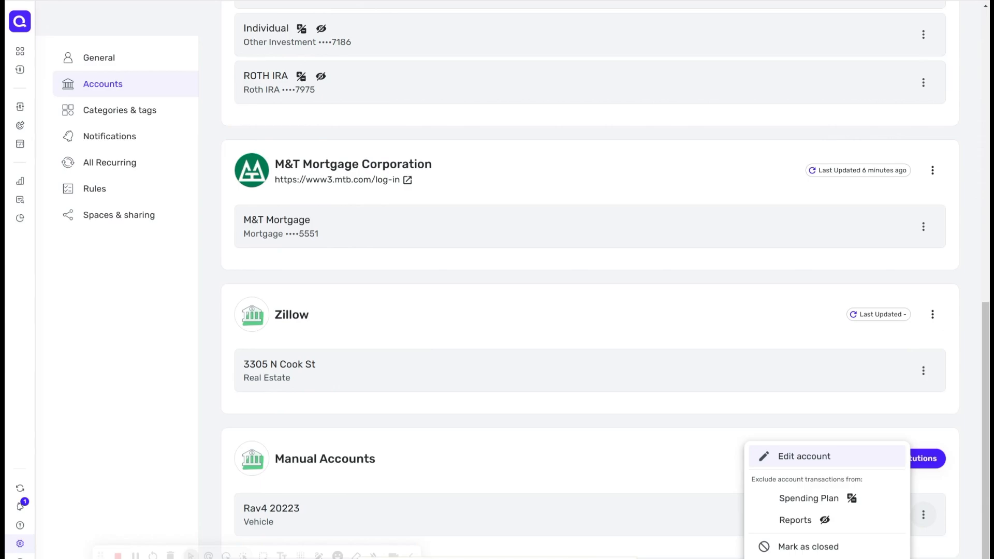
{"action": "left_click", "coordinate": [804, 456]}
{"action": "left_click", "coordinate": [492, 312]}
{"action": "left_click", "coordinate": [566, 324]}
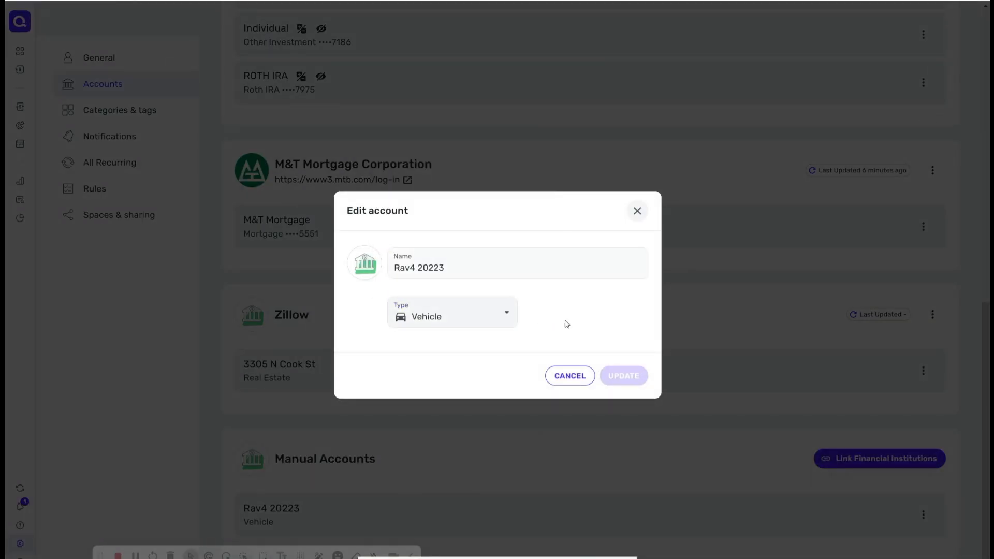
{"action": "left_click", "coordinate": [637, 211]}
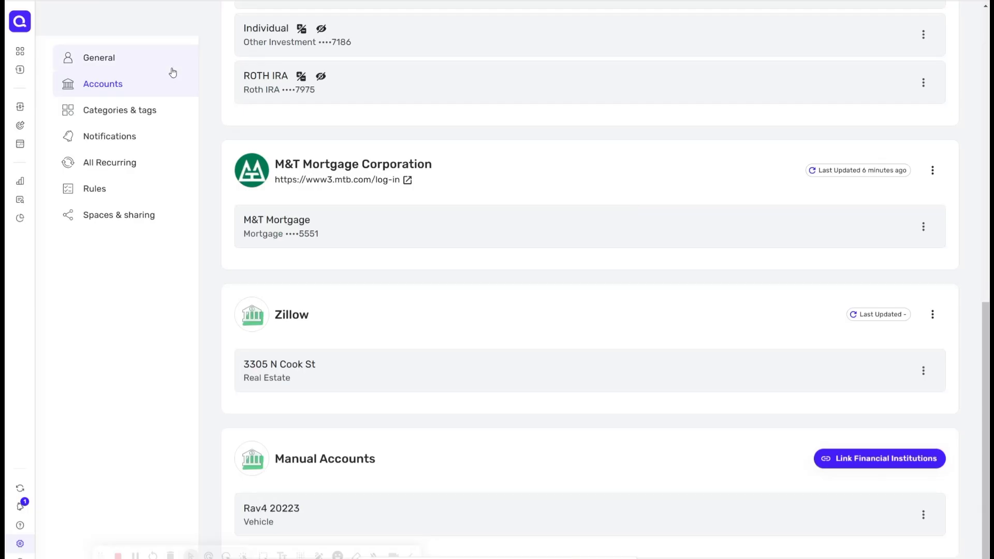
{"action": "left_click", "coordinate": [877, 464]}
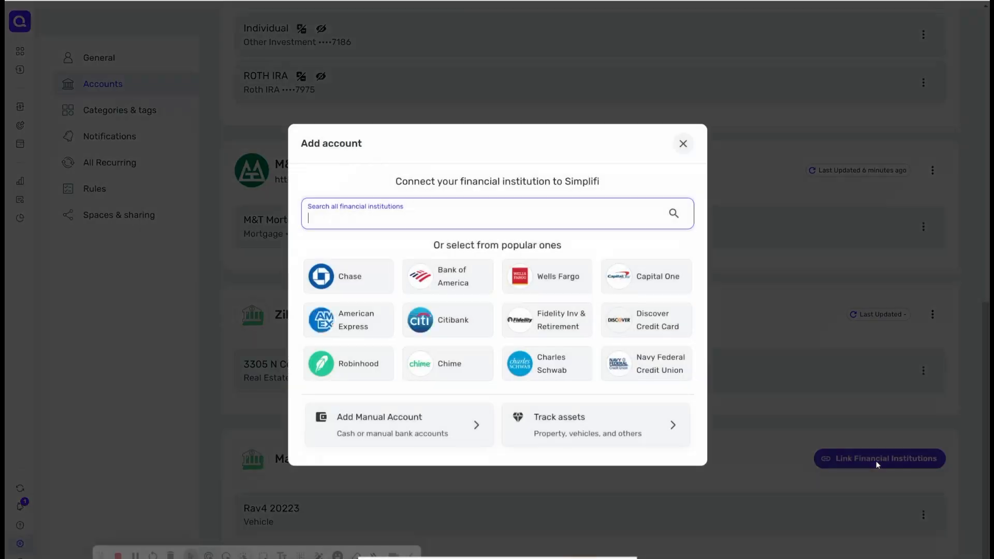
{"action": "left_click", "coordinate": [621, 288]}
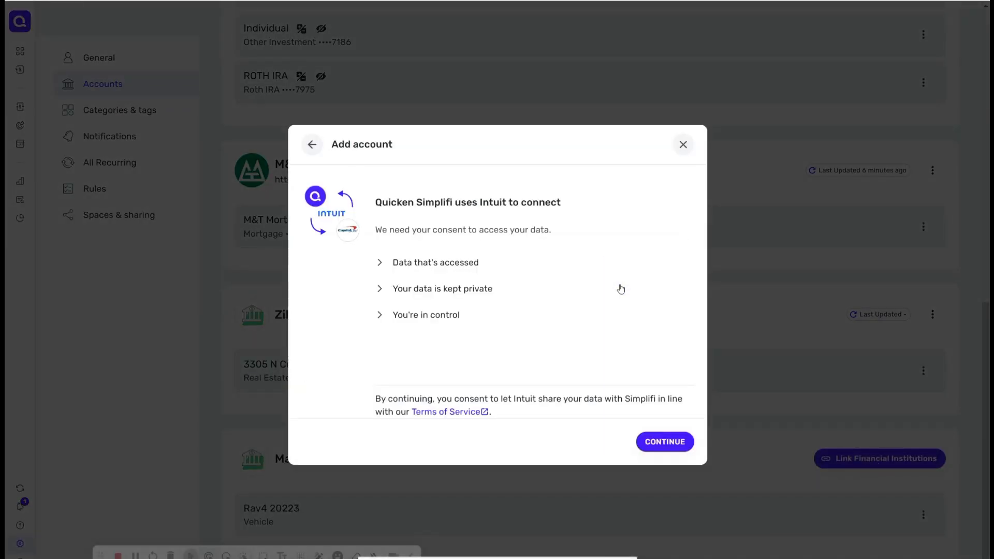
{"action": "left_click", "coordinate": [665, 441]}
{"action": "left_click", "coordinate": [668, 442]}
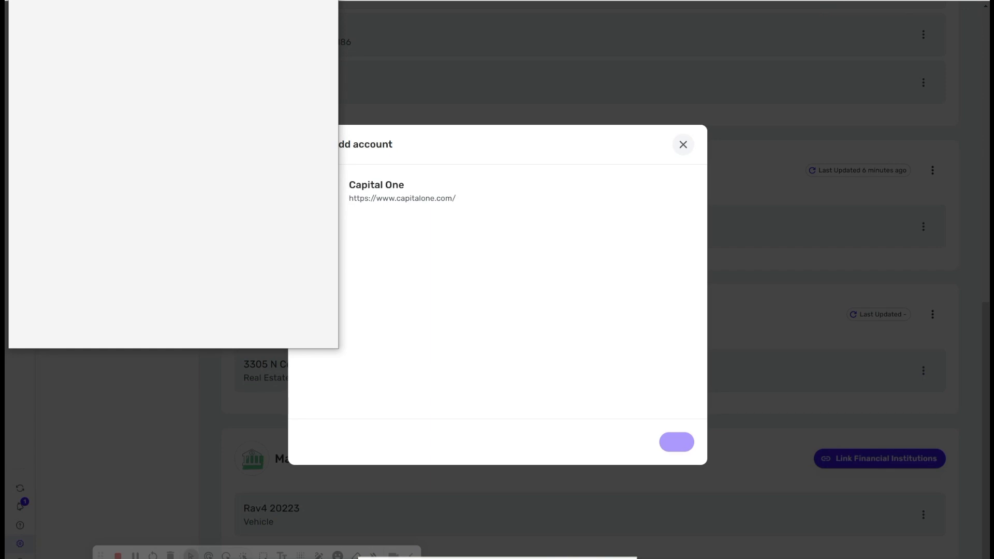
{"action": "left_click", "coordinate": [327, 1]}
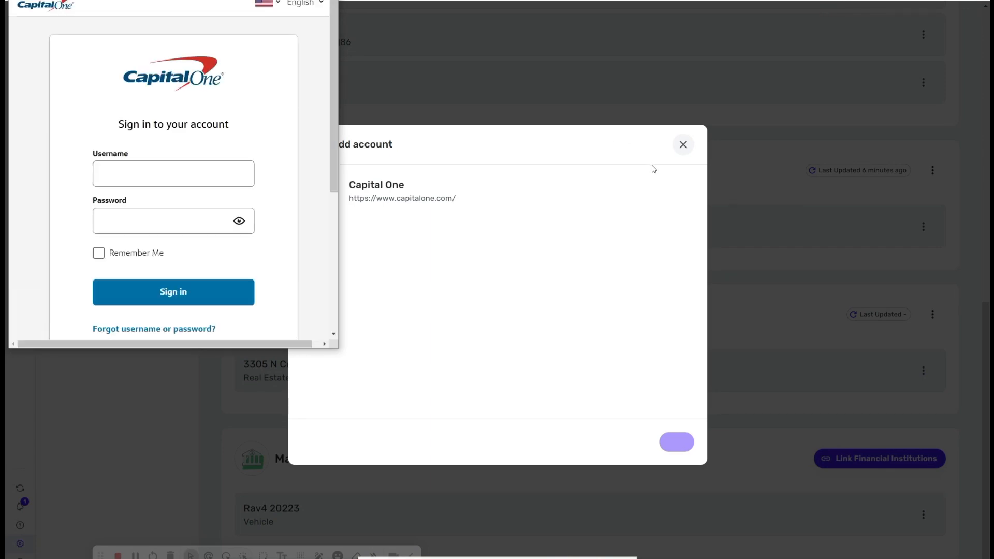
{"action": "left_click", "coordinate": [680, 145]}
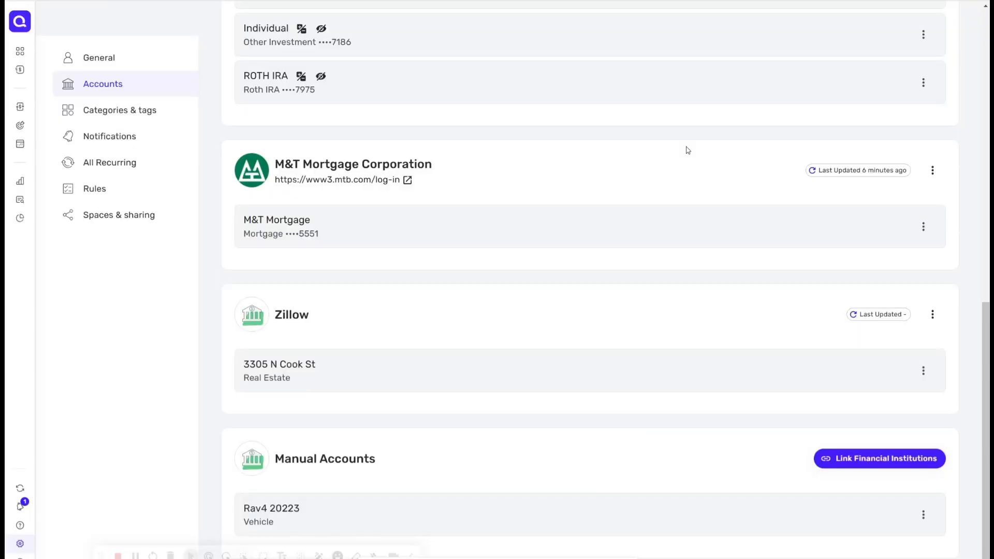
Step: Add a manual Vehicle asset account named Rav42023 with a value of 29000
{"action": "key", "text": "alt+Left"}
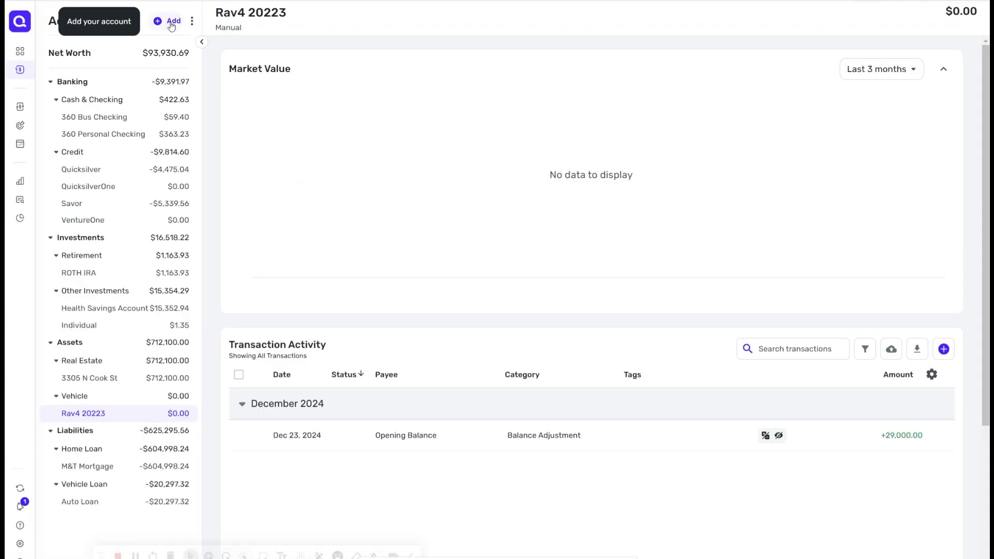
{"action": "left_click", "coordinate": [171, 23]}
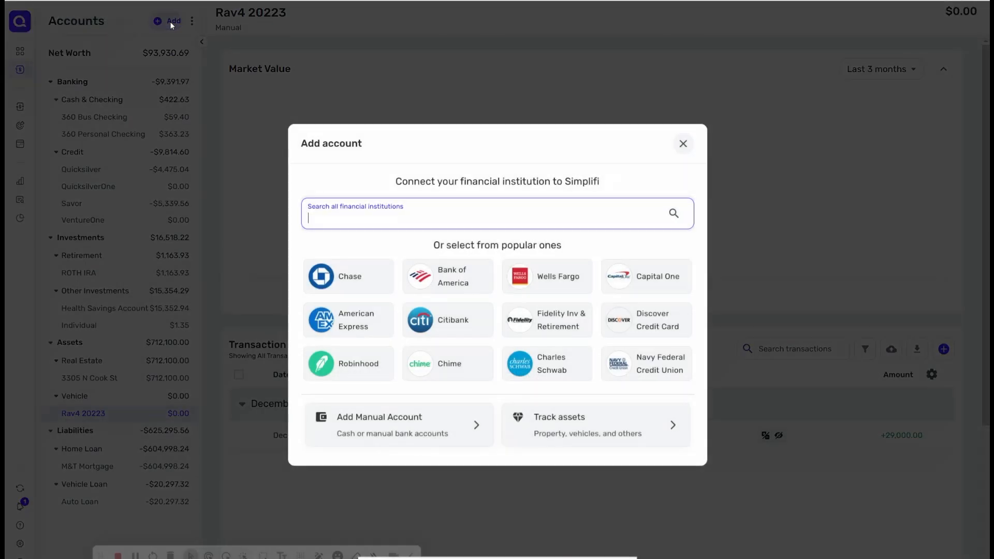
{"action": "left_click", "coordinate": [404, 433]}
{"action": "left_click", "coordinate": [380, 213]}
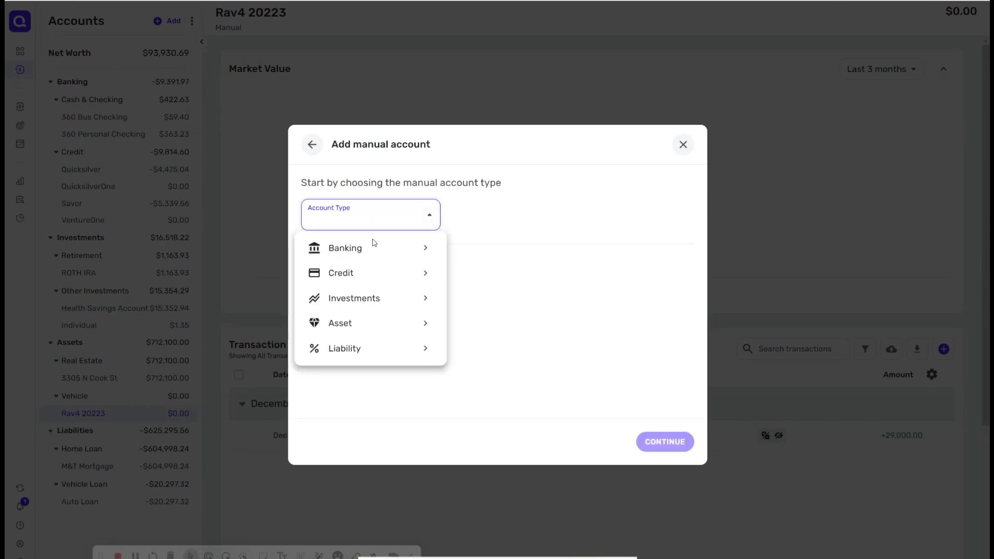
{"action": "mouse_move", "coordinate": [372, 325]}
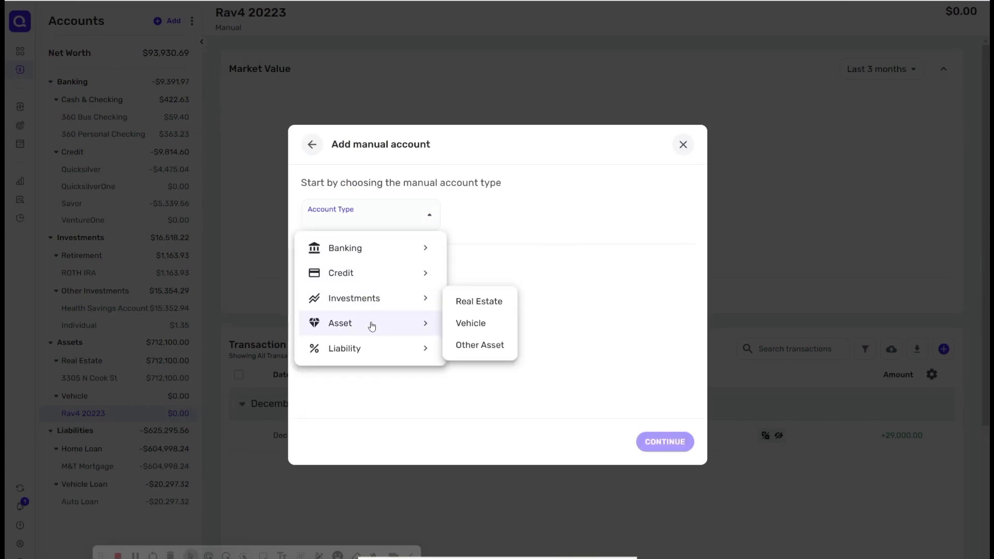
{"action": "left_click", "coordinate": [483, 324]}
{"action": "left_click", "coordinate": [424, 291]}
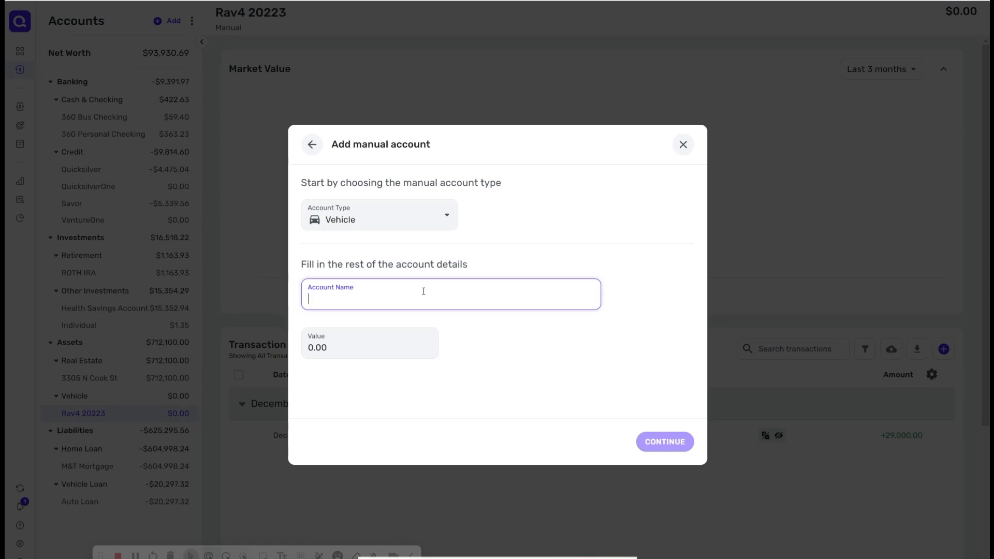
{"action": "type", "text": "Rav"}
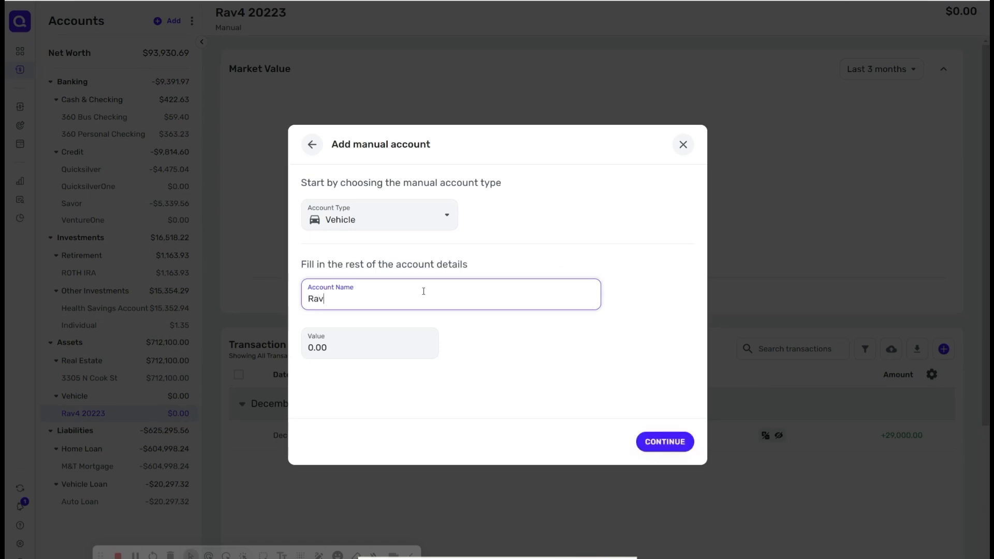
{"action": "type", "text": "42023"}
{"action": "left_click", "coordinate": [348, 343]}
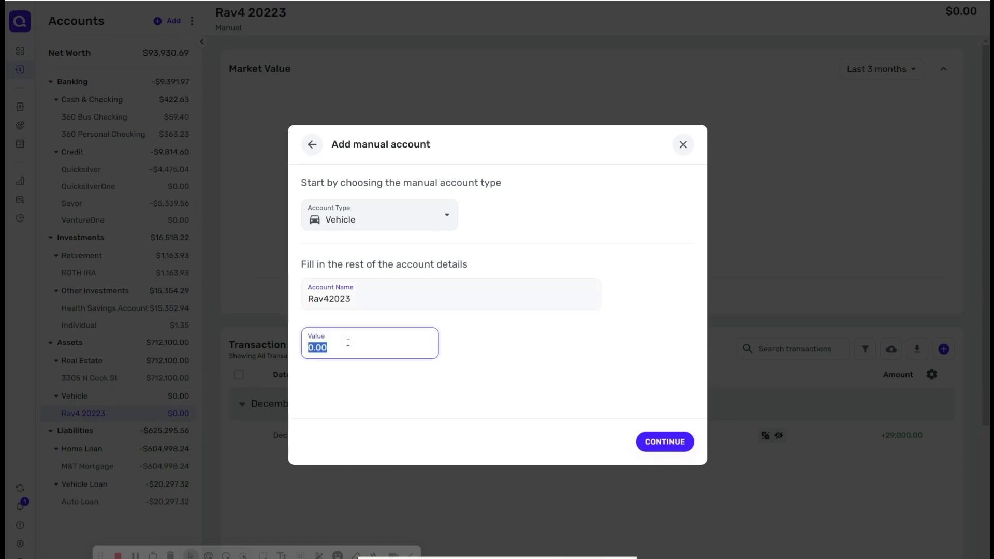
{"action": "type", "text": "29000"}
{"action": "left_click", "coordinate": [660, 447]}
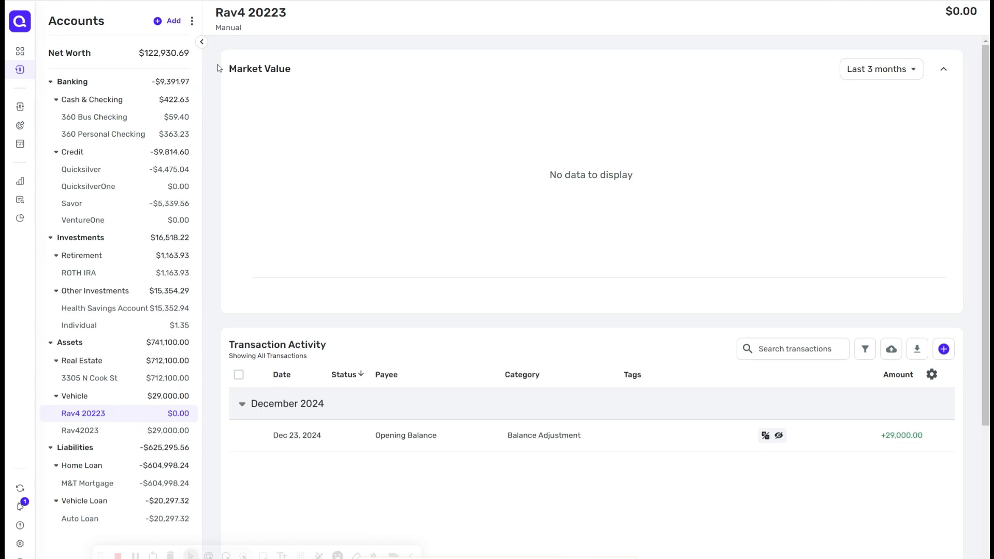
Step: Collapse the Assets group, return to the dashboard and scroll through its cards
{"action": "left_click", "coordinate": [52, 342]}
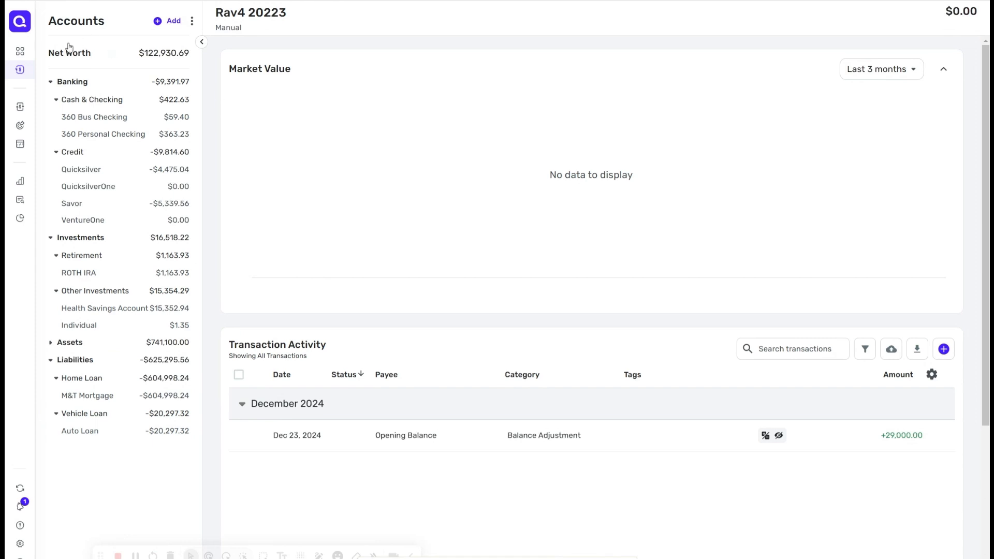
{"action": "left_click", "coordinate": [30, 52]}
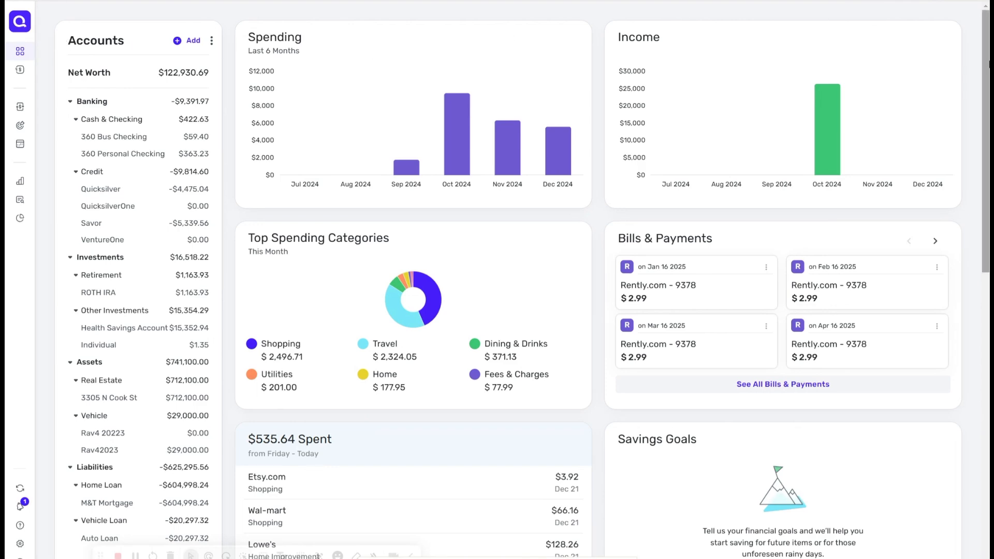
{"action": "mouse_move", "coordinate": [989, 64]}
{"action": "left_mouse_down"}
{"action": "mouse_move", "coordinate": [989, 167]}
{"action": "mouse_move", "coordinate": [989, 75]}
{"action": "left_mouse_up"}
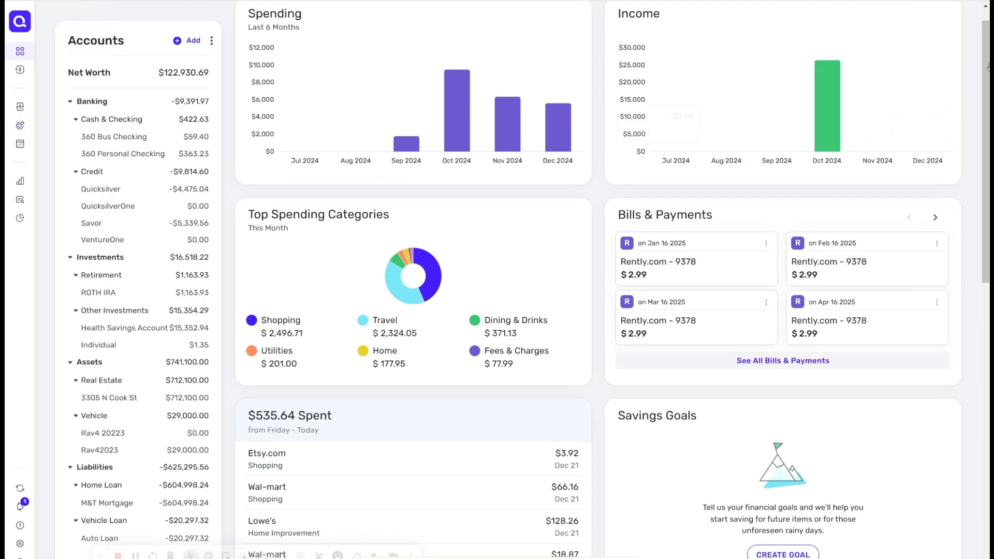
{"action": "left_click_drag", "start_coordinate": [988, 66], "coordinate": [989, 253]}
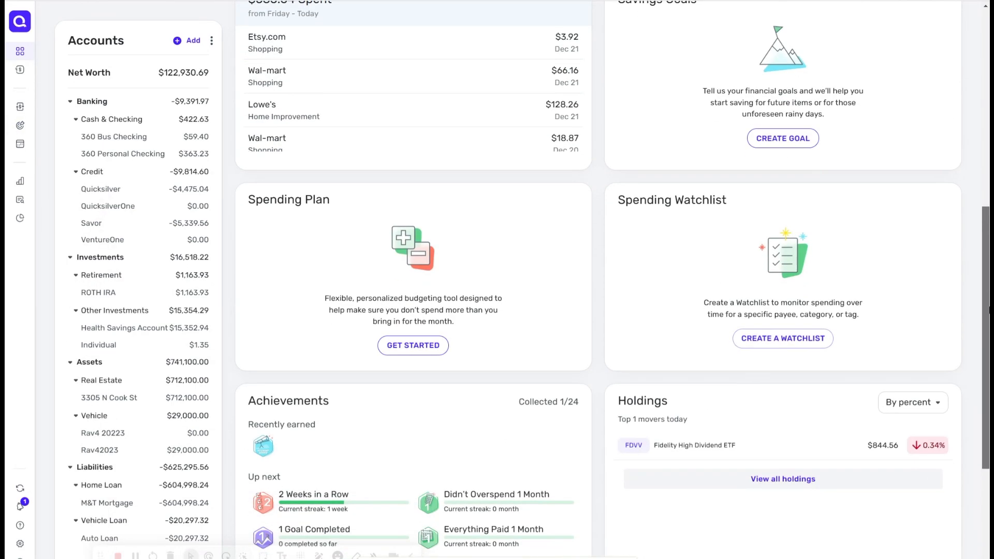
{"action": "left_click_drag", "start_coordinate": [989, 310], "coordinate": [989, 83]}
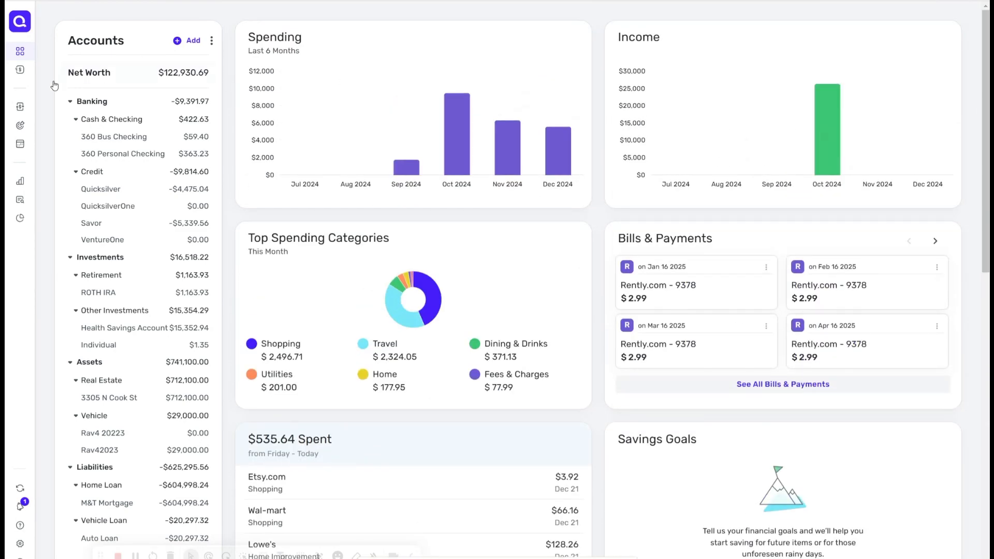
{"action": "mouse_move", "coordinate": [29, 72]}
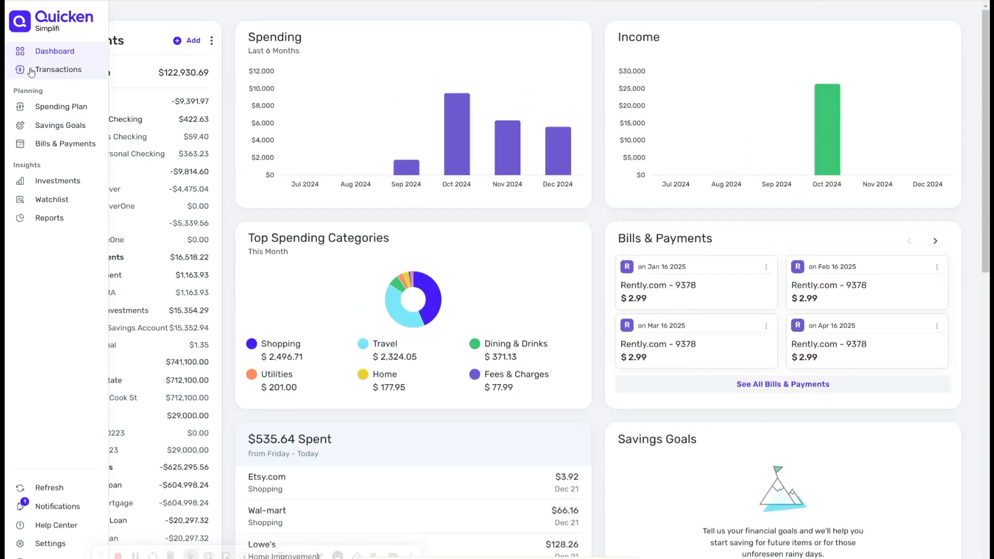
Step: Open the Transactions page and collapse the Banking, Investments, Assets and Liabilities groups in the accounts list
{"action": "left_click", "coordinate": [31, 71]}
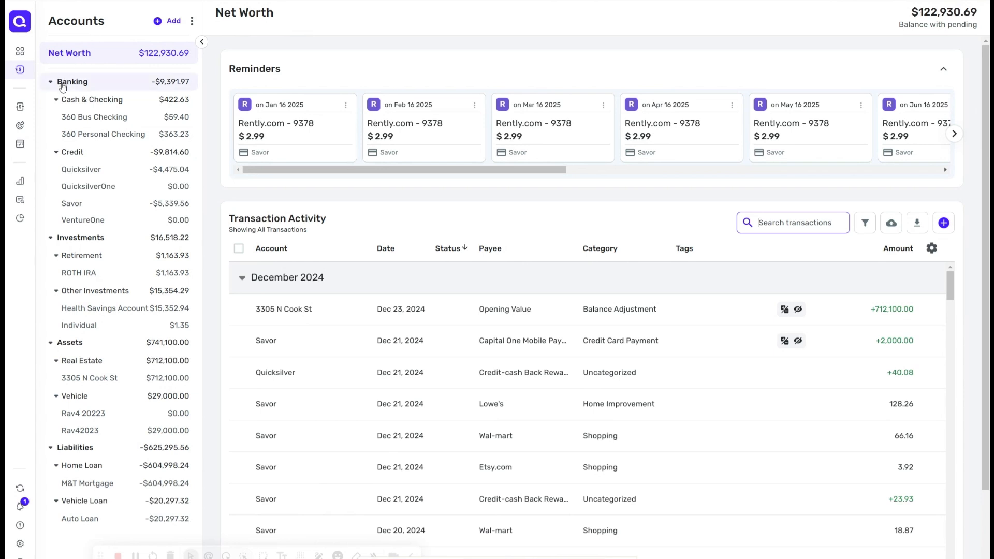
{"action": "left_click", "coordinate": [50, 82]}
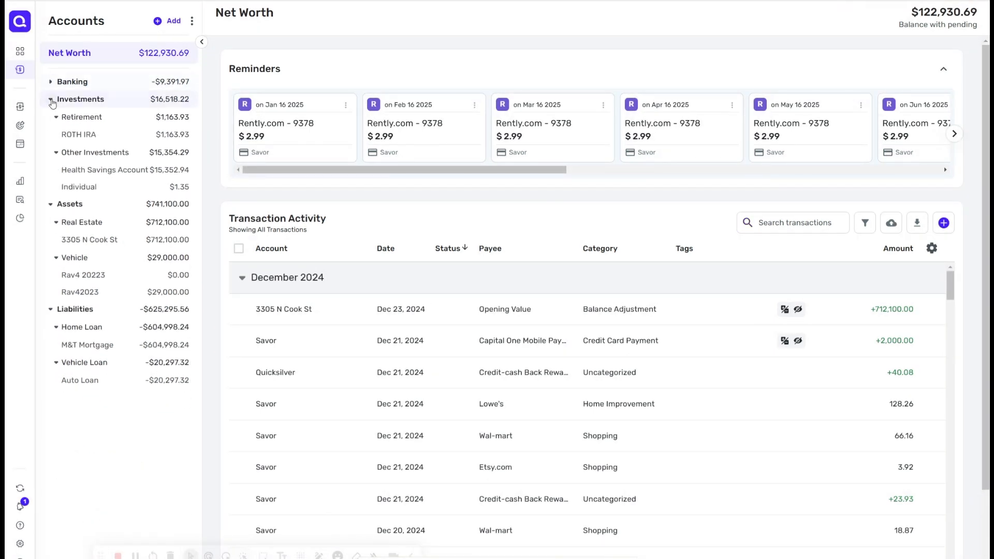
{"action": "left_click", "coordinate": [51, 101]}
{"action": "left_click", "coordinate": [54, 118]}
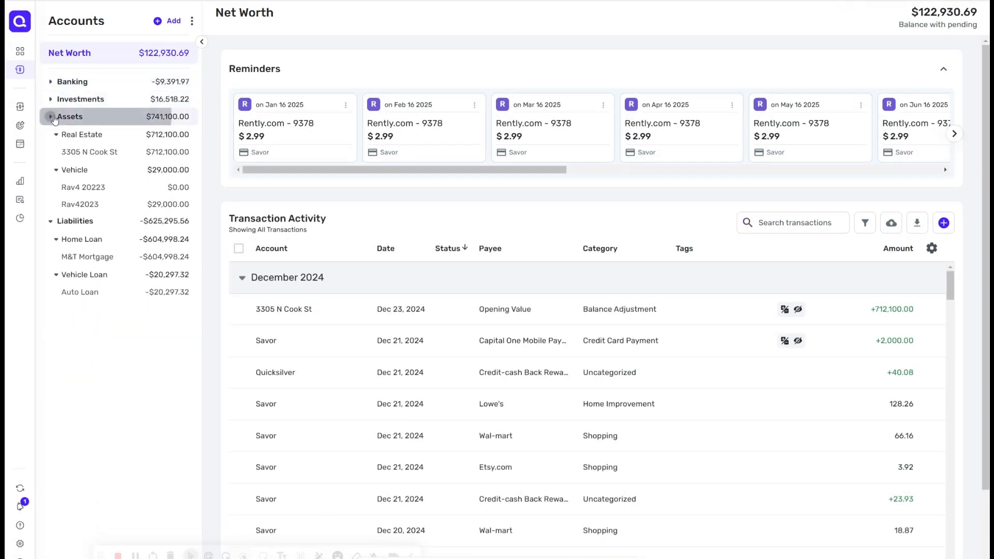
{"action": "left_click", "coordinate": [52, 135]}
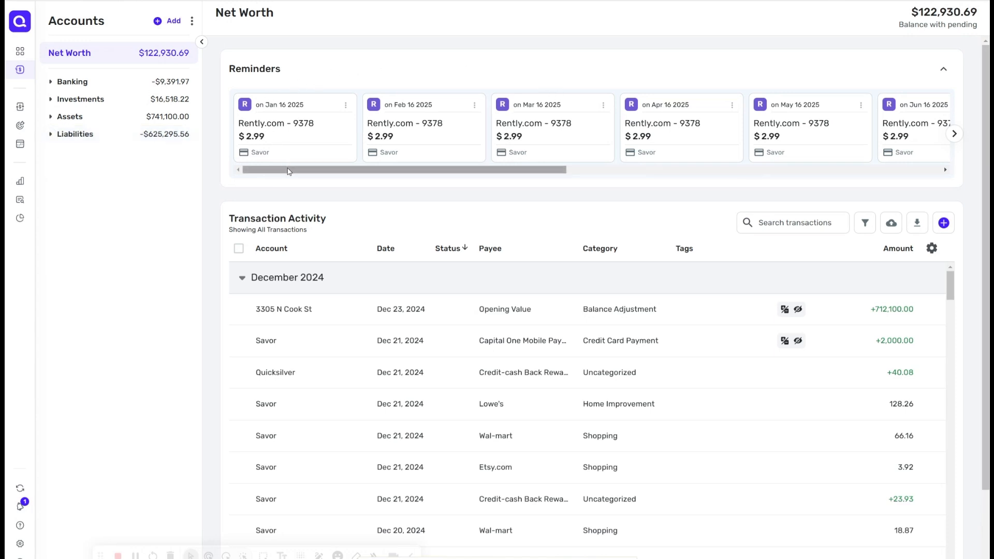
Step: Browse the transaction filter options for tags, accounts and flags, and the Create transaction dialog, without applying anything
{"action": "left_click_drag", "start_coordinate": [288, 169], "coordinate": [302, 187]}
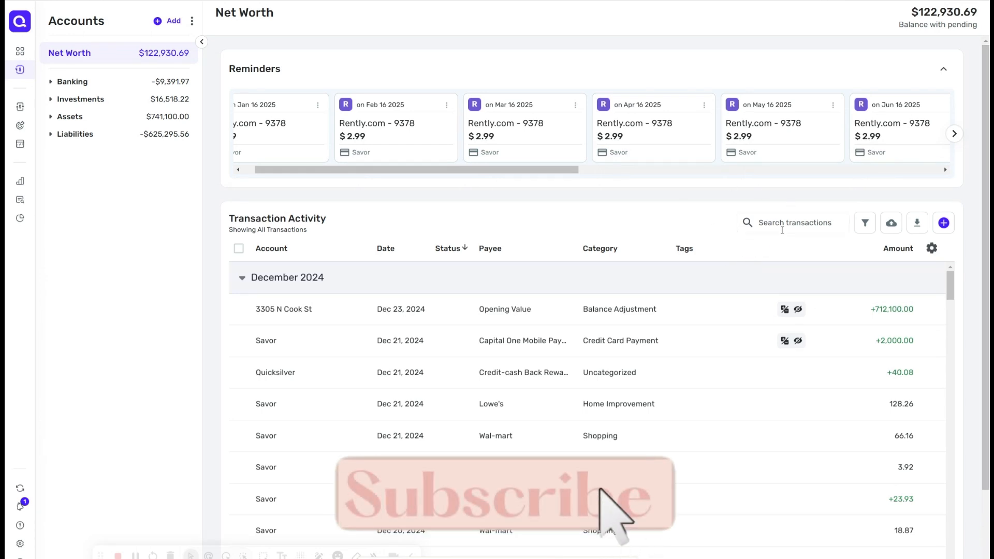
{"action": "left_click", "coordinate": [783, 228]}
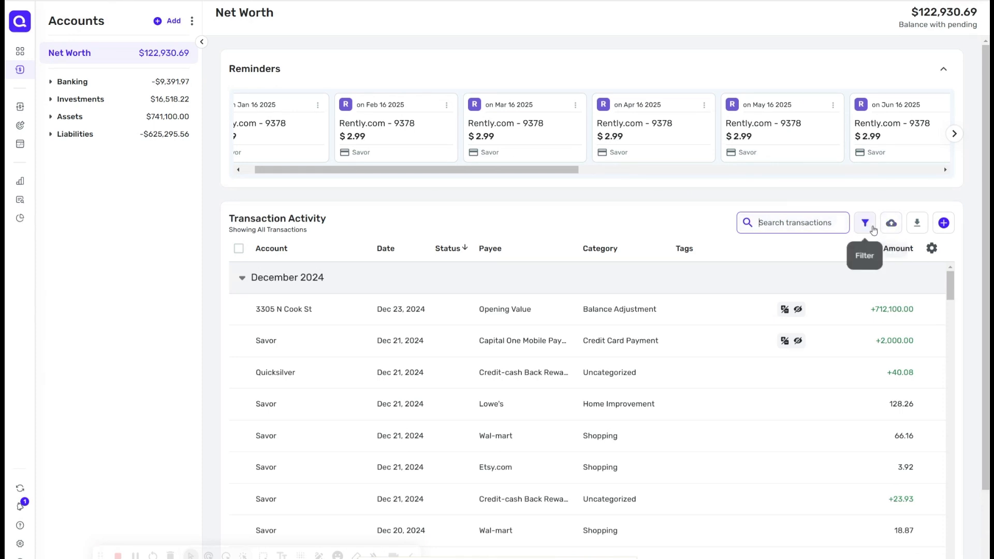
{"action": "left_click", "coordinate": [872, 228]}
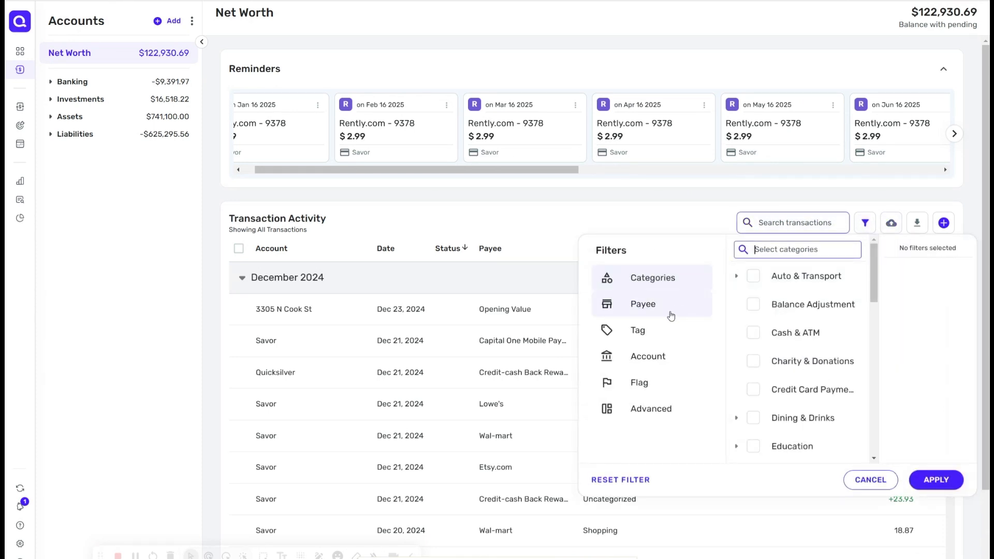
{"action": "left_click", "coordinate": [654, 331]}
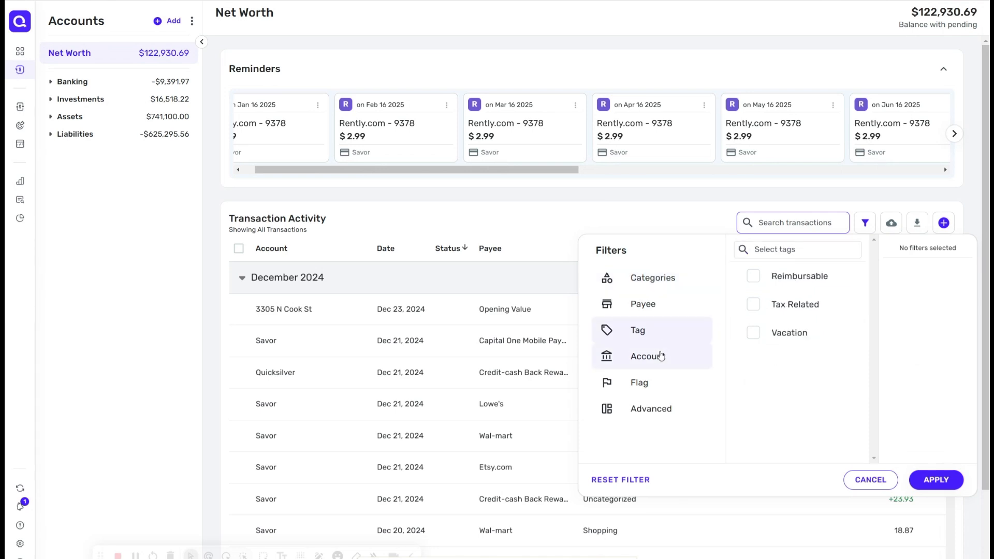
{"action": "right_click", "coordinate": [660, 356]}
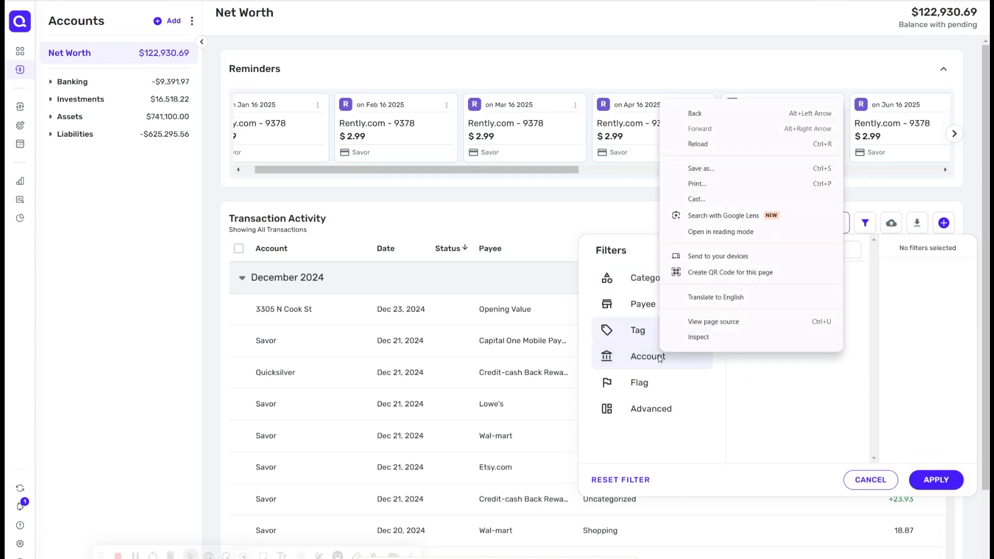
{"action": "left_click", "coordinate": [660, 359]}
{"action": "left_click", "coordinate": [655, 359]}
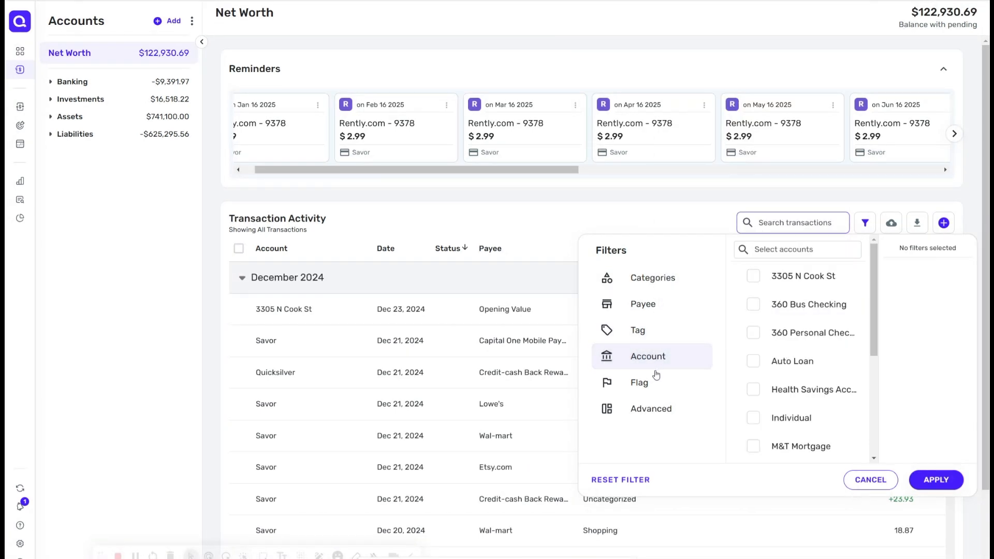
{"action": "left_click", "coordinate": [657, 382]}
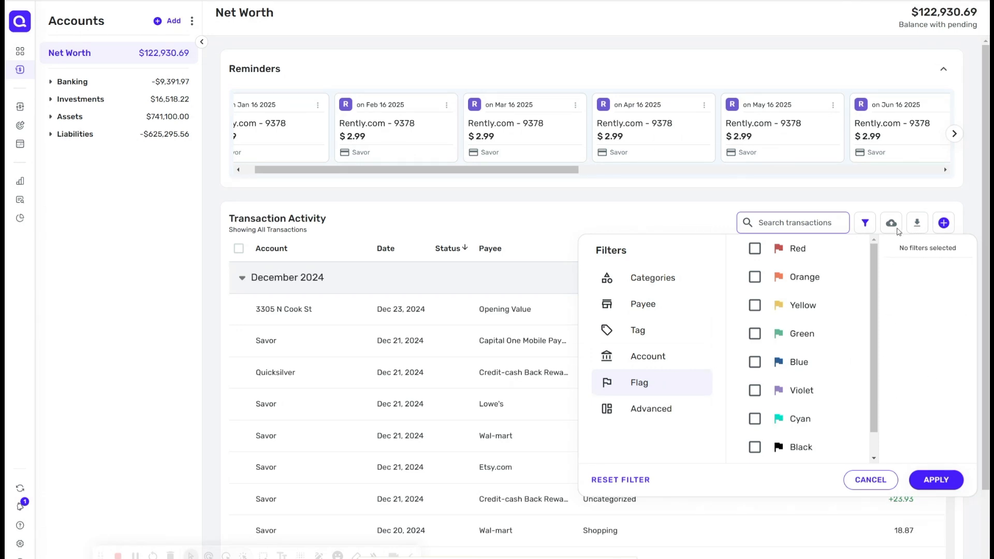
{"action": "left_click", "coordinate": [894, 228]}
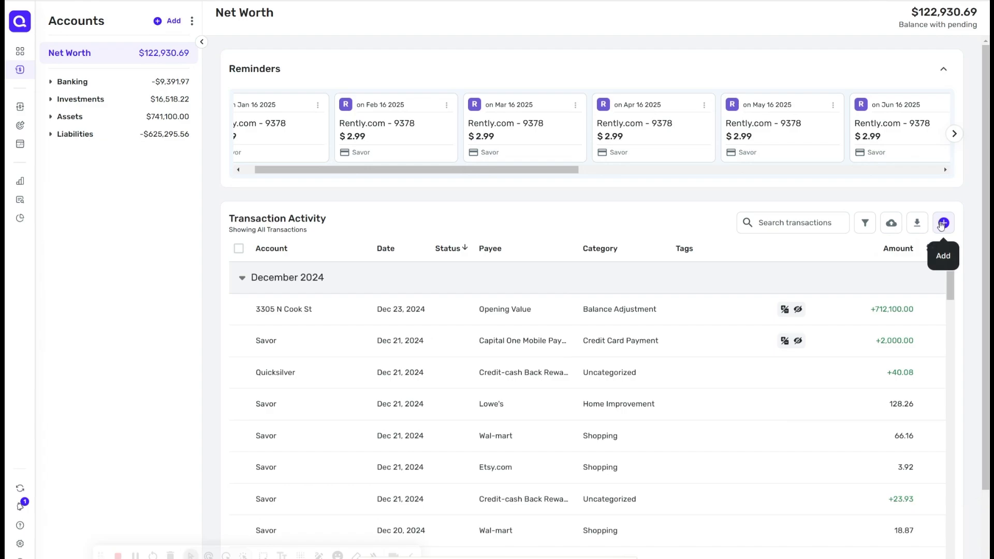
{"action": "left_click", "coordinate": [944, 223]}
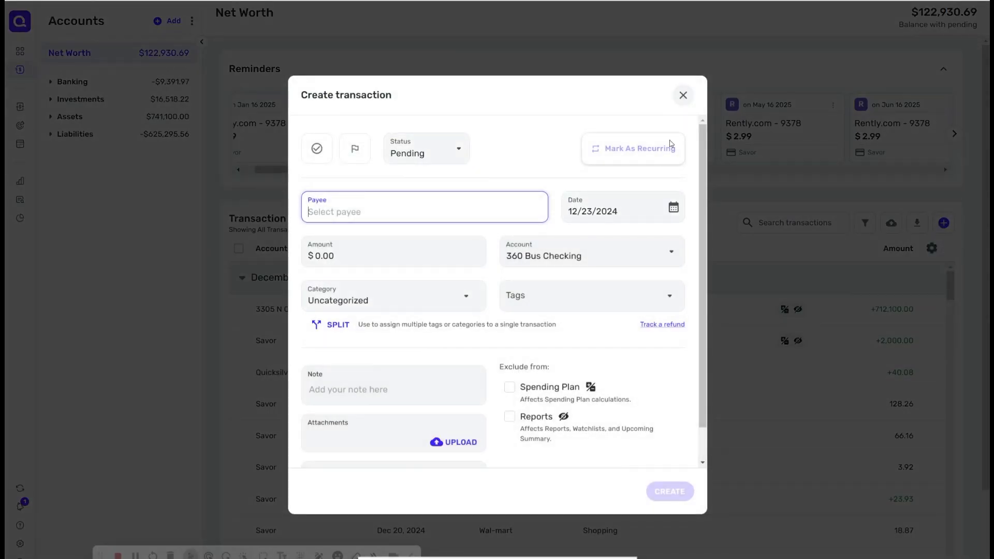
{"action": "left_click", "coordinate": [683, 95]}
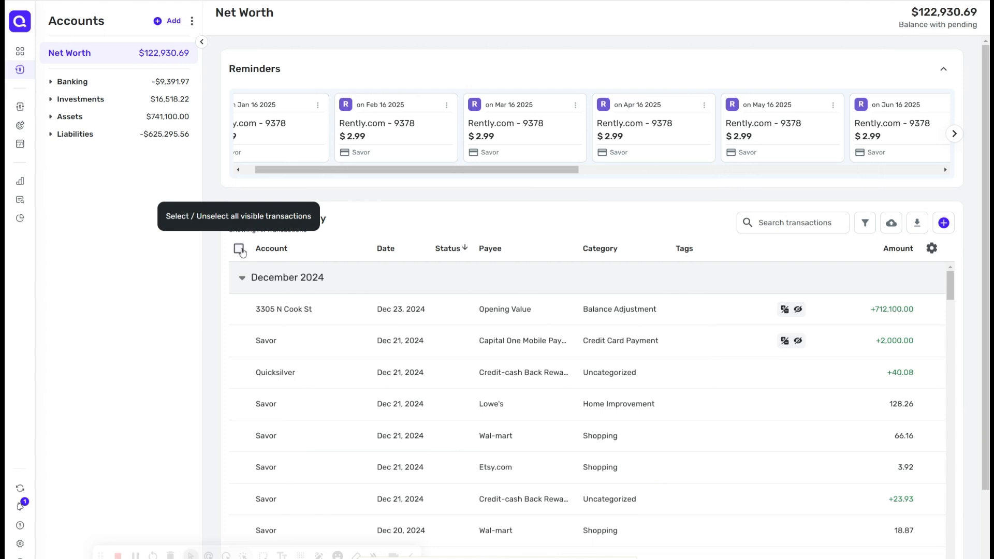
{"action": "left_click", "coordinate": [239, 249]}
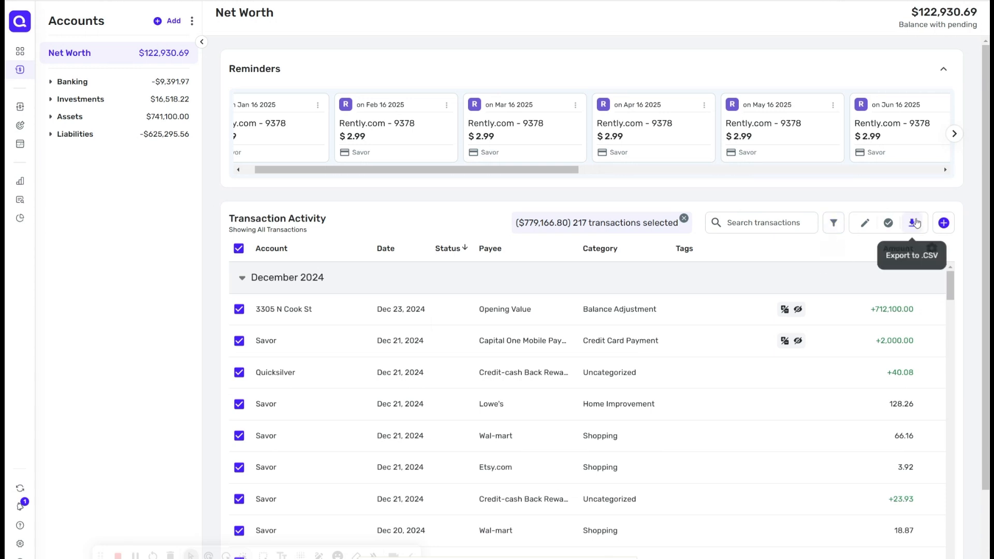
{"action": "left_click", "coordinate": [784, 225]}
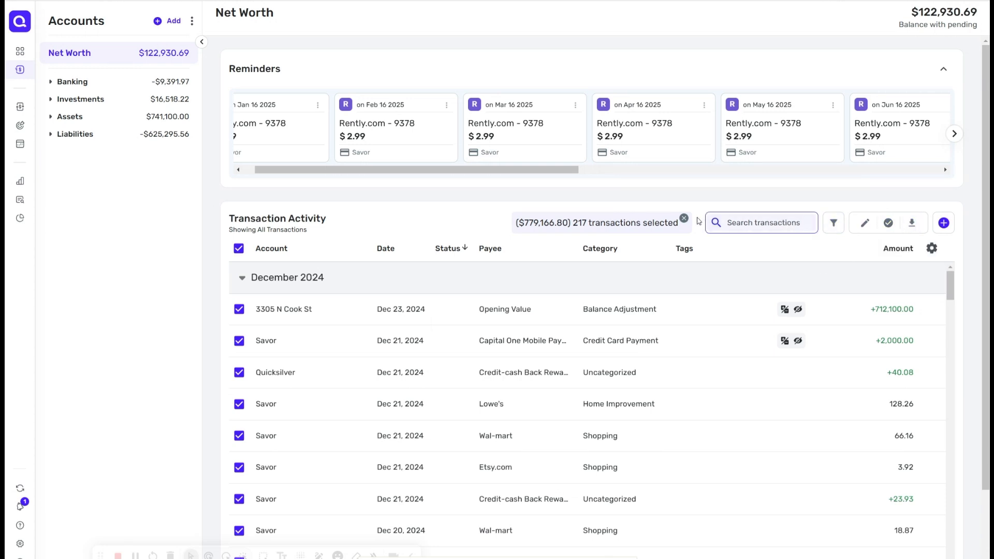
{"action": "left_click", "coordinate": [684, 218]}
Step: Search the transactions for lowes, then clear the search
{"action": "left_click", "coordinate": [792, 224]}
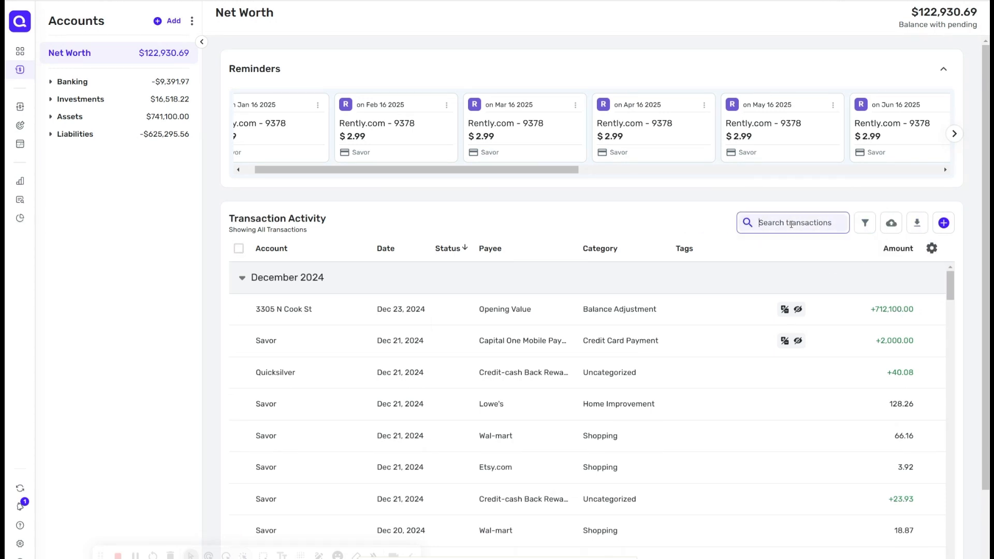
{"action": "type", "text": "lowes"}
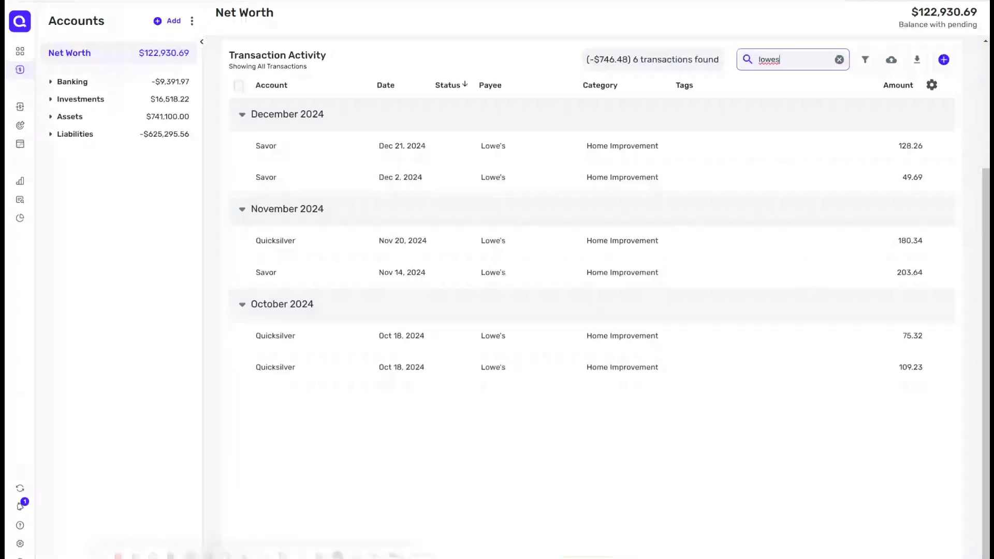
{"action": "left_click", "coordinate": [839, 223]}
Step: Filter the transactions to the 360 Personal Checking account, scroll through them, then remove the filter
{"action": "left_click", "coordinate": [865, 223]}
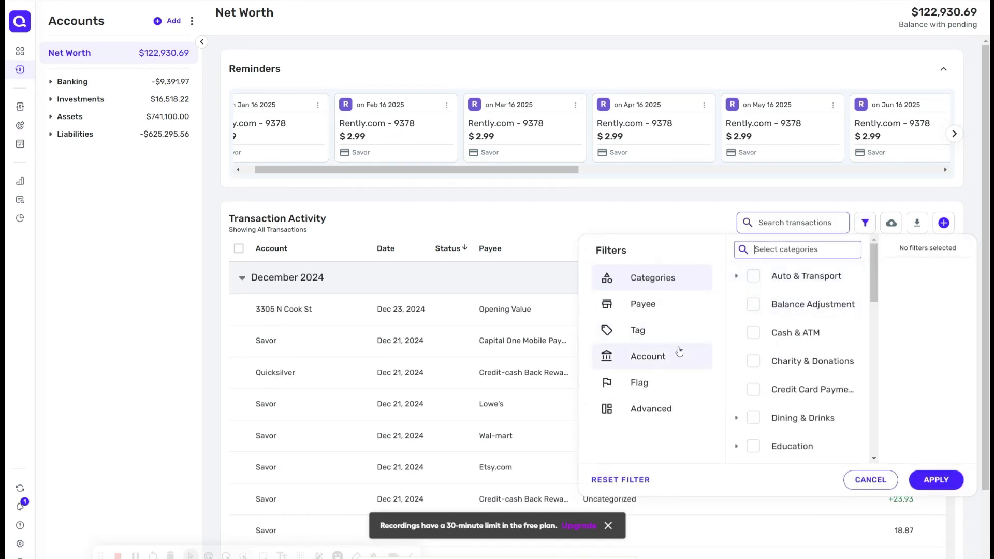
{"action": "left_click", "coordinate": [673, 356]}
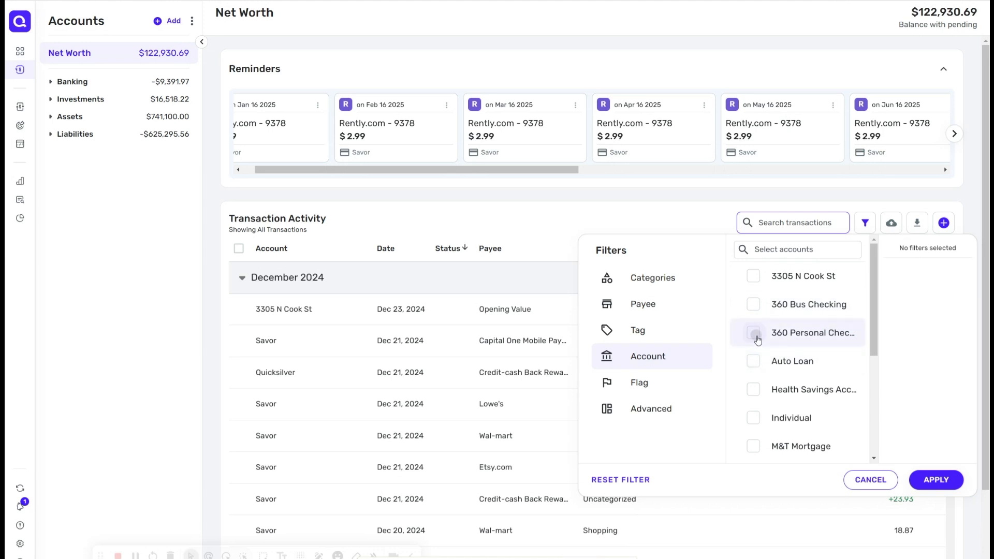
{"action": "left_click", "coordinate": [754, 334]}
{"action": "left_click", "coordinate": [921, 483]}
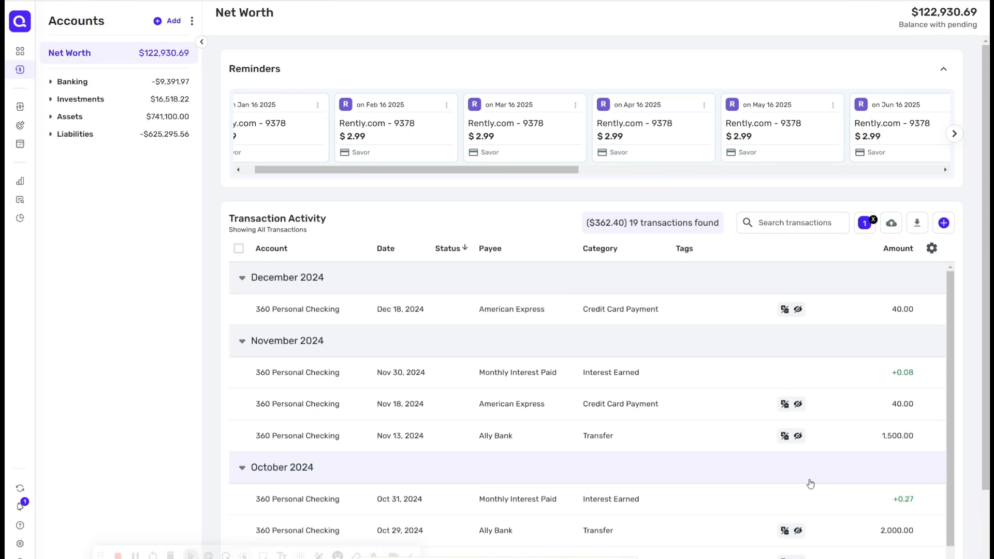
{"action": "scroll", "coordinate": [811, 484], "scroll_direction": "down", "scroll_amount": 5}
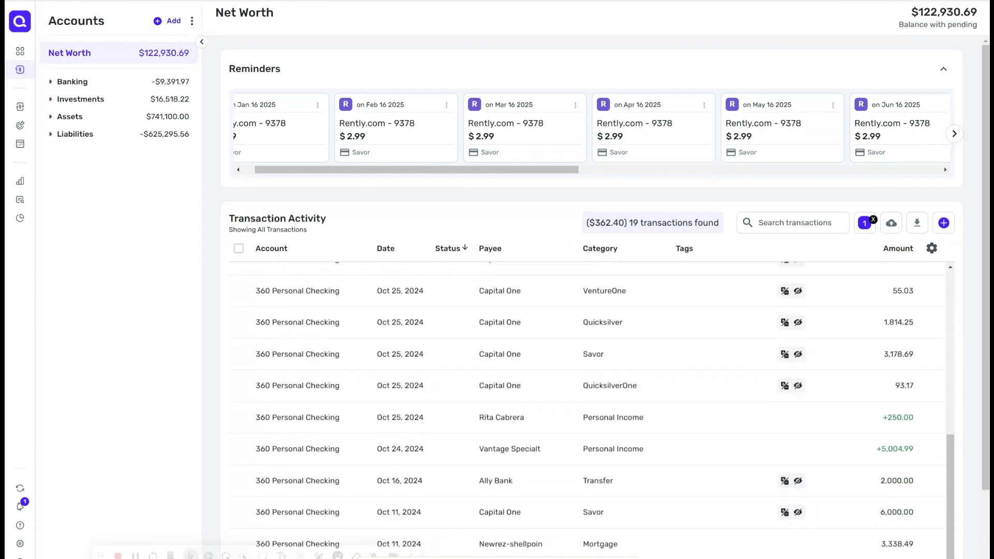
{"action": "scroll", "coordinate": [810, 483], "scroll_direction": "up", "scroll_amount": 5}
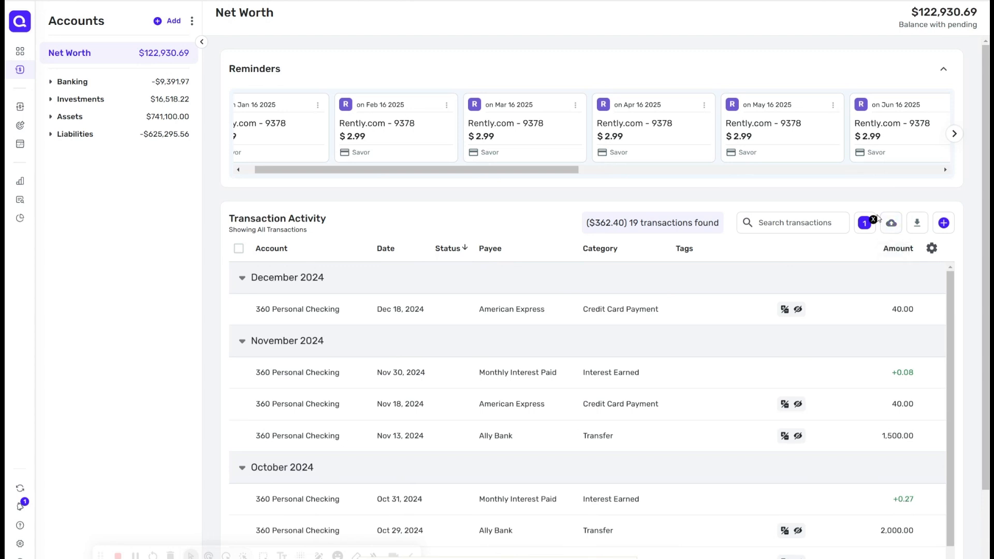
{"action": "left_click", "coordinate": [873, 220]}
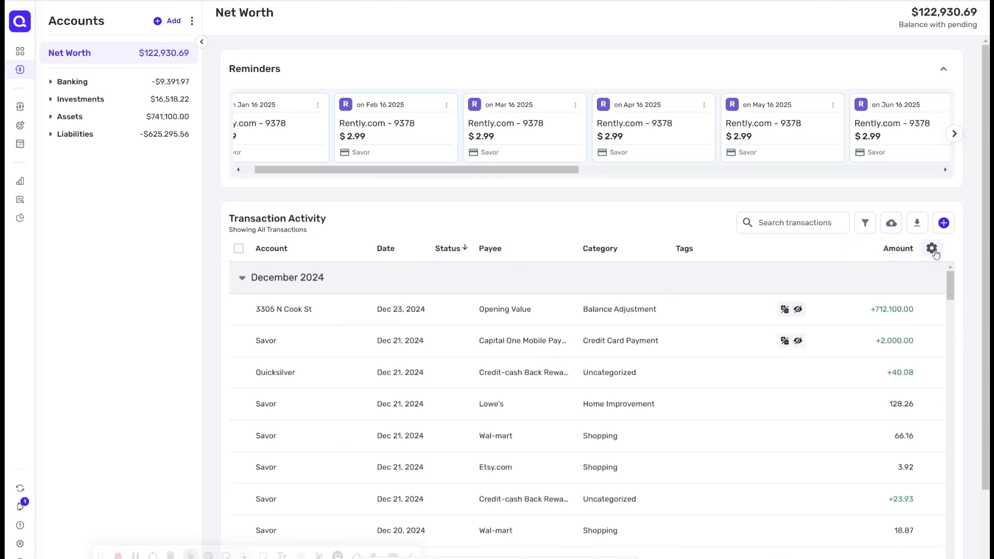
Step: Toggle the Check #, Reviewed and Account columns of the transaction list on and off again
{"action": "left_click", "coordinate": [933, 249]}
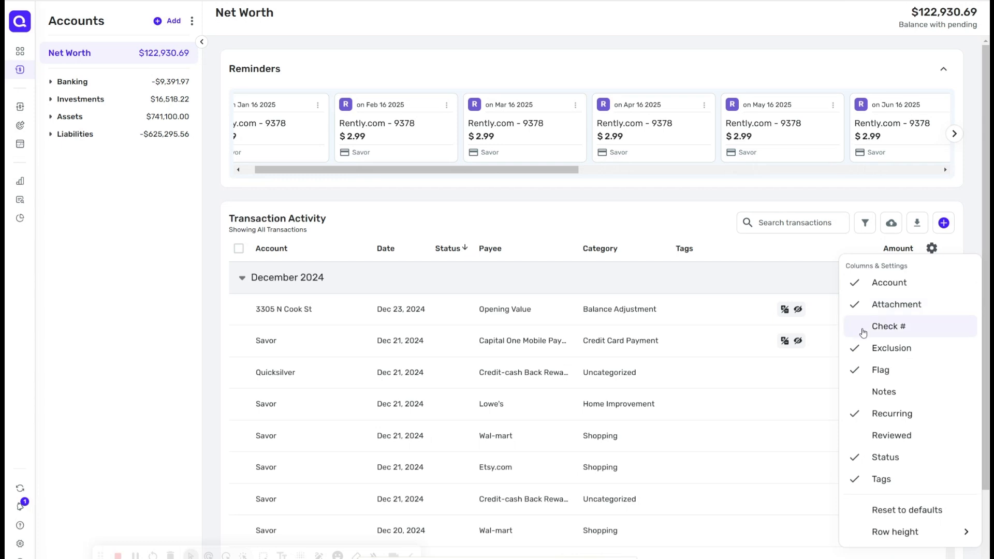
{"action": "left_click", "coordinate": [862, 340]}
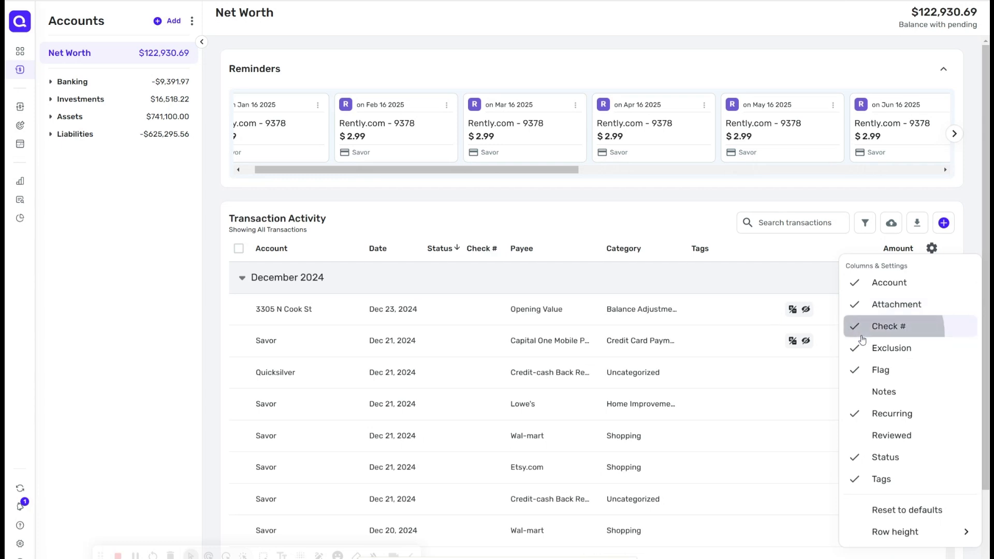
{"action": "left_click", "coordinate": [862, 331]}
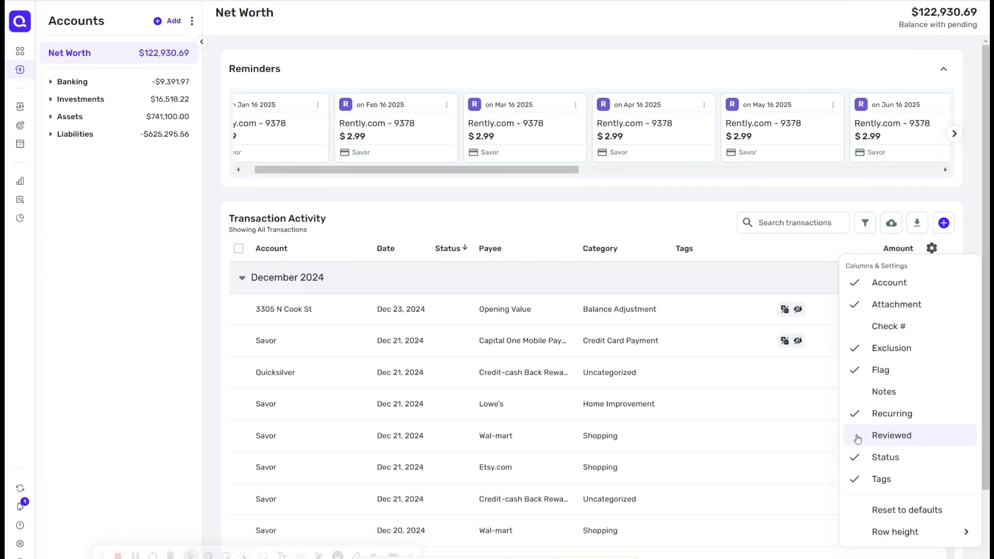
{"action": "left_click", "coordinate": [858, 438]}
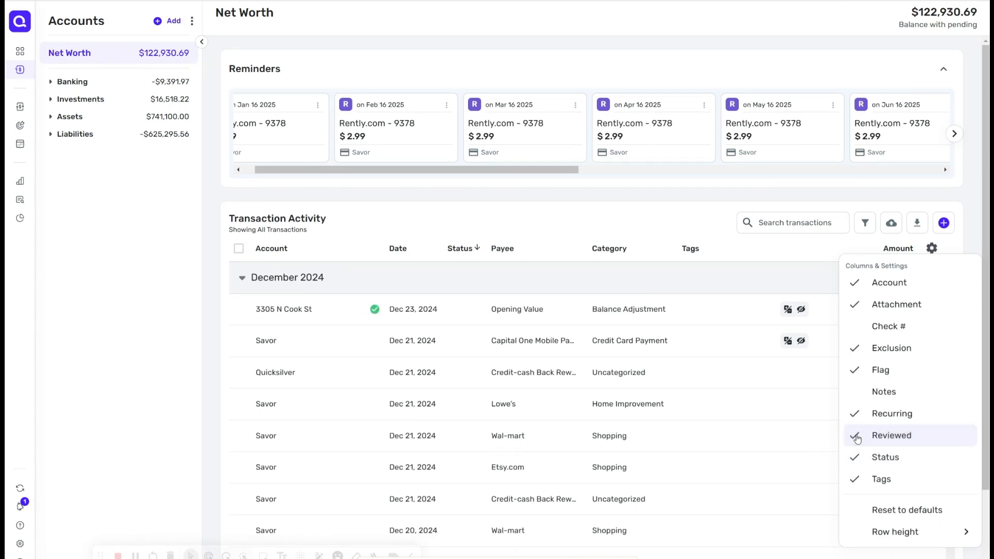
{"action": "right_click", "coordinate": [858, 439]}
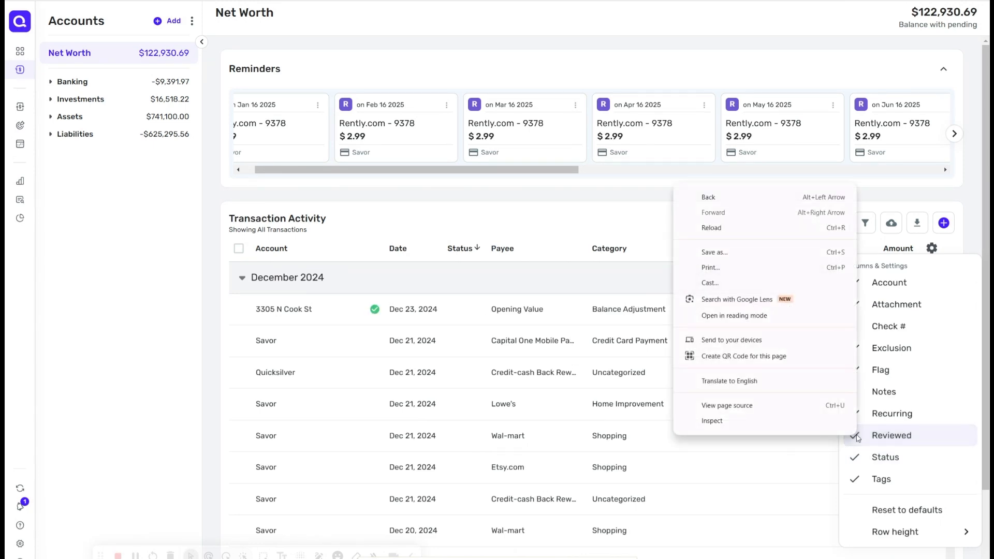
{"action": "left_click", "coordinate": [857, 439]}
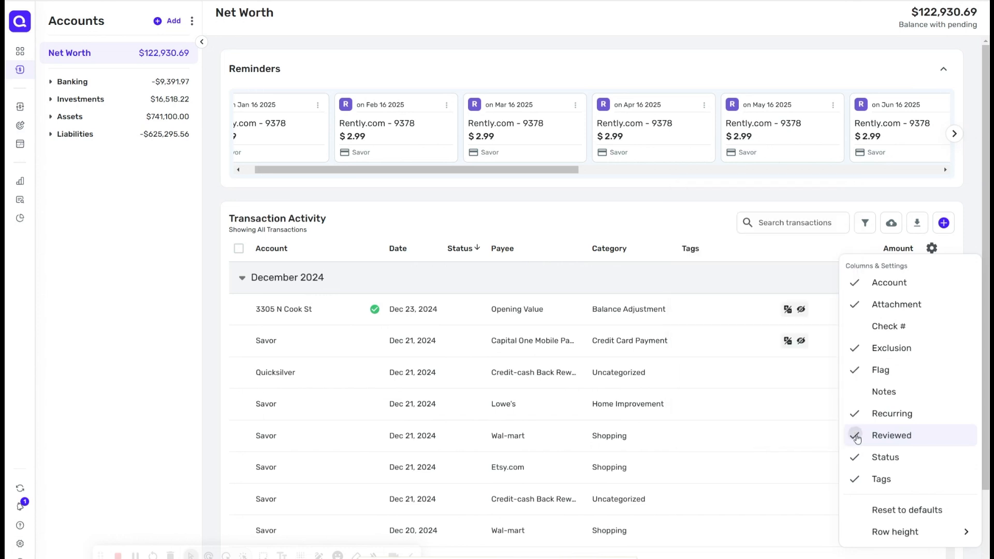
{"action": "left_click", "coordinate": [858, 439]}
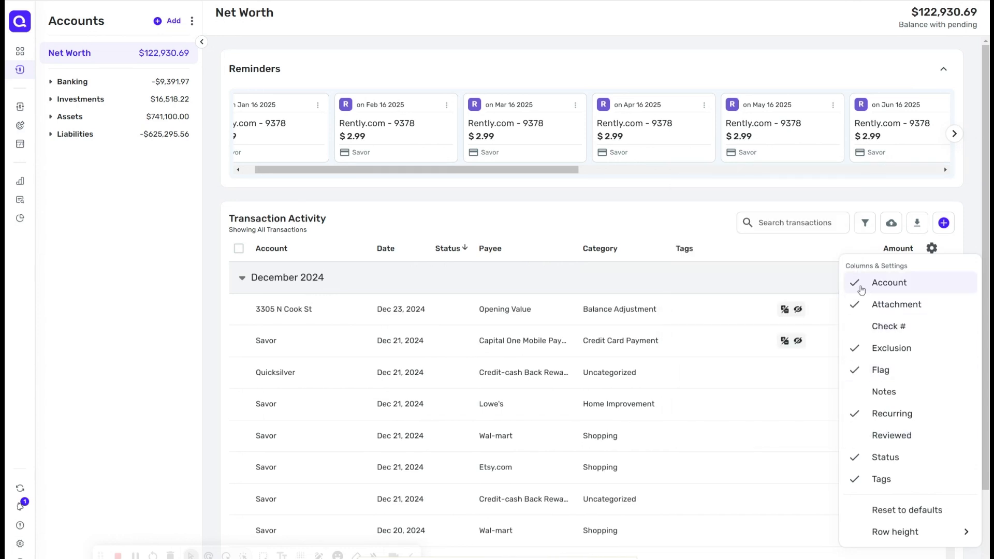
{"action": "left_click", "coordinate": [861, 285]}
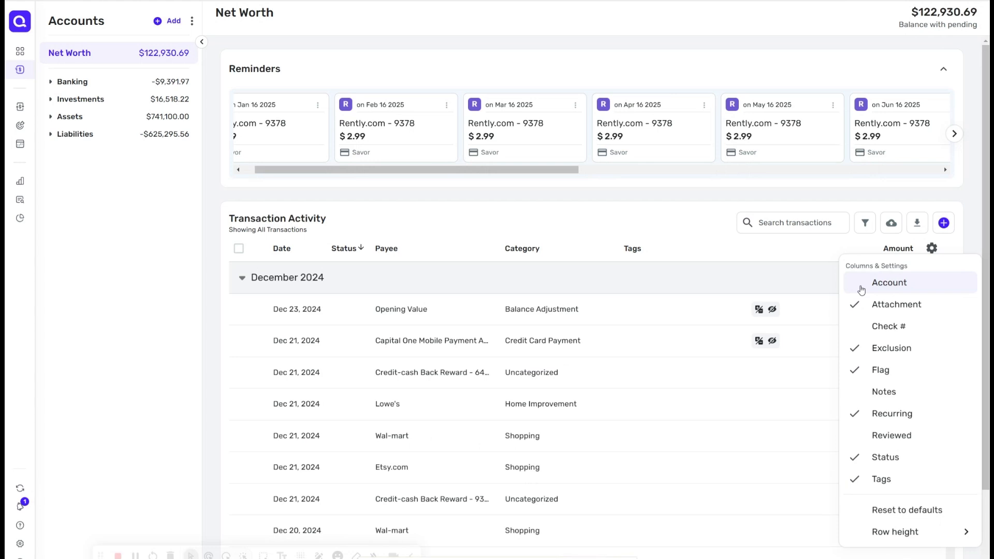
{"action": "left_click", "coordinate": [861, 285]}
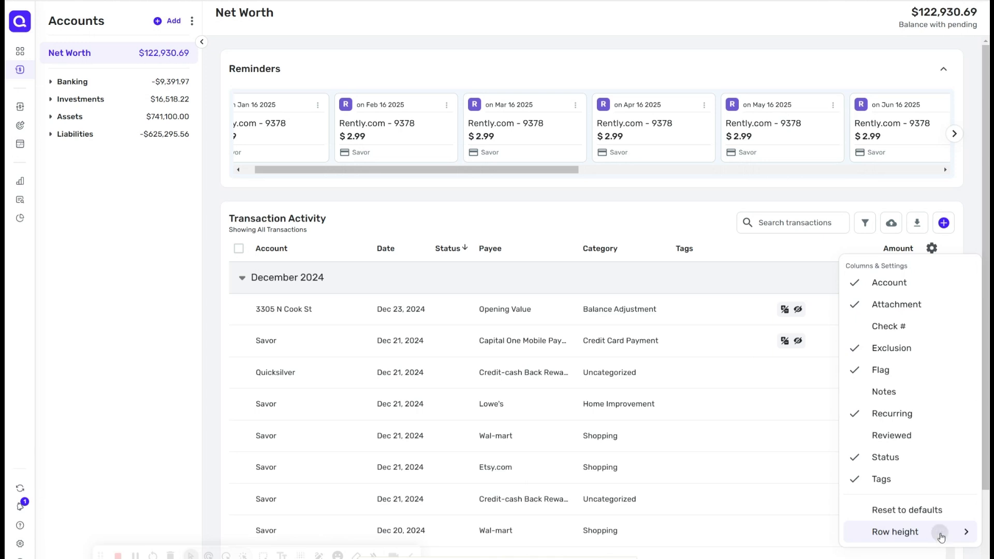
Step: Set the transaction list row height to Smaller
{"action": "left_click", "coordinate": [937, 532]}
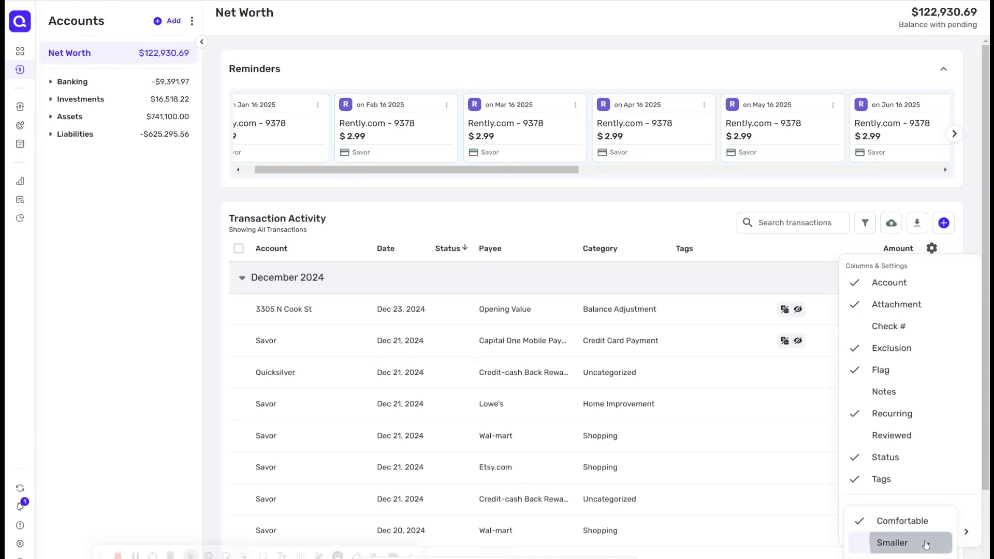
{"action": "left_click", "coordinate": [926, 544]}
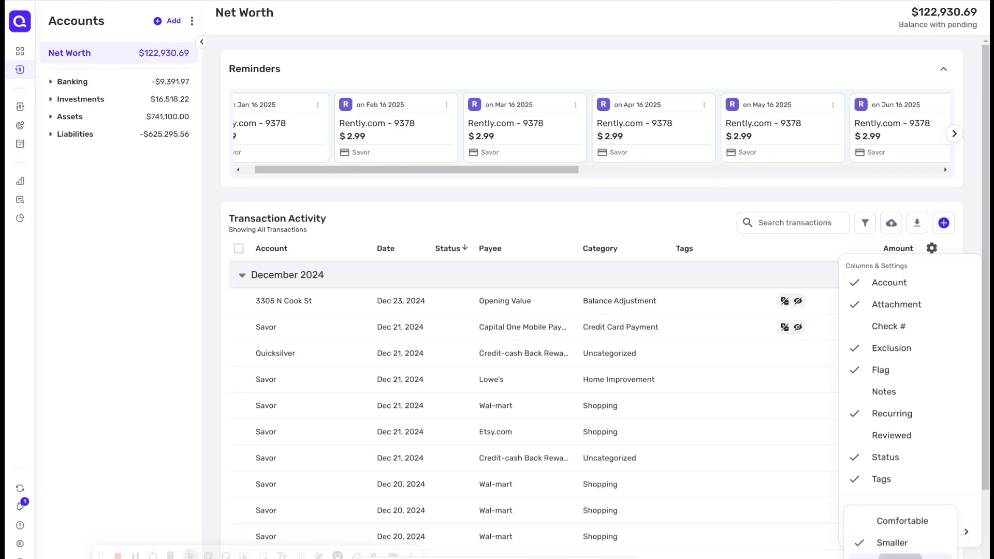
Step: Switch the transaction list row height to Comfortable and back to Smaller, then close the column settings
{"action": "left_click", "coordinate": [910, 522]}
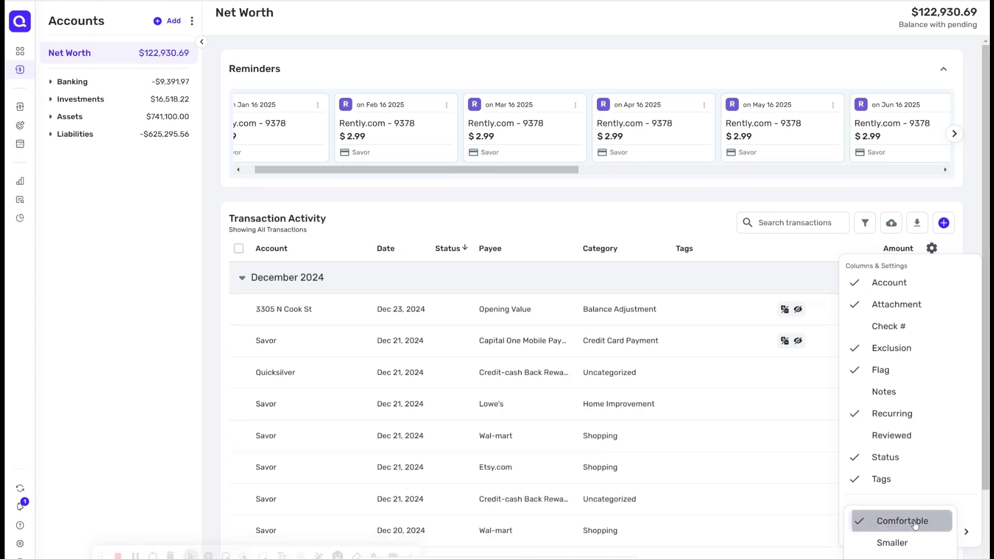
{"action": "left_click", "coordinate": [898, 543]}
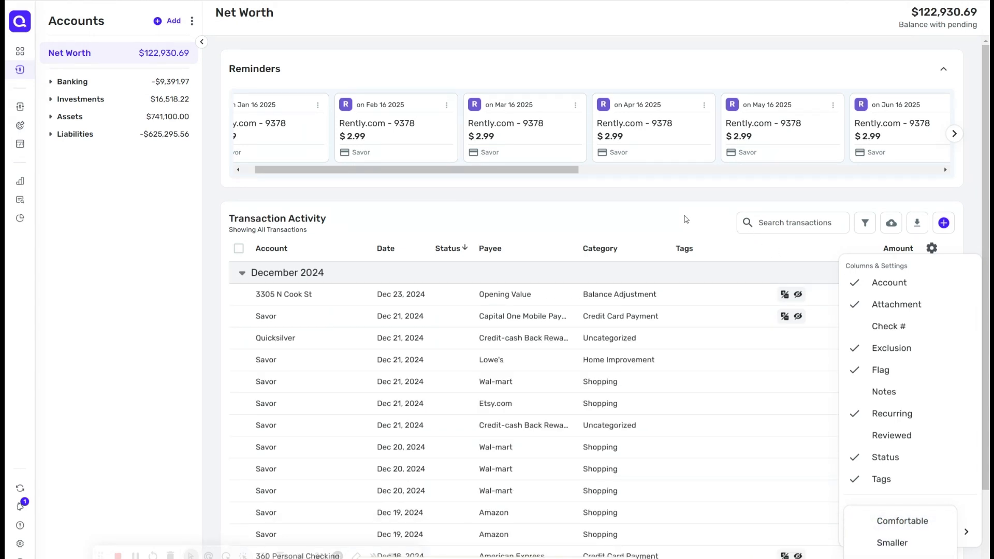
{"action": "left_click", "coordinate": [983, 314]}
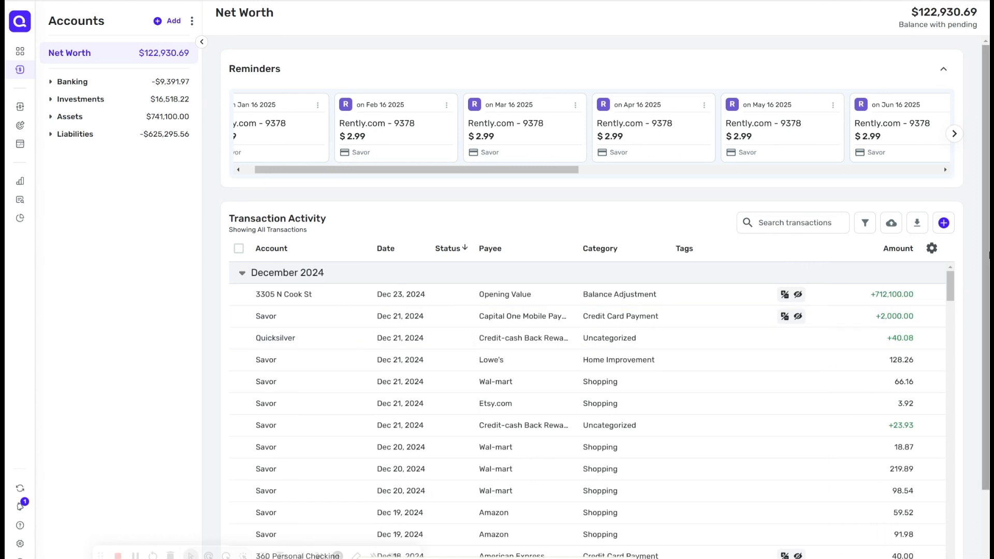
Step: Collapse the December, November, October and September 2024 month groups in the transaction list
{"action": "left_click_drag", "start_coordinate": [987, 259], "coordinate": [989, 387]}
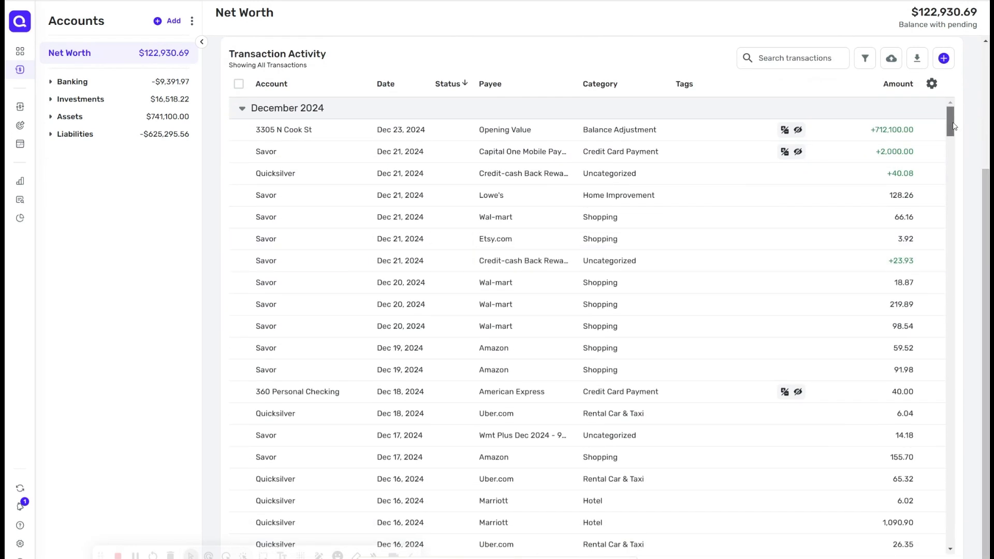
{"action": "left_click", "coordinate": [242, 110]}
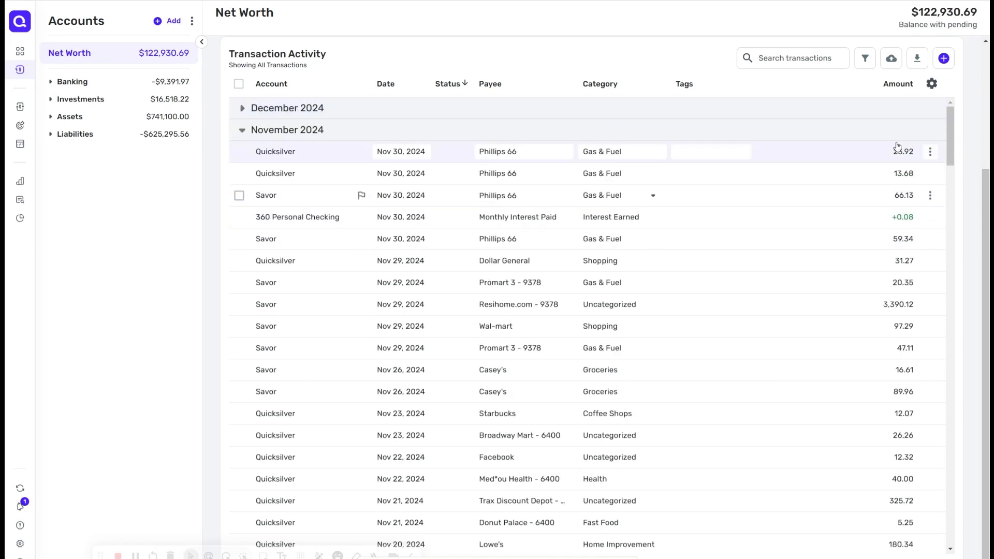
{"action": "left_click_drag", "start_coordinate": [948, 143], "coordinate": [971, 126]}
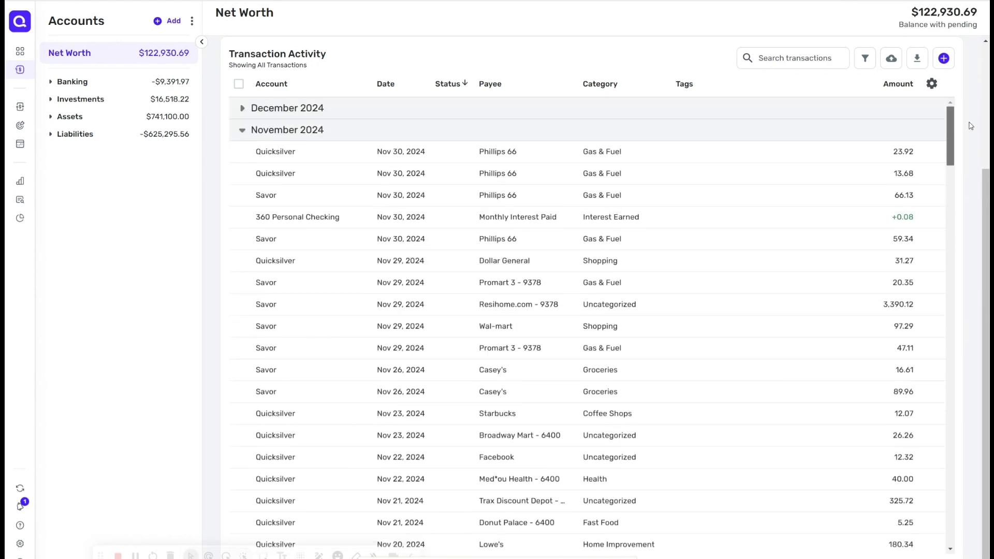
{"action": "left_click", "coordinate": [242, 133]}
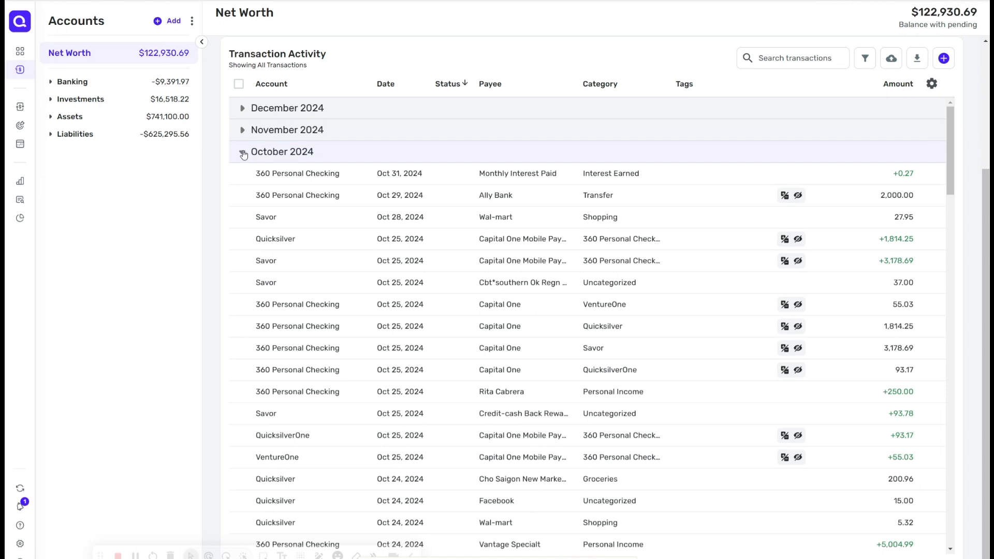
{"action": "left_click", "coordinate": [243, 153]}
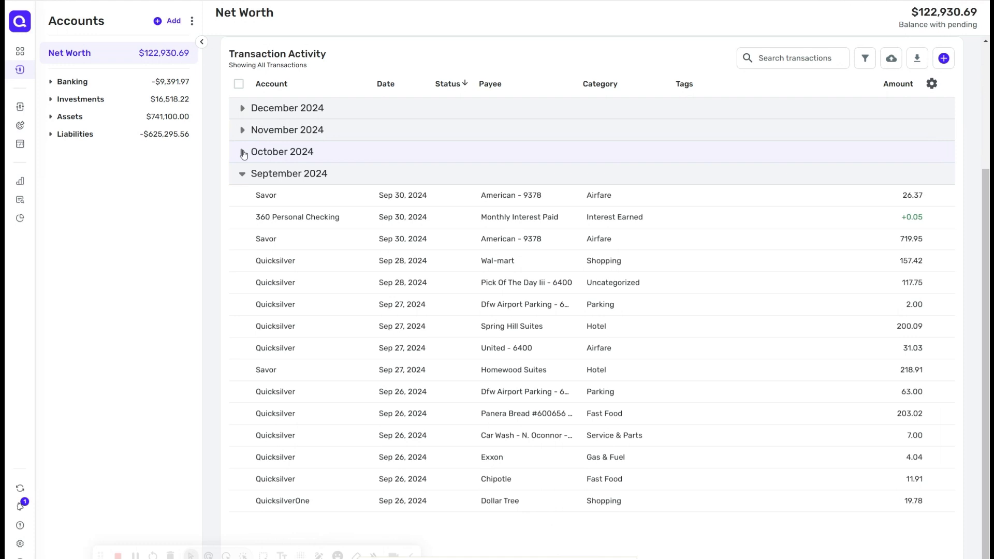
{"action": "left_click", "coordinate": [243, 183]}
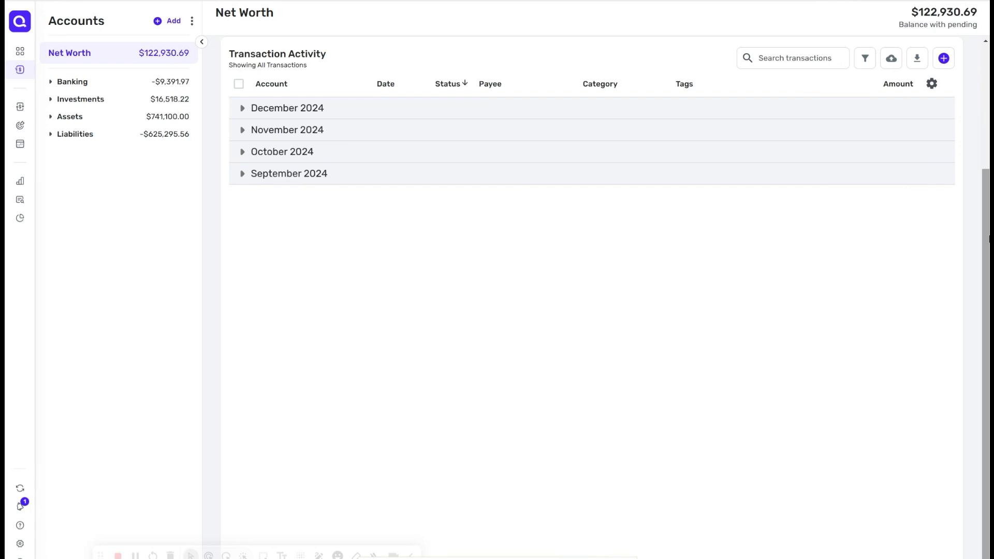
{"action": "left_click_drag", "start_coordinate": [988, 237], "coordinate": [988, 81]}
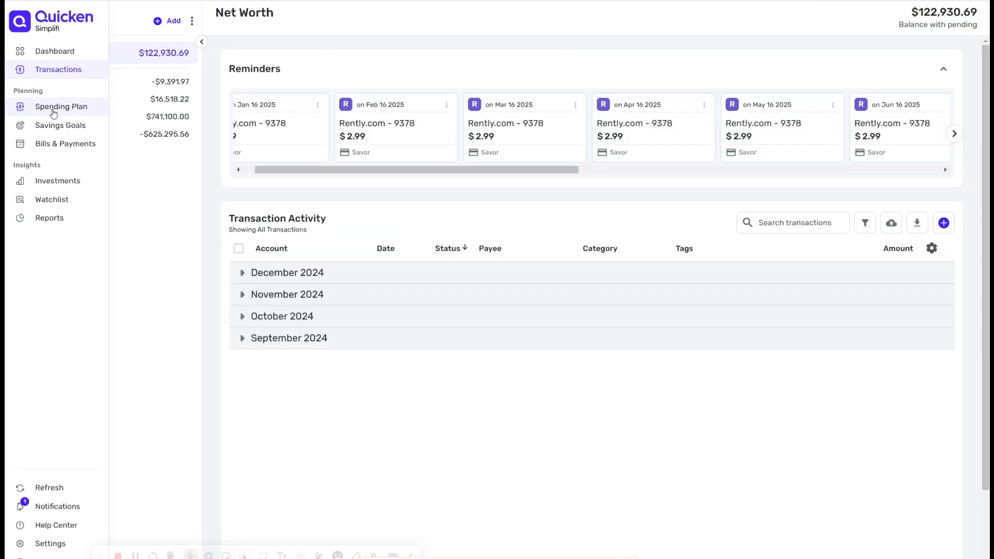
Step: Browse the Spending Plan and Savings Goals pages, then open Bills & Payments
{"action": "left_click", "coordinate": [53, 113]}
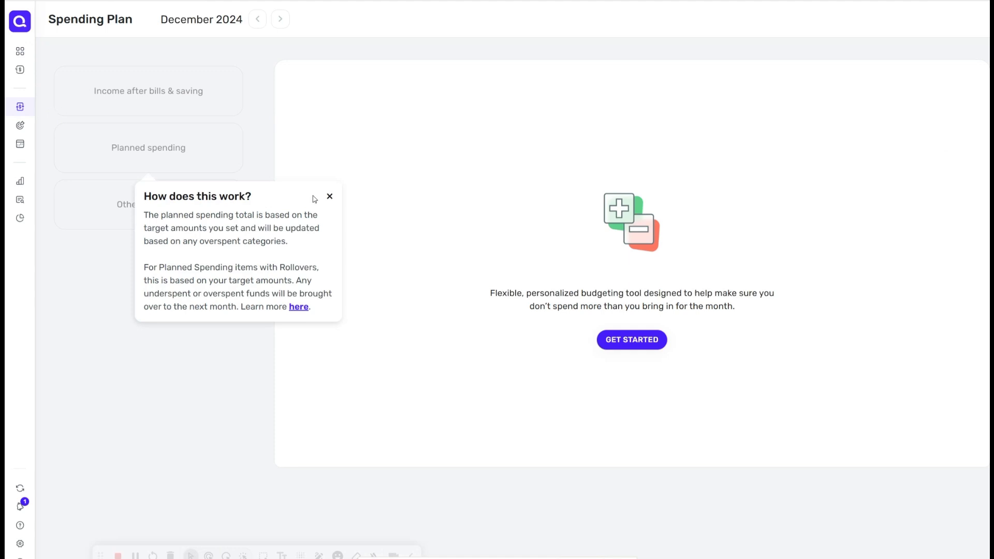
{"action": "mouse_move", "coordinate": [30, 103]}
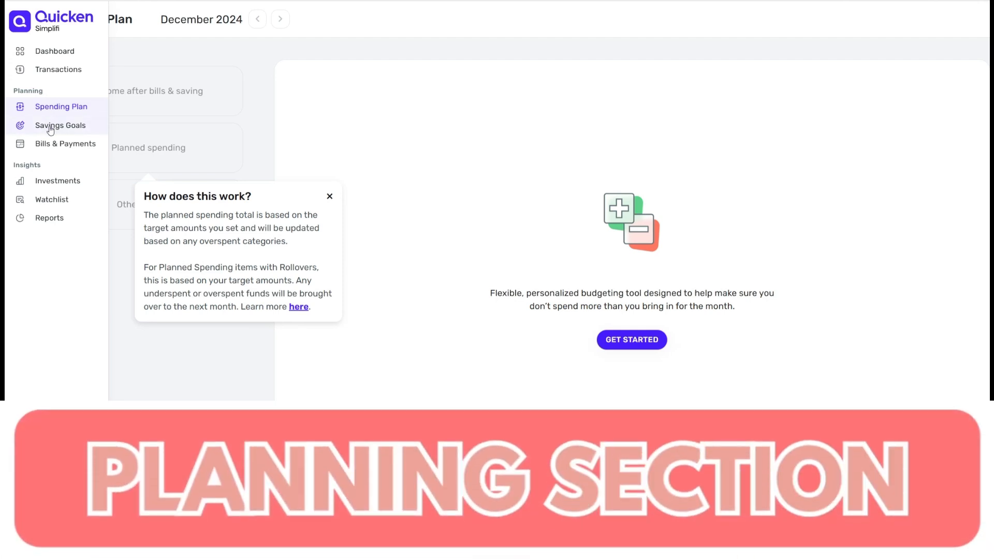
{"action": "left_click", "coordinate": [50, 128]}
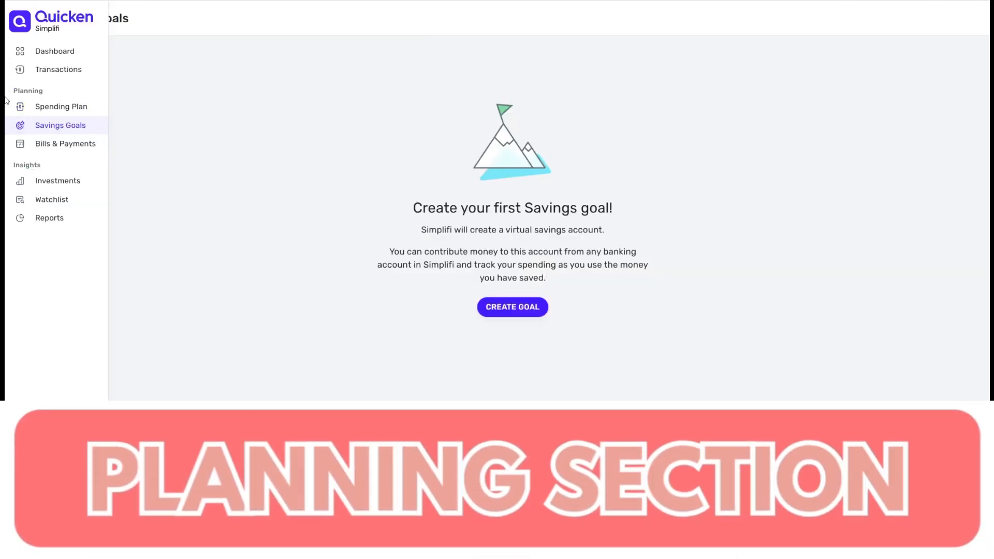
{"action": "left_click", "coordinate": [44, 147]}
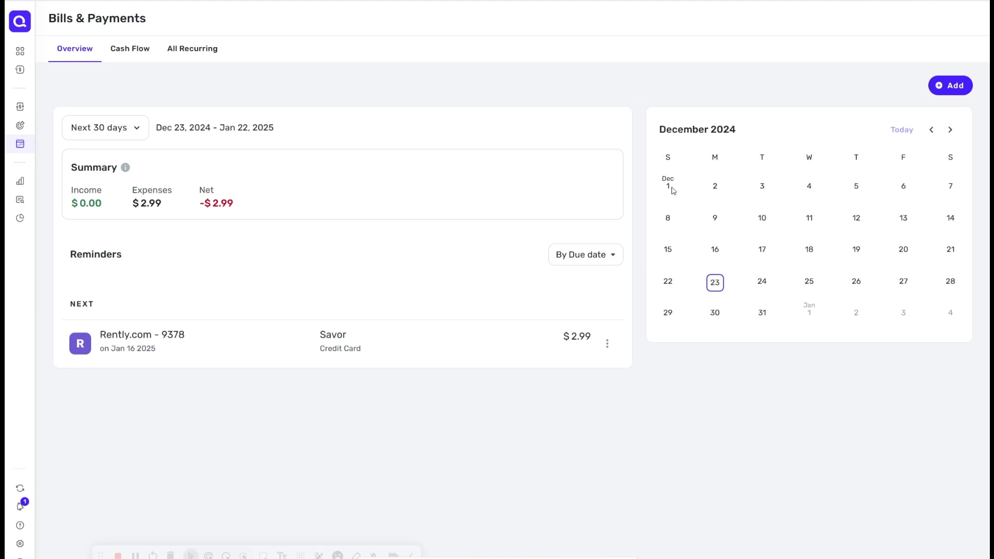
Step: Edit the Rently.com reminder, setting its amount to $1,900.00, and update it
{"action": "left_click", "coordinate": [607, 344]}
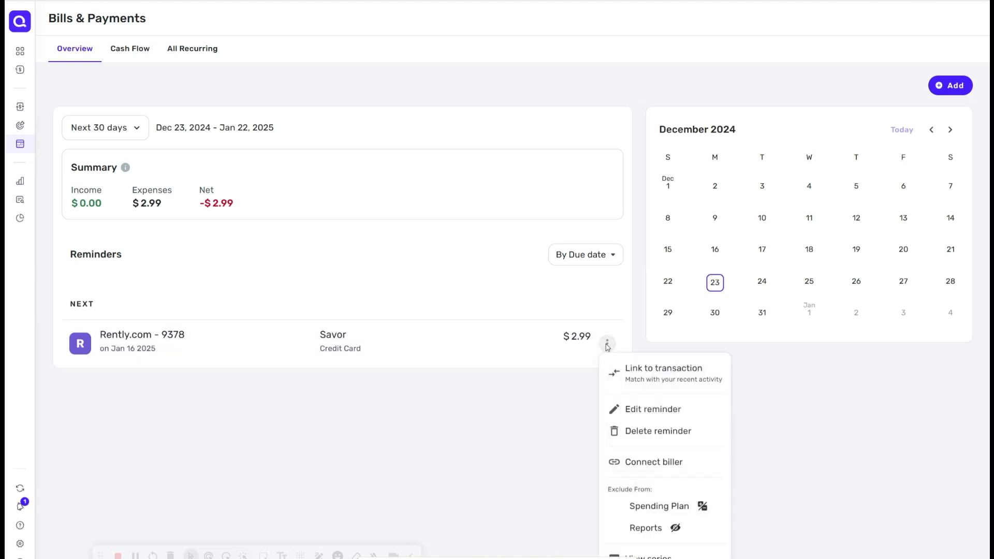
{"action": "left_click", "coordinate": [643, 409]}
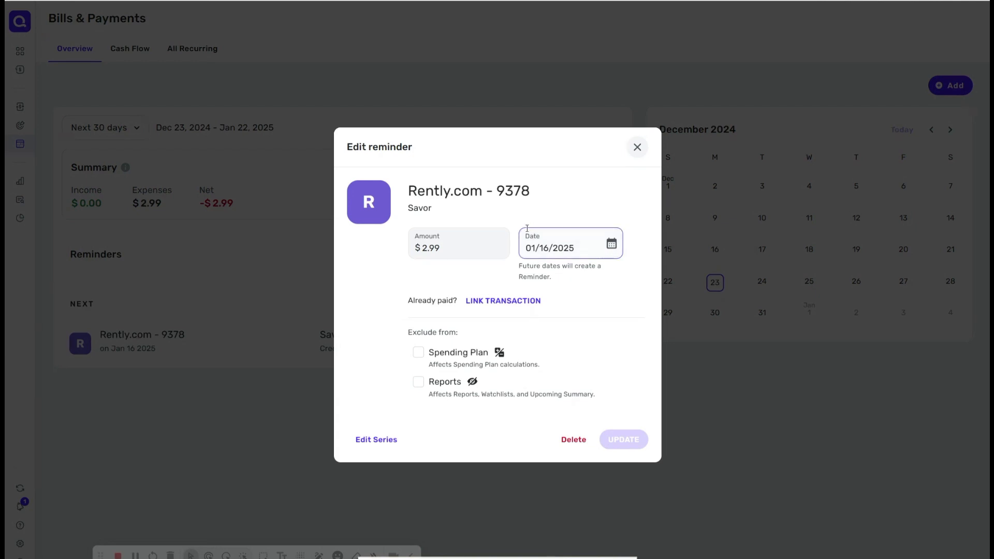
{"action": "left_click", "coordinate": [471, 246]}
{"action": "double_click", "coordinate": [472, 246]}
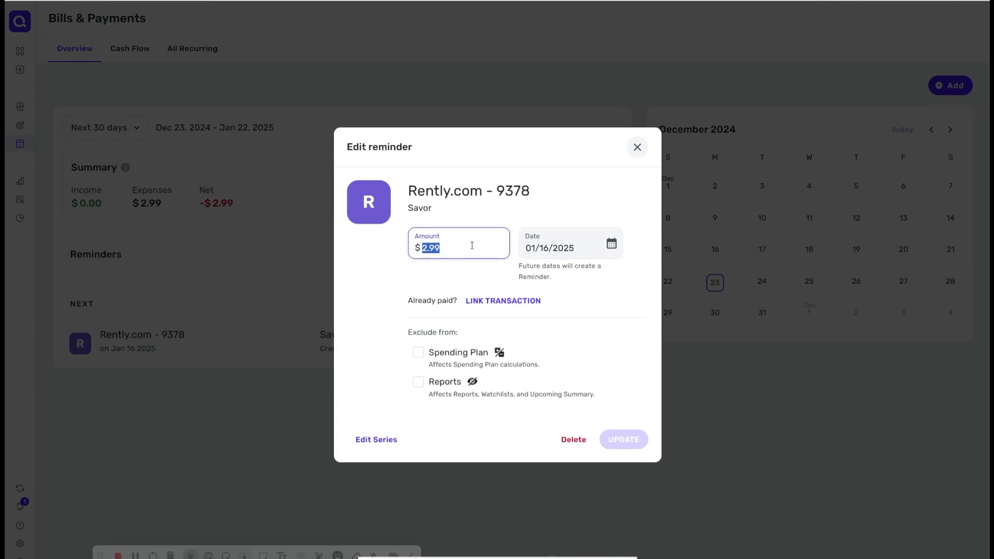
{"action": "type", "text": "2"}
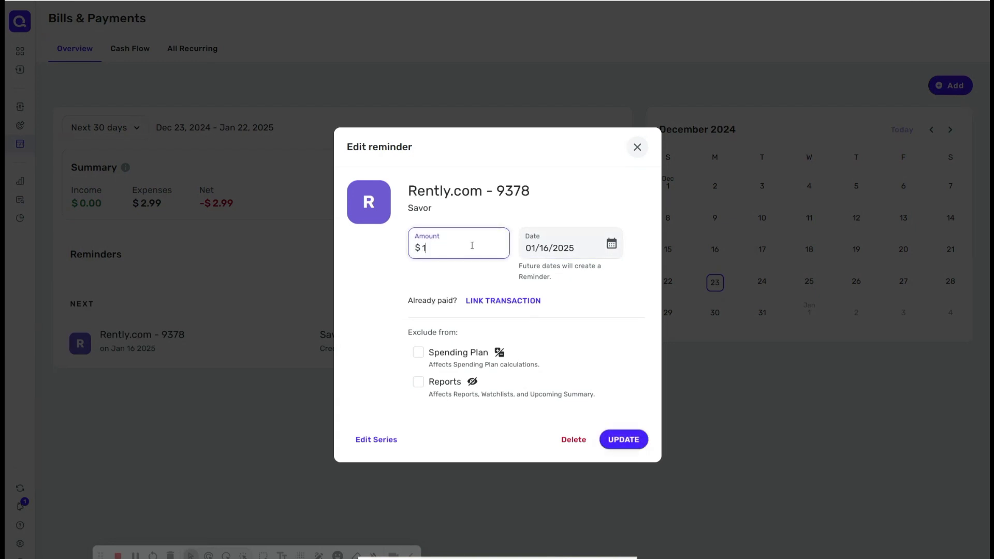
{"action": "type", "text": "9000"}
{"action": "left_click", "coordinate": [632, 441]}
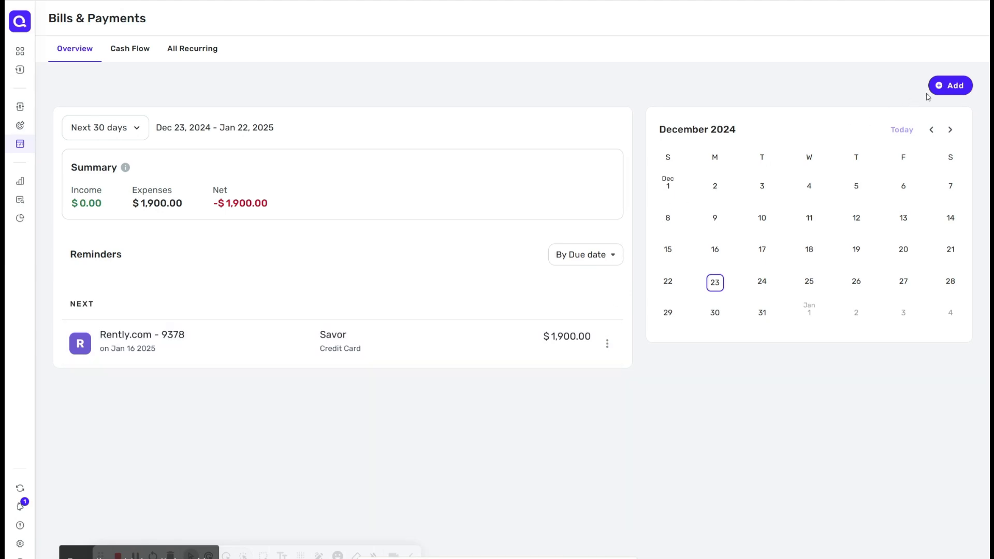
Step: Manually add a monthly bill named Water Bill for $100, category Water, paid from 360 Personal Checking
{"action": "left_click", "coordinate": [964, 83]}
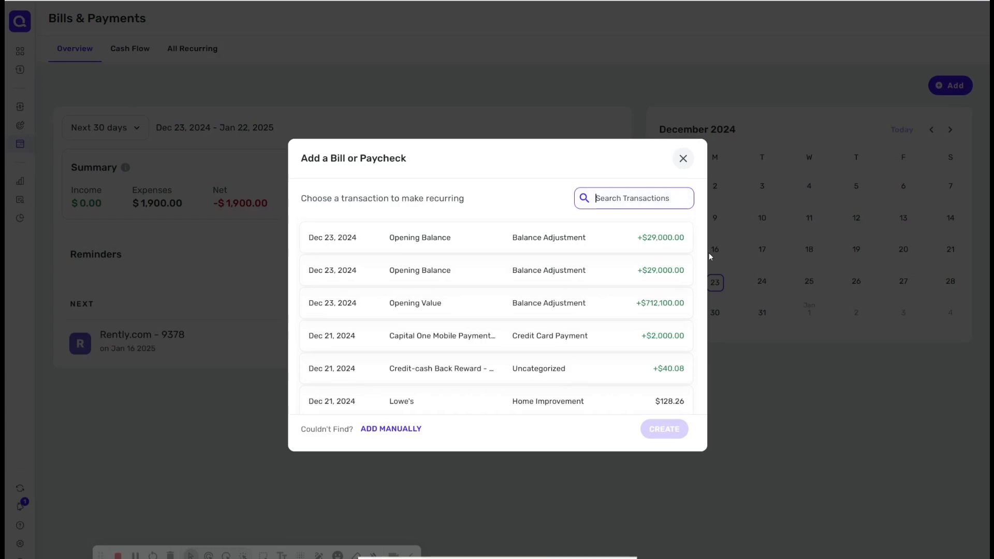
{"action": "left_click", "coordinate": [389, 432]}
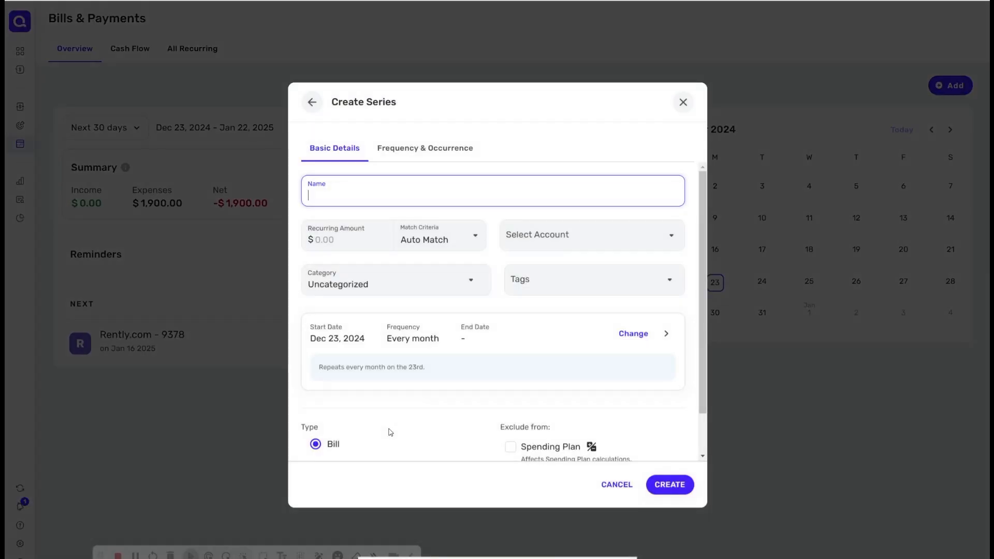
{"action": "type", "text": "Water Bill"}
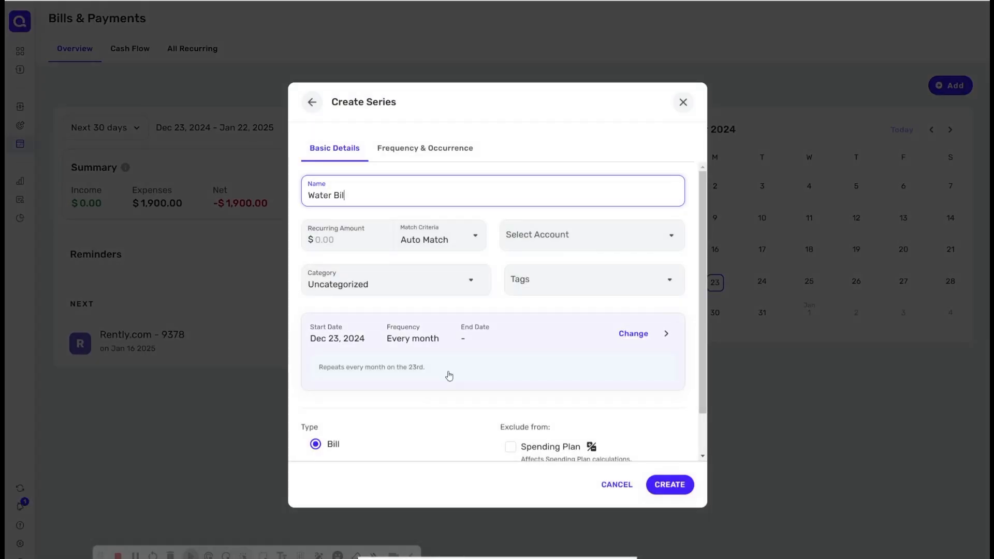
{"action": "left_click", "coordinate": [351, 241]}
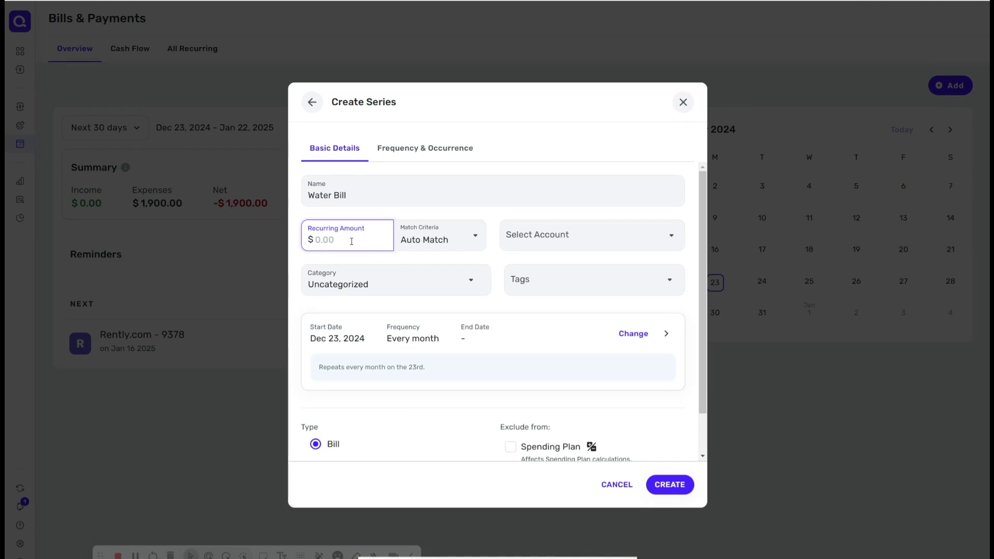
{"action": "type", "text": "100"}
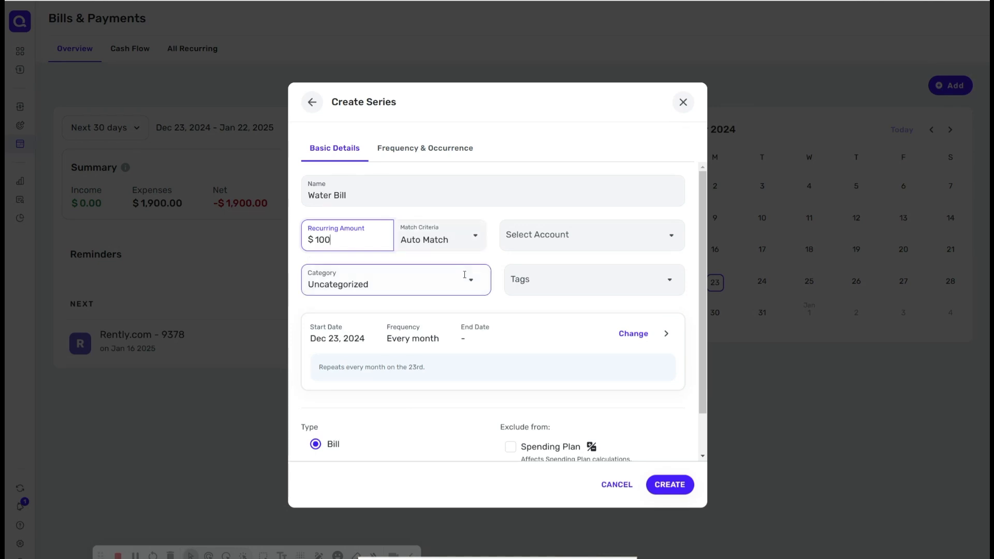
{"action": "left_click", "coordinate": [470, 283]}
{"action": "type", "text": "wate"}
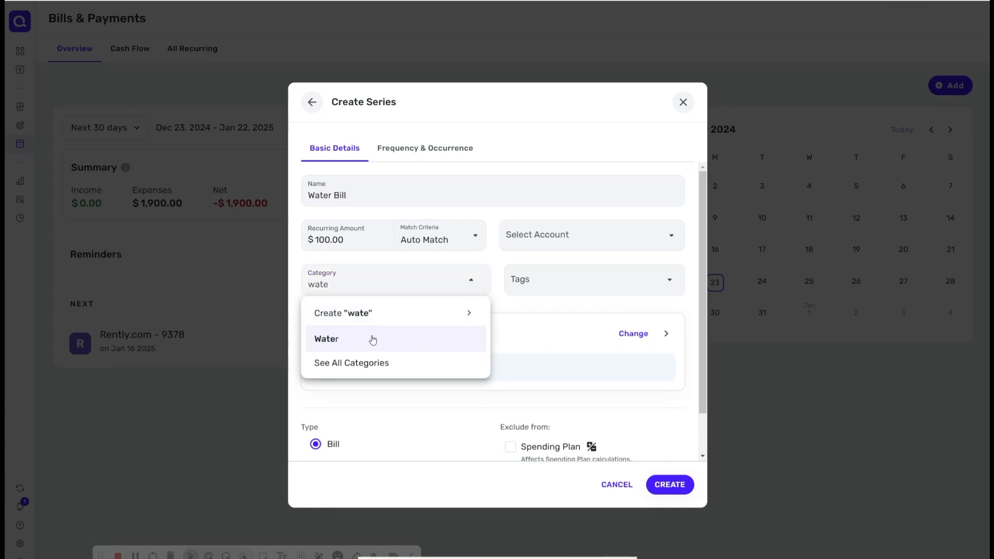
{"action": "left_click", "coordinate": [373, 337]}
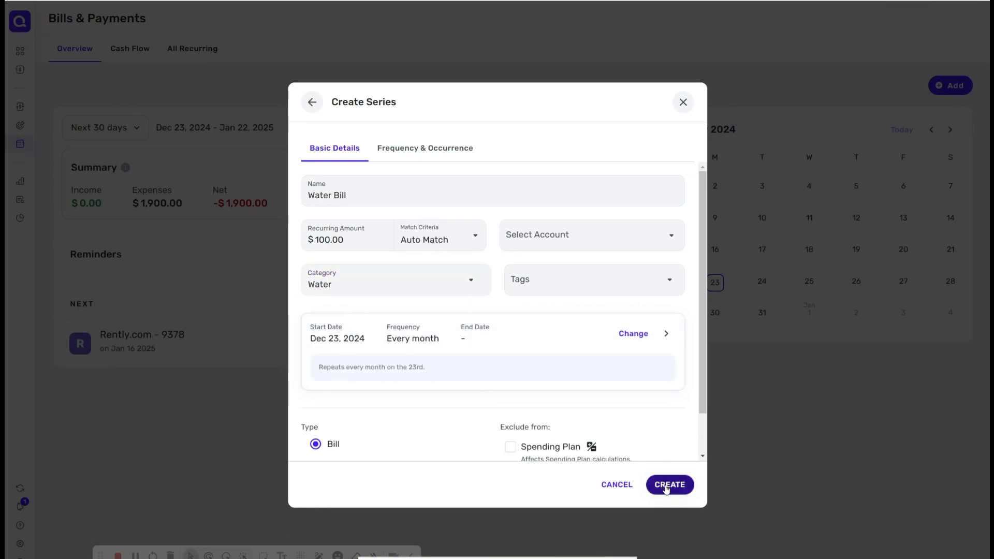
{"action": "left_click", "coordinate": [670, 246]}
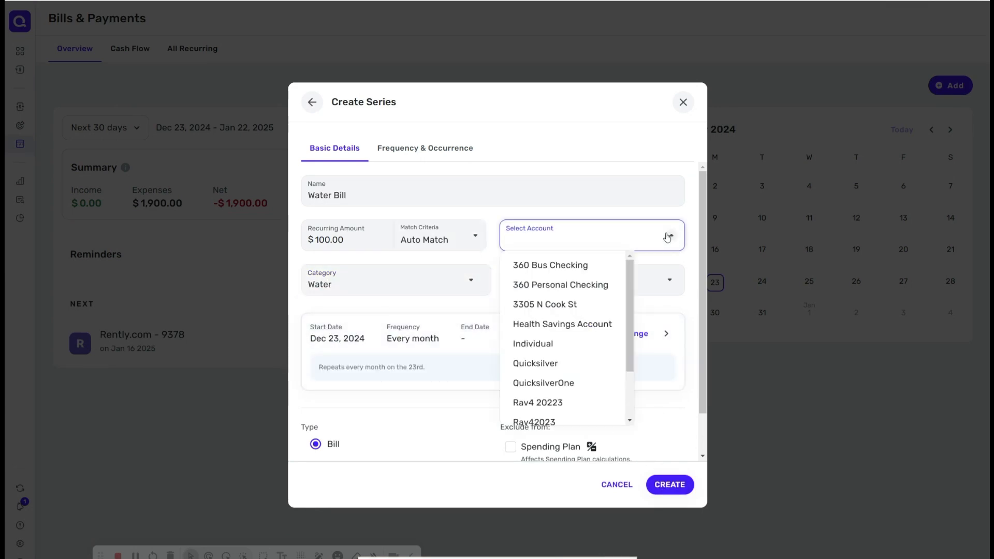
{"action": "left_click", "coordinate": [594, 284]}
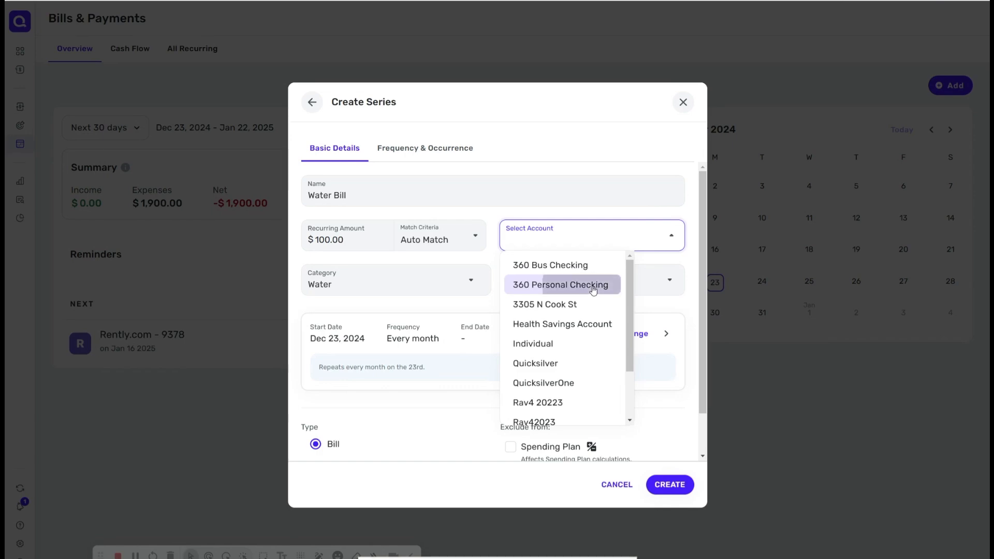
{"action": "left_click", "coordinate": [670, 484]}
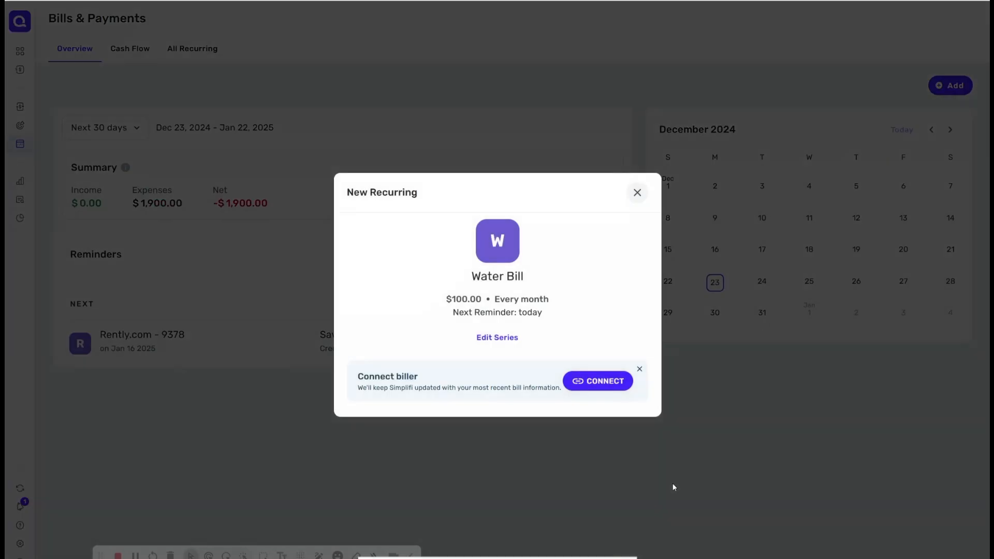
{"action": "left_click", "coordinate": [637, 192]}
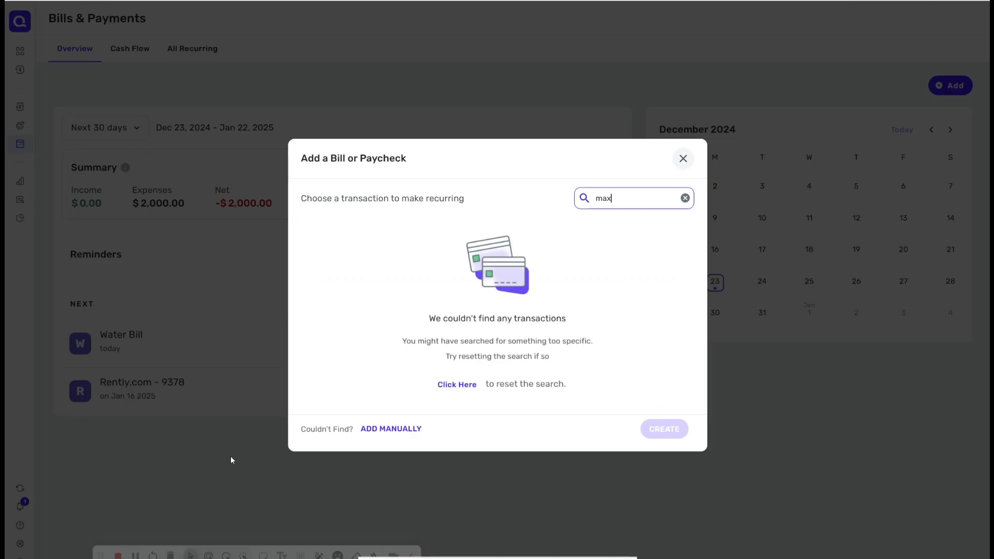
Step: Manually add a new bill named HBO Max with a recurring amount of $19.99
{"action": "left_click", "coordinate": [399, 431]}
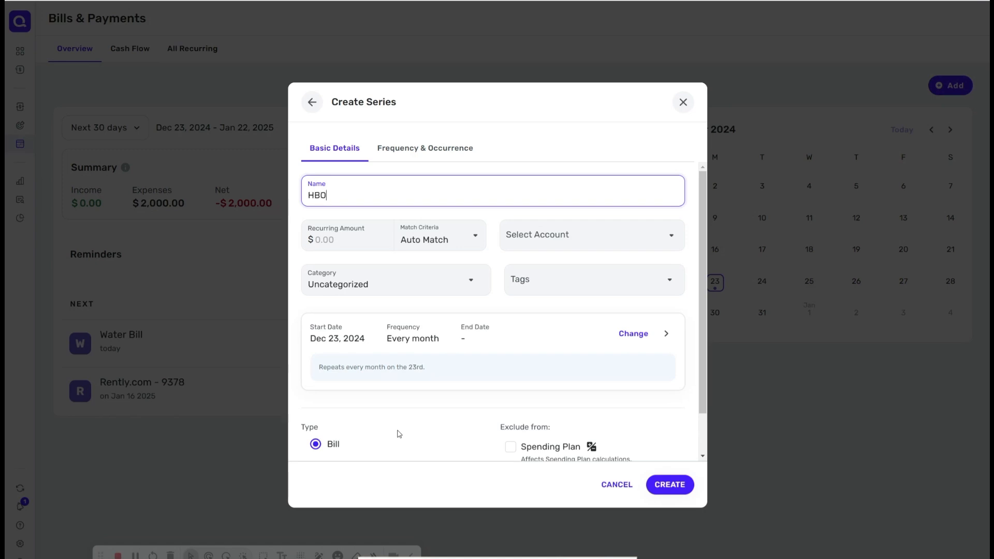
{"action": "type", "text": "HBO mA"}
{"action": "key", "text": "BackSpace"}
{"action": "key", "text": "BackSpace"}
{"action": "type", "text": "Max"}
{"action": "left_click", "coordinate": [351, 237]}
{"action": "type", "text": "19.99"}
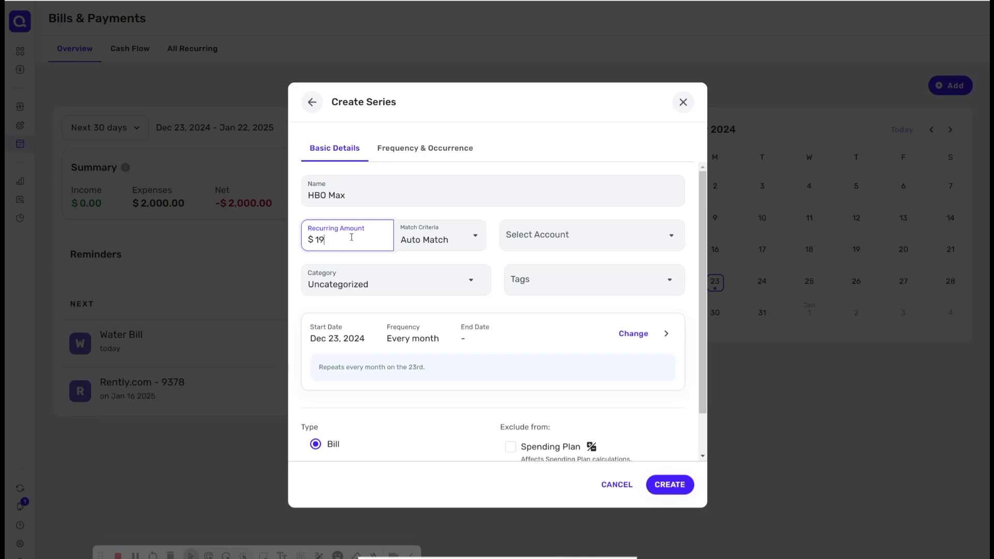
Step: Set the HBO Max bill's category to Entertainment and its account to Savor
{"action": "left_click", "coordinate": [389, 283]}
{"action": "type", "text": "en"}
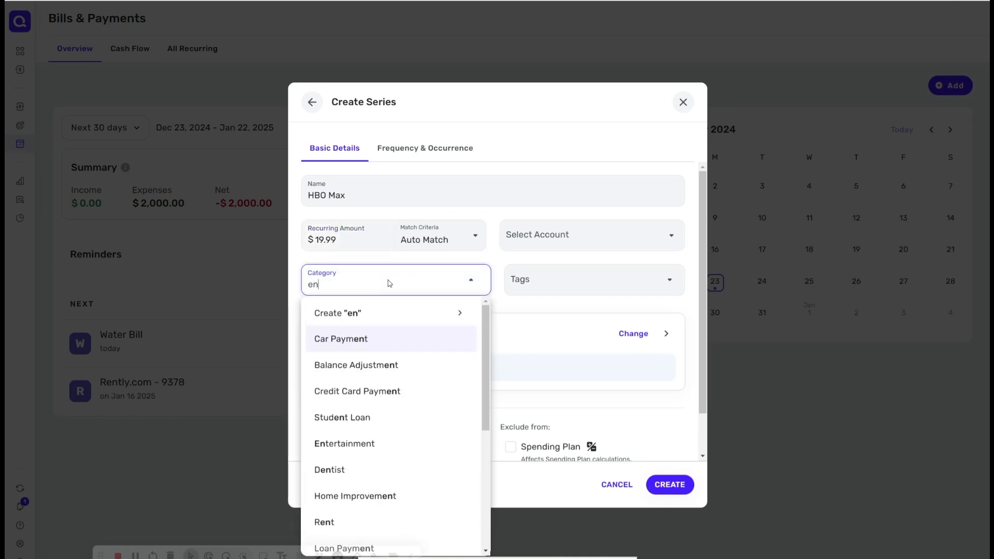
{"action": "type", "text": "ter"}
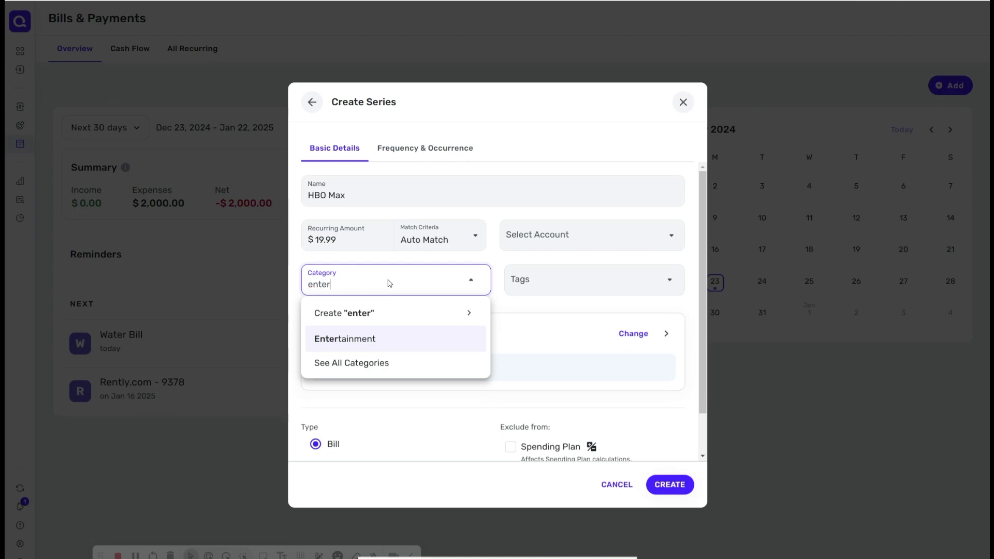
{"action": "left_click", "coordinate": [370, 346]}
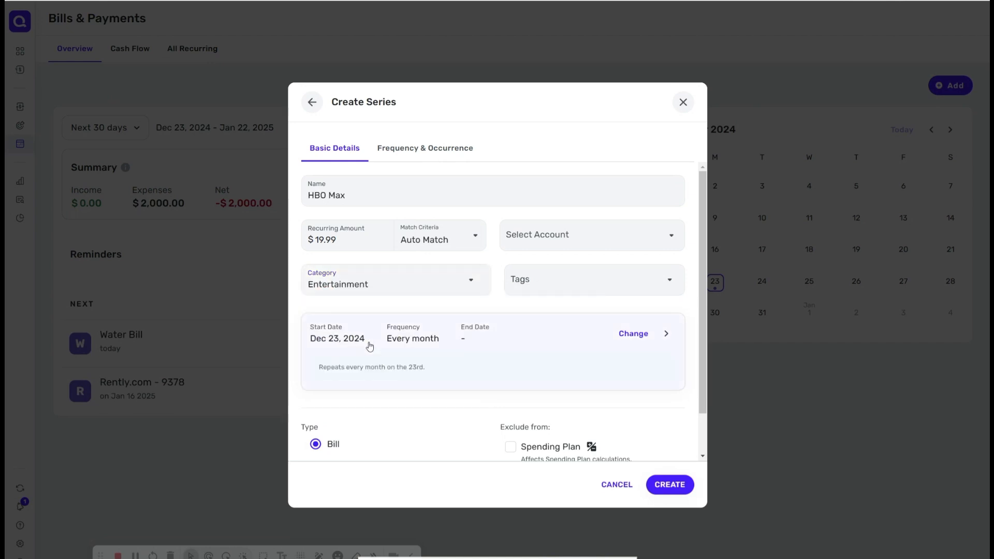
{"action": "left_click", "coordinate": [605, 237]}
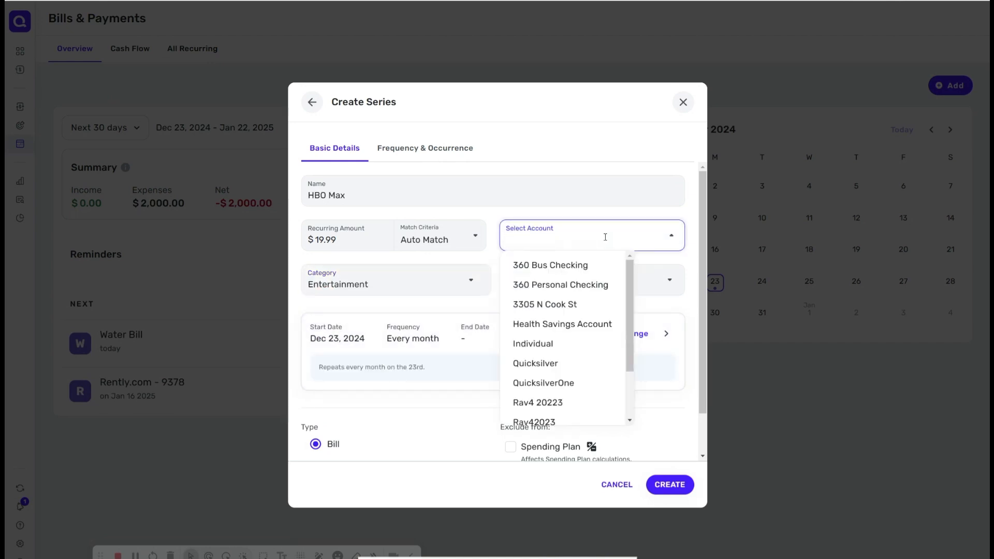
{"action": "left_click", "coordinate": [587, 285]}
{"action": "left_click", "coordinate": [650, 238]}
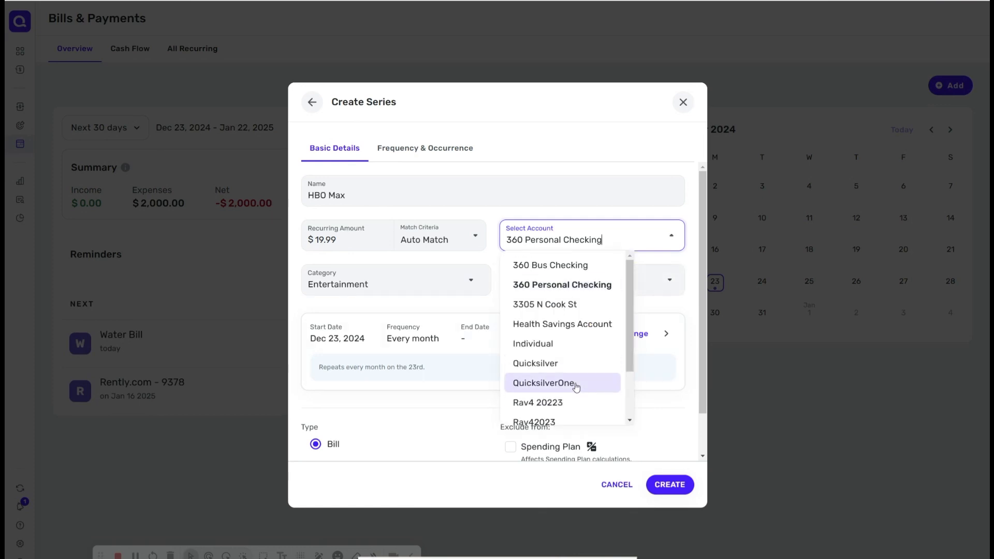
{"action": "scroll", "coordinate": [630, 385], "scroll_direction": "down", "scroll_amount": 3}
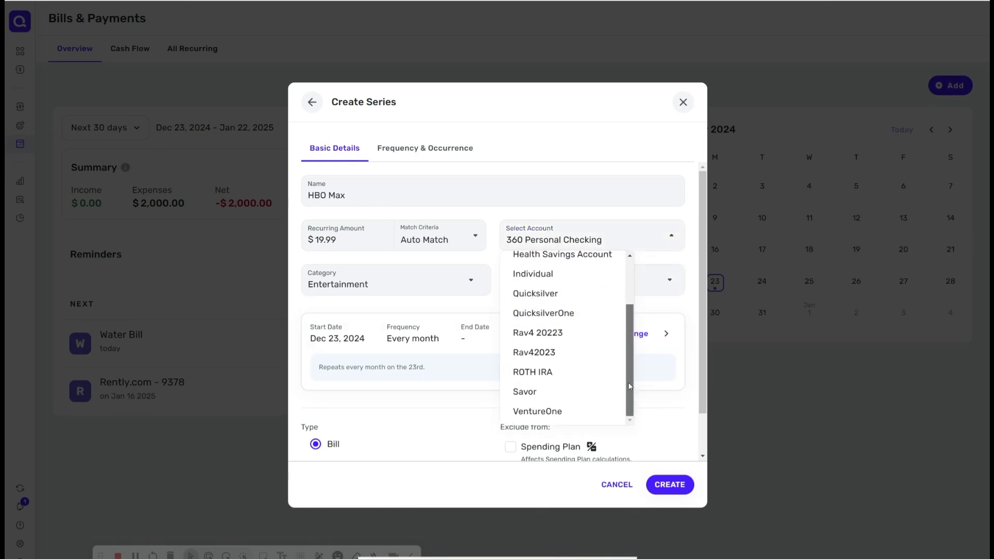
{"action": "left_click", "coordinate": [557, 396]}
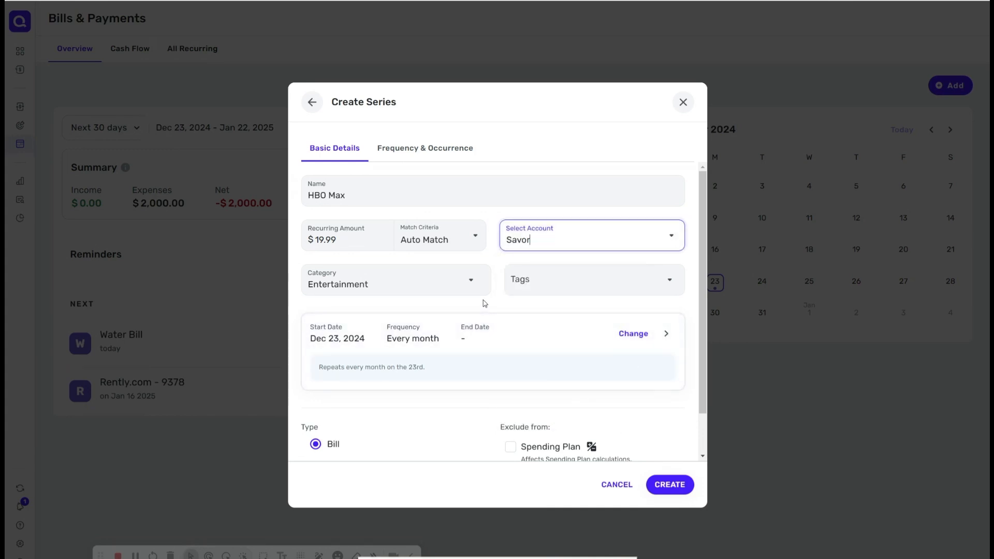
Step: Set match criteria to Exact Amount and the start date to 12/28/2024, then create the HBO Max series
{"action": "left_click", "coordinate": [474, 237]}
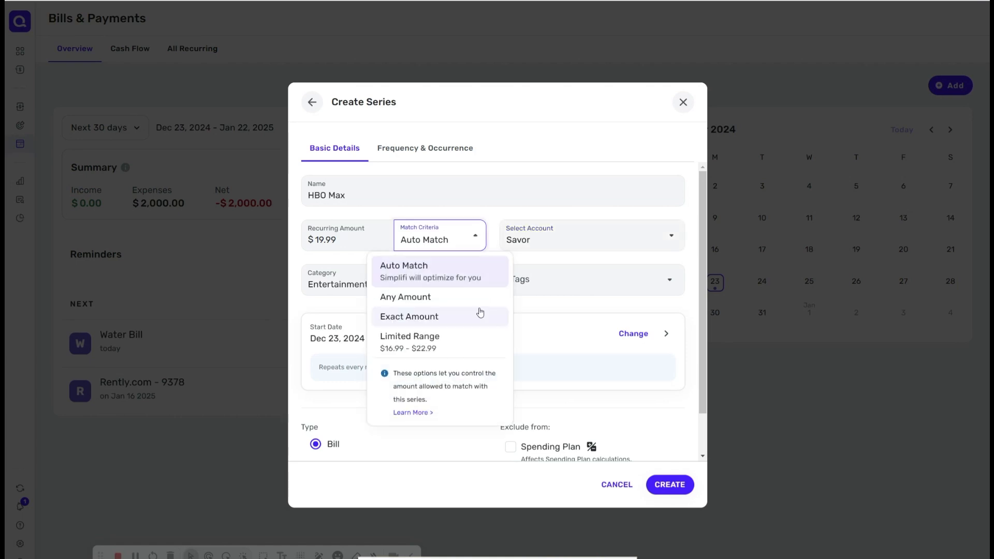
{"action": "left_click", "coordinate": [435, 314]}
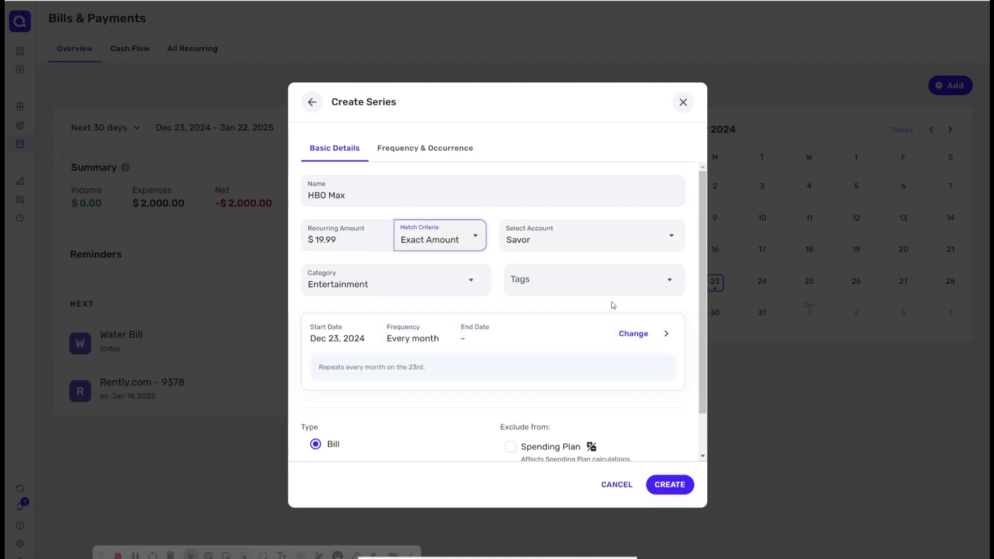
{"action": "left_click", "coordinate": [702, 336]}
{"action": "left_click", "coordinate": [642, 333]}
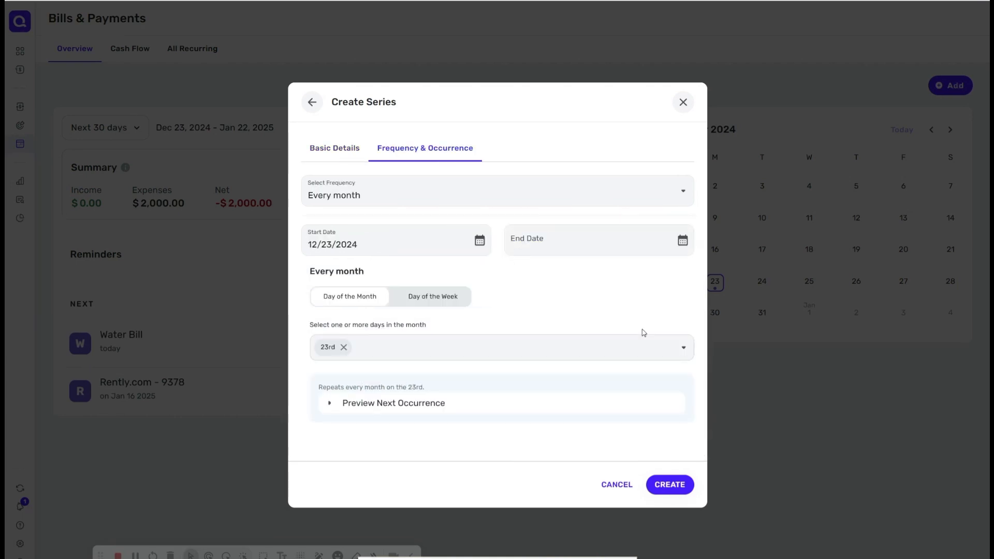
{"action": "left_click", "coordinate": [480, 240]}
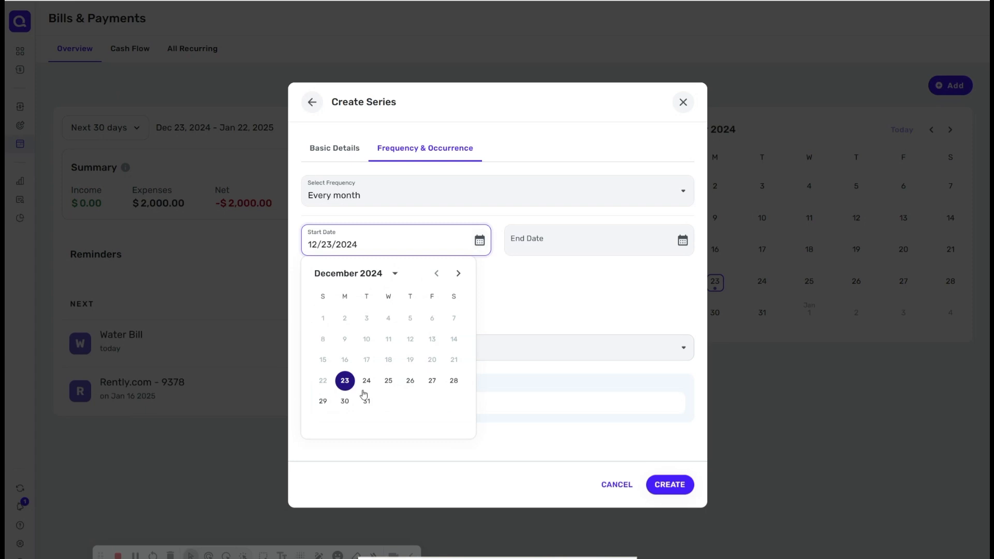
{"action": "left_click", "coordinate": [455, 381]}
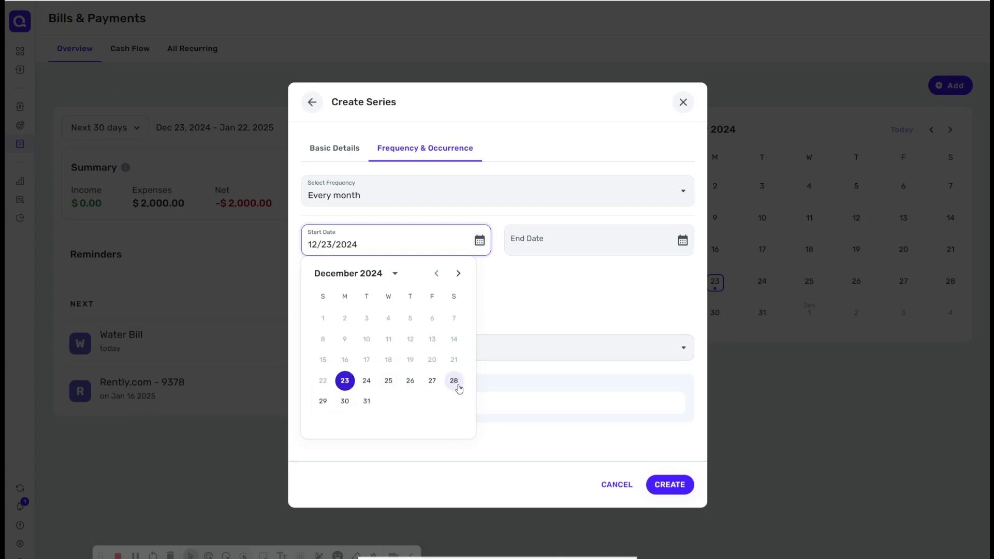
{"action": "left_click", "coordinate": [685, 489]}
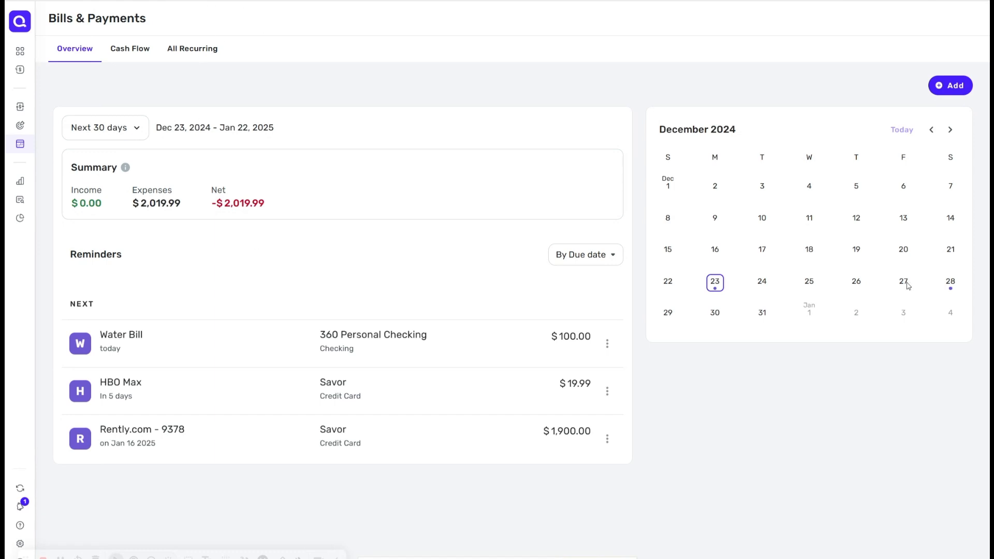
{"action": "left_click", "coordinate": [951, 86]}
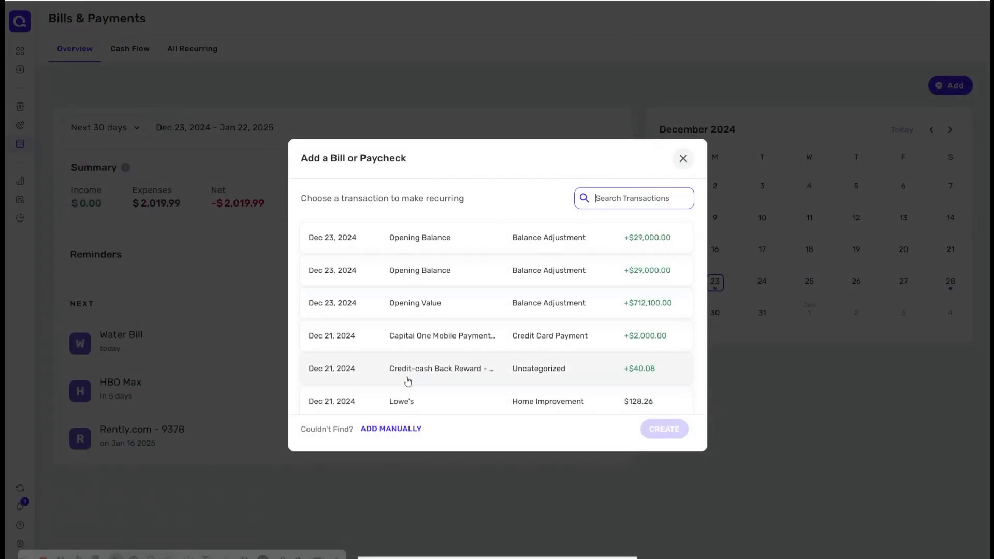
{"action": "left_click", "coordinate": [395, 429]}
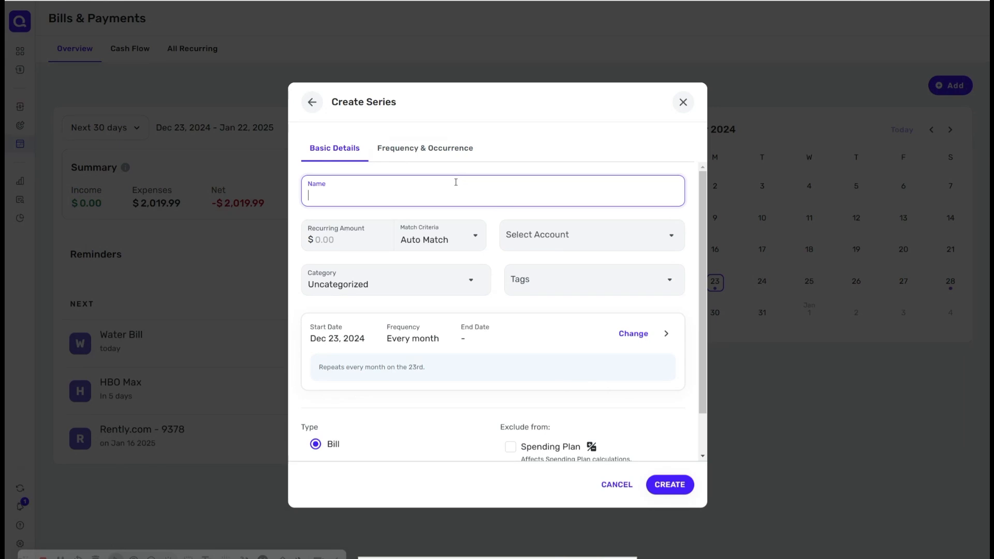
{"action": "type", "text": "Paycheck"}
{"action": "scroll", "coordinate": [703, 336], "scroll_direction": "down", "scroll_amount": 2}
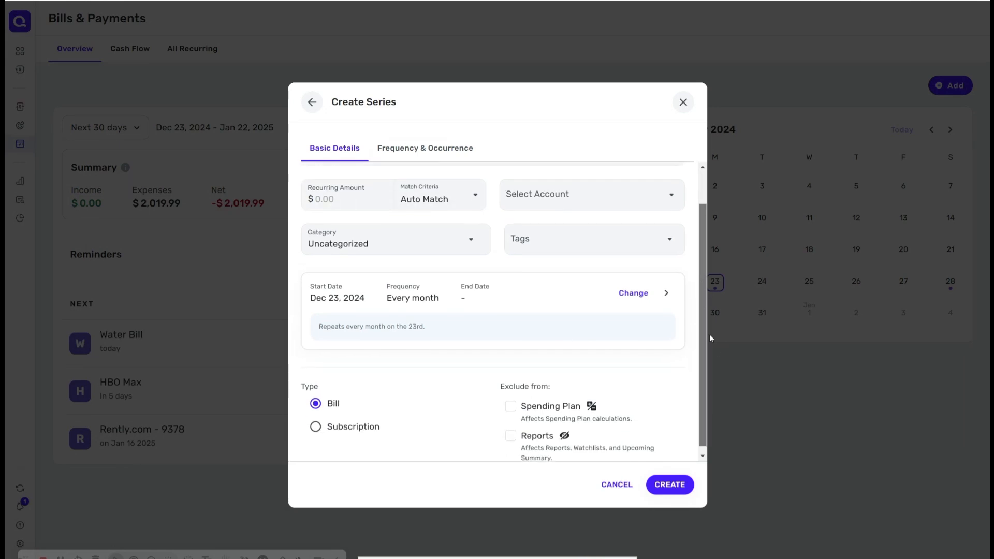
{"action": "left_click", "coordinate": [682, 103]}
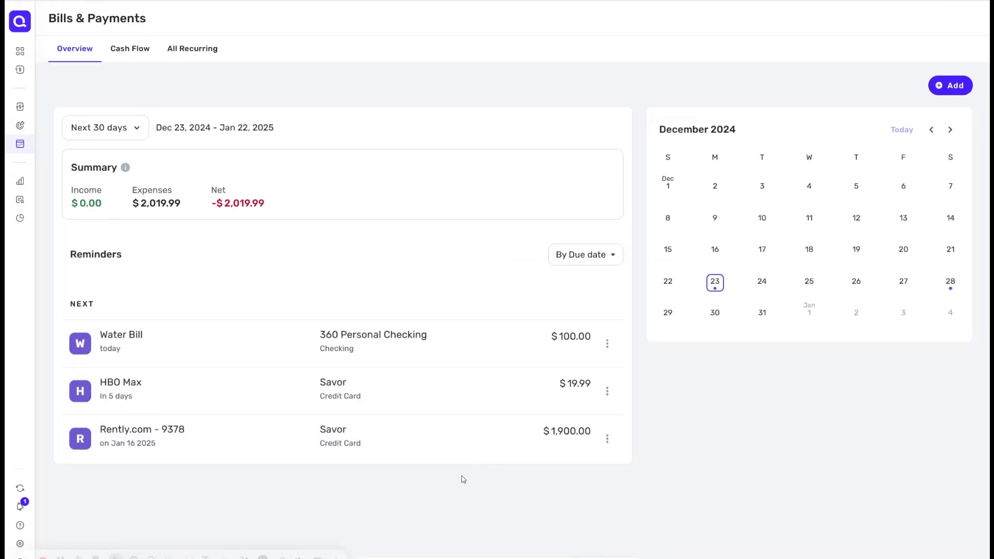
Step: Review the Cash Flow chart and the All Recurring tab, then return to the Overview
{"action": "left_click", "coordinate": [139, 50]}
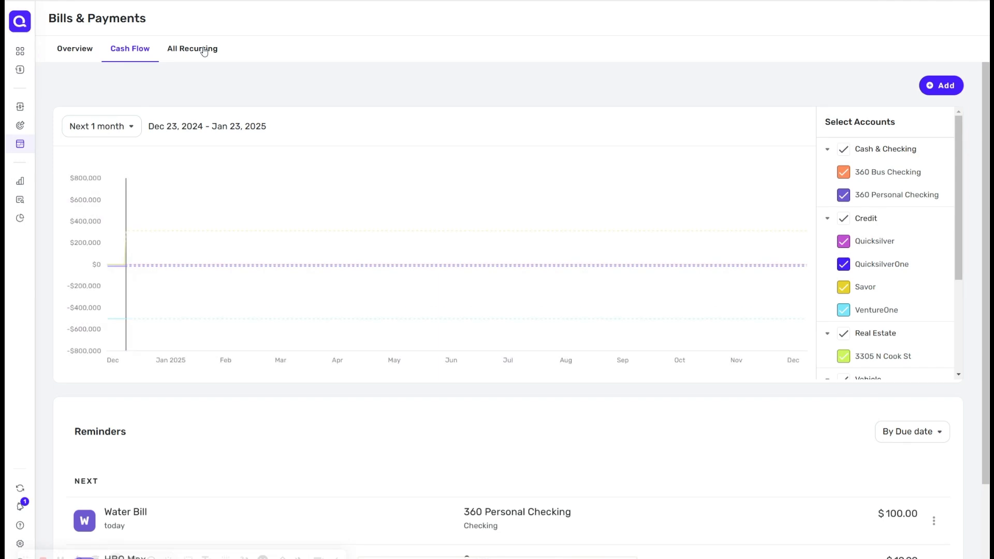
{"action": "left_click", "coordinate": [198, 48]}
{"action": "left_click", "coordinate": [118, 51]}
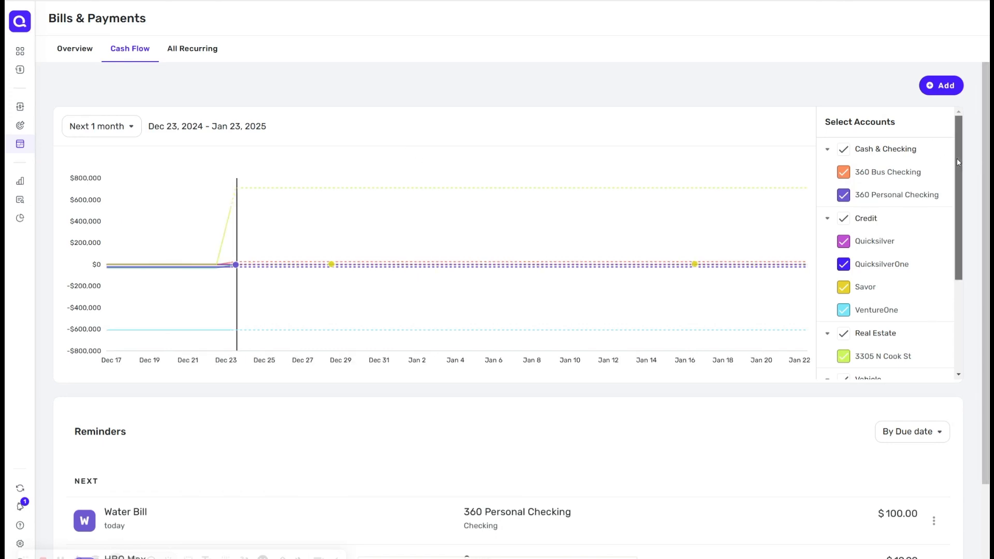
{"action": "scroll", "coordinate": [956, 159], "scroll_direction": "down", "scroll_amount": 2}
{"action": "left_click_drag", "start_coordinate": [970, 261], "coordinate": [952, 147]}
{"action": "left_click", "coordinate": [85, 56]}
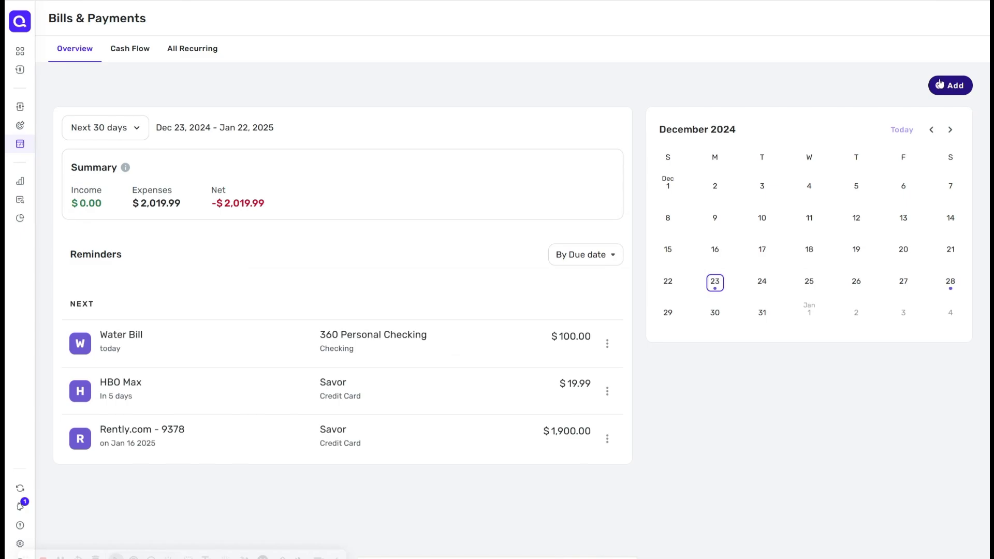
Step: Make the Dec 21, 2024 Capital One Mobile Payment transaction of +$2,000.00 recurring
{"action": "left_click", "coordinate": [952, 88]}
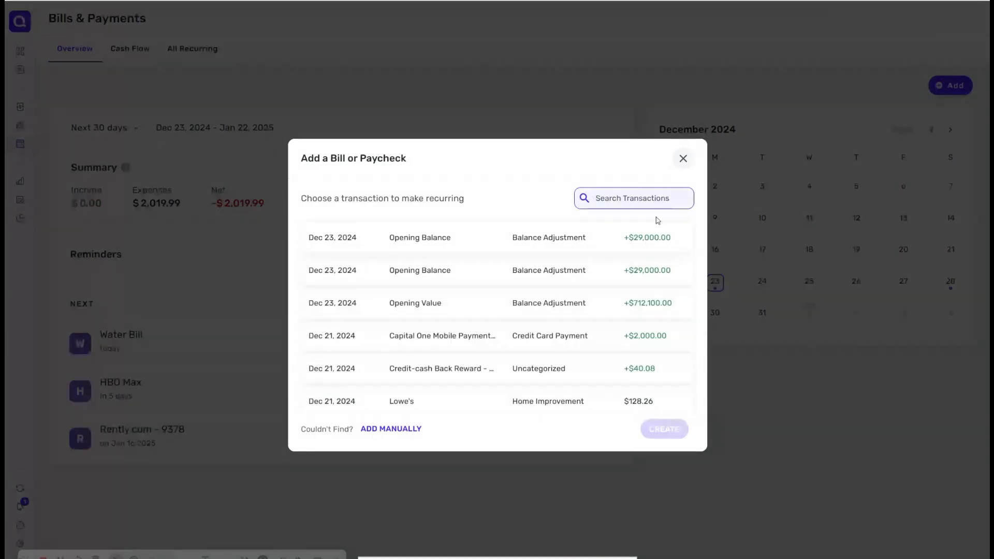
{"action": "left_click", "coordinate": [663, 337]}
{"action": "left_click", "coordinate": [665, 434]}
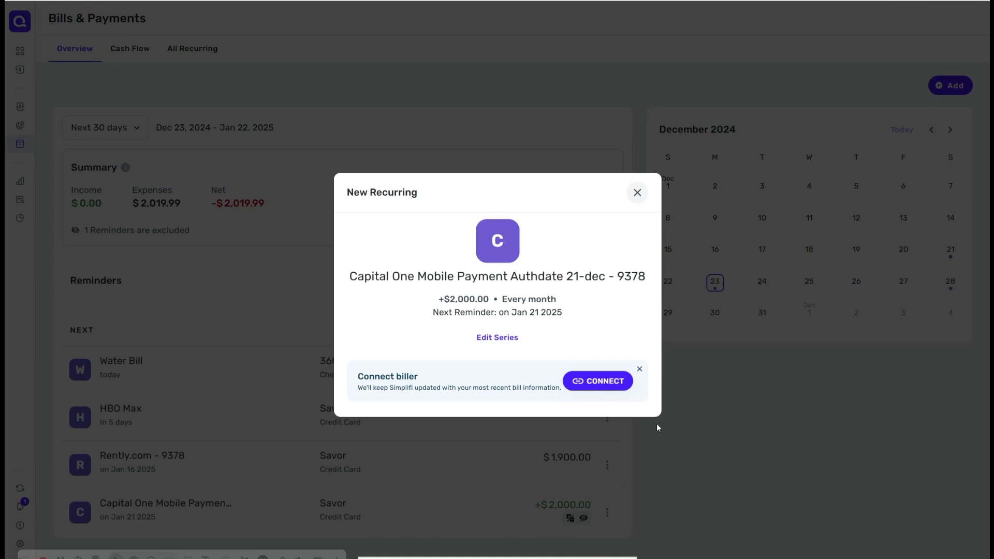
{"action": "left_click", "coordinate": [637, 193]}
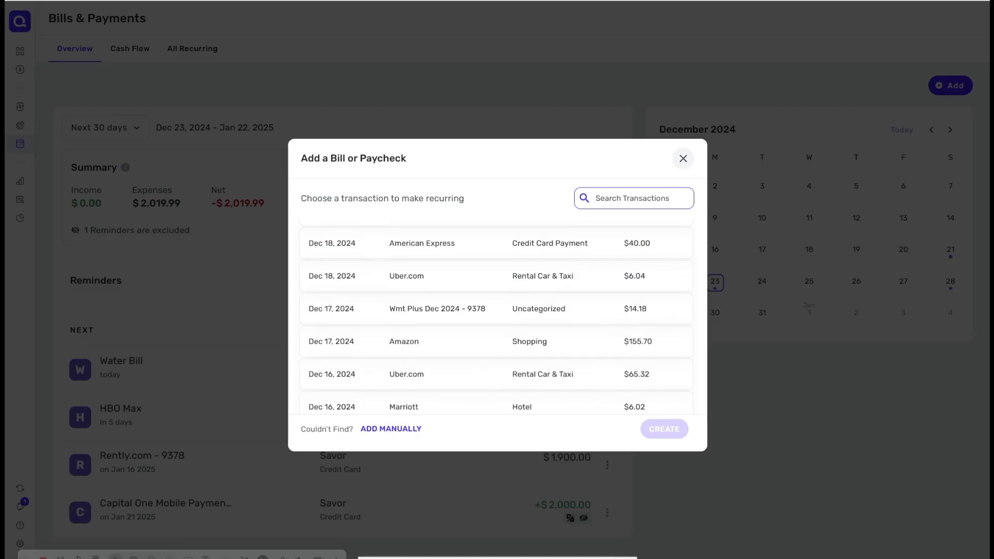
{"action": "left_click", "coordinate": [684, 159]}
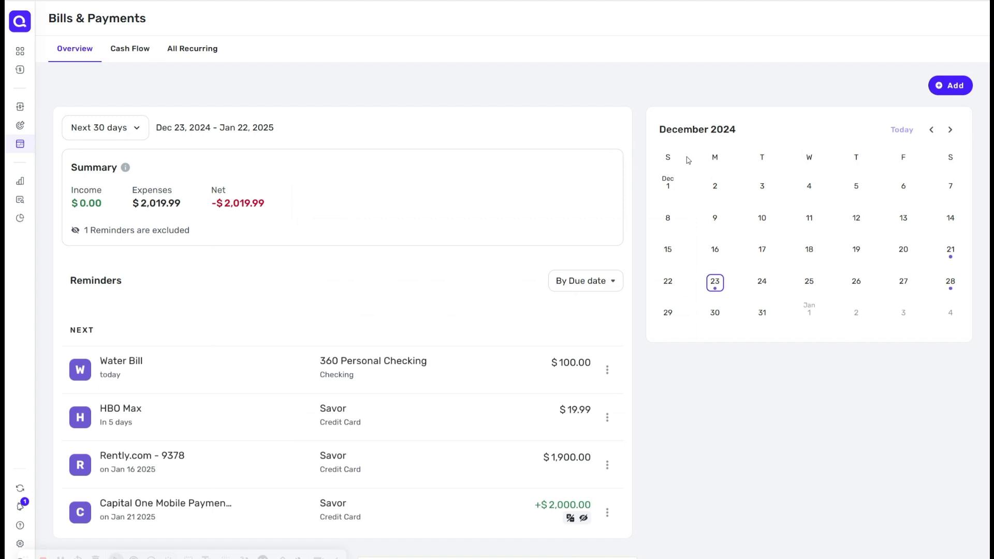
Step: Make the Dec 18, 2024 American Express credit card payment of $40.00 recurring
{"action": "left_click", "coordinate": [951, 86]}
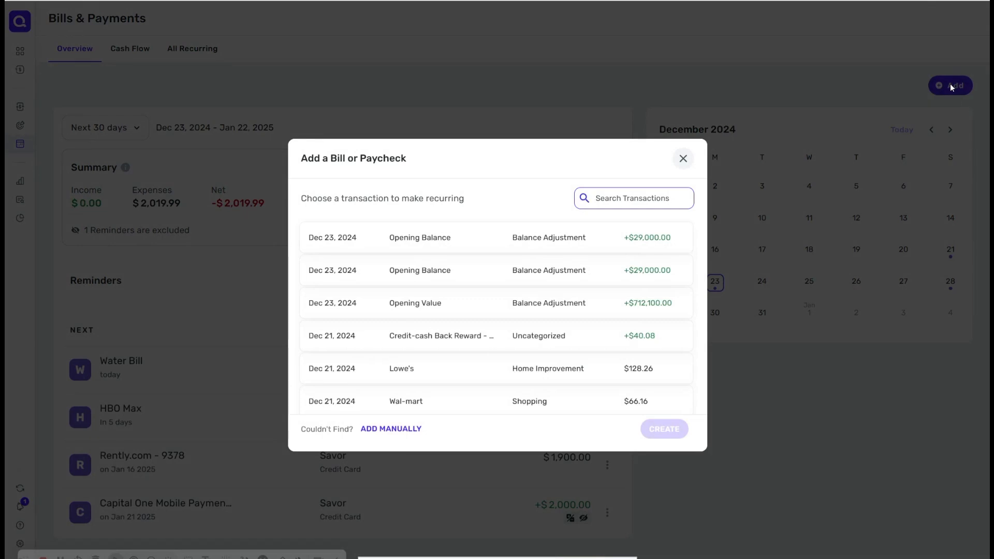
{"action": "scroll", "coordinate": [496, 320], "scroll_direction": "down", "scroll_amount": 3}
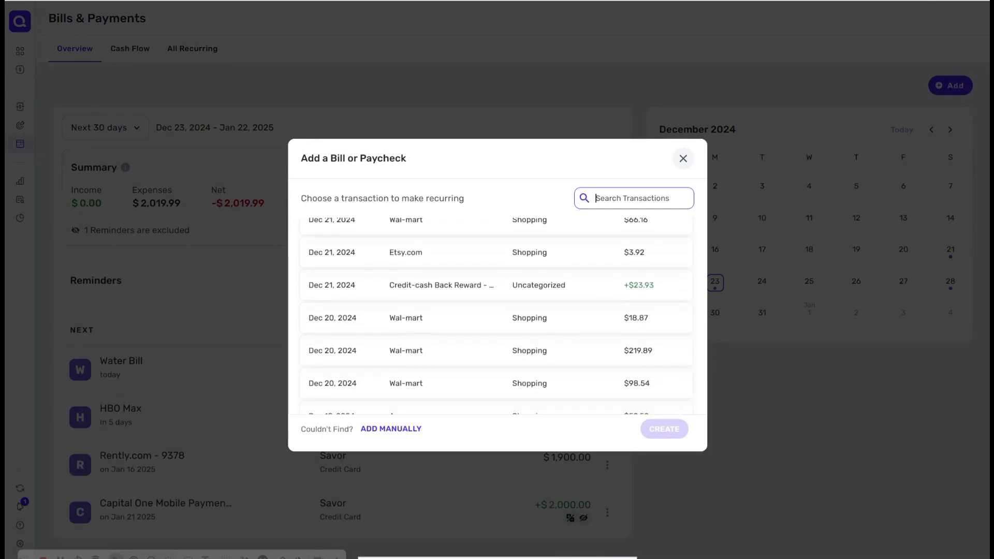
{"action": "scroll", "coordinate": [496, 311], "scroll_direction": "down", "scroll_amount": 5}
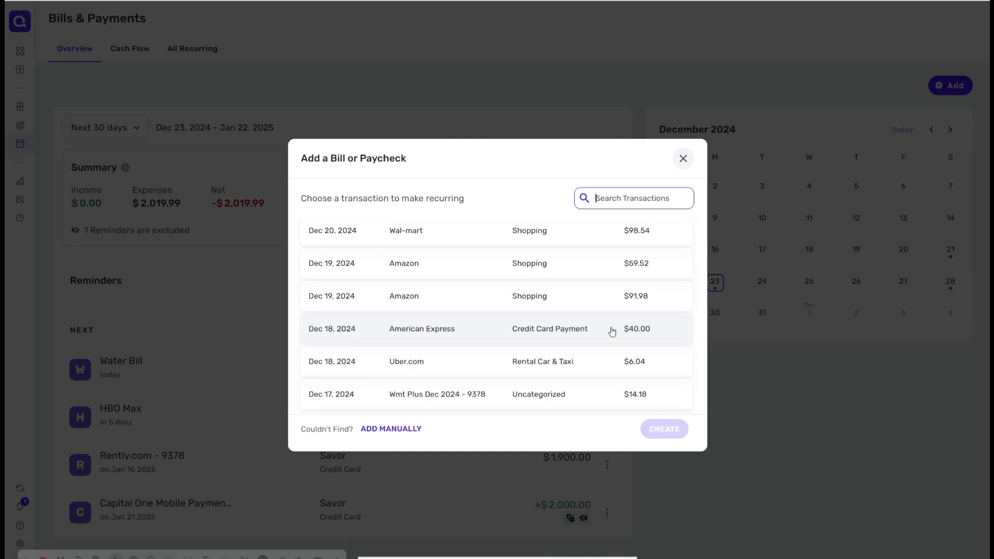
{"action": "left_click", "coordinate": [612, 331]}
{"action": "left_click", "coordinate": [663, 428]}
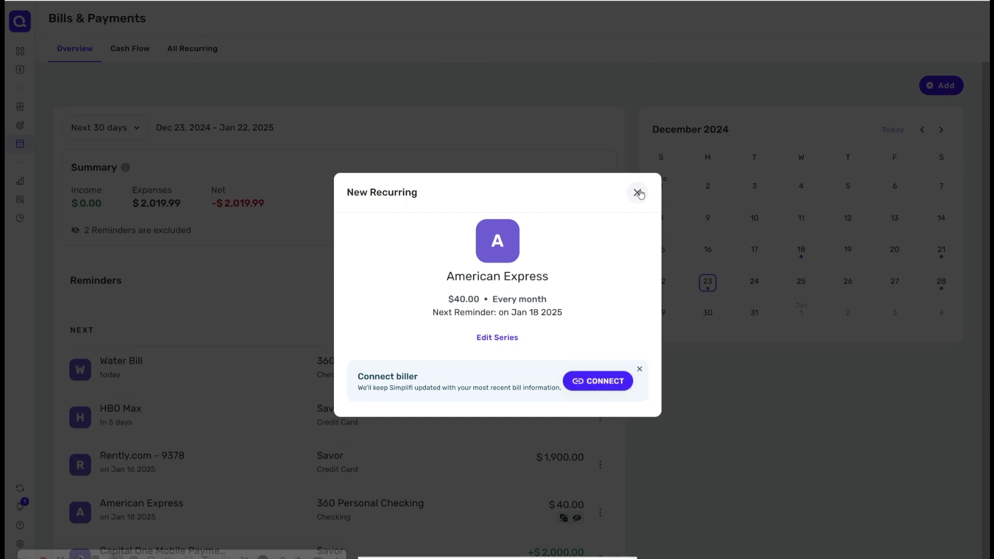
{"action": "left_click", "coordinate": [638, 212]}
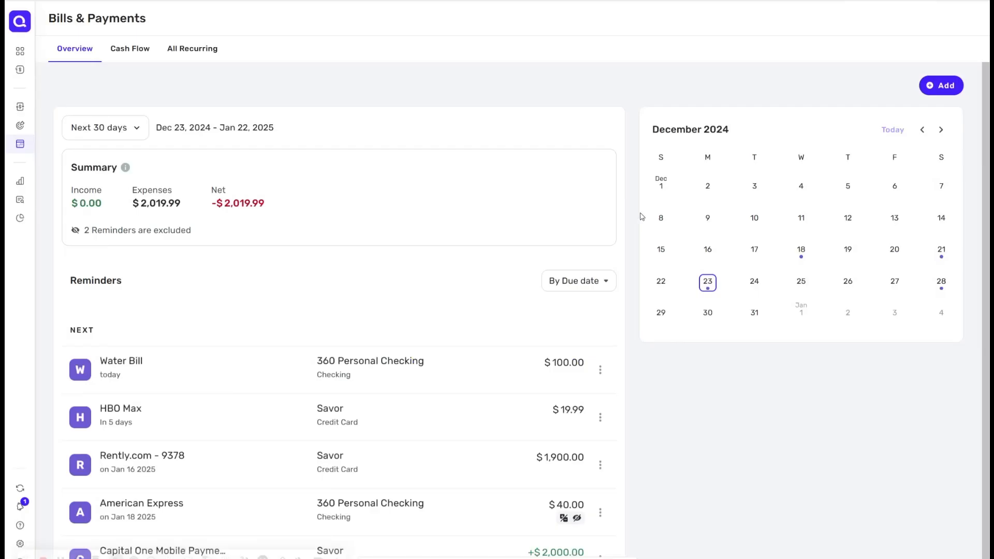
Step: Make the Dec 10, 2024 Og&e/uspaymentsbillpay transaction of $201.00 recurring
{"action": "scroll", "coordinate": [509, 309], "scroll_direction": "down", "scroll_amount": 1}
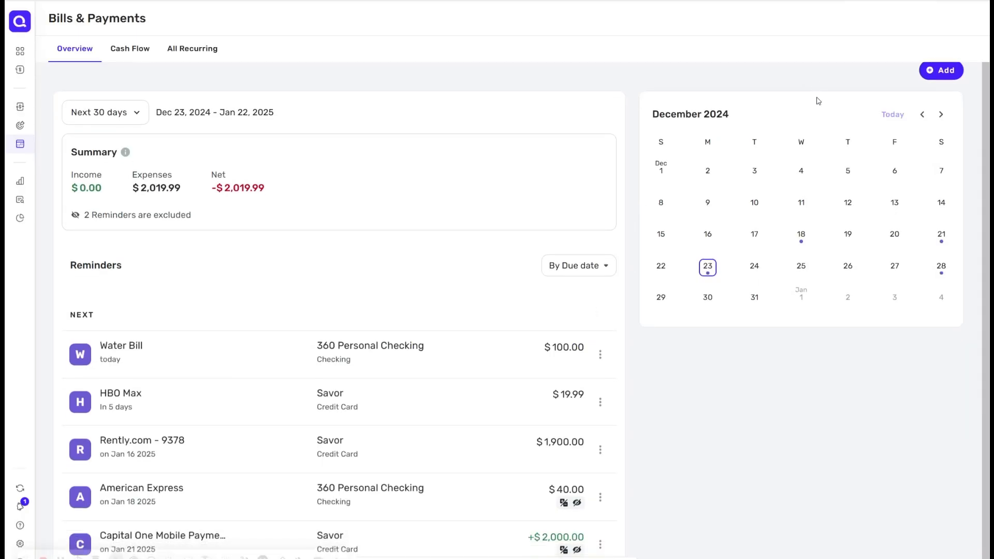
{"action": "left_click", "coordinate": [948, 72]}
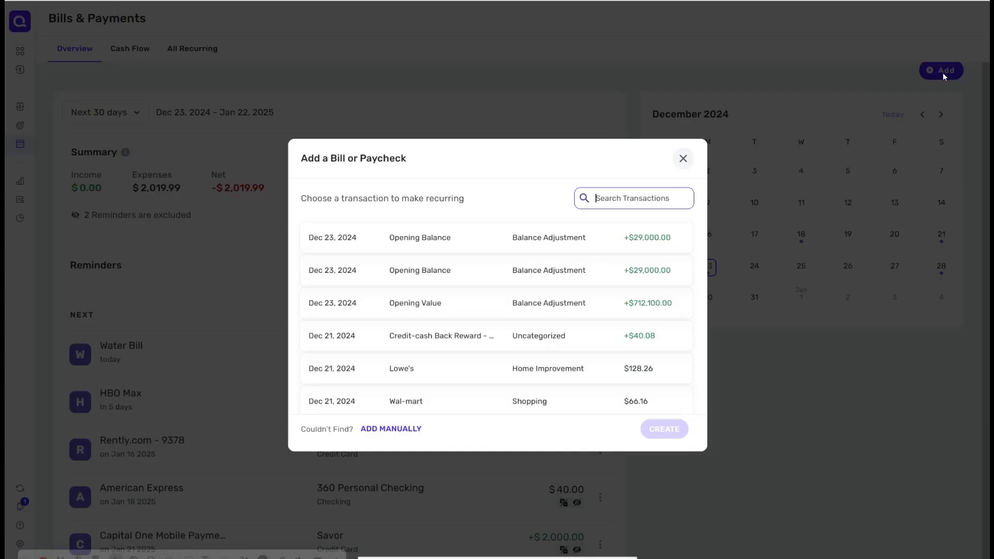
{"action": "scroll", "coordinate": [496, 316], "scroll_direction": "down", "scroll_amount": 6}
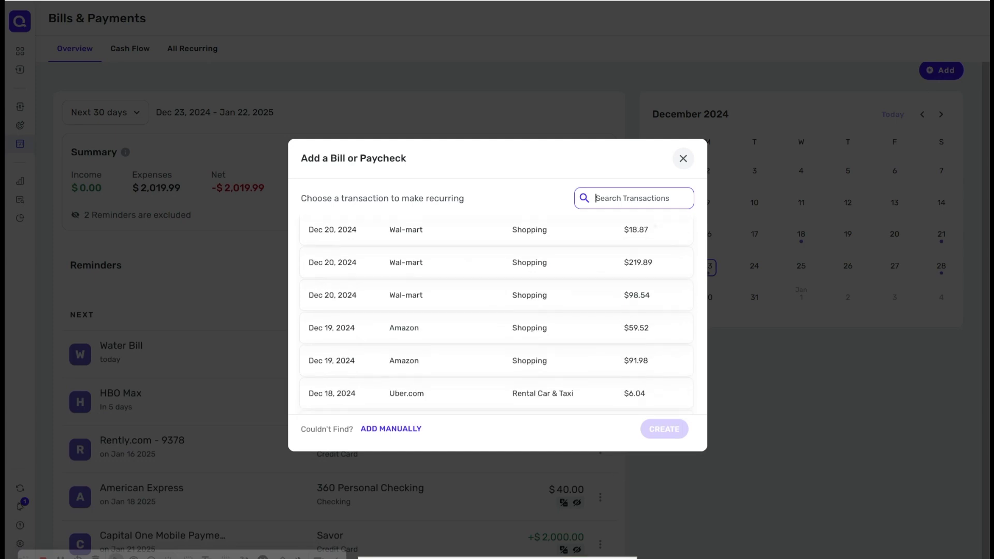
{"action": "scroll", "coordinate": [496, 316], "scroll_direction": "down", "scroll_amount": 3}
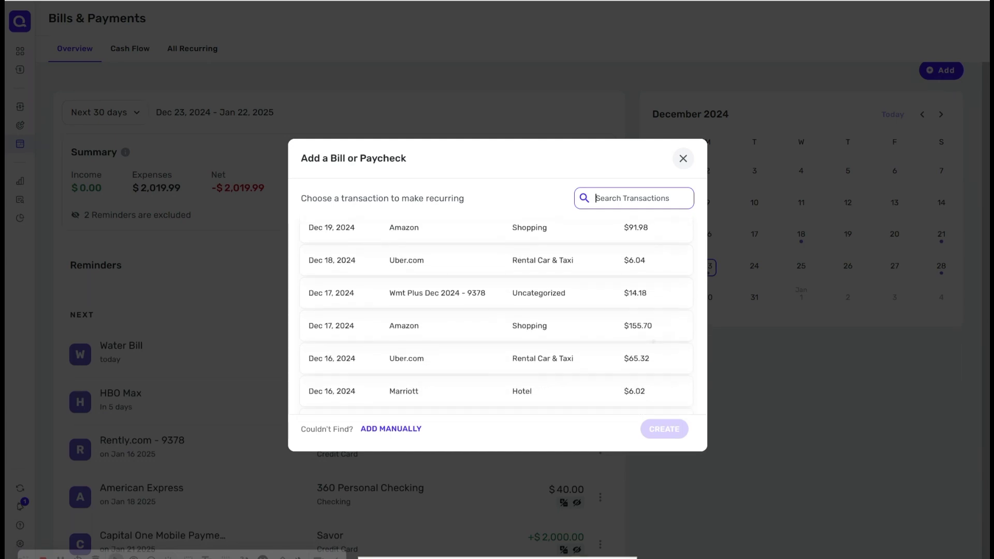
{"action": "scroll", "coordinate": [496, 316], "scroll_direction": "down", "scroll_amount": 2}
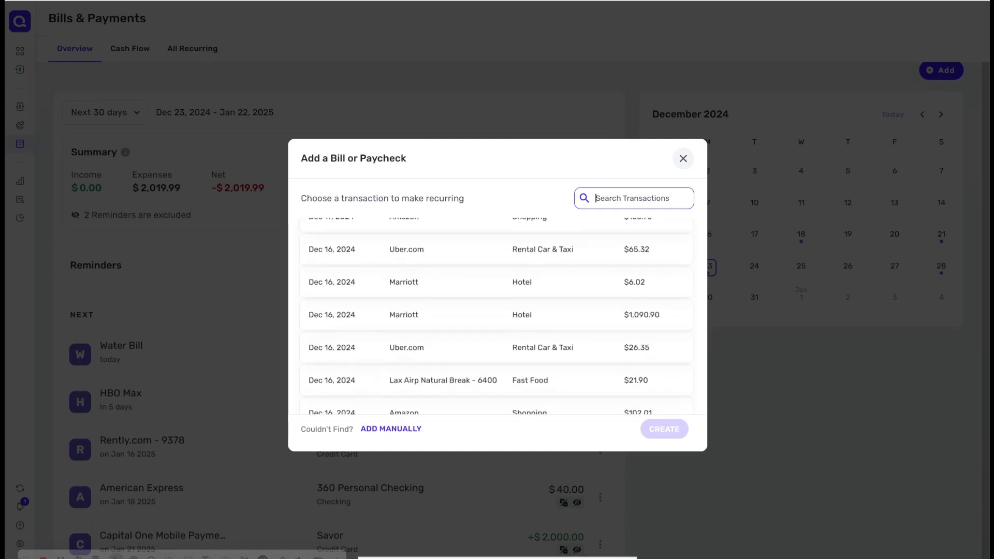
{"action": "scroll", "coordinate": [496, 316], "scroll_direction": "down", "scroll_amount": 3}
{"action": "scroll", "coordinate": [496, 316], "scroll_direction": "down", "scroll_amount": 4}
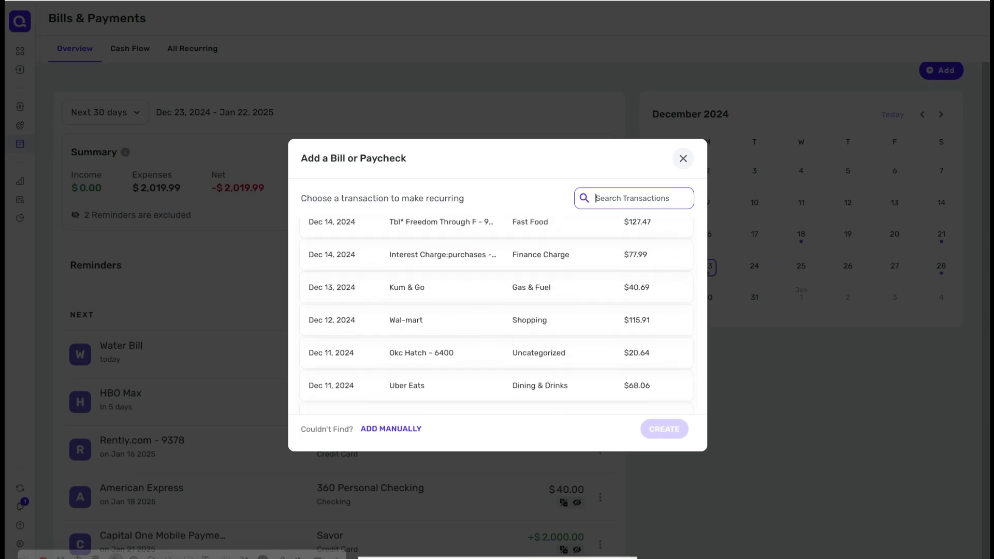
{"action": "scroll", "coordinate": [496, 316], "scroll_direction": "down", "scroll_amount": 5}
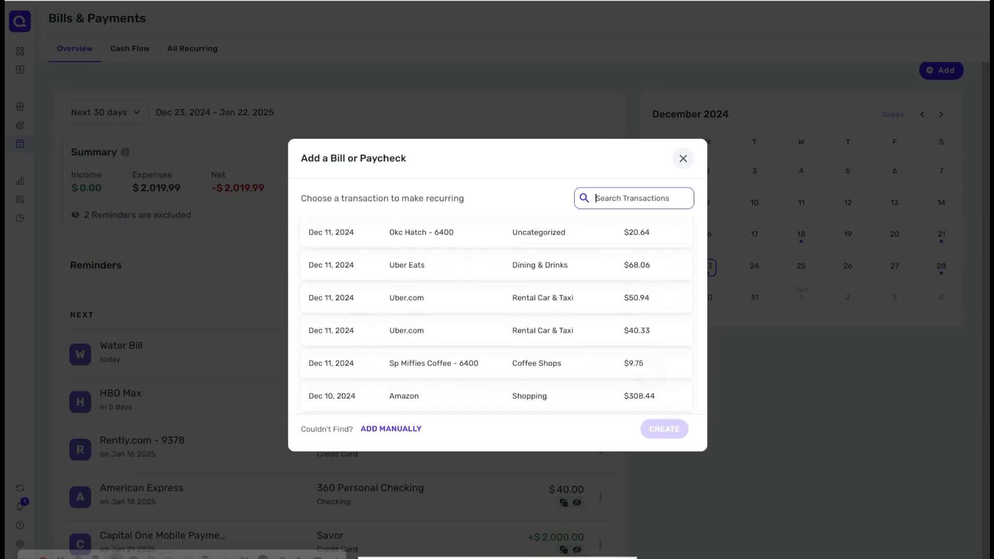
{"action": "scroll", "coordinate": [543, 294], "scroll_direction": "down", "scroll_amount": 3}
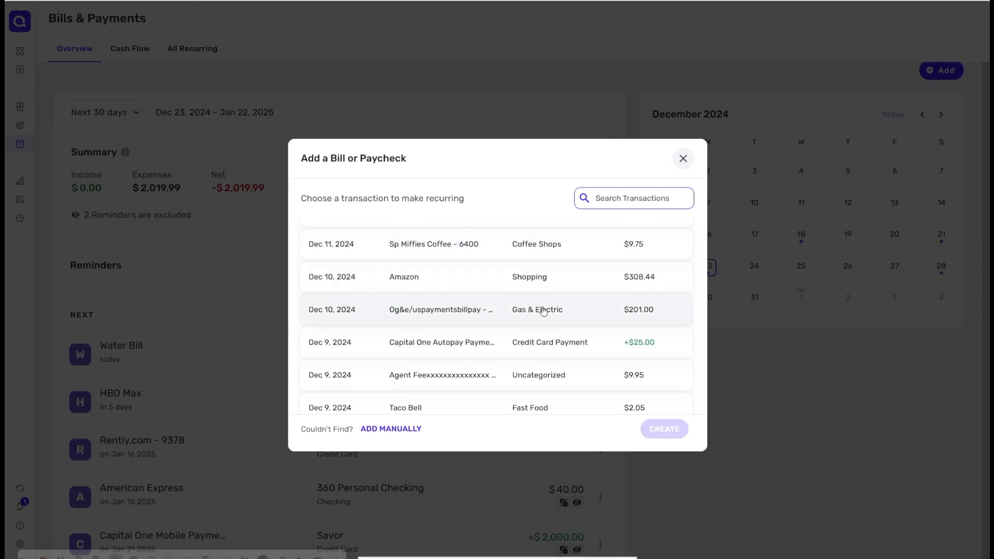
{"action": "left_click", "coordinate": [543, 311]}
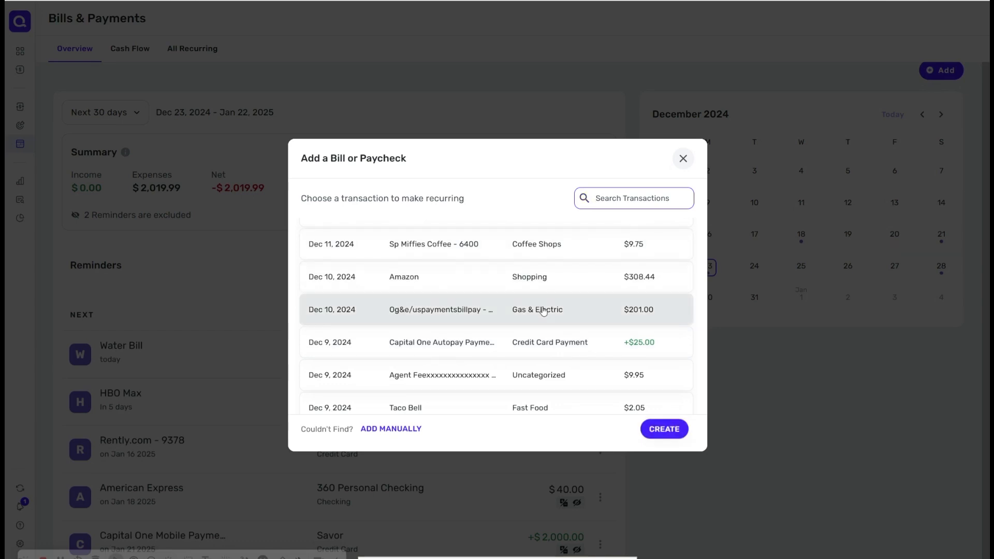
{"action": "left_click", "coordinate": [664, 429]}
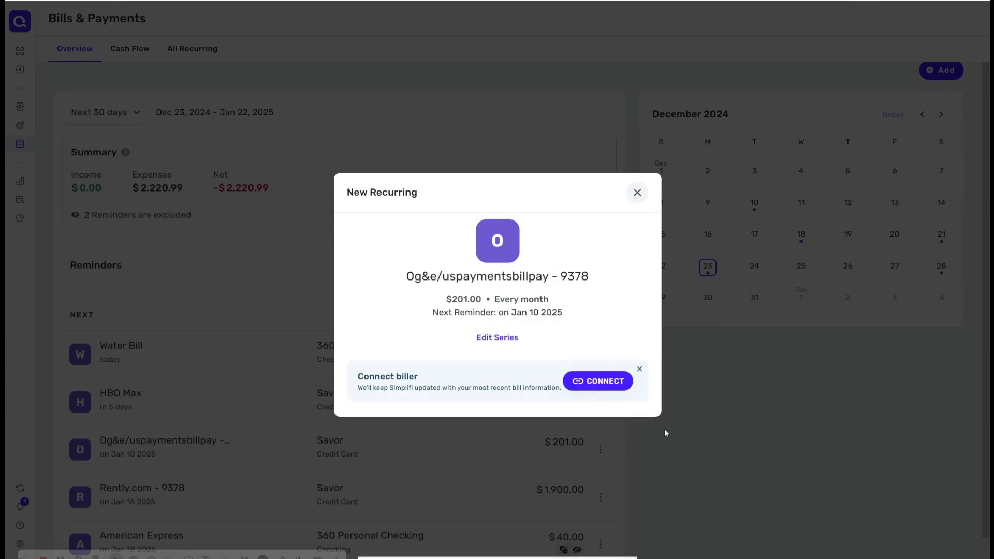
{"action": "left_click", "coordinate": [637, 194]}
Step: Open the Og&e/uspaymentsbillpay reminder's edit dialog to review its details, then close it
{"action": "scroll", "coordinate": [657, 485], "scroll_direction": "down", "scroll_amount": 1}
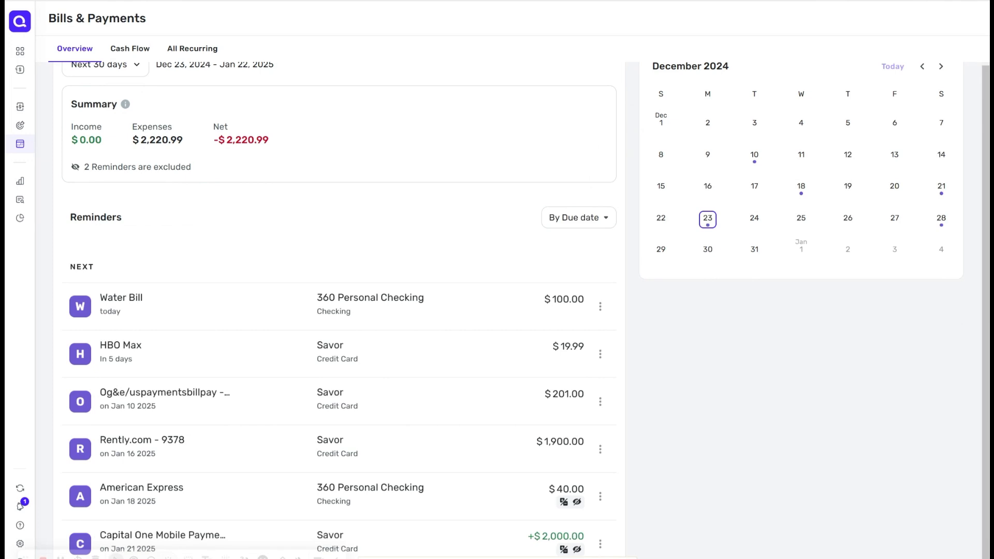
{"action": "left_click", "coordinate": [602, 408]}
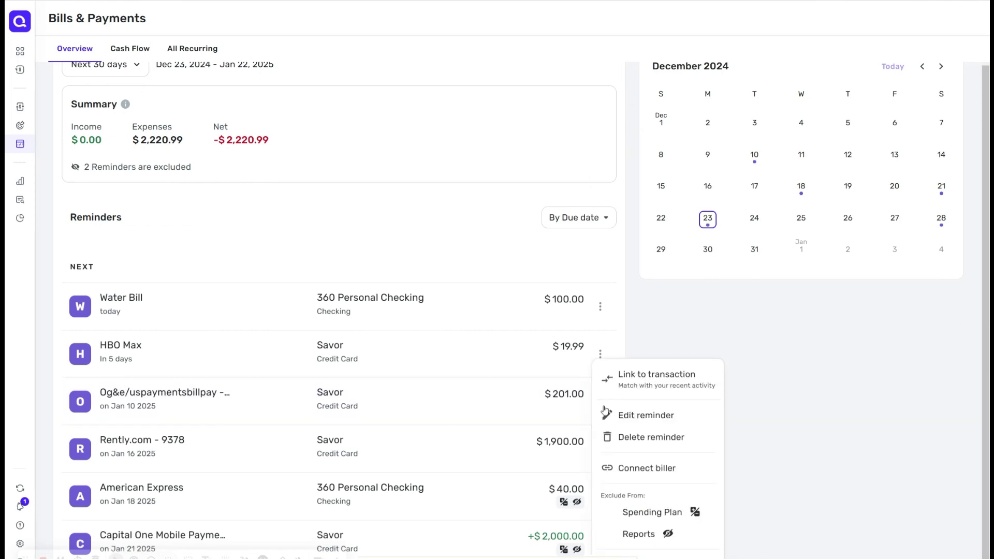
{"action": "left_click", "coordinate": [640, 417]}
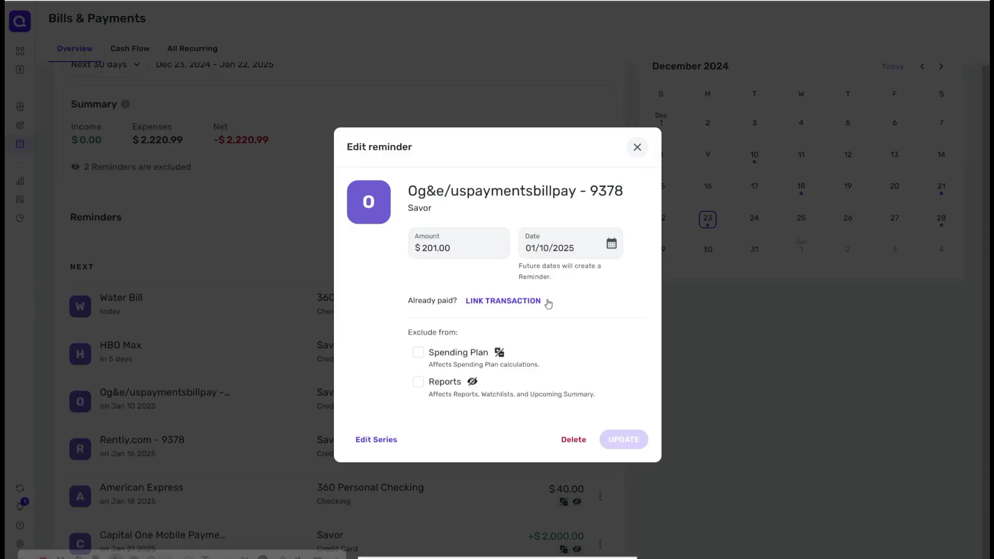
{"action": "left_click", "coordinate": [471, 252]}
{"action": "left_click", "coordinate": [636, 148]}
{"action": "scroll", "coordinate": [634, 151], "scroll_direction": "up", "scroll_amount": 2}
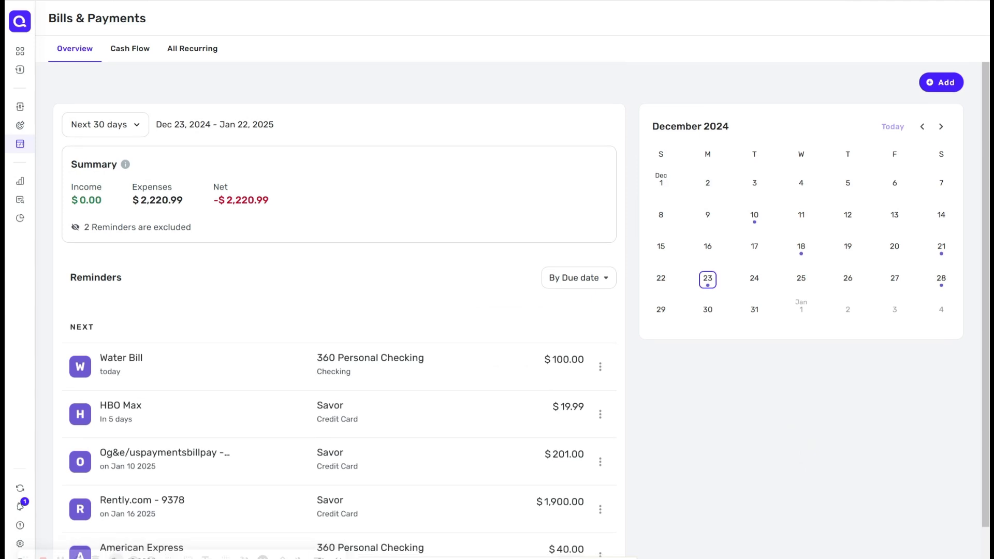
{"action": "left_click", "coordinate": [138, 57]}
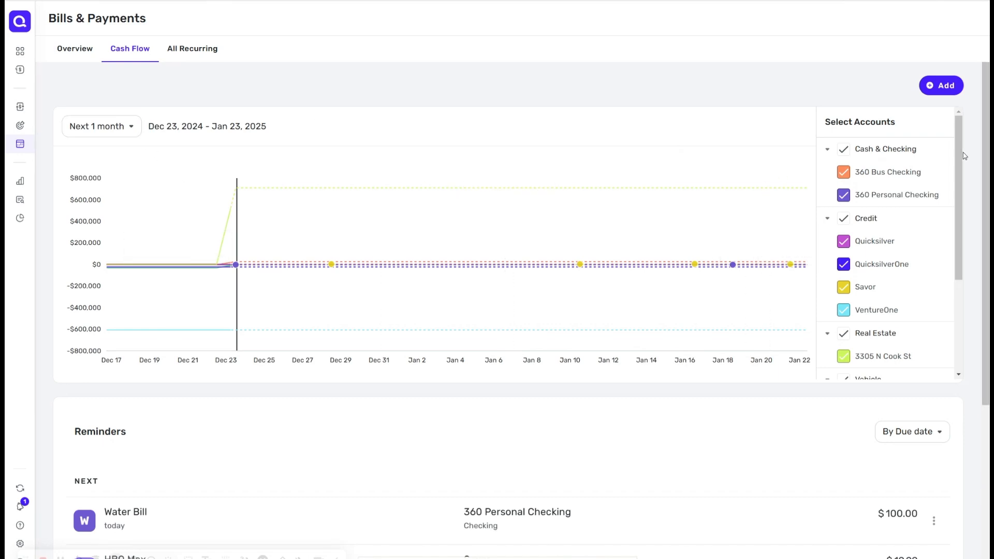
{"action": "left_click_drag", "start_coordinate": [955, 153], "coordinate": [973, 262]}
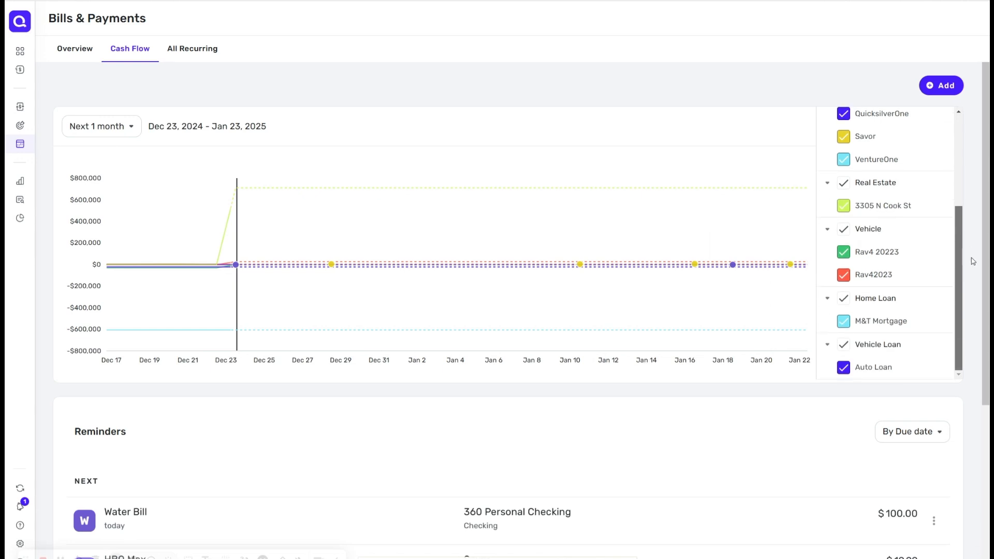
{"action": "left_click", "coordinate": [846, 253]}
{"action": "left_click", "coordinate": [846, 278]}
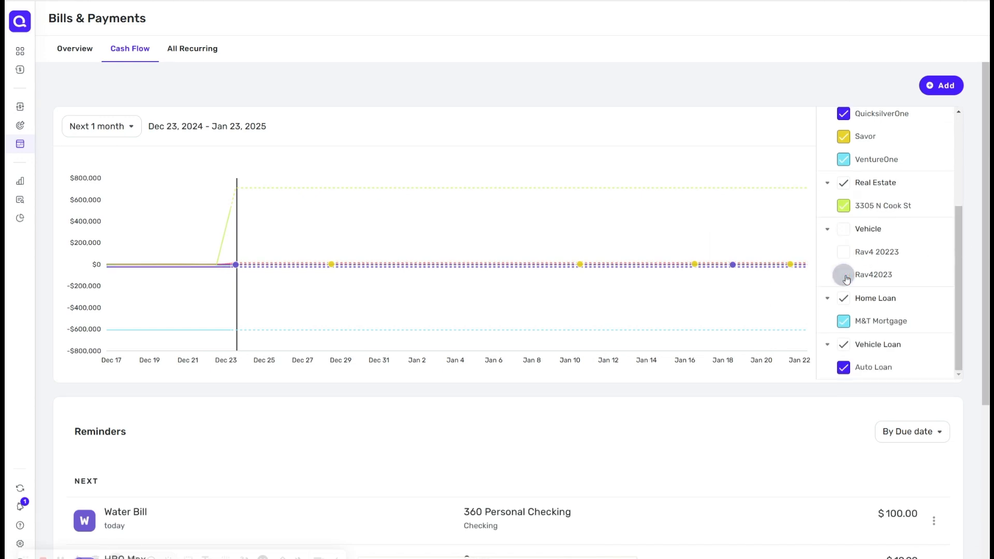
{"action": "left_click", "coordinate": [843, 207]}
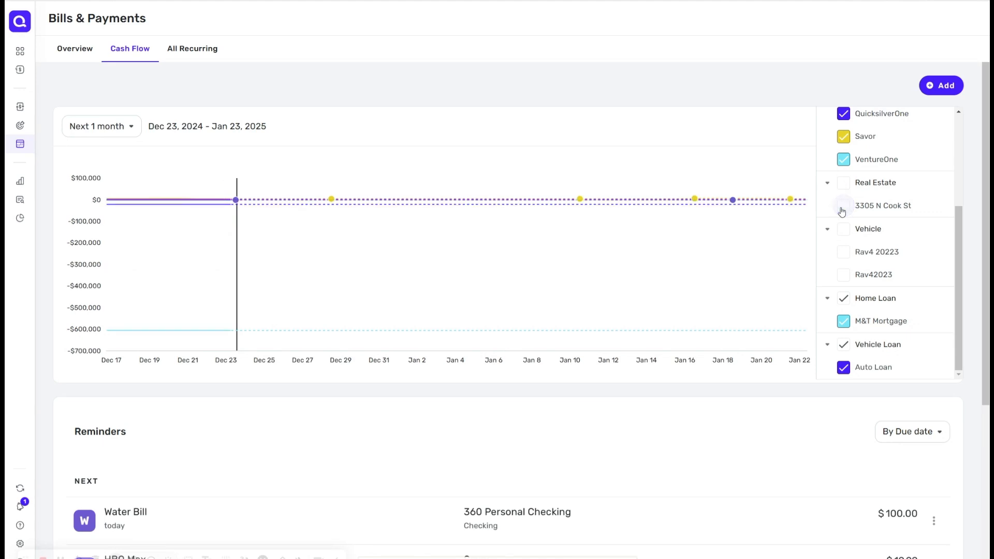
{"action": "left_click", "coordinate": [844, 323]}
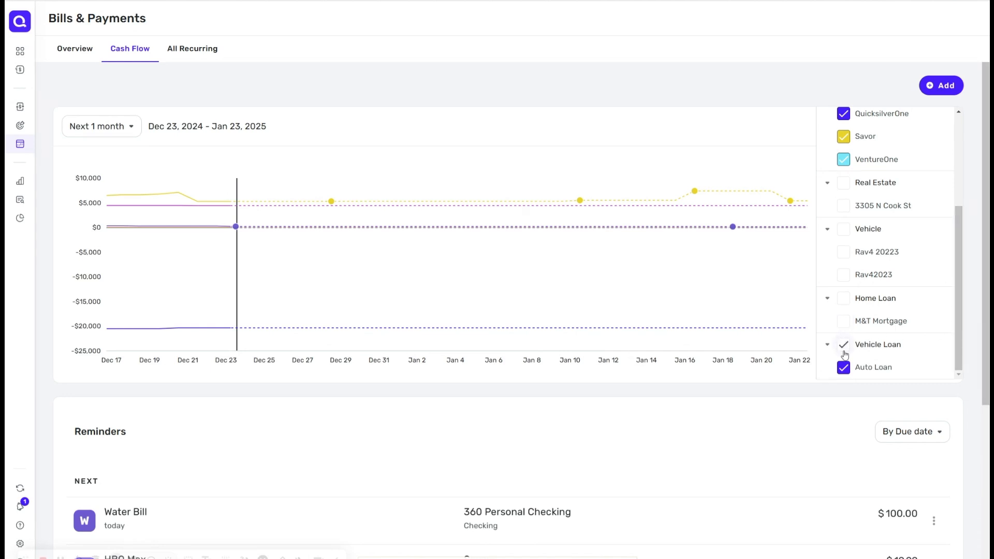
Step: Deselect Auto Loan, Quicksilver, QuicksilverOne and Savor from the Cash Flow chart, keeping VentureOne selected
{"action": "left_click", "coordinate": [846, 367]}
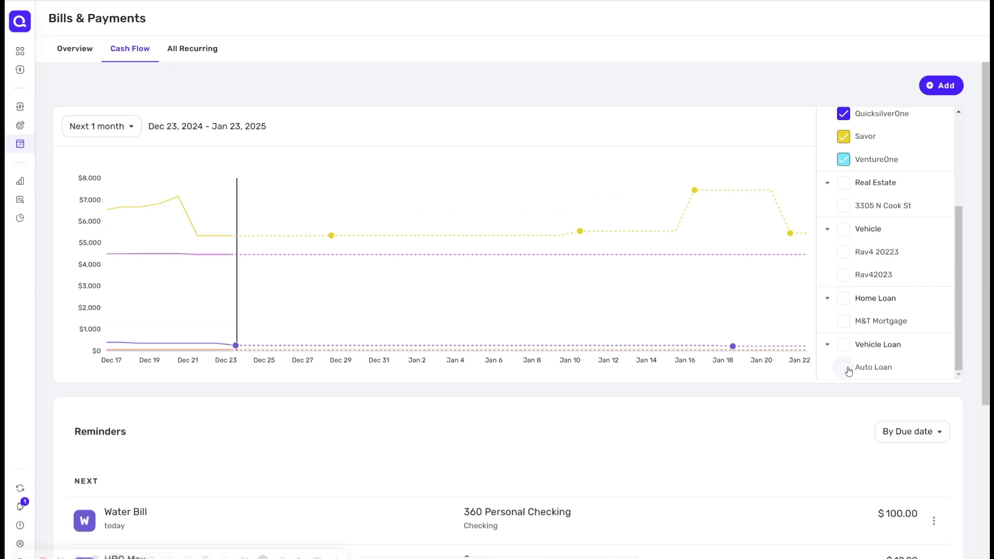
{"action": "mouse_move", "coordinate": [790, 225]}
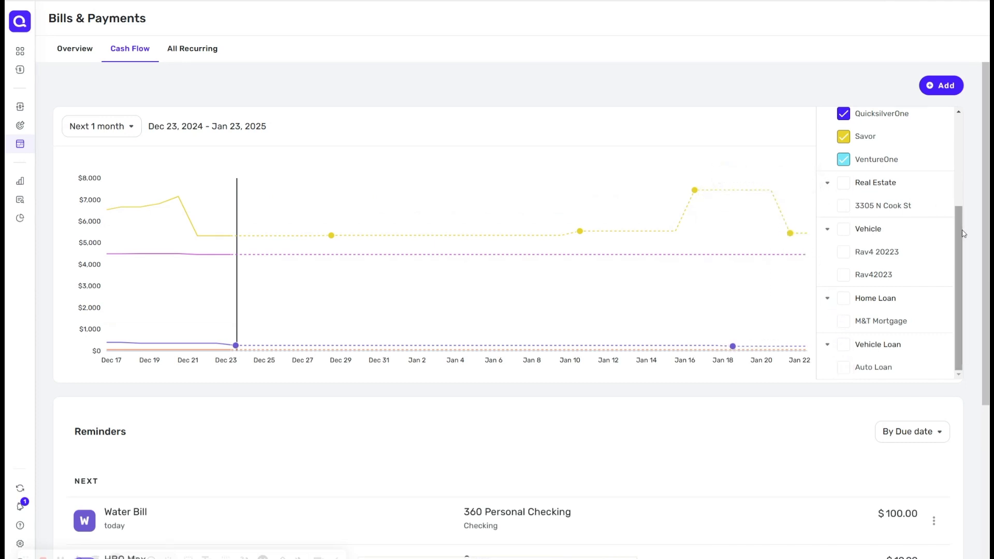
{"action": "left_click_drag", "start_coordinate": [958, 236], "coordinate": [955, 132]}
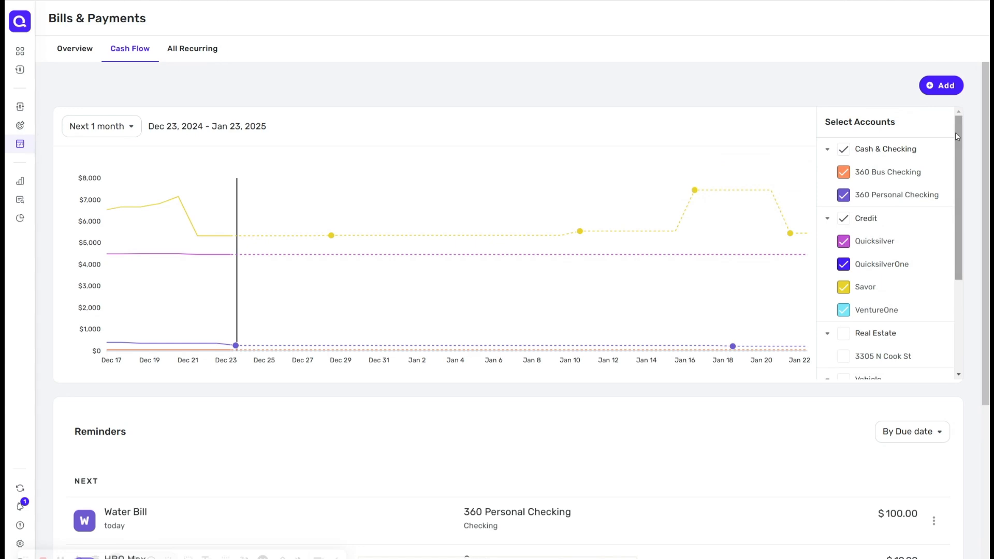
{"action": "left_click", "coordinate": [844, 241]}
{"action": "left_click", "coordinate": [844, 265]}
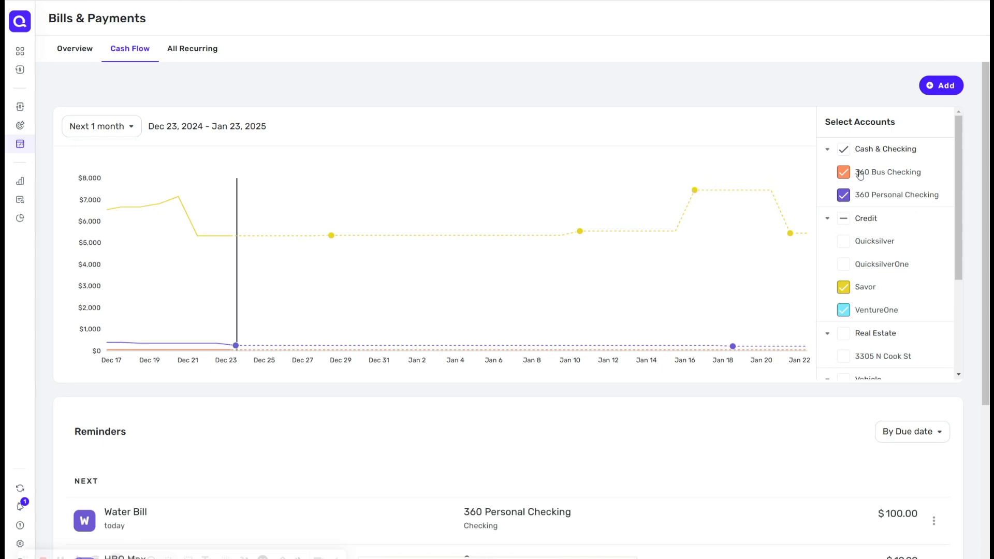
{"action": "left_click", "coordinate": [844, 288]}
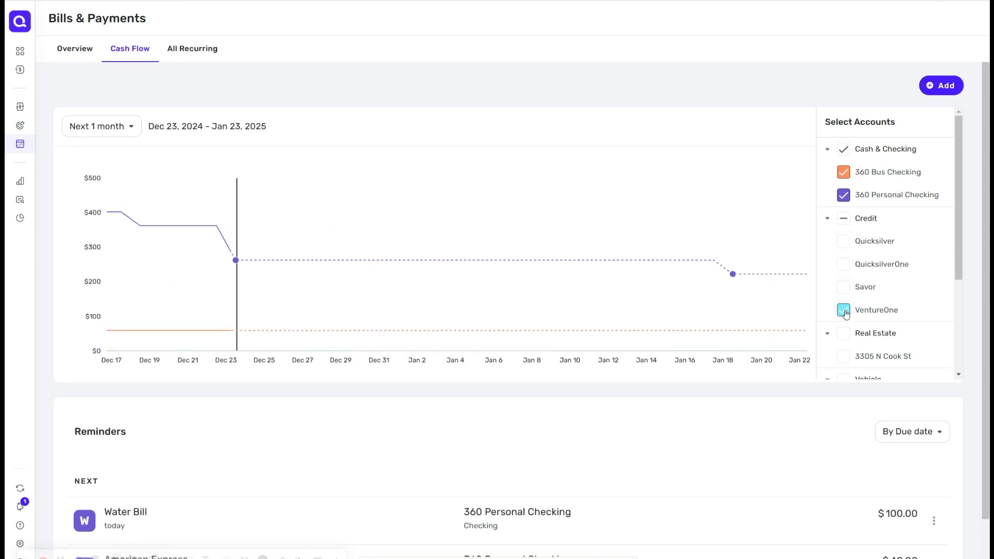
{"action": "left_click", "coordinate": [844, 311]}
{"action": "left_click", "coordinate": [845, 311]}
{"action": "left_click", "coordinate": [843, 288]}
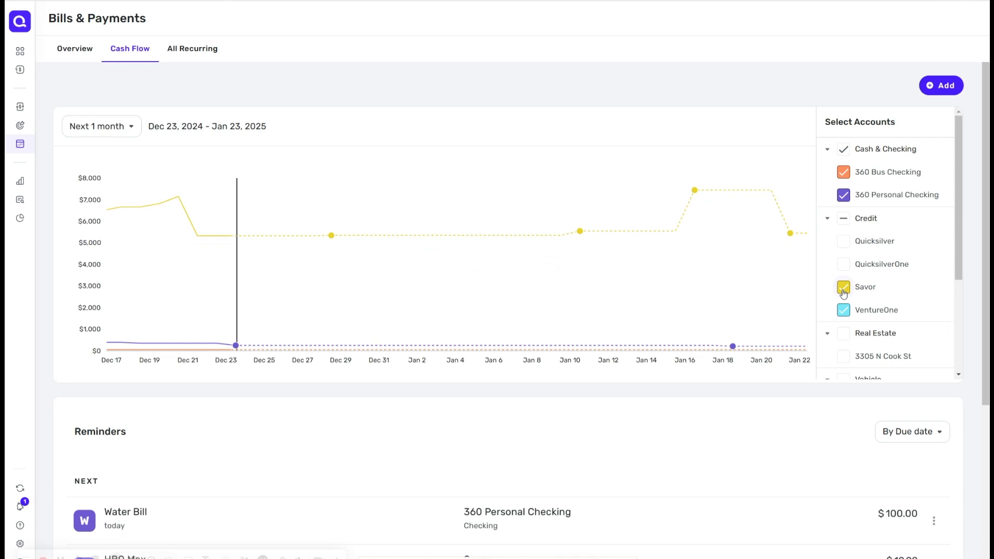
{"action": "left_click", "coordinate": [843, 287]}
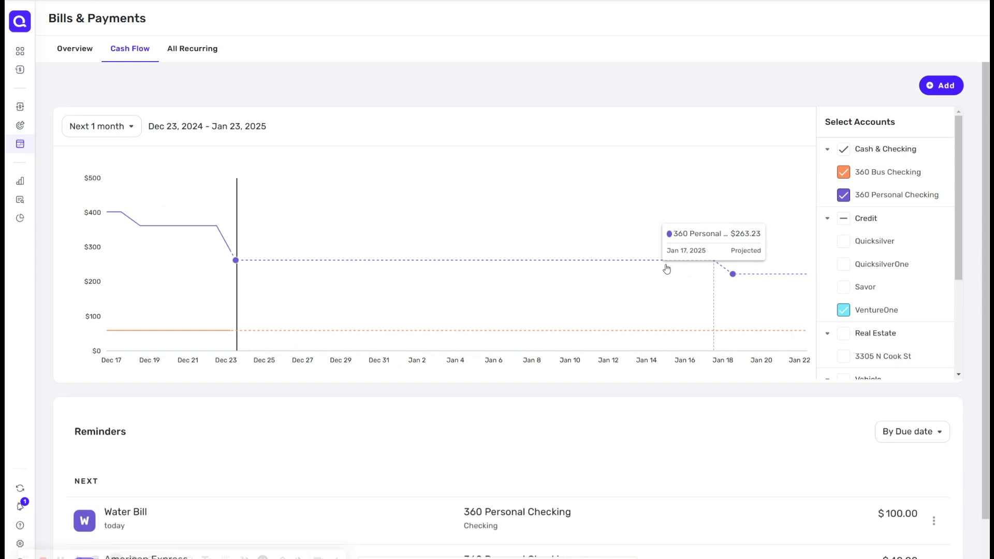
Step: Open All Recurring and browse its Bills, Subscriptions and Income views
{"action": "scroll", "coordinate": [672, 345], "scroll_direction": "down", "scroll_amount": 1}
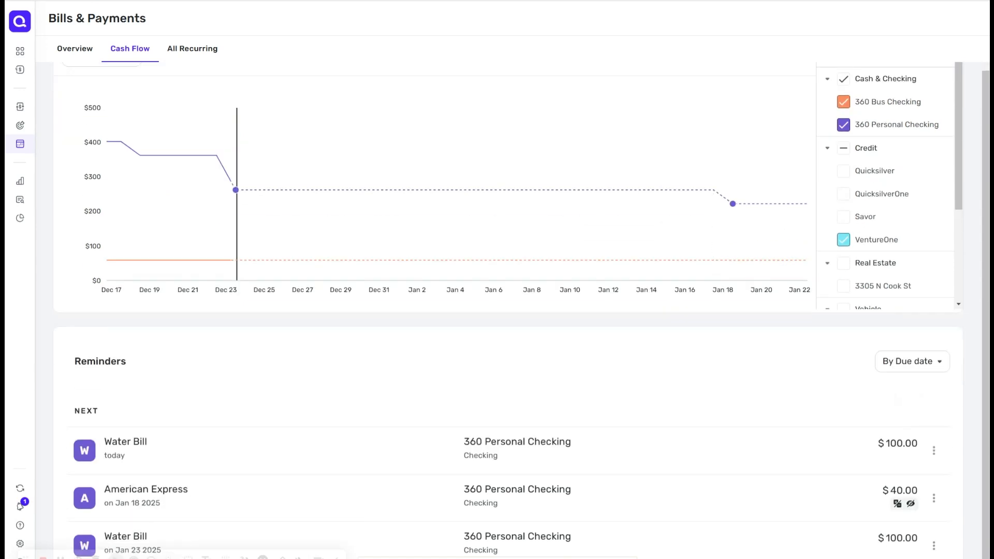
{"action": "scroll", "coordinate": [507, 311], "scroll_direction": "up", "scroll_amount": 1}
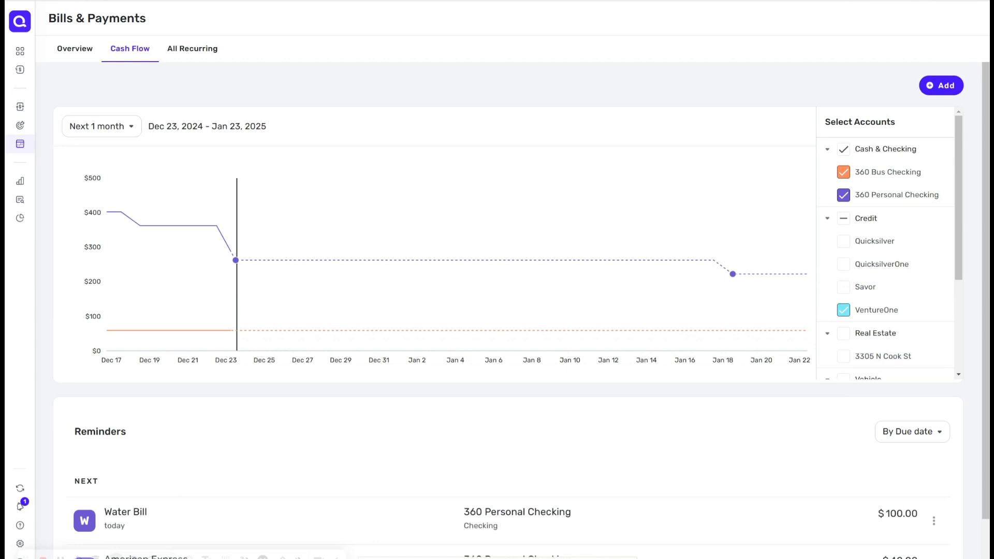
{"action": "left_click", "coordinate": [209, 56]}
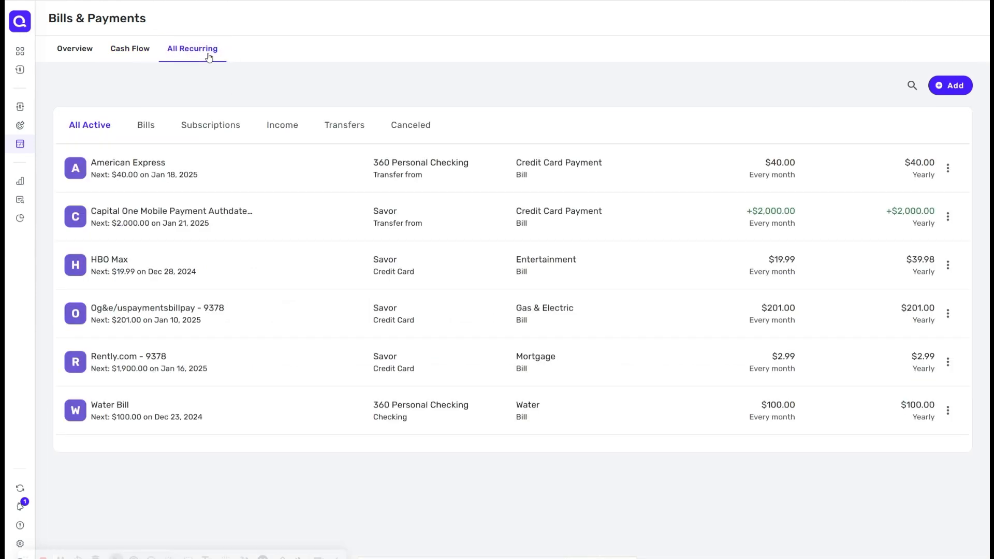
{"action": "left_click", "coordinate": [143, 130]}
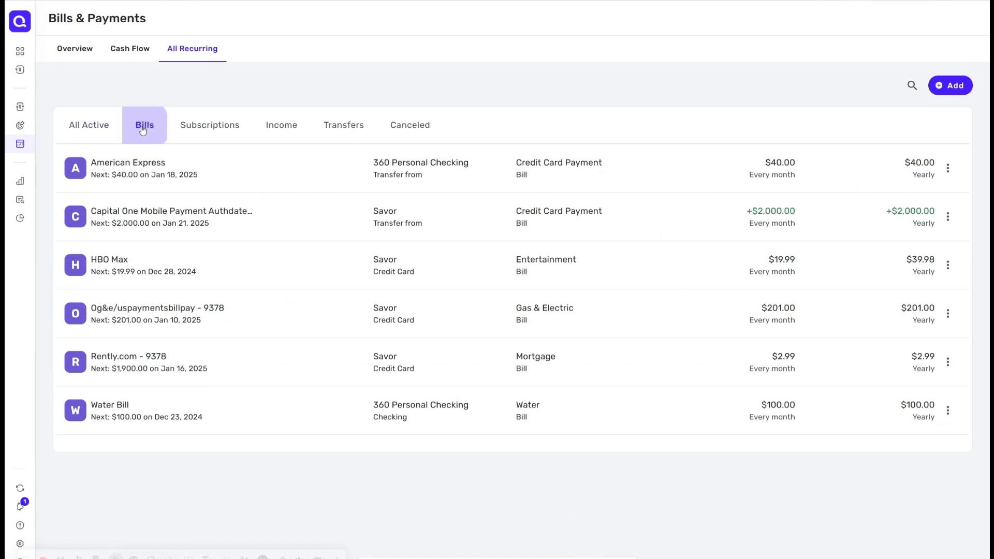
{"action": "left_click", "coordinate": [203, 129]}
{"action": "left_click", "coordinate": [270, 129]}
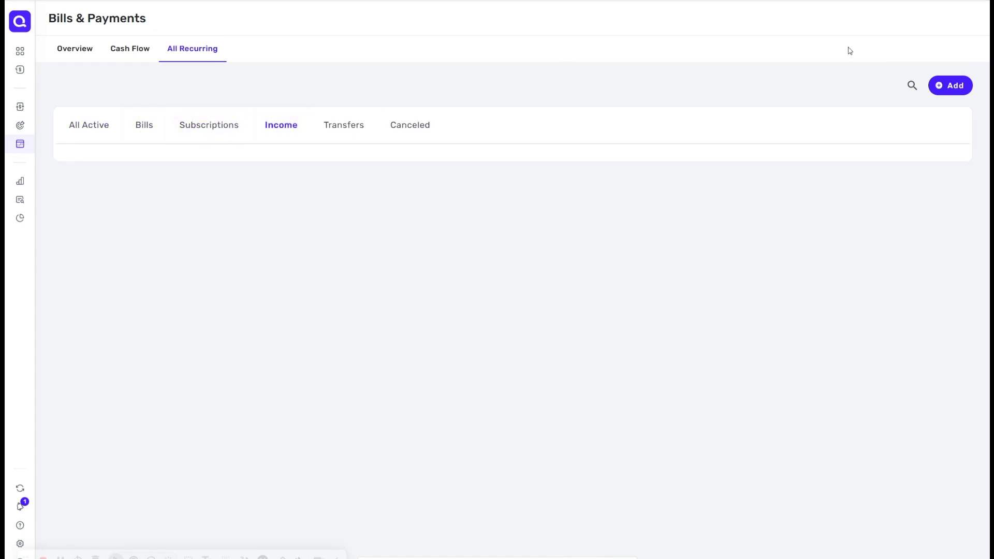
Step: Start adding a recurring item manually with a $3,000.00 amount and the Paycheck category
{"action": "left_click", "coordinate": [958, 94]}
{"action": "left_click", "coordinate": [391, 427]}
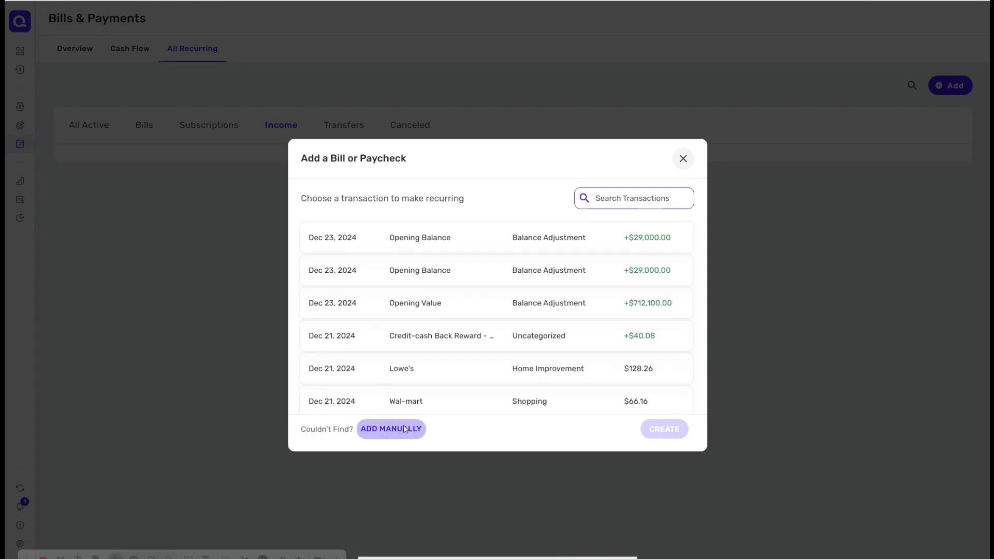
{"action": "left_click", "coordinate": [451, 150]}
{"action": "left_click", "coordinate": [559, 233]}
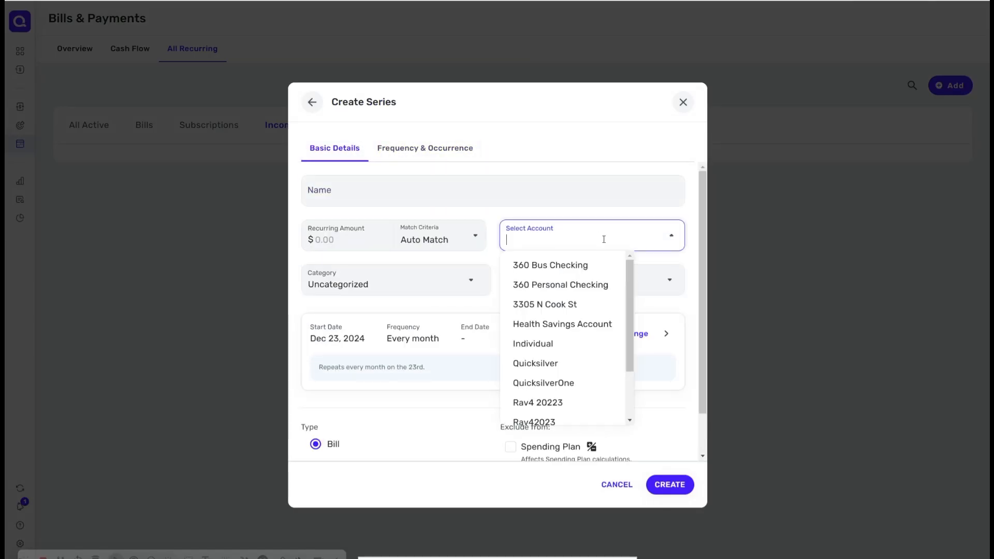
{"action": "left_click", "coordinate": [546, 157]}
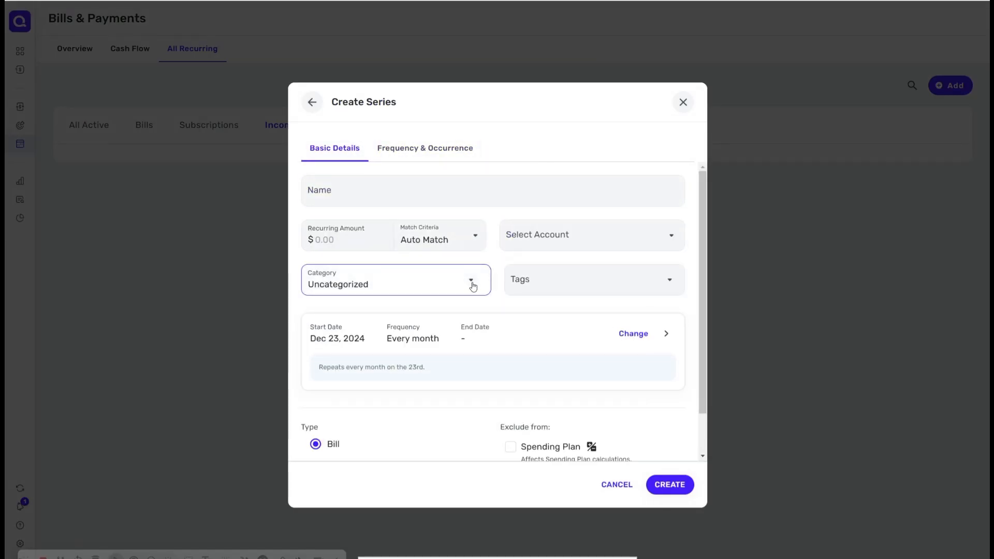
{"action": "left_click", "coordinate": [369, 248]}
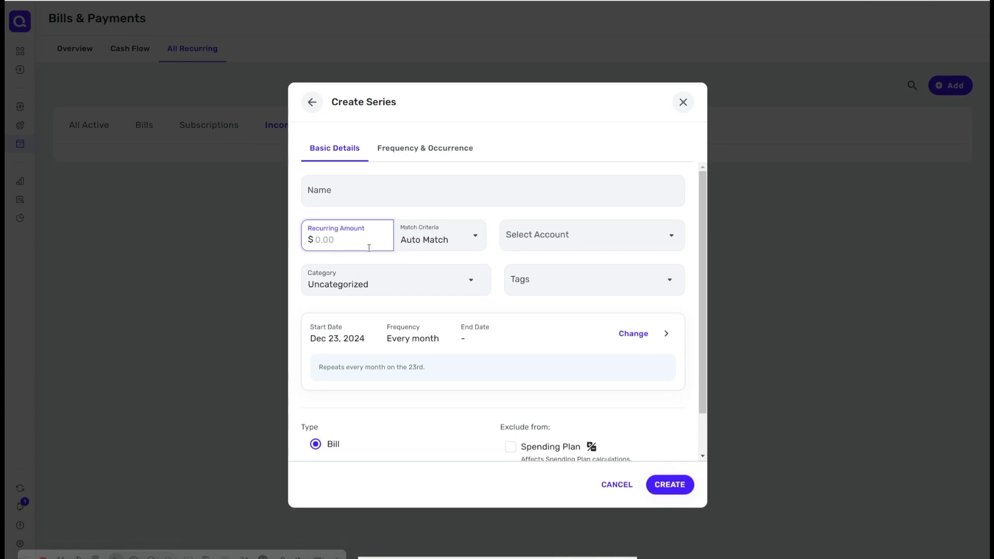
{"action": "type", "text": "3000"}
{"action": "left_click", "coordinate": [461, 287]}
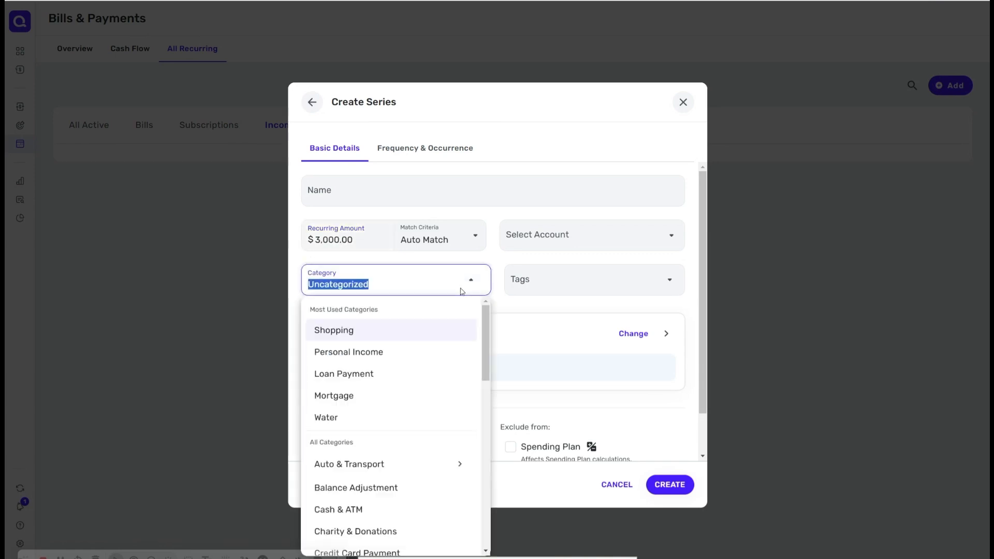
{"action": "type", "text": "Pay"}
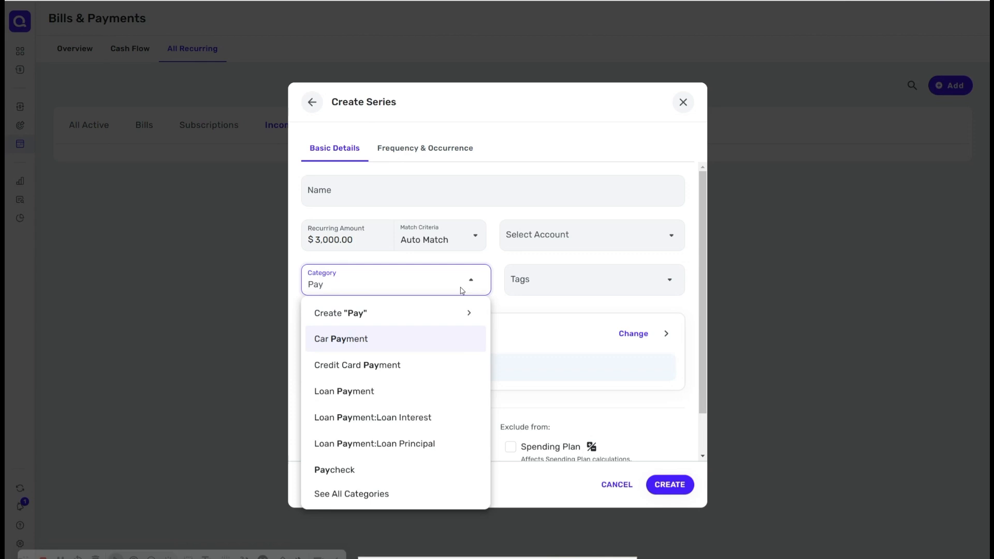
{"action": "left_click", "coordinate": [390, 470]}
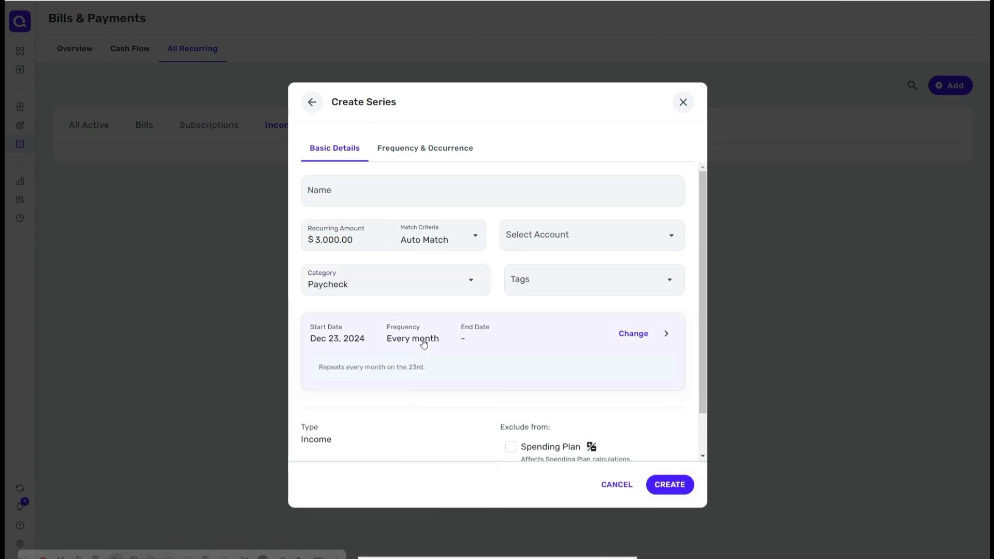
Step: Set the series start date to Dec 27, 2024 and try to create it
{"action": "left_click", "coordinate": [459, 342]}
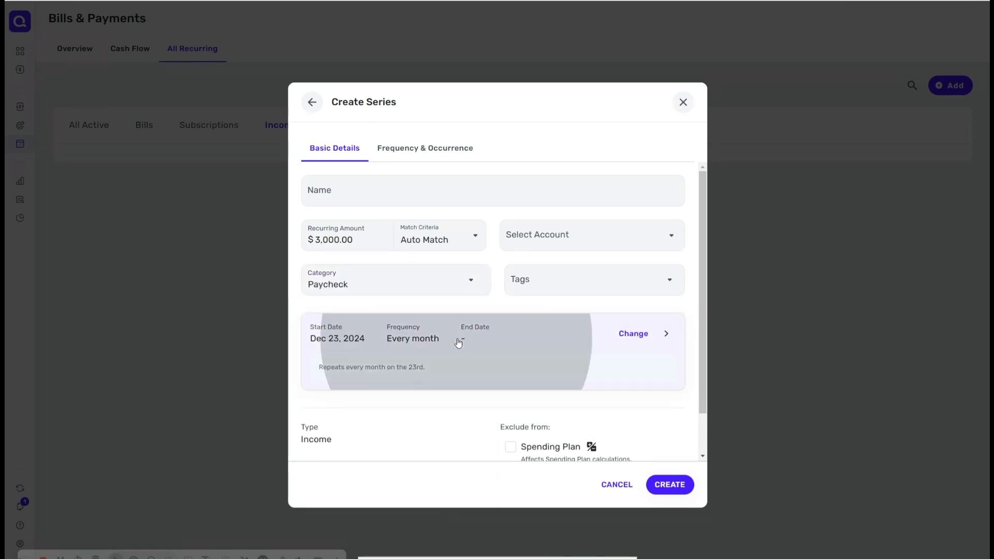
{"action": "left_click", "coordinate": [480, 240]}
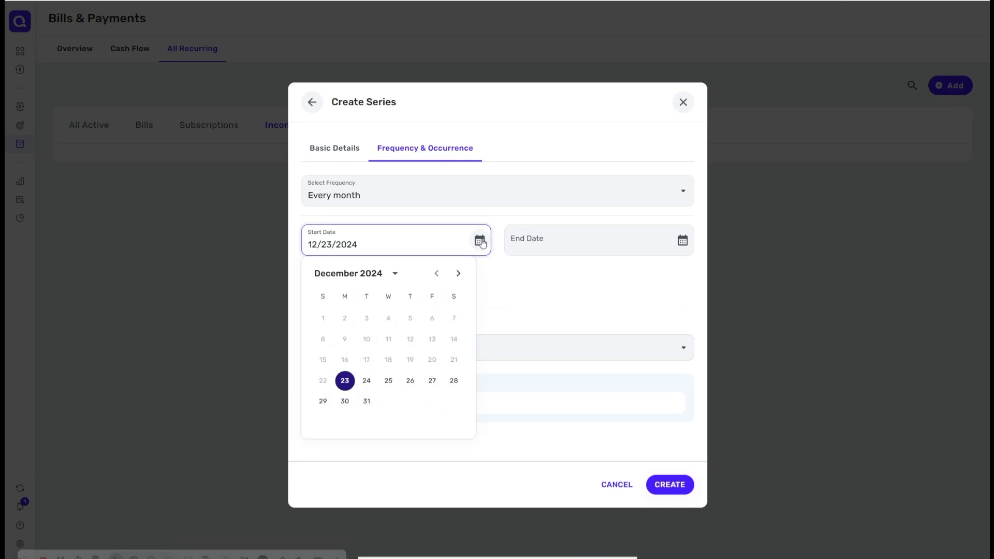
{"action": "left_click", "coordinate": [431, 382]}
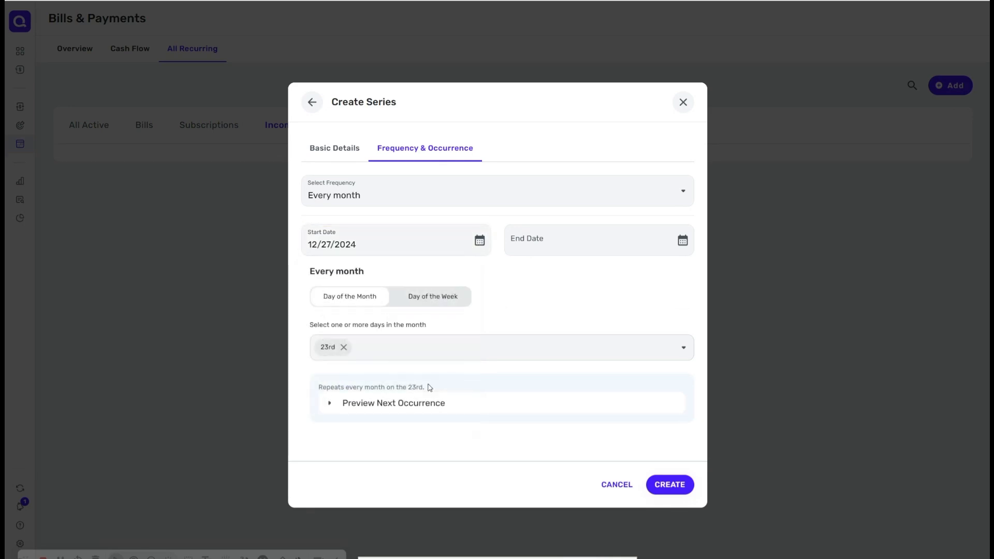
{"action": "left_click", "coordinate": [676, 486]}
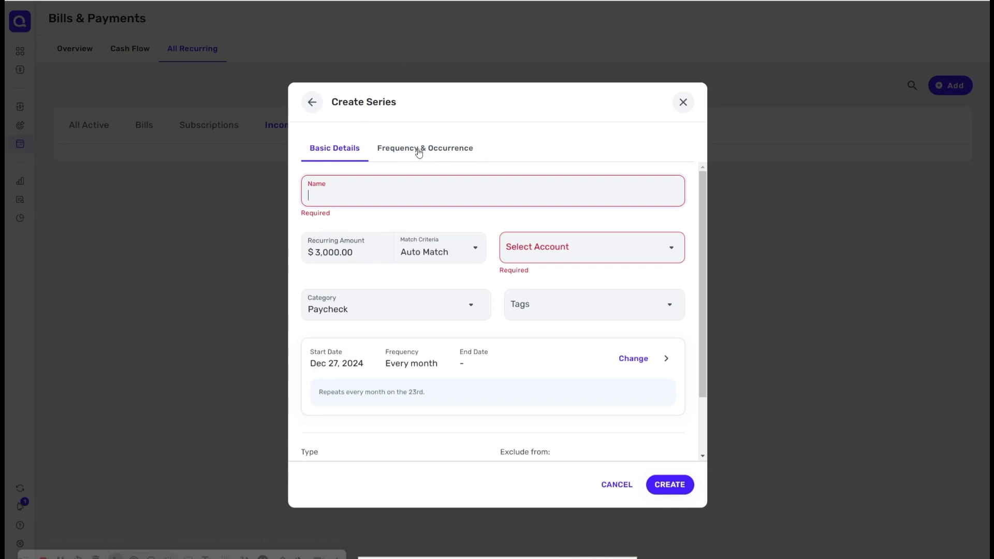
Step: Name the series Paycheck, assign it to 360 Personal Checking, create it and close the confirmation
{"action": "type", "text": "Paych"}
{"action": "type", "text": "e"}
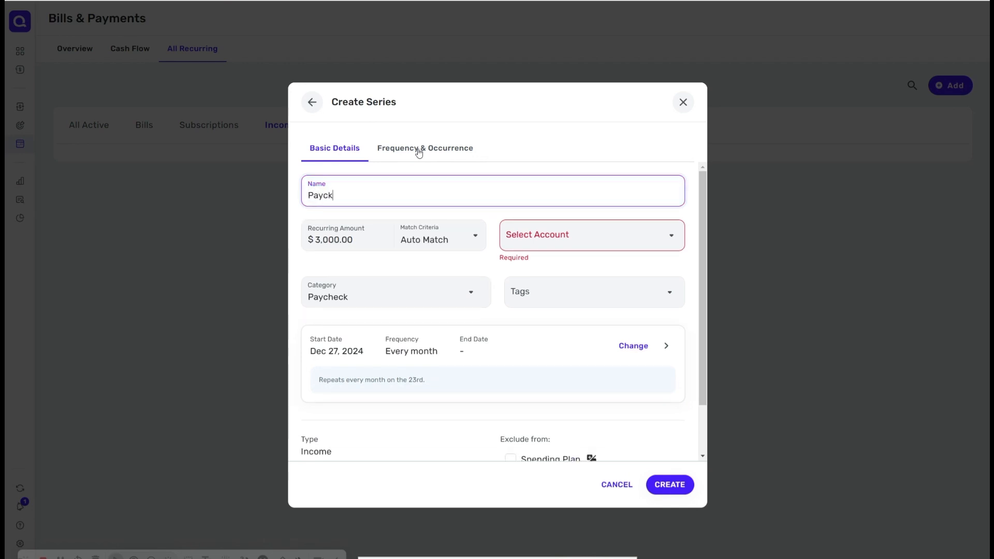
{"action": "key", "text": "BackSpace"}
{"action": "type", "text": "heck"}
{"action": "left_click", "coordinate": [574, 234]}
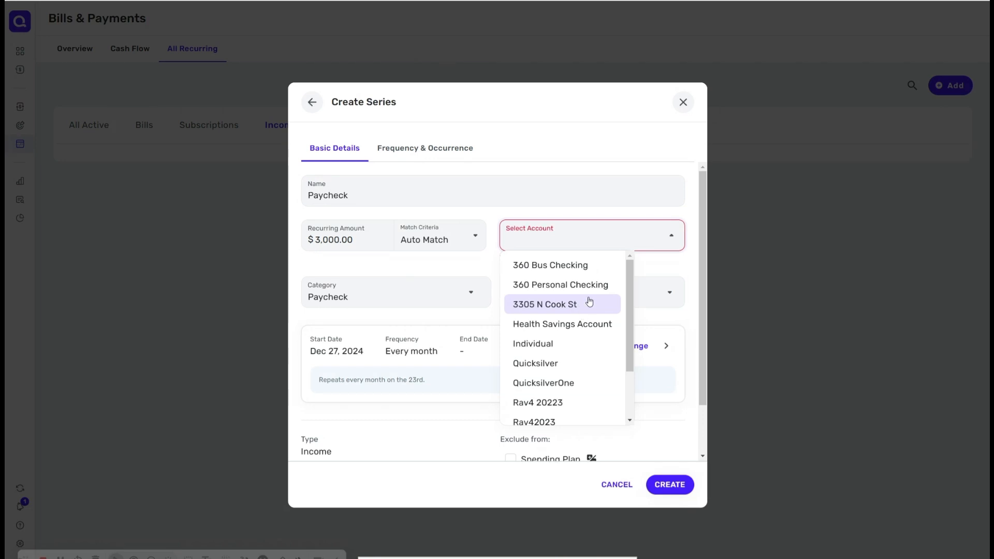
{"action": "left_click", "coordinate": [594, 284]}
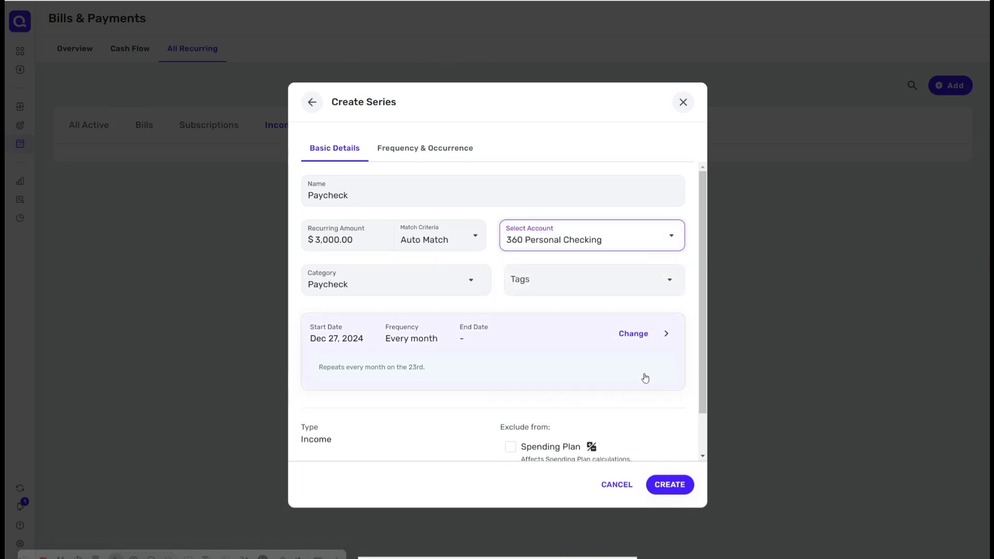
{"action": "left_click", "coordinate": [669, 484]}
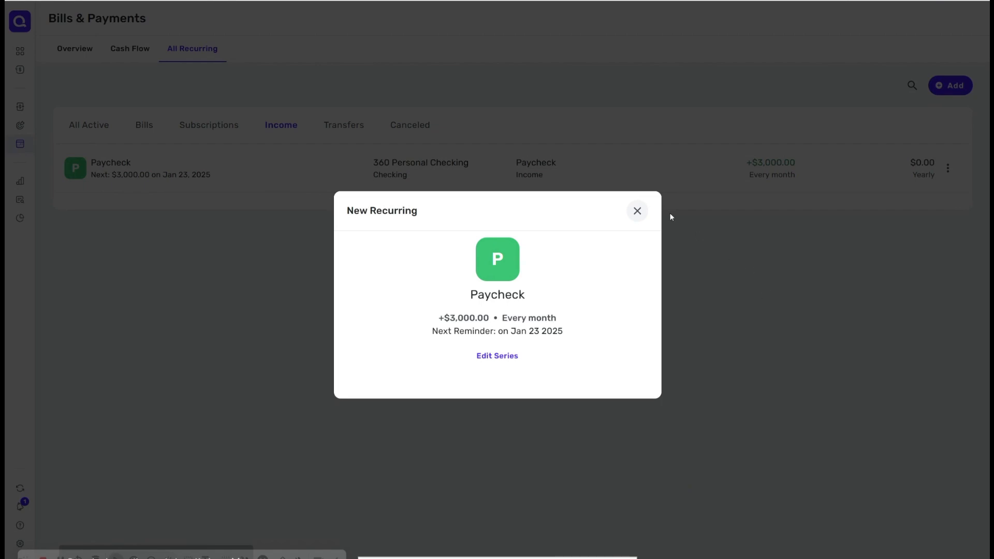
{"action": "left_click", "coordinate": [646, 212]}
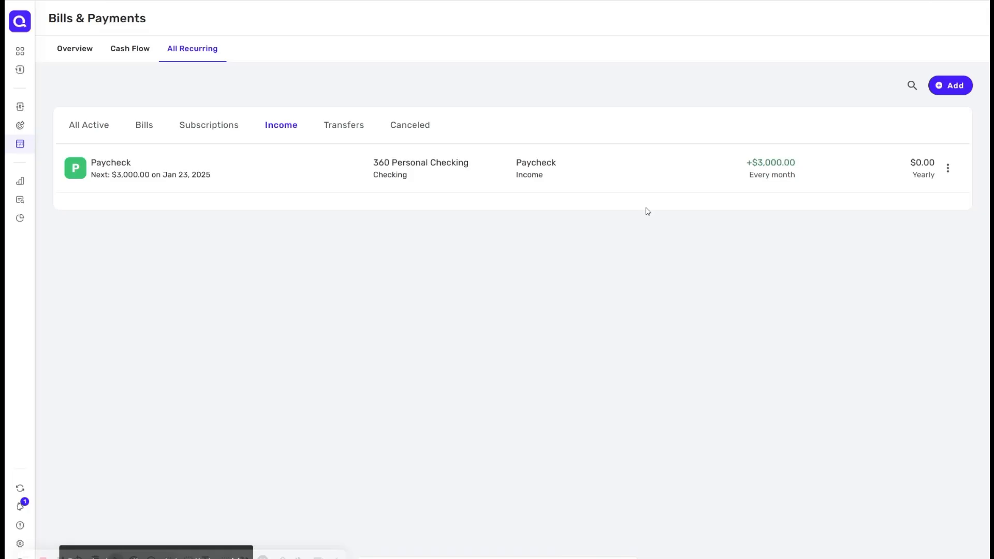
Step: Start adding another recurring item manually with the Paycheck category
{"action": "left_click", "coordinate": [945, 85]}
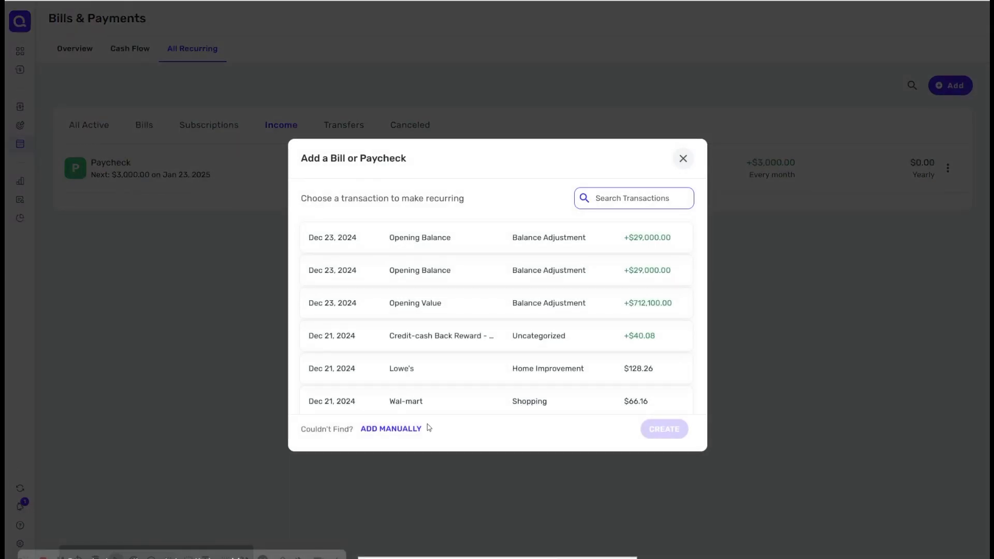
{"action": "left_click", "coordinate": [413, 428]}
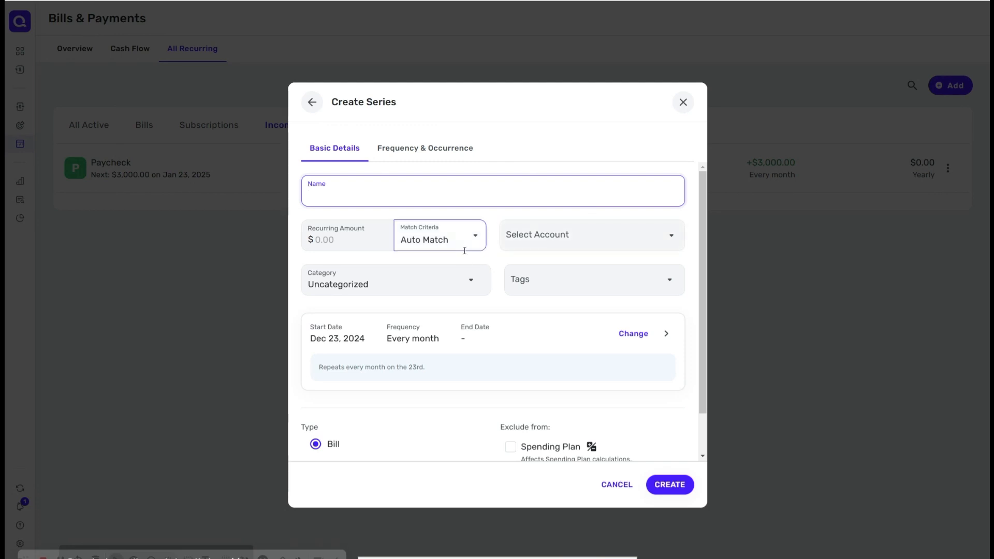
{"action": "left_click", "coordinate": [463, 284]}
{"action": "type", "text": "Payc"}
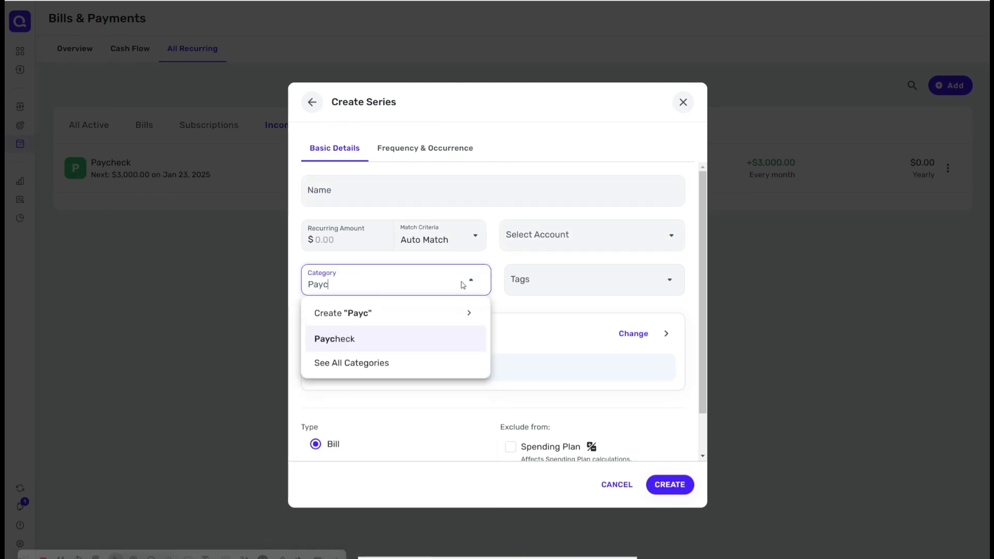
{"action": "left_click", "coordinate": [381, 340]}
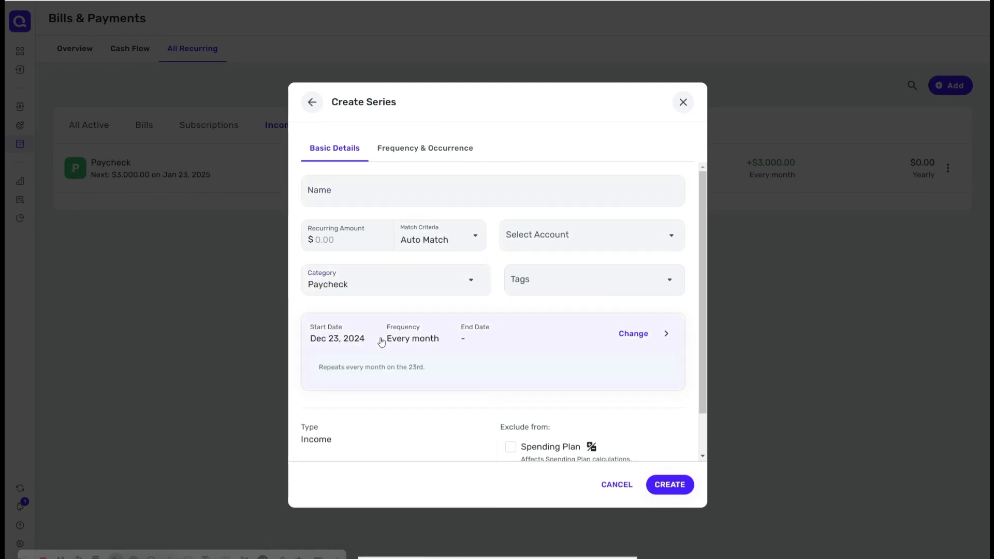
Step: Set the series start date to Jan 10, 2025 and try to create it
{"action": "left_click", "coordinate": [454, 341]}
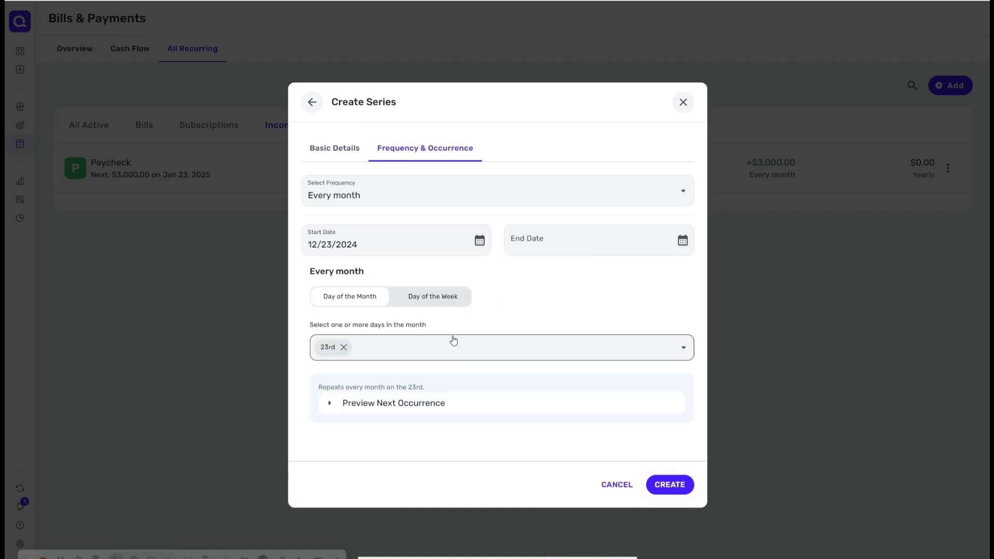
{"action": "left_click", "coordinate": [477, 242]}
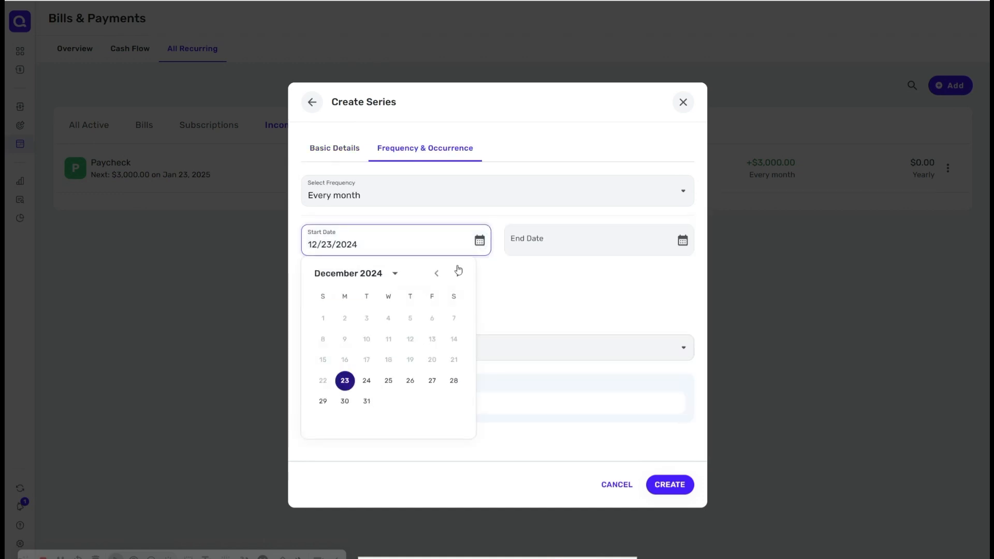
{"action": "left_click", "coordinate": [459, 275]}
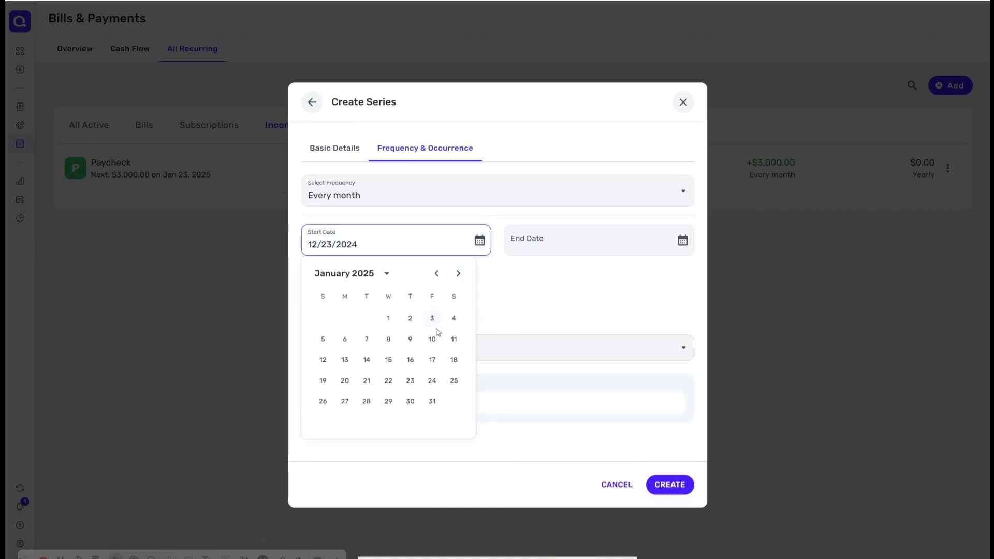
{"action": "left_click", "coordinate": [433, 358]}
{"action": "left_click", "coordinate": [433, 340]}
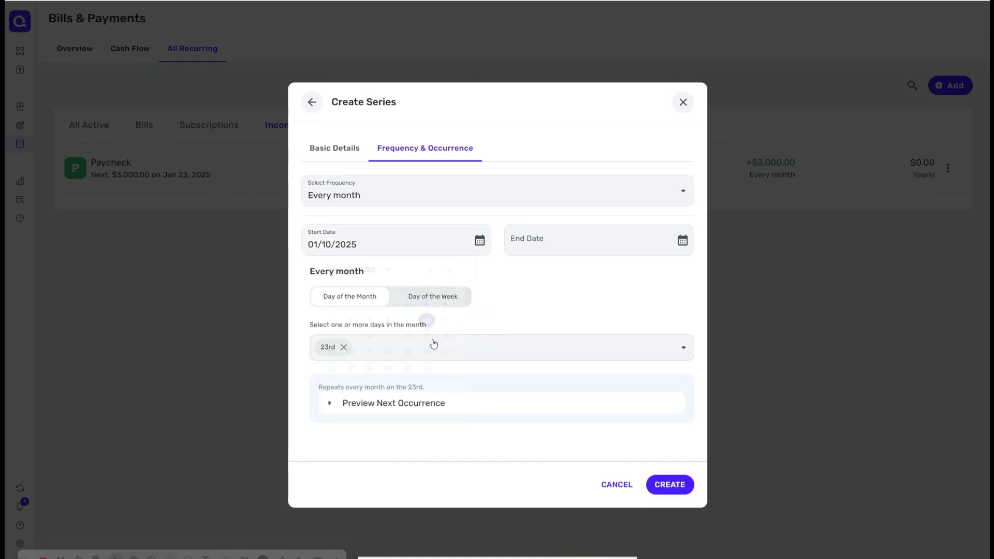
{"action": "left_click", "coordinate": [679, 489]}
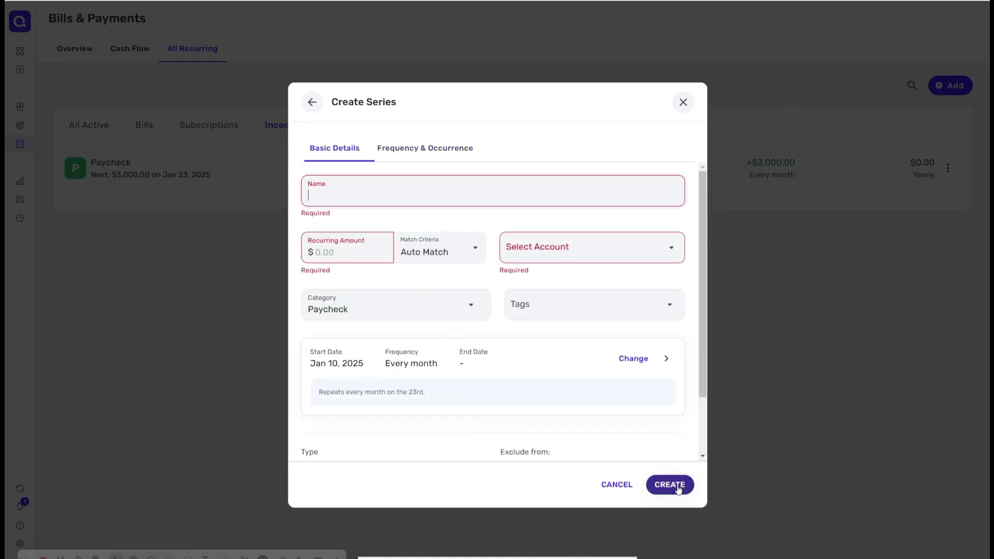
Step: Name the series Paycheck 1 and set the recurring amount to $3,000.00
{"action": "left_click", "coordinate": [394, 200]}
{"action": "type", "text": "Paycheck"}
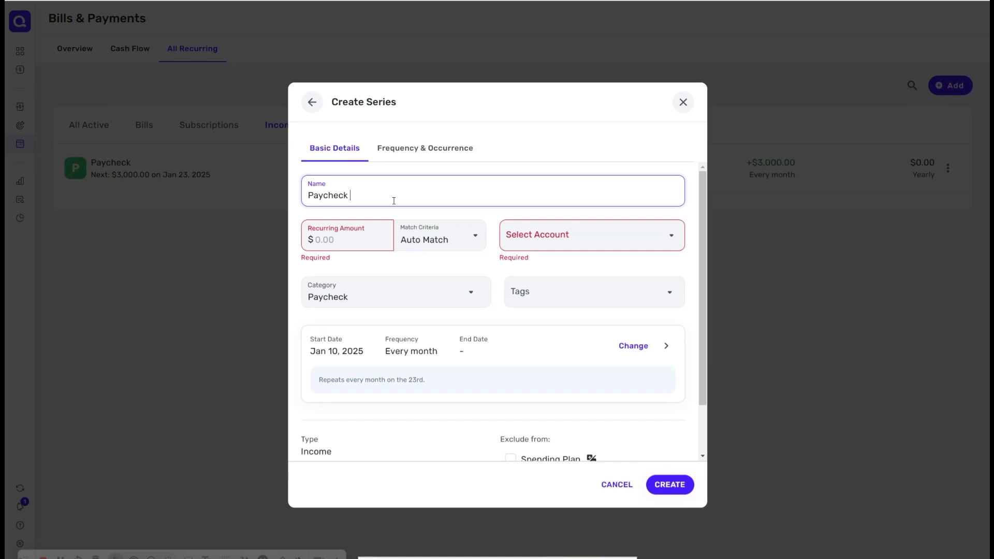
{"action": "type", "text": " 1"}
{"action": "left_click", "coordinate": [352, 240]}
{"action": "type", "text": "2"}
{"action": "key", "text": "BackSpace"}
{"action": "type", "text": "3000"}
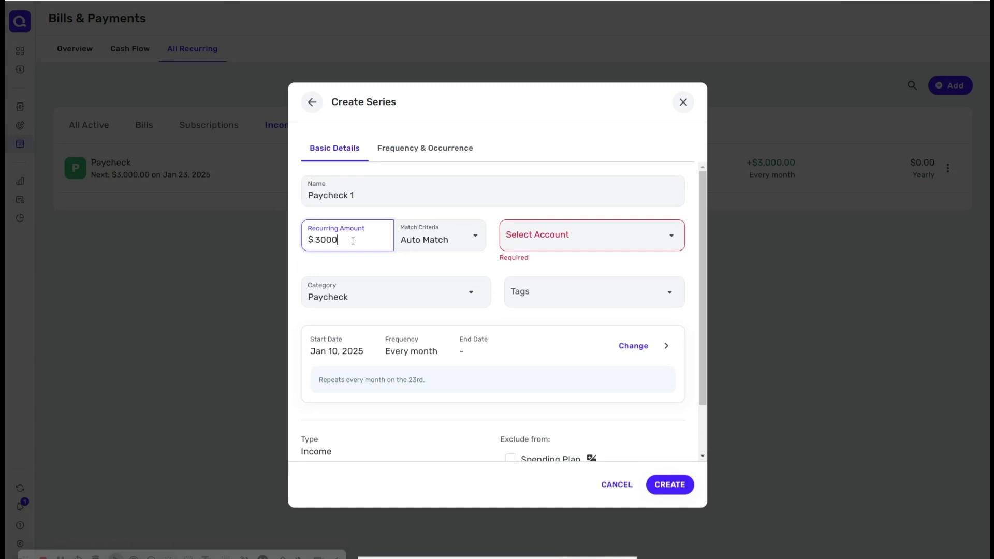
Step: Assign the series to 360 Personal Checking, create it and close the confirmation
{"action": "left_click", "coordinate": [579, 235]}
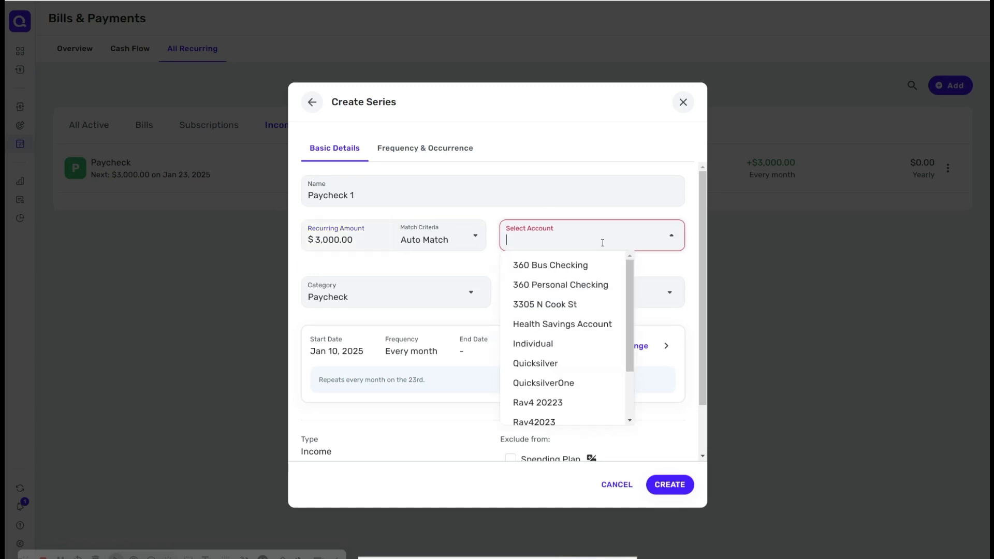
{"action": "left_click", "coordinate": [593, 286]}
{"action": "left_click", "coordinate": [616, 286]}
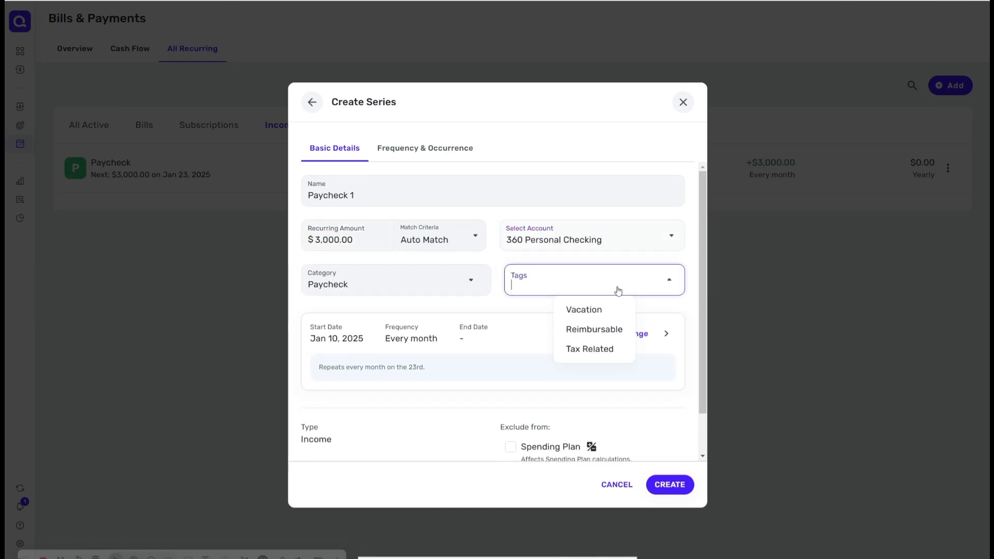
{"action": "left_click", "coordinate": [516, 307]}
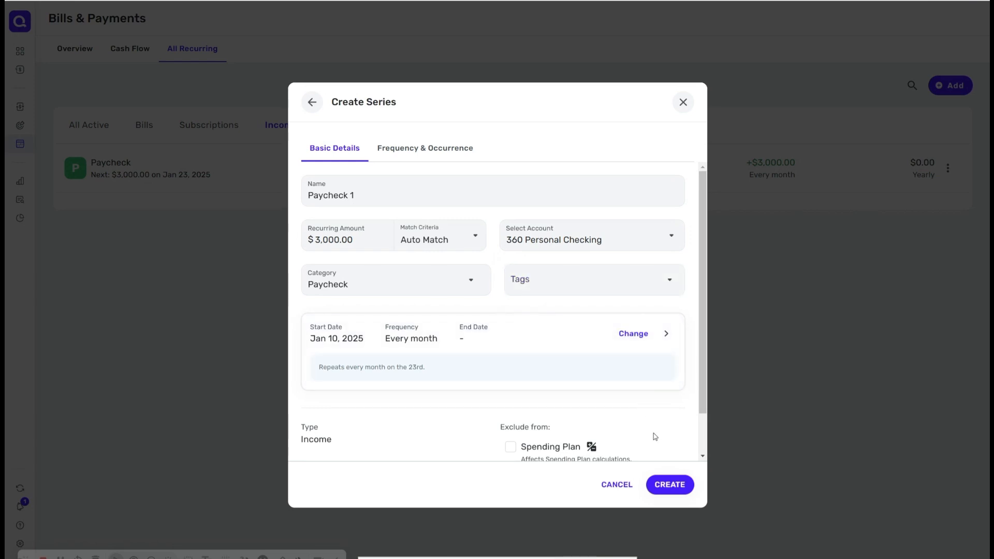
{"action": "left_click", "coordinate": [670, 485]}
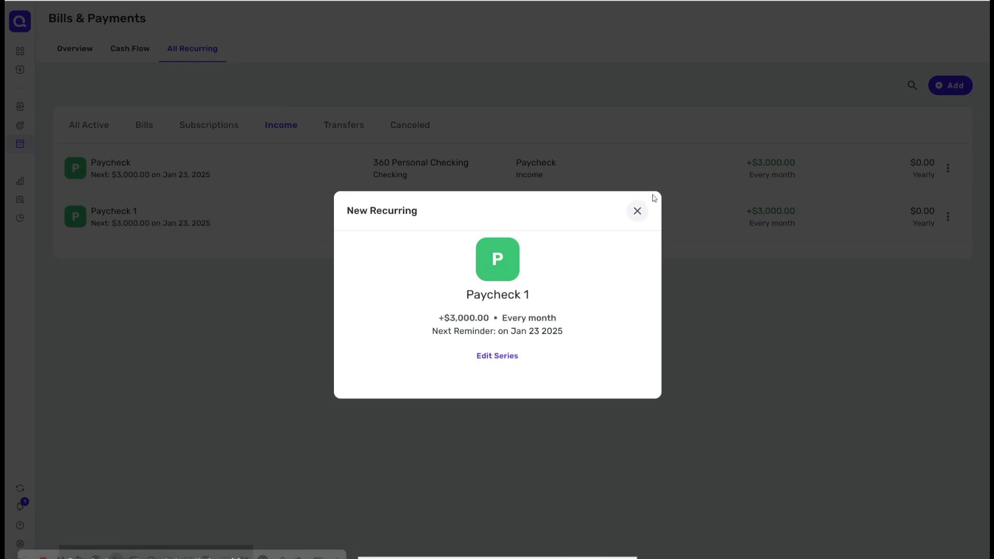
{"action": "left_click", "coordinate": [637, 212]}
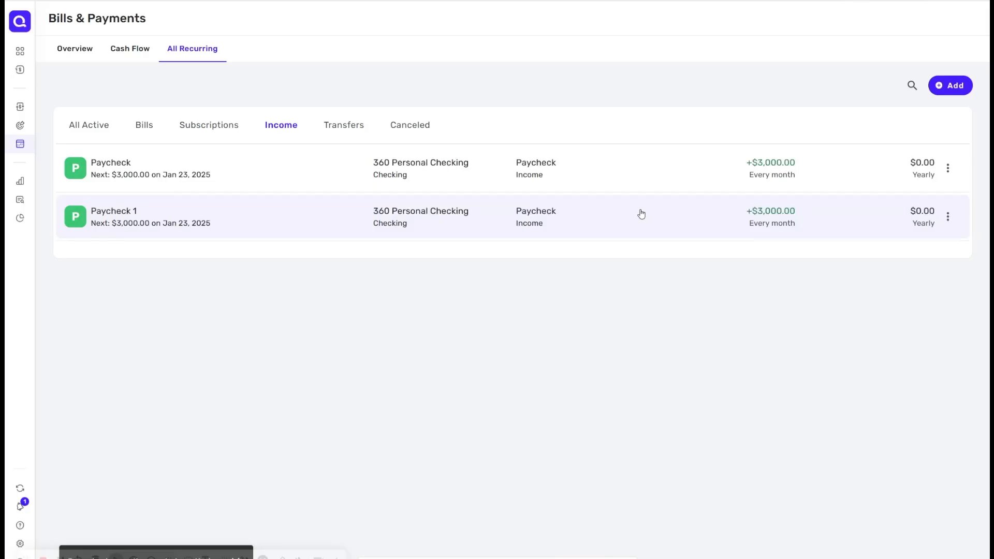
Step: Browse the Transfers, Canceled and All Active recurring lists
{"action": "left_click", "coordinate": [345, 129]}
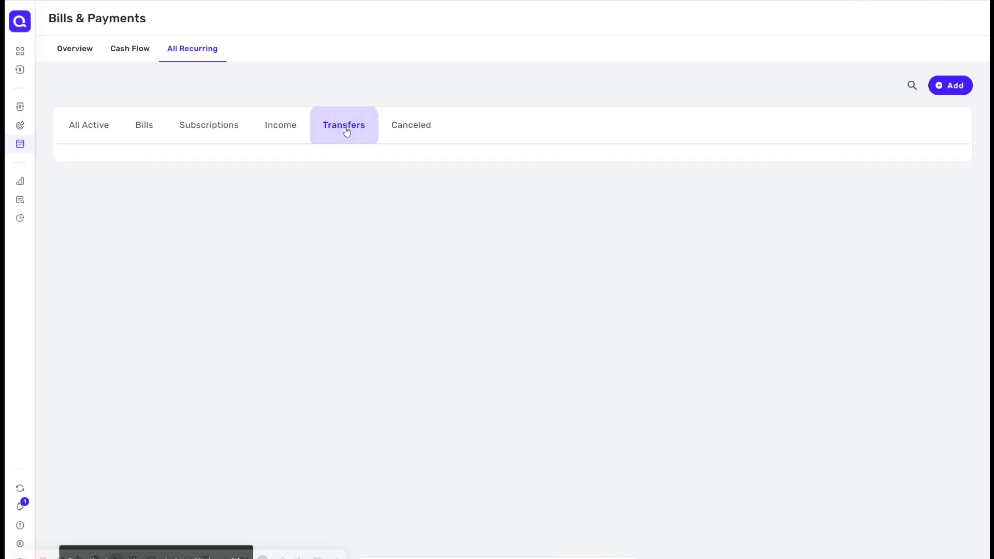
{"action": "left_click", "coordinate": [393, 132]}
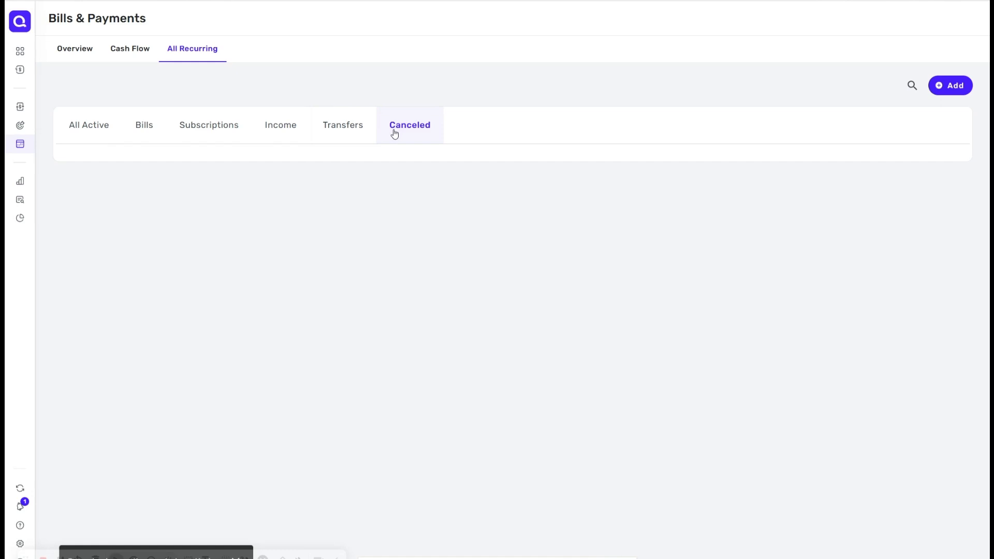
{"action": "left_click", "coordinate": [105, 131]}
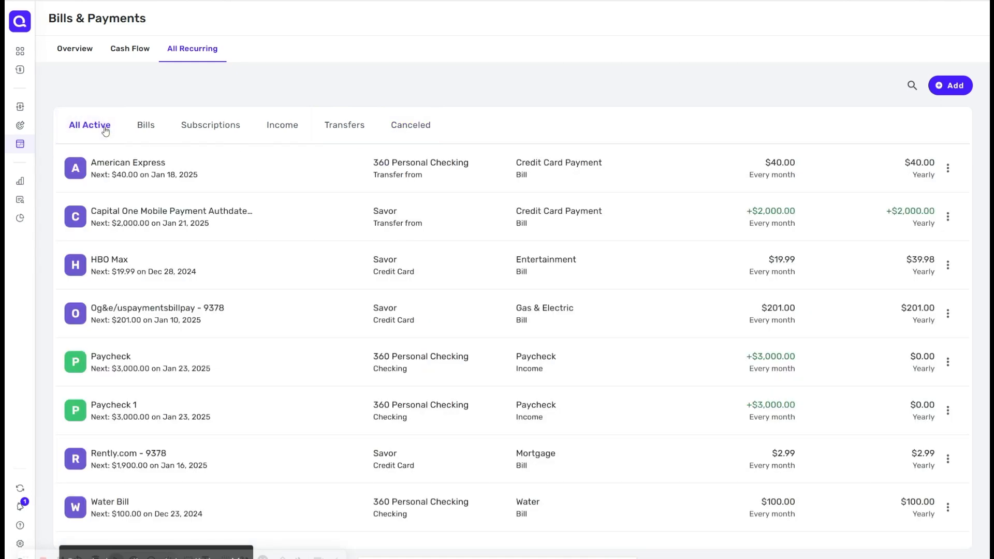
Step: On Cash Flow, hide the vehicle loan, home loan, vehicle and real estate accounts from the chart
{"action": "left_click", "coordinate": [119, 52]}
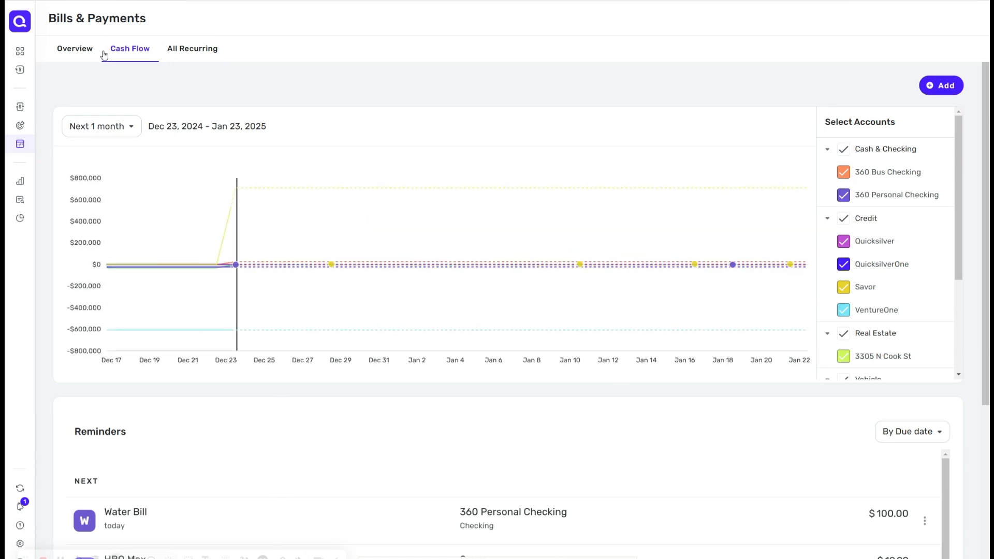
{"action": "scroll", "coordinate": [906, 311], "scroll_direction": "down", "scroll_amount": 3}
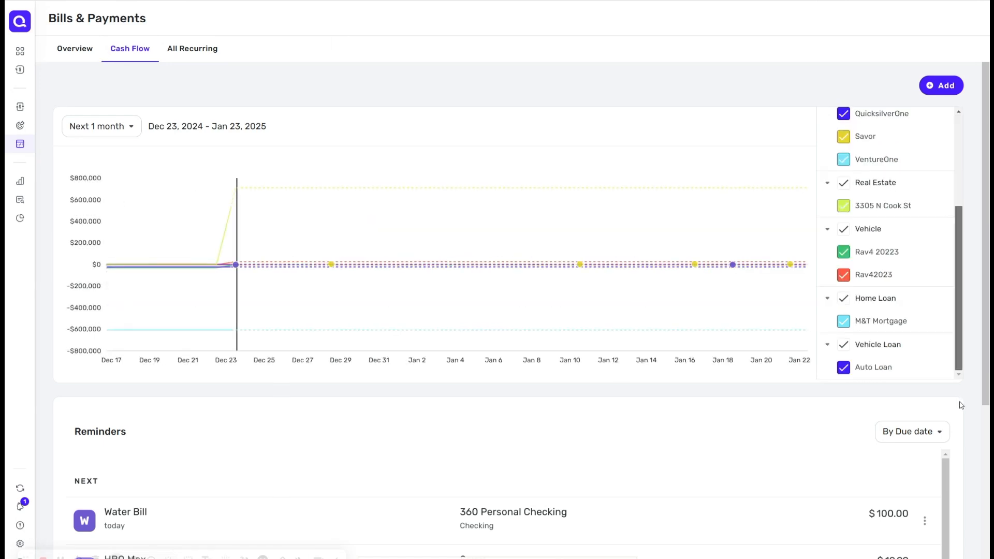
{"action": "left_click", "coordinate": [844, 368]}
{"action": "left_click", "coordinate": [844, 321]}
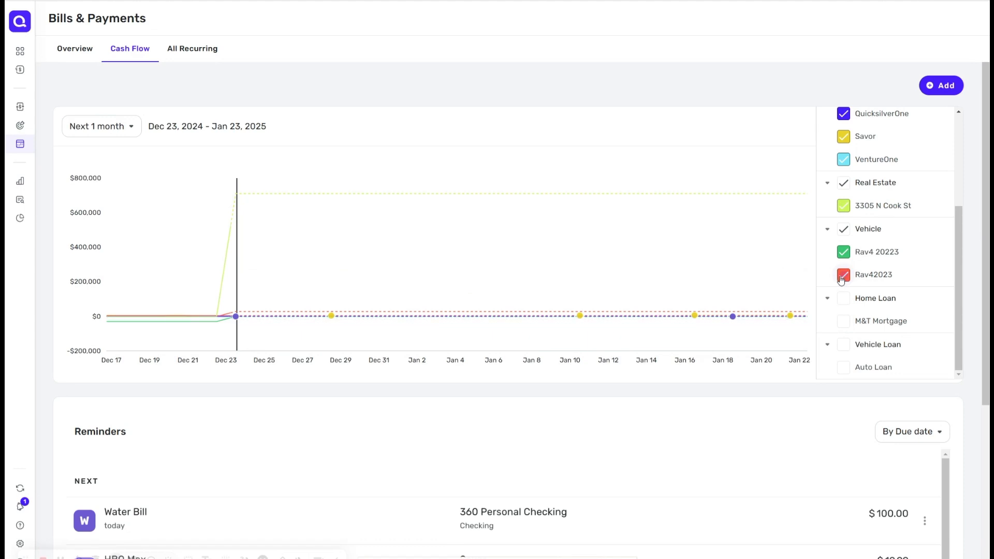
{"action": "left_click", "coordinate": [842, 278]}
{"action": "left_click", "coordinate": [844, 252]}
{"action": "left_click", "coordinate": [844, 213]}
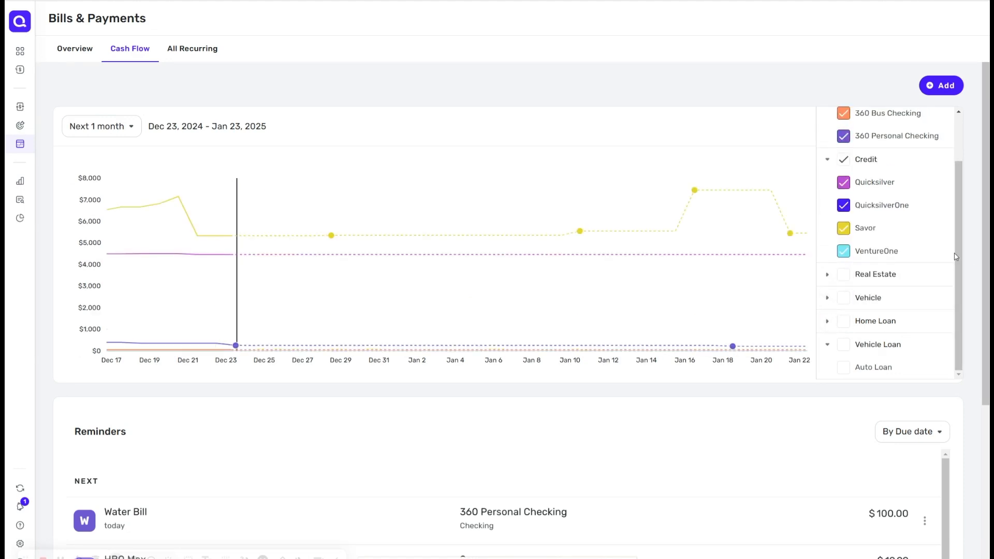
Step: Hide the Savor, QuicksilverOne, Quicksilver and VentureOne credit accounts from the cash flow chart
{"action": "scroll", "coordinate": [956, 257], "scroll_direction": "up", "scroll_amount": 2}
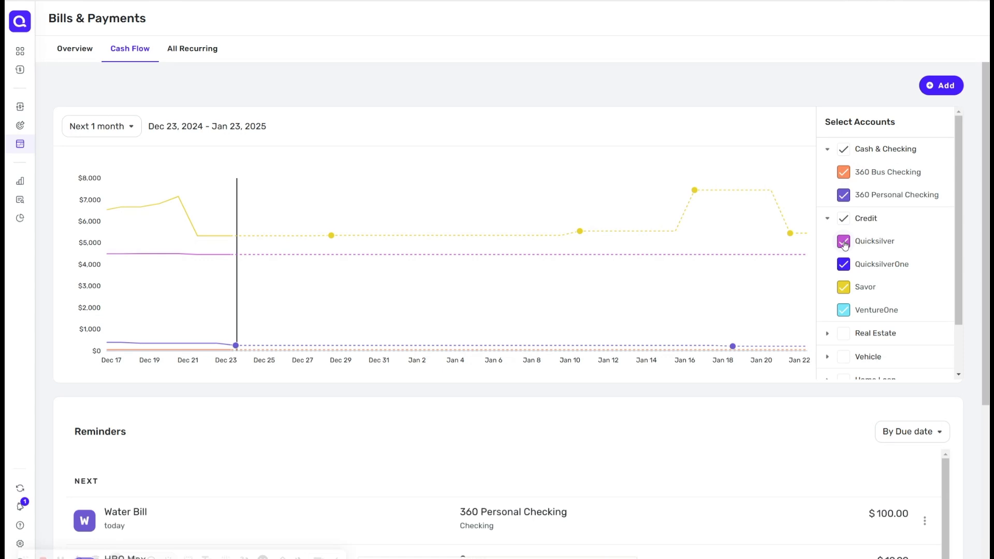
{"action": "left_click", "coordinate": [843, 288]}
{"action": "left_click", "coordinate": [843, 264]}
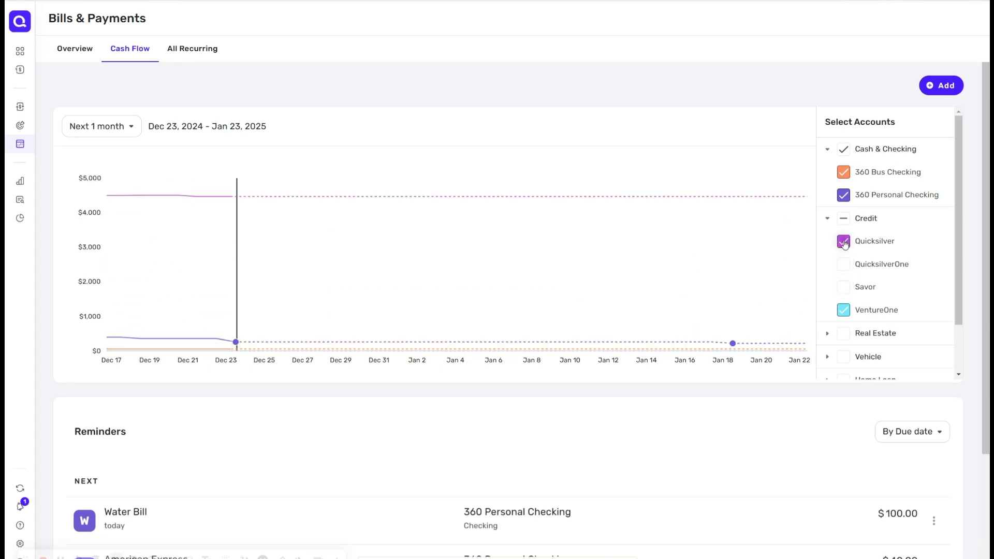
{"action": "left_click", "coordinate": [844, 242]}
{"action": "left_click", "coordinate": [844, 310]}
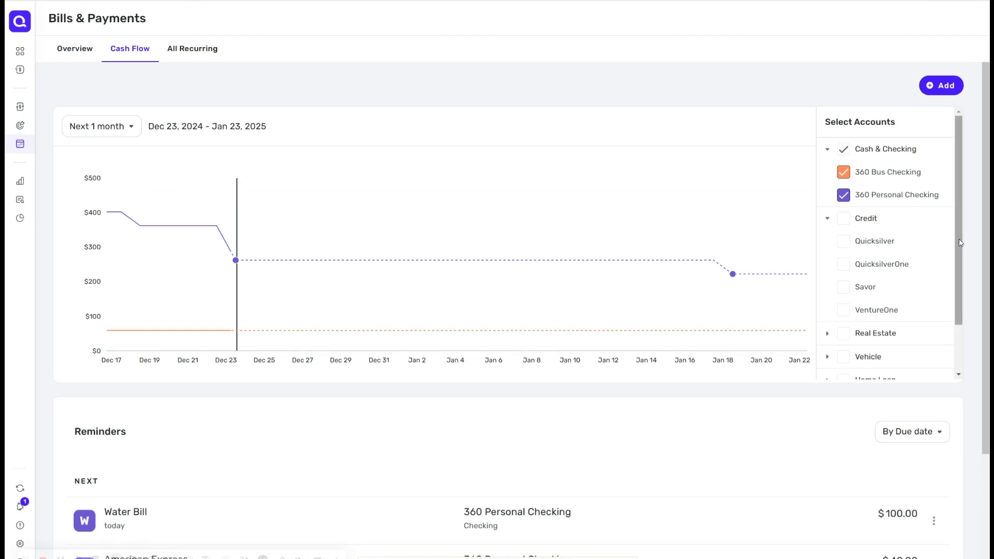
Step: Review the reminders listed below the cash flow chart
{"action": "scroll", "coordinate": [960, 242], "scroll_direction": "down", "scroll_amount": 1}
{"action": "scroll", "coordinate": [989, 264], "scroll_direction": "down", "scroll_amount": 3}
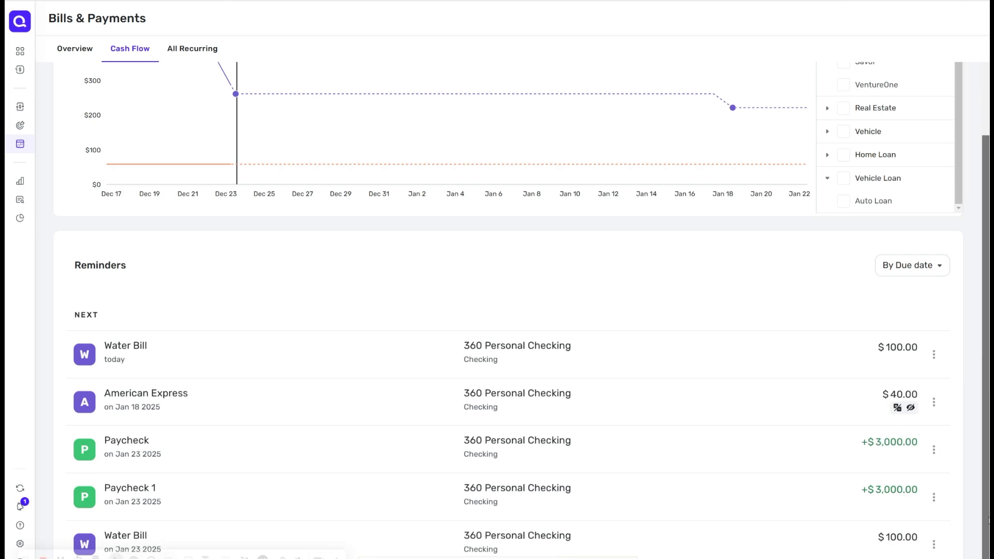
{"action": "scroll", "coordinate": [935, 492], "scroll_direction": "up", "scroll_amount": 3}
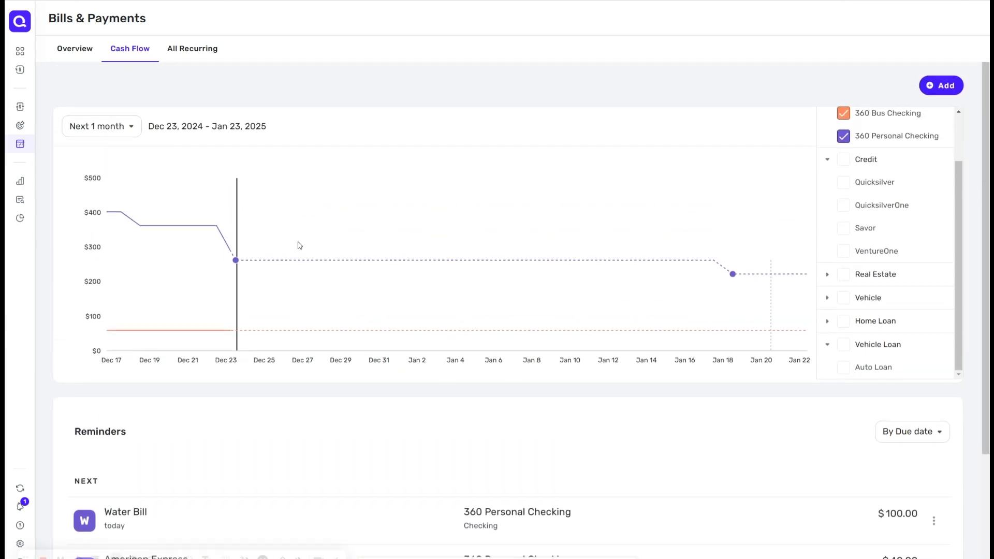
Step: From Overview, start adding a recurring item manually with 360 Personal Checking and the Paycheck category
{"action": "left_click", "coordinate": [85, 49]}
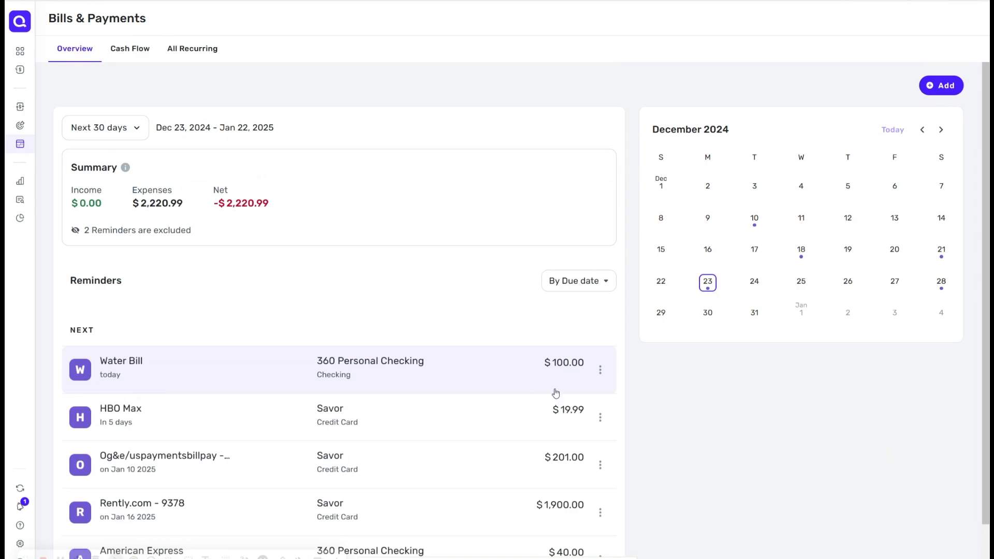
{"action": "left_click", "coordinate": [934, 87]}
{"action": "left_click", "coordinate": [404, 426]}
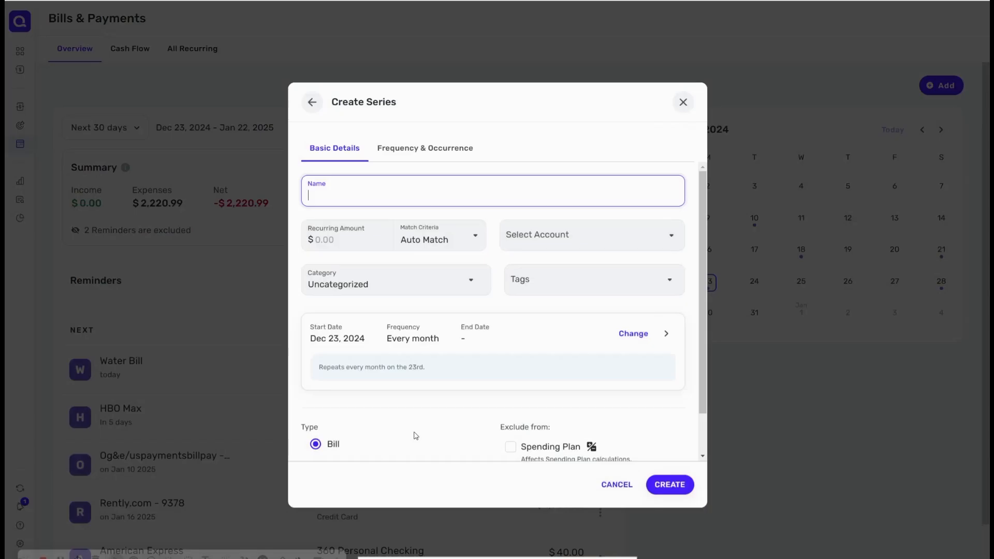
{"action": "left_click", "coordinate": [559, 239]}
{"action": "left_click", "coordinate": [549, 284]}
{"action": "left_click", "coordinate": [437, 282]}
{"action": "type", "text": "Payche"}
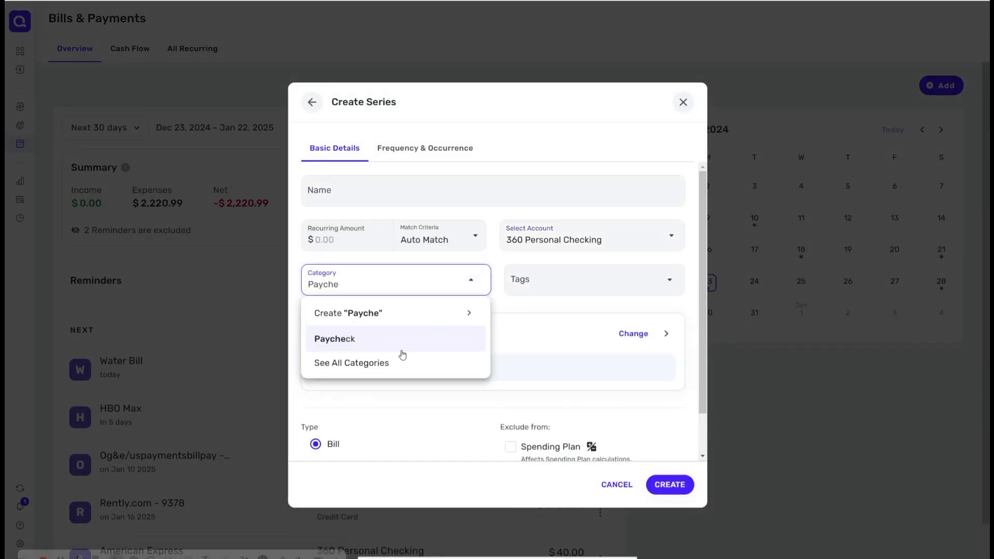
{"action": "left_click", "coordinate": [402, 351]}
Step: Set the start date to Dec 27, 2024, repeating monthly on the 27th, and try to create it
{"action": "left_click", "coordinate": [482, 342]}
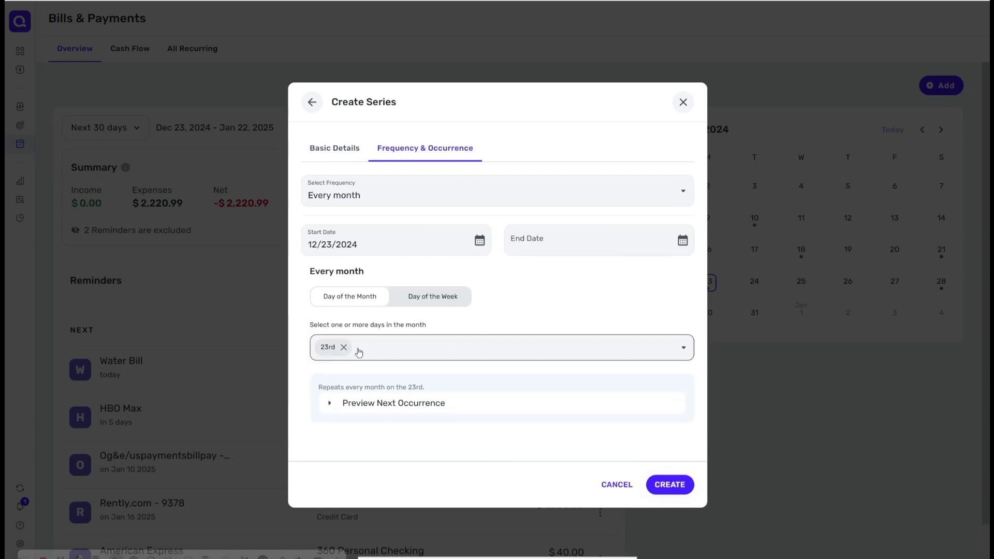
{"action": "left_click", "coordinate": [344, 347]}
{"action": "left_click", "coordinate": [480, 241]}
{"action": "left_click", "coordinate": [436, 382]}
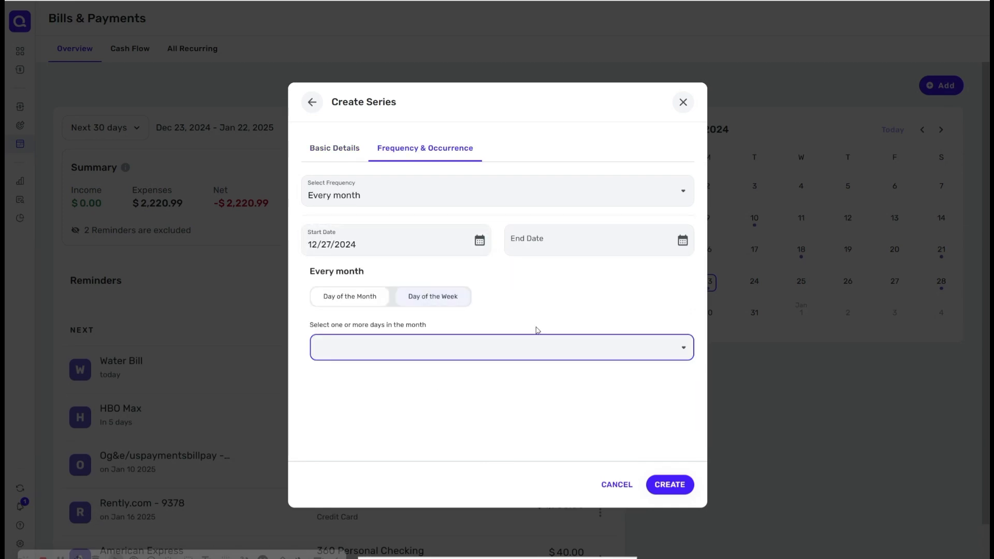
{"action": "left_click", "coordinate": [669, 346]}
{"action": "scroll", "coordinate": [514, 438], "scroll_direction": "down", "scroll_amount": 10}
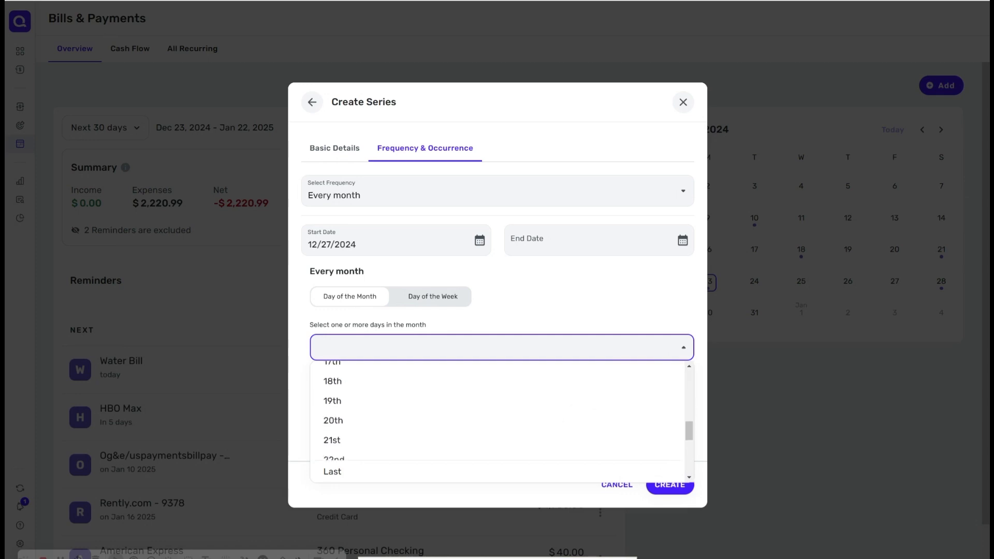
{"action": "scroll", "coordinate": [544, 444], "scroll_direction": "up", "scroll_amount": 4}
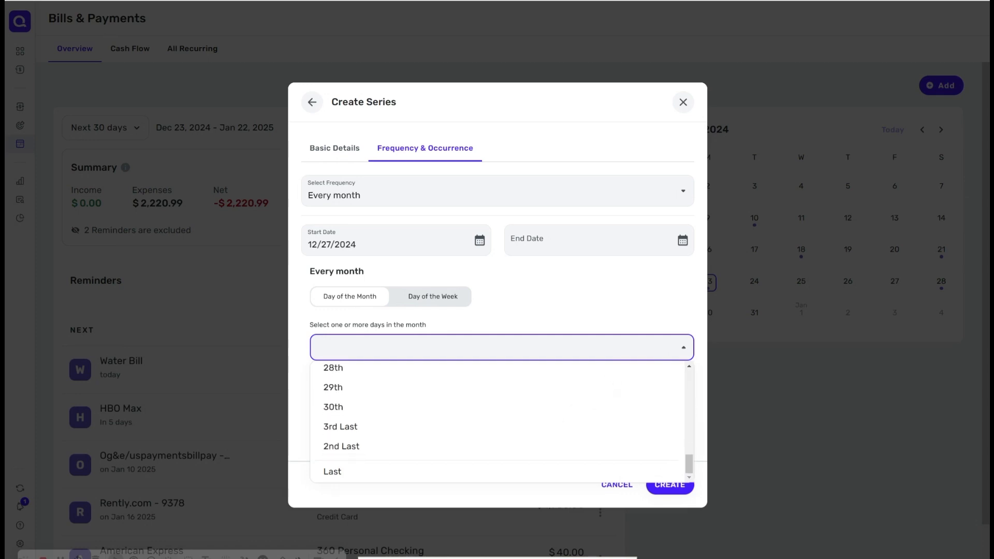
{"action": "left_click", "coordinate": [543, 445]}
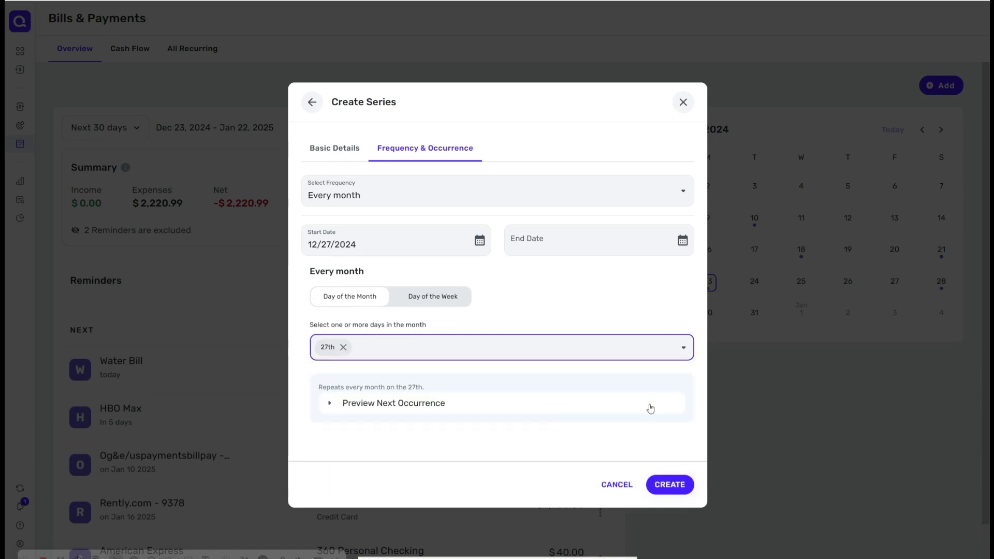
{"action": "left_click", "coordinate": [676, 485]}
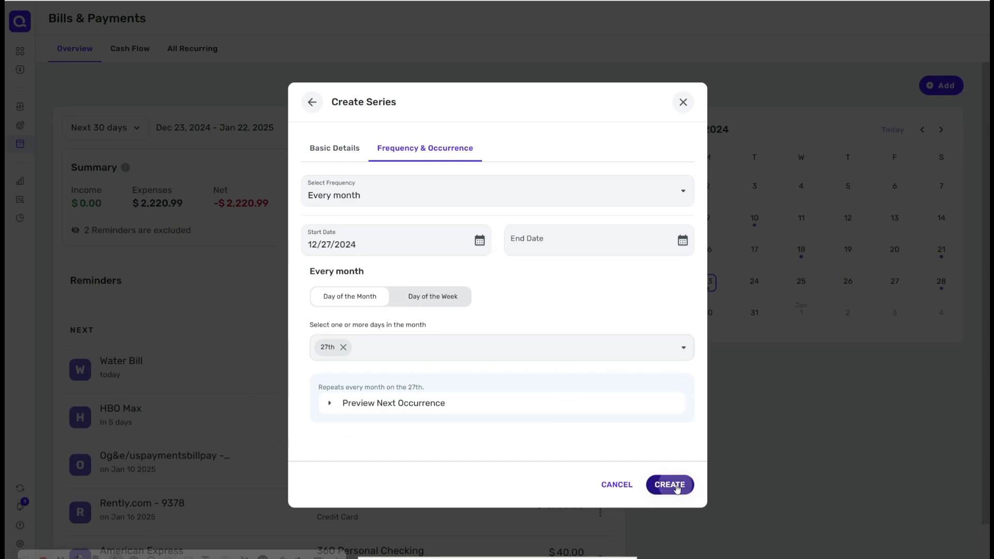
Step: Enter a recurring amount of $3,000.00 and name the recurring item Paycheck 2
{"action": "left_click", "coordinate": [332, 248]}
{"action": "type", "text": "3000"}
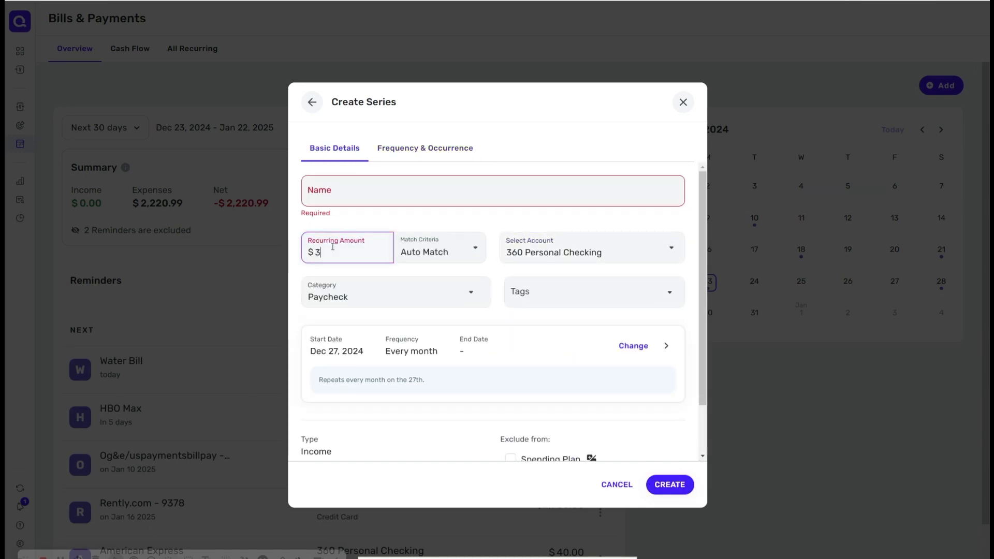
{"action": "left_click", "coordinate": [338, 190]}
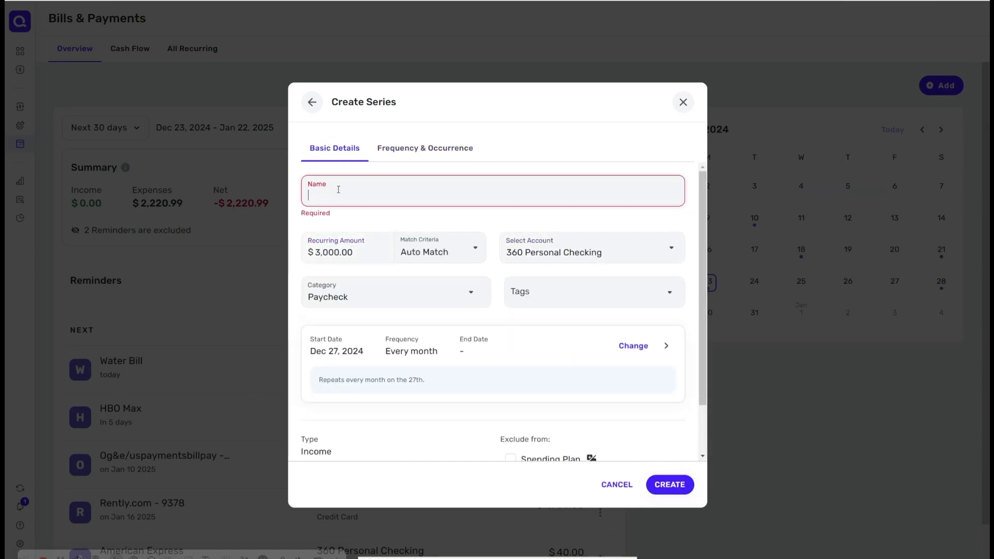
{"action": "type", "text": "Paycheck"}
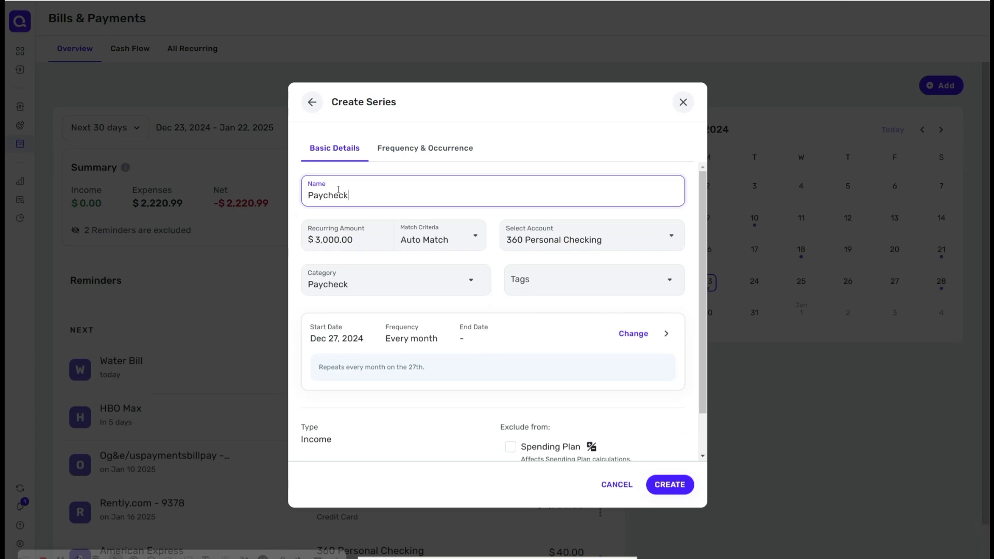
{"action": "type", "text": " 1"}
{"action": "key", "text": "BackSpace"}
{"action": "type", "text": "2"}
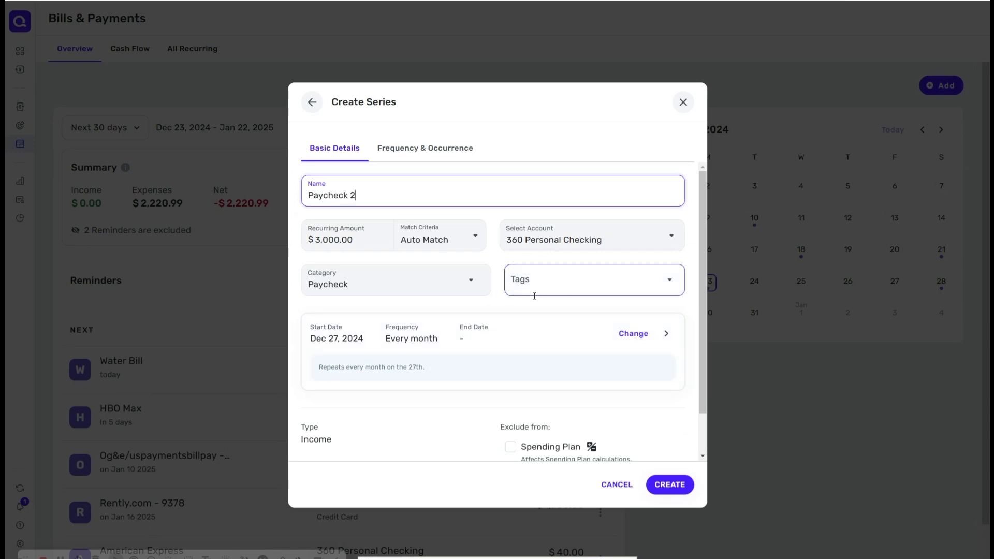
Step: Create the Paycheck 2 series repeating monthly by day of the month on the 27th, then close the confirmation
{"action": "left_click", "coordinate": [430, 332]}
{"action": "left_click", "coordinate": [440, 296]}
{"action": "left_click", "coordinate": [449, 349]}
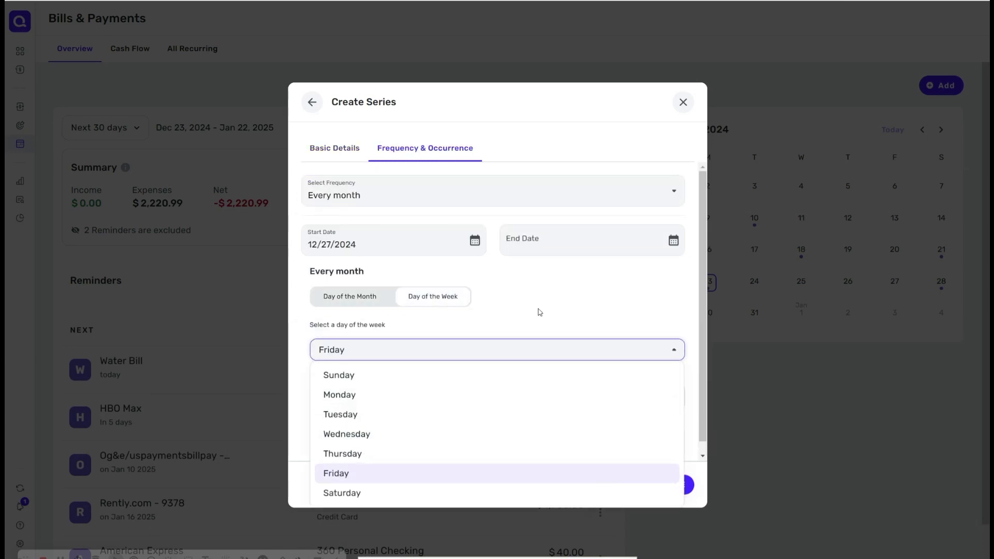
{"action": "left_click", "coordinate": [538, 311]}
{"action": "left_click", "coordinate": [351, 296]}
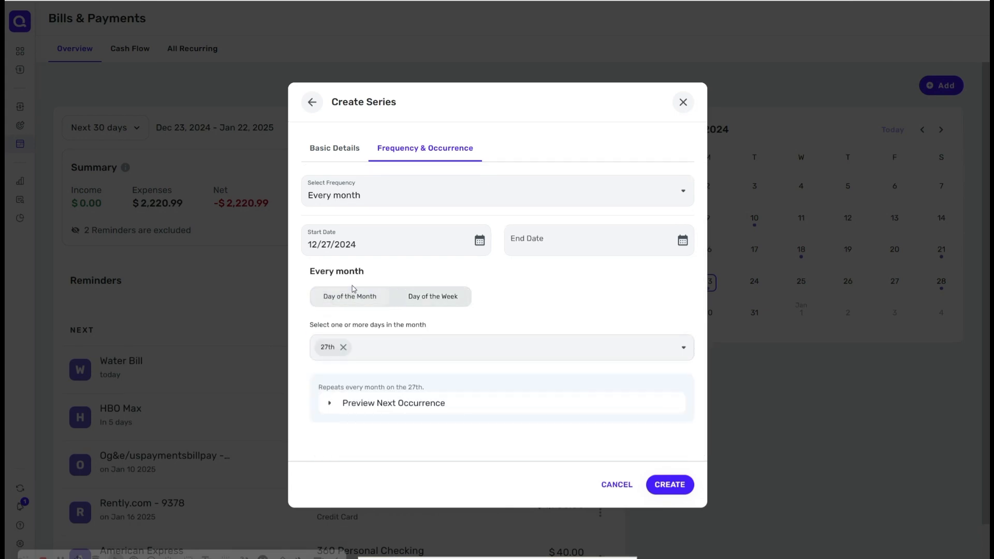
{"action": "left_click", "coordinate": [670, 484]}
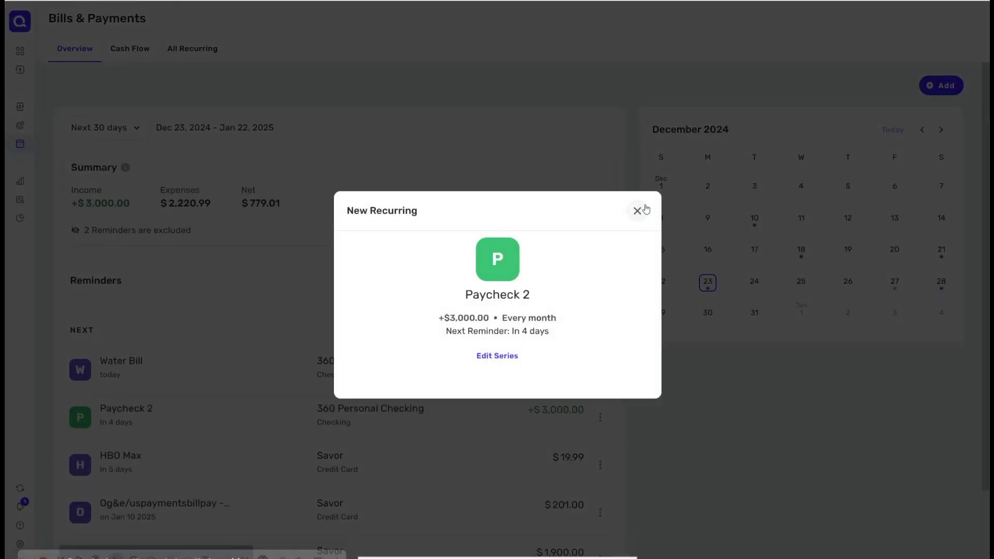
{"action": "left_click", "coordinate": [638, 212]}
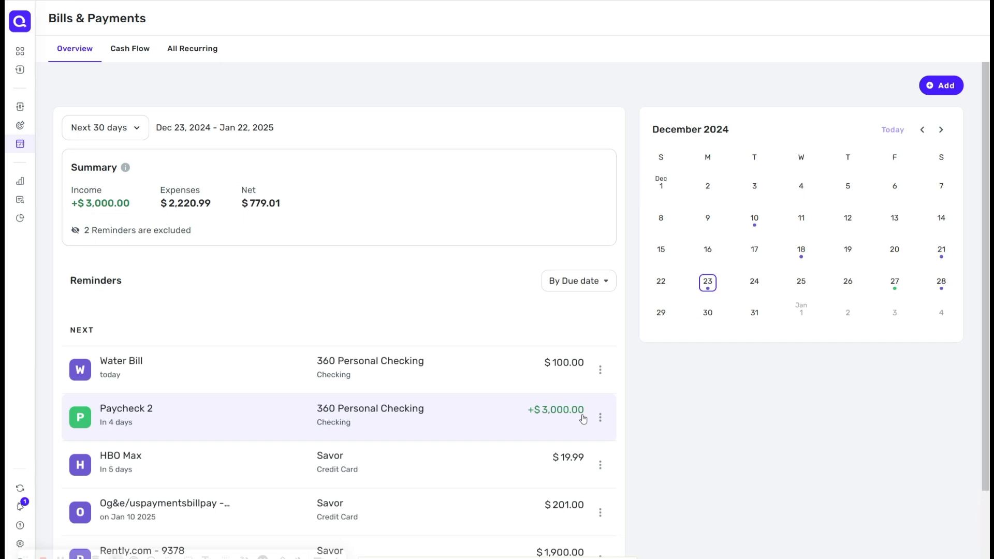
Step: Review the Cash Flow and All Recurring views of Bills & Payments
{"action": "left_click", "coordinate": [129, 50]}
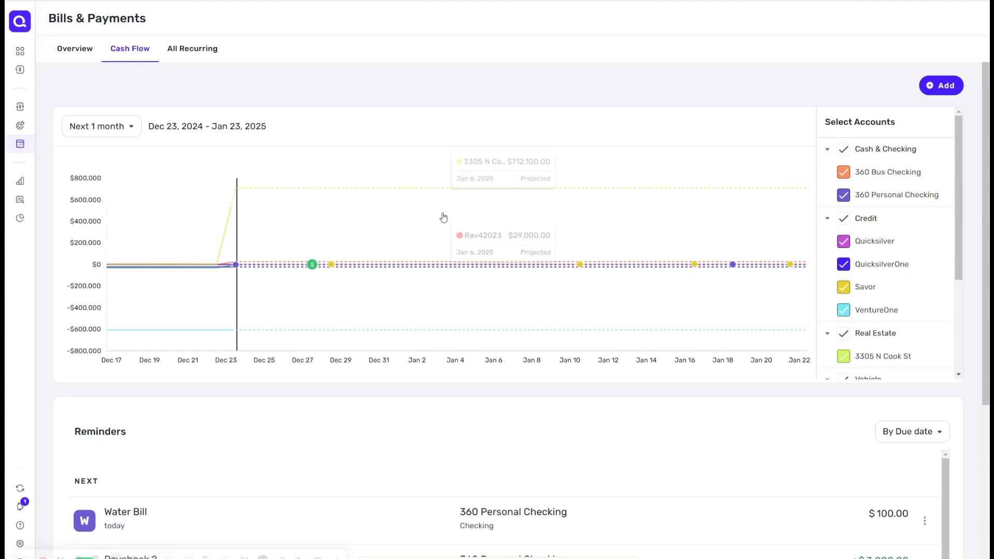
{"action": "left_click", "coordinate": [202, 49]}
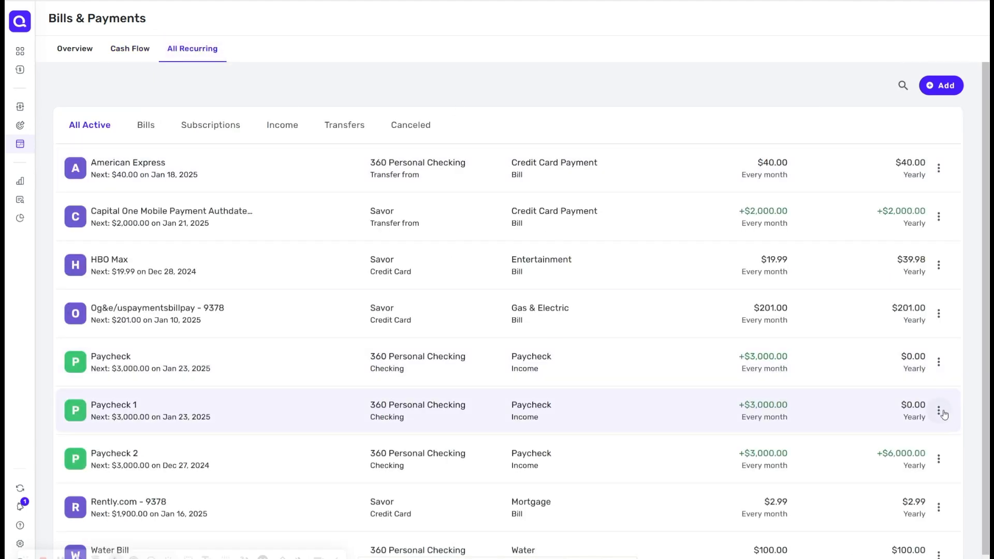
Step: Open Investments and dismiss the Track your total gain tip
{"action": "mouse_move", "coordinate": [25, 167]}
{"action": "left_click", "coordinate": [44, 180]}
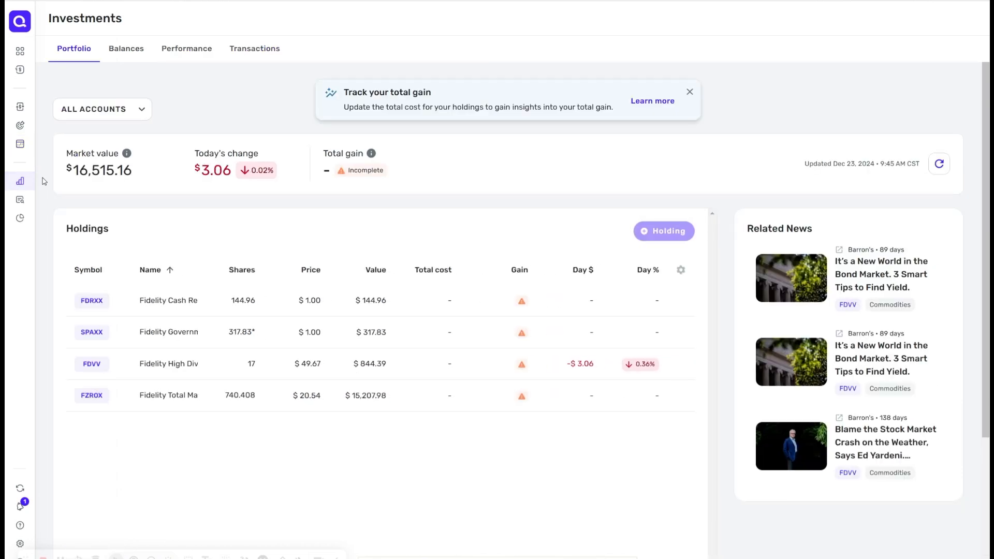
{"action": "left_click", "coordinate": [691, 93]}
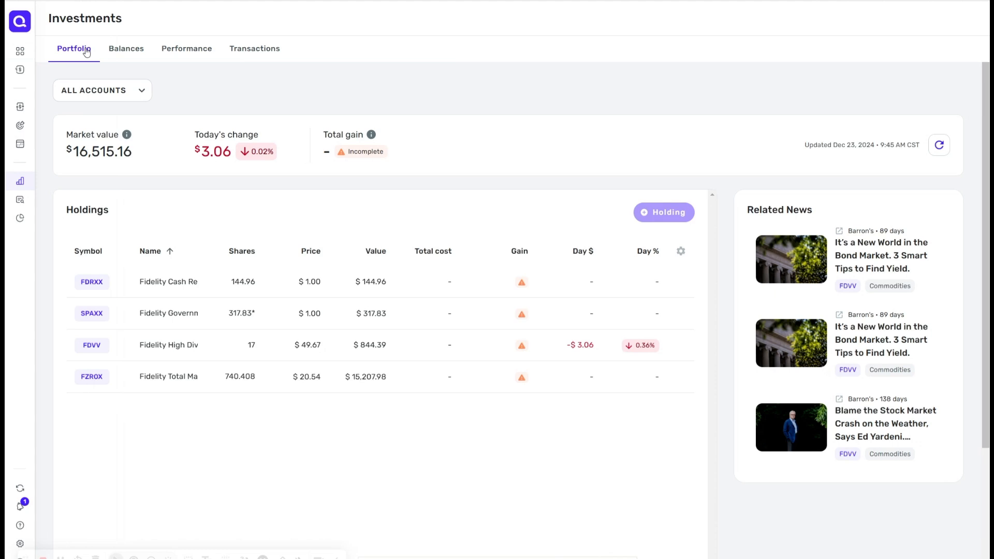
Step: Browse the Investments Portfolio, Balances, Performance and Transactions views
{"action": "left_click", "coordinate": [113, 52]}
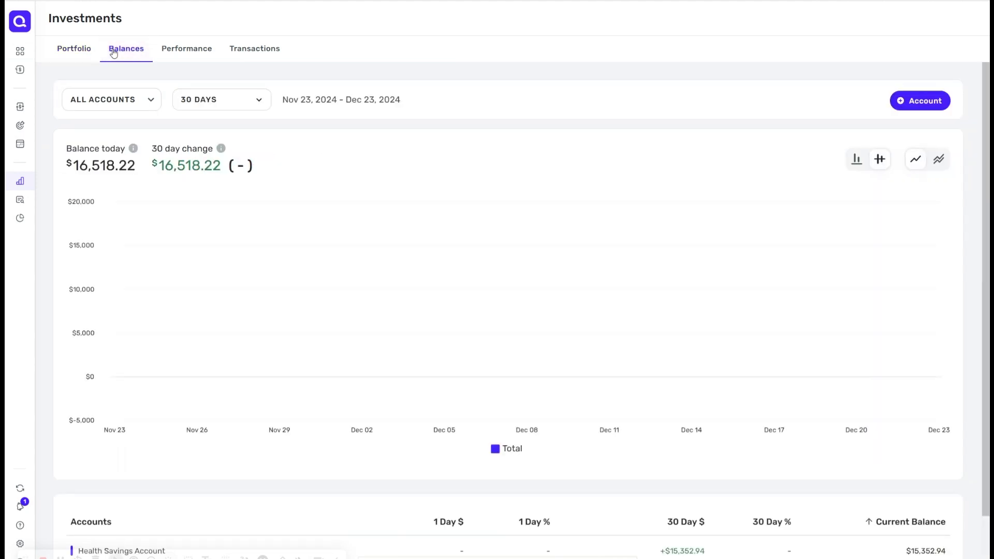
{"action": "left_click", "coordinate": [184, 54]}
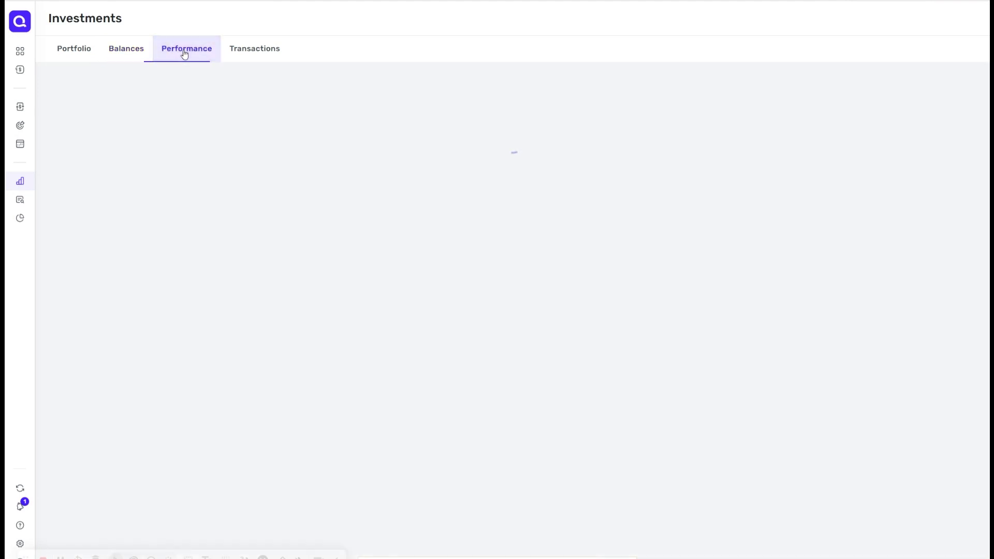
{"action": "left_click", "coordinate": [240, 54]}
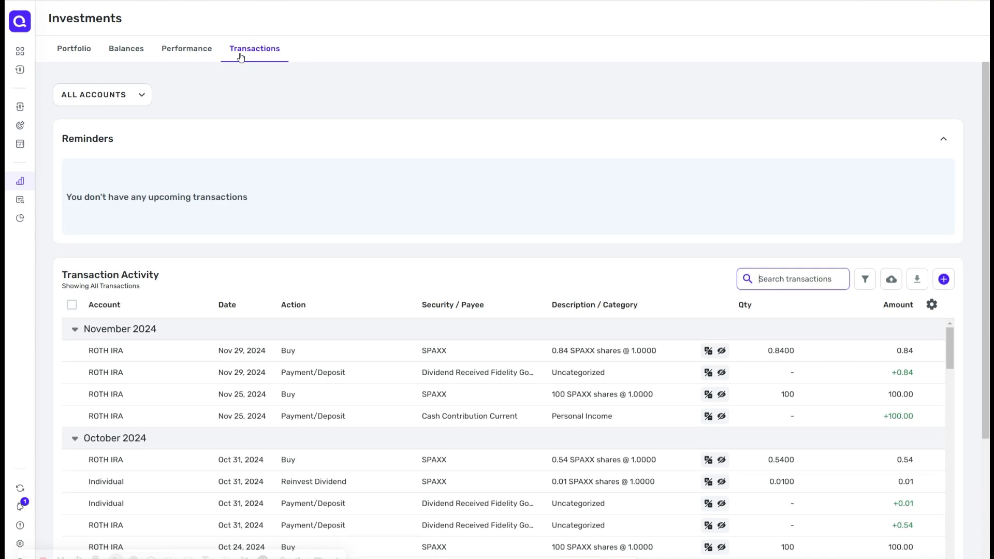
{"action": "scroll", "coordinate": [508, 438], "scroll_direction": "down", "scroll_amount": 1}
{"action": "scroll", "coordinate": [508, 438], "scroll_direction": "up", "scroll_amount": 1}
{"action": "left_click", "coordinate": [80, 49]}
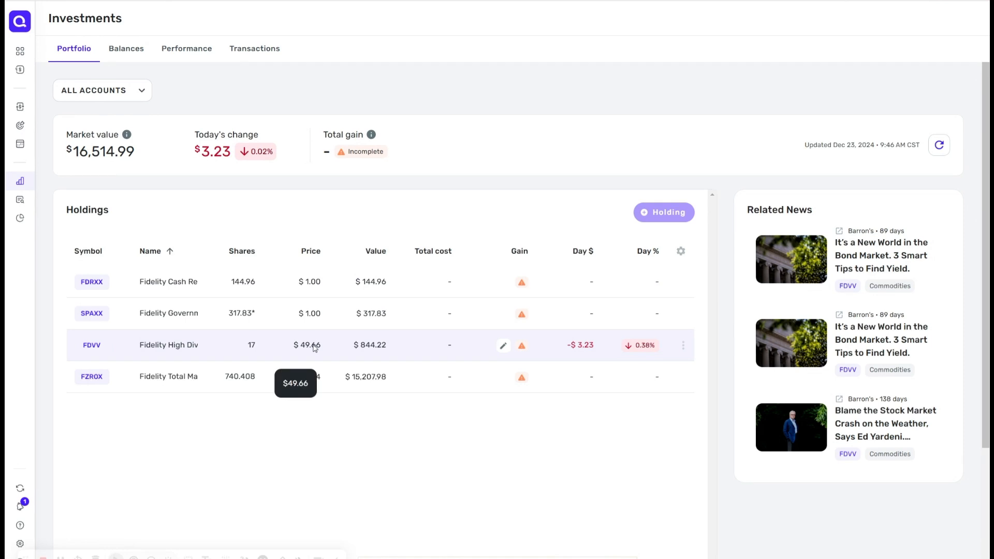
{"action": "left_click", "coordinate": [132, 51]}
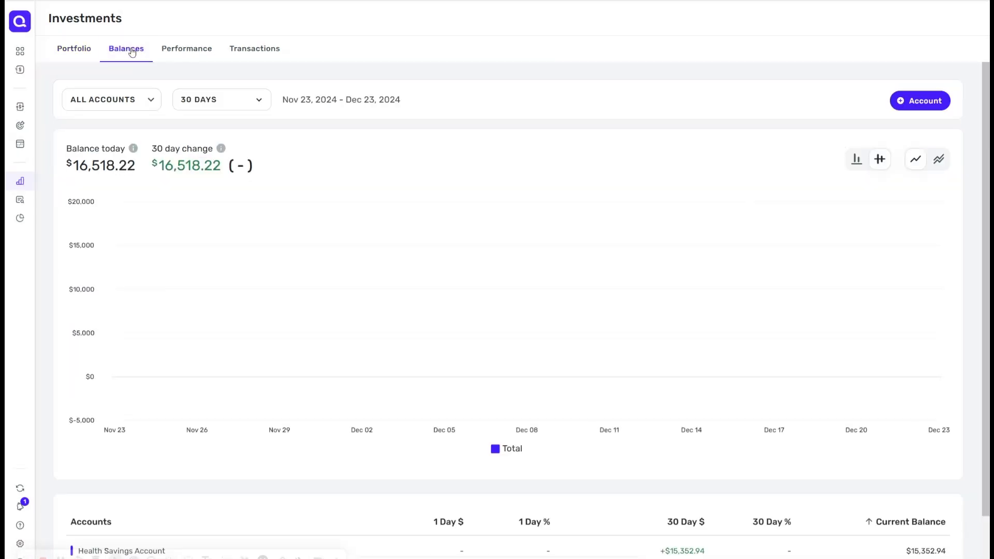
{"action": "scroll", "coordinate": [639, 233], "scroll_direction": "down", "scroll_amount": 2}
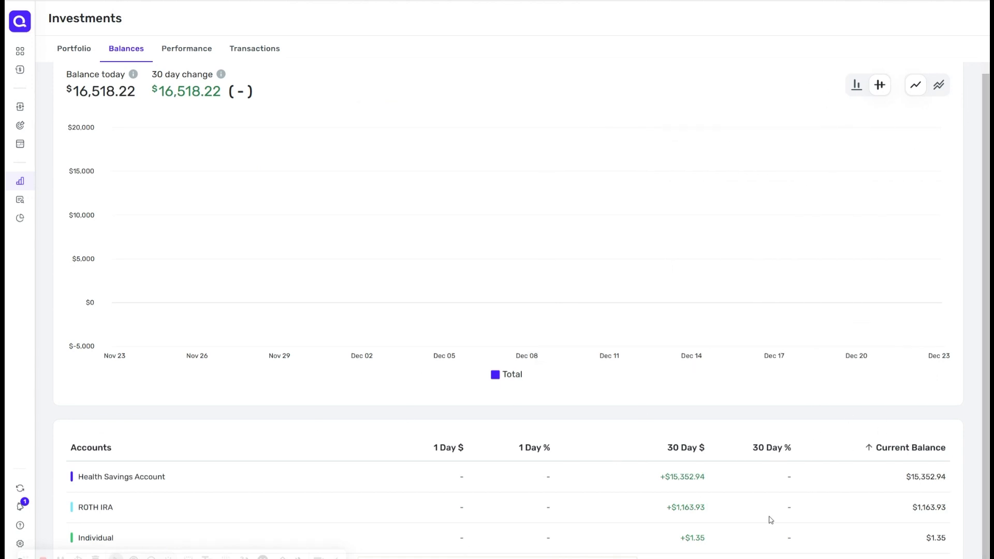
{"action": "left_click", "coordinate": [182, 49]}
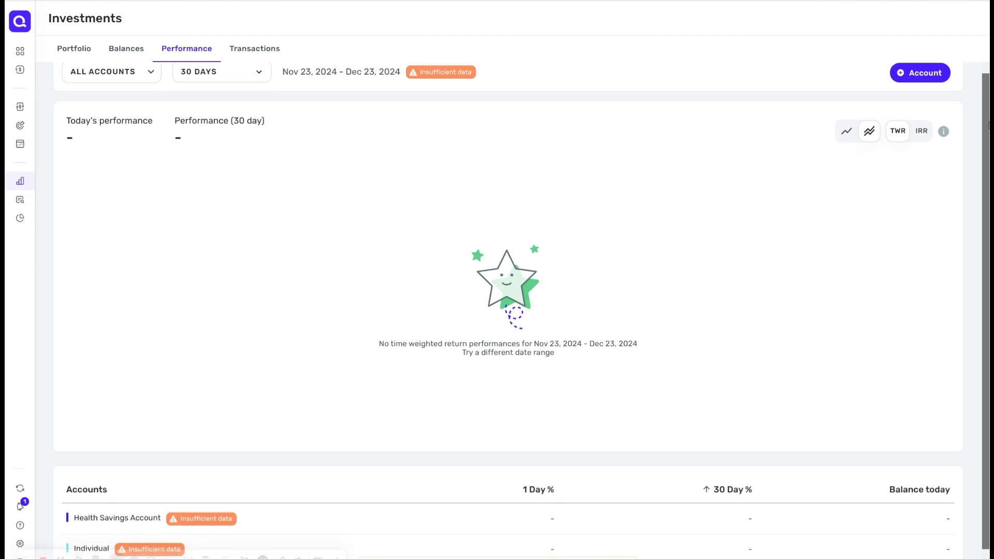
{"action": "left_click_drag", "start_coordinate": [989, 121], "coordinate": [977, 141]}
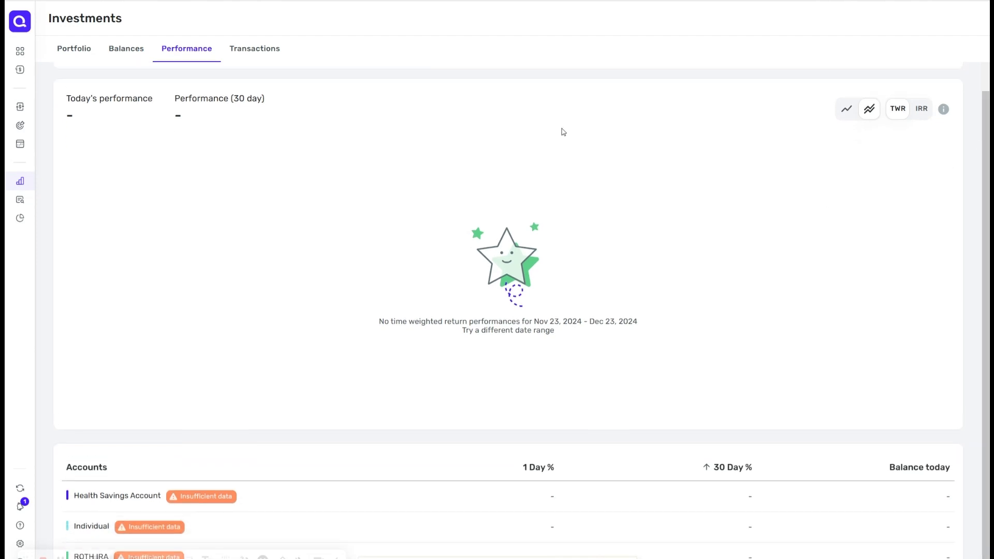
{"action": "left_click", "coordinate": [278, 54]}
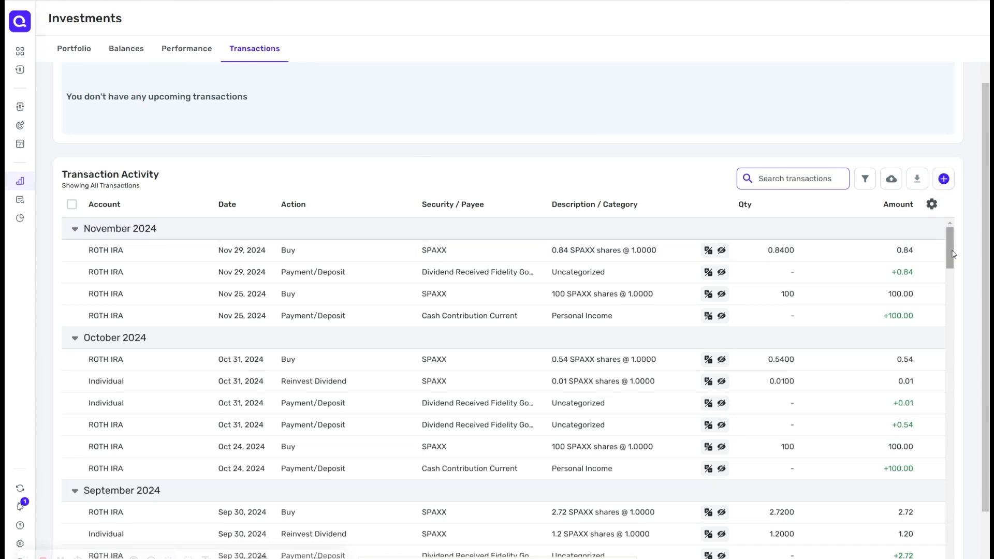
{"action": "left_click_drag", "start_coordinate": [954, 254], "coordinate": [959, 371]}
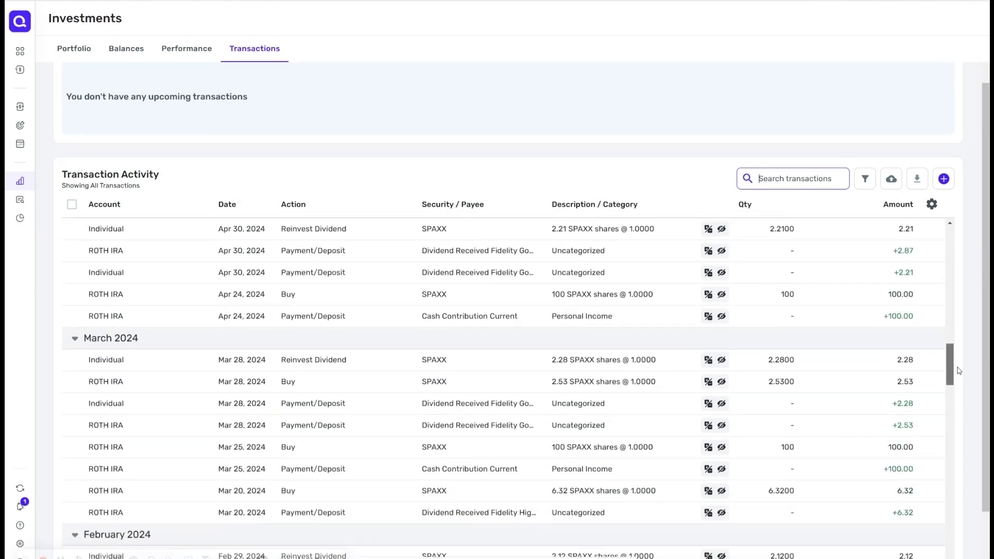
{"action": "left_click_drag", "start_coordinate": [958, 370], "coordinate": [945, 251]}
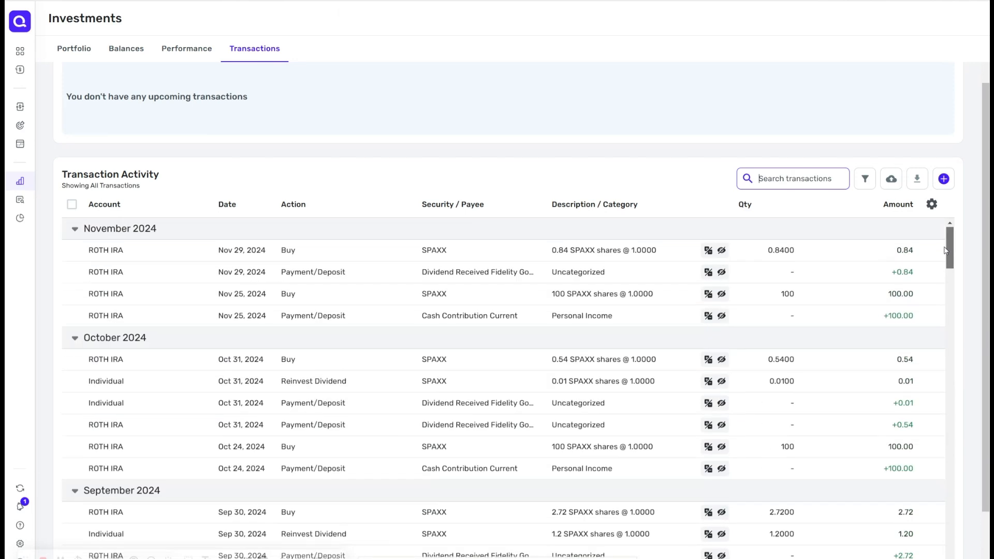
Step: Collapse the November 2024 group in the investment transaction activity list
{"action": "left_click", "coordinate": [77, 229]}
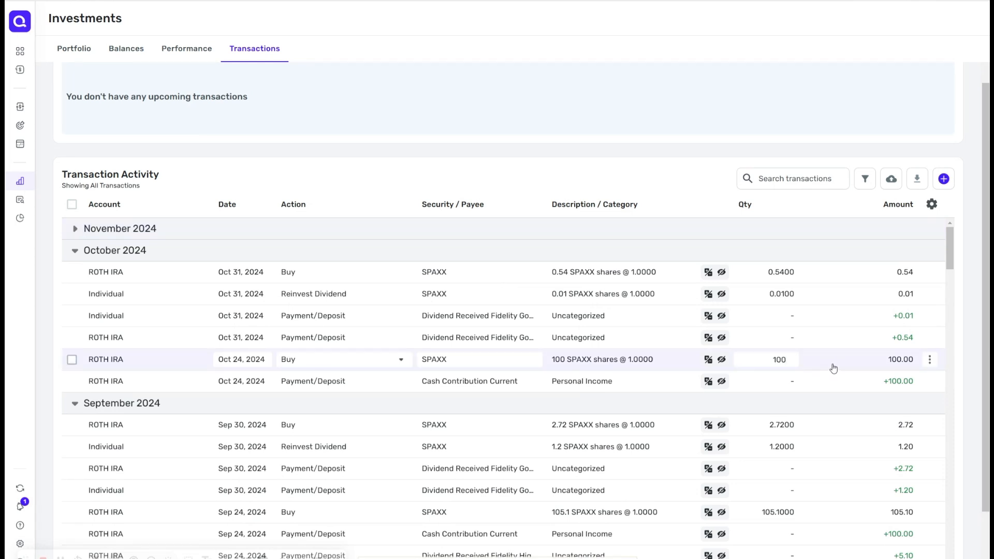
{"action": "left_click_drag", "start_coordinate": [951, 256], "coordinate": [951, 272]}
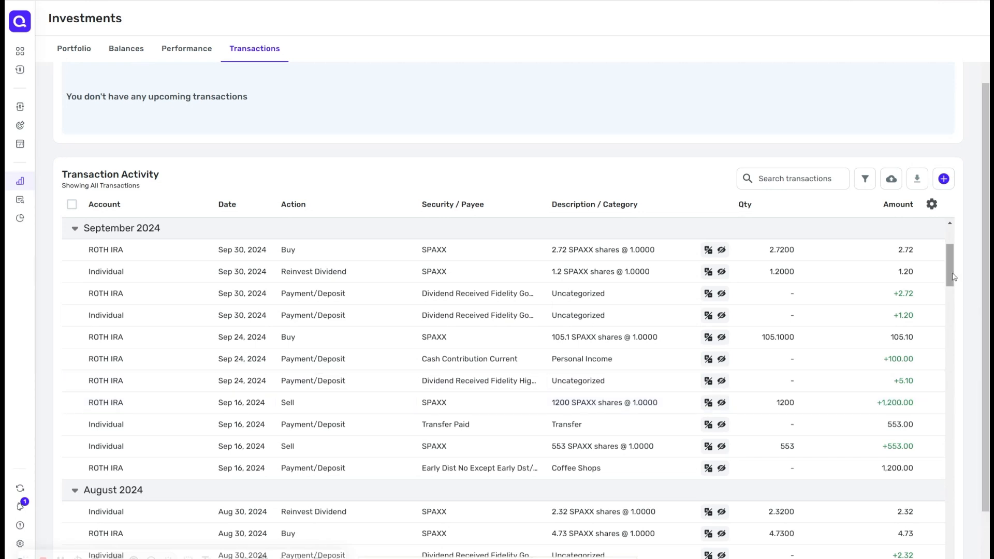
{"action": "left_click_drag", "start_coordinate": [954, 277], "coordinate": [954, 300]}
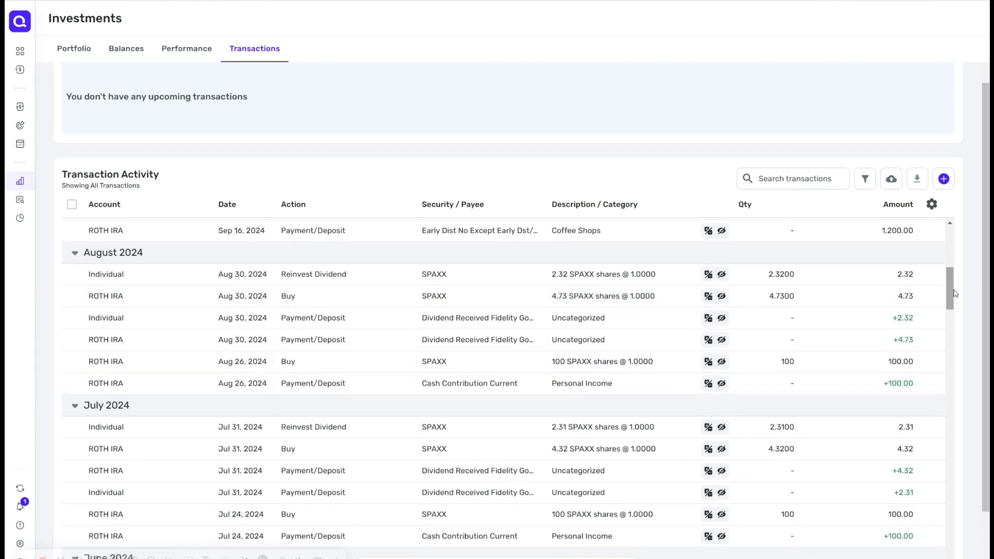
{"action": "left_click_drag", "start_coordinate": [954, 291], "coordinate": [951, 302]}
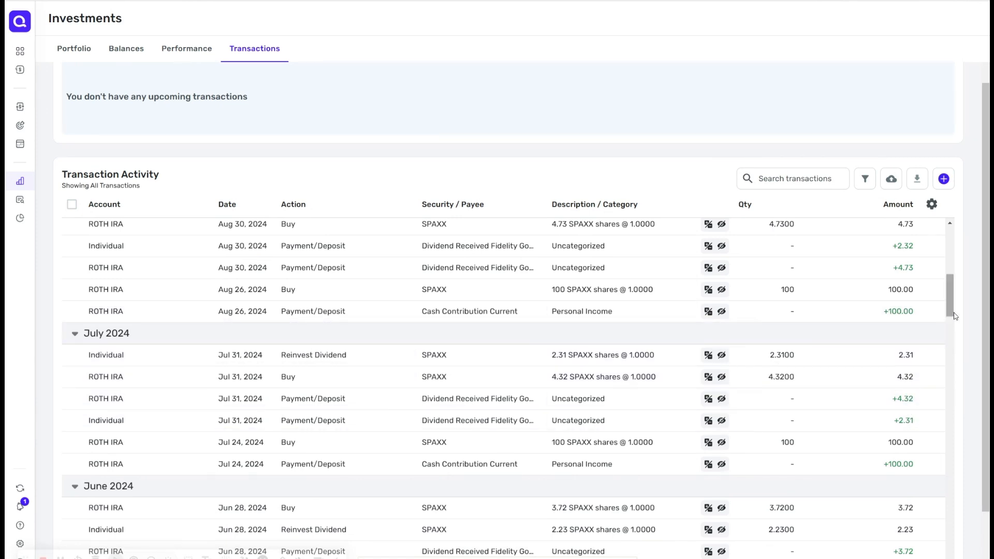
{"action": "left_click_drag", "start_coordinate": [950, 308], "coordinate": [950, 228]}
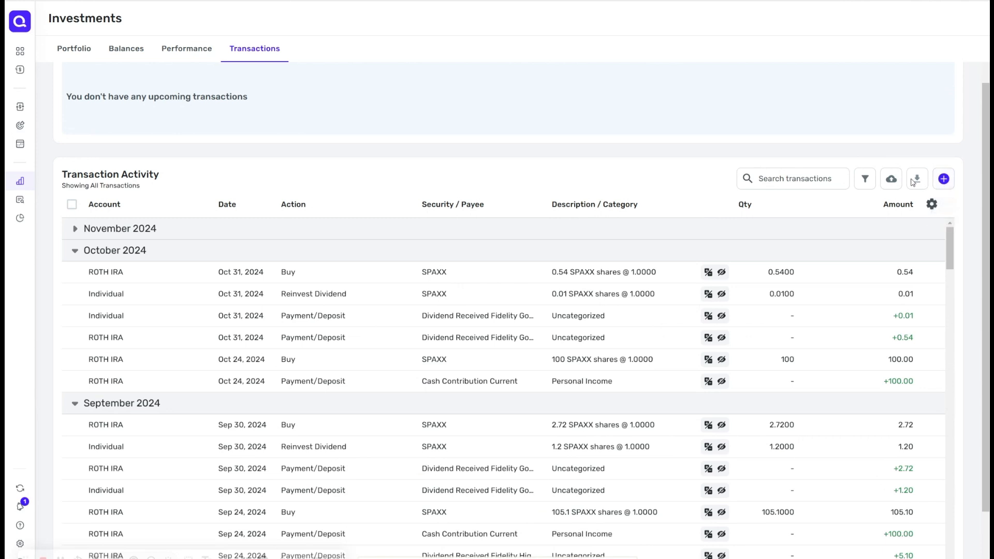
Step: Open the transaction filters and view the Payee filter options without applying them
{"action": "left_click", "coordinate": [866, 179]}
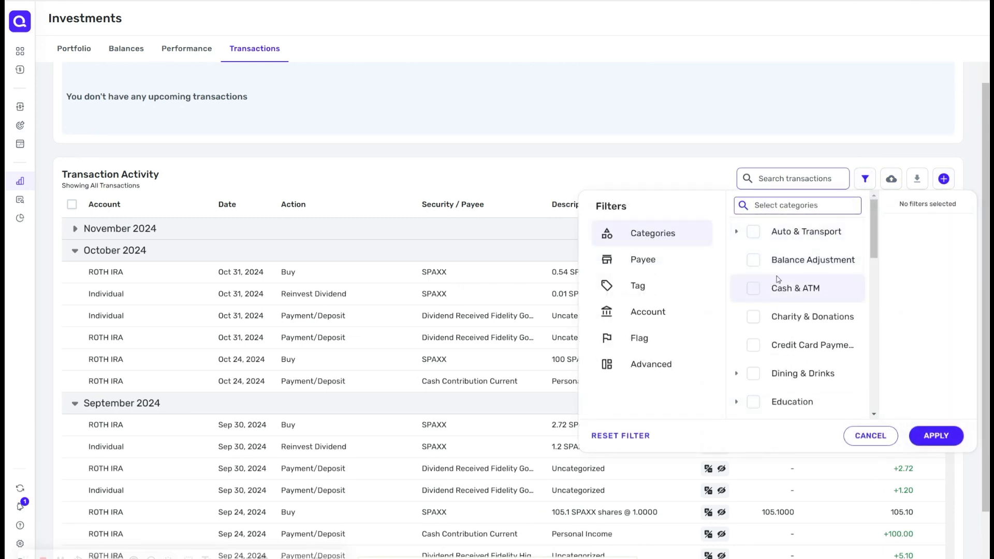
{"action": "left_click", "coordinate": [682, 270]}
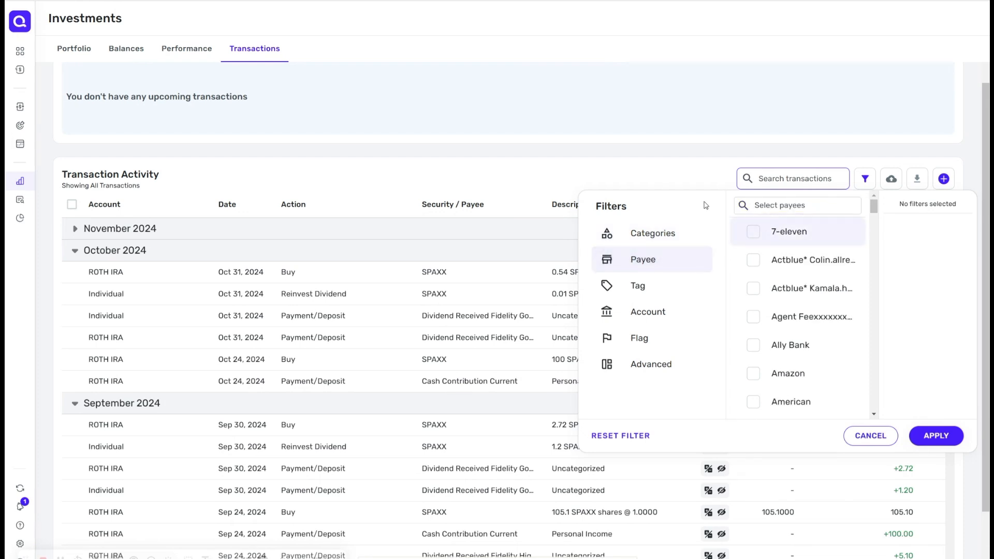
{"action": "left_click", "coordinate": [682, 181]}
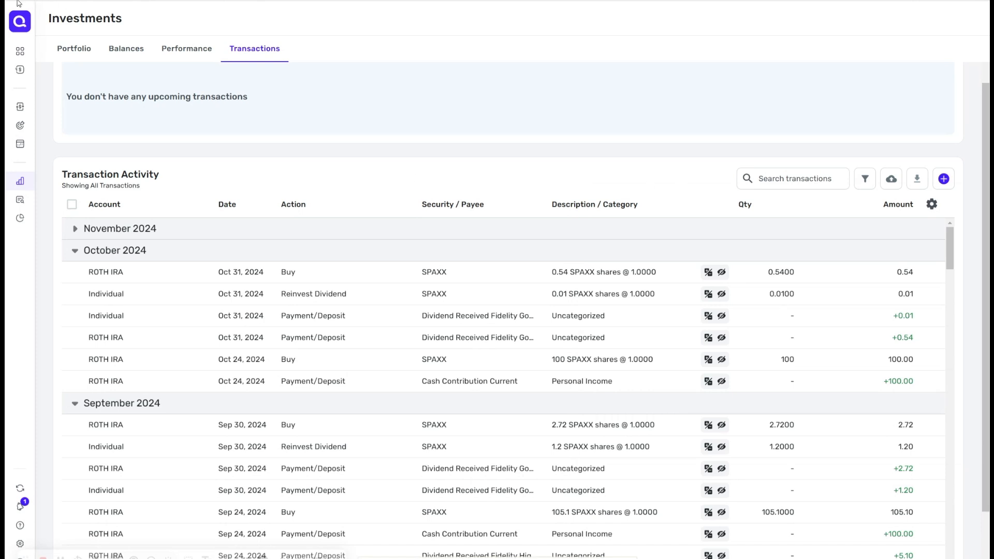
Step: Open the Spending Watchlist section and go through the Get started with Watchlist introduction to start creating a watchlist
{"action": "left_click", "coordinate": [74, 48]}
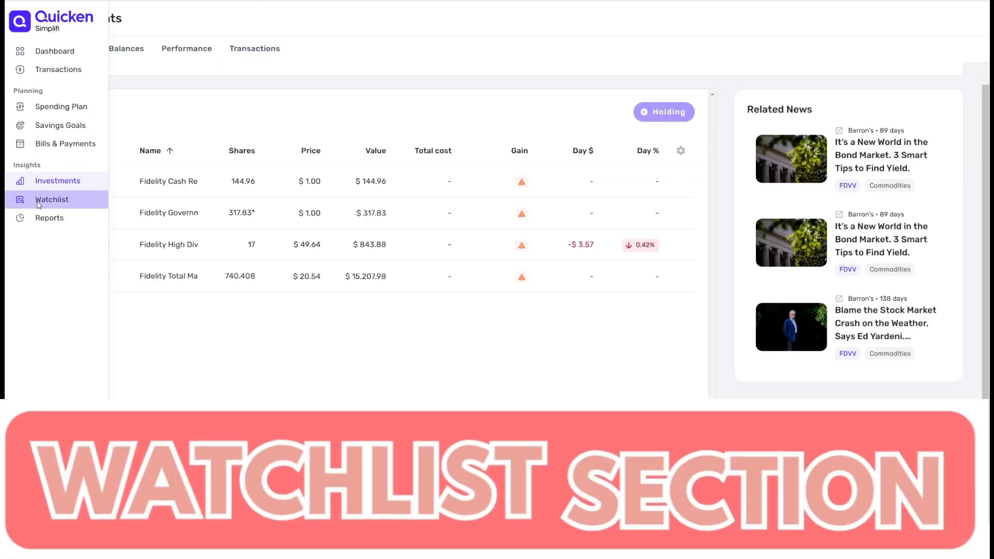
{"action": "left_click", "coordinate": [37, 203]}
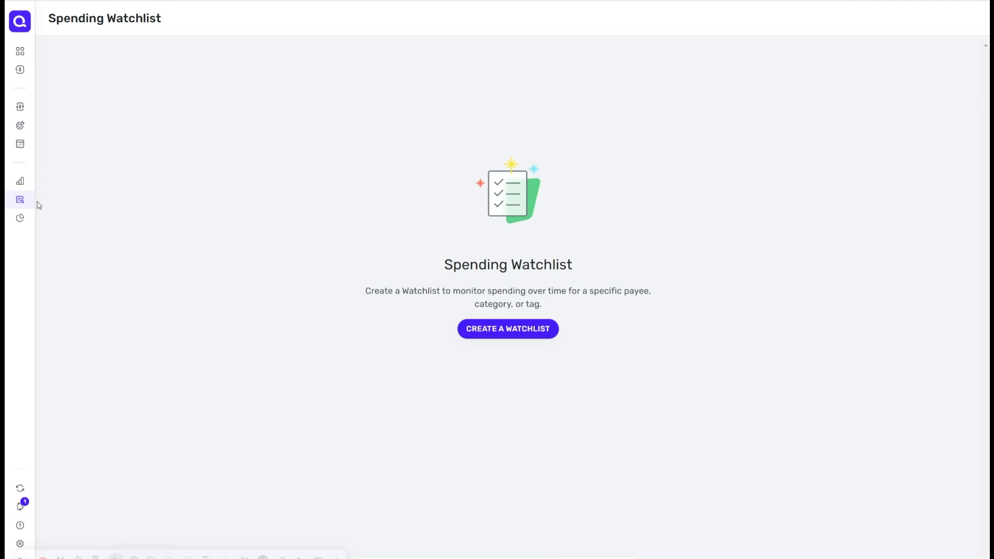
{"action": "left_click", "coordinate": [515, 338]}
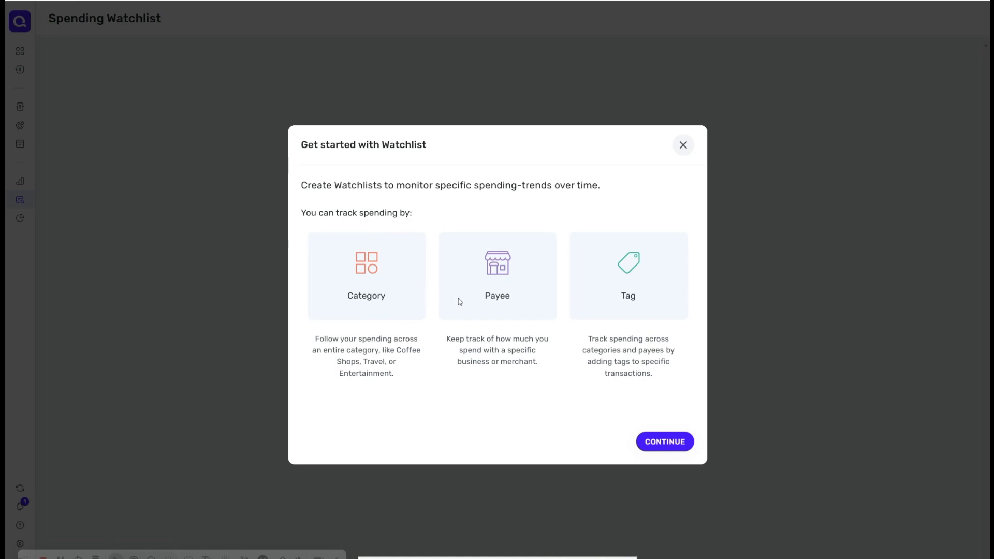
{"action": "left_click", "coordinate": [670, 452]}
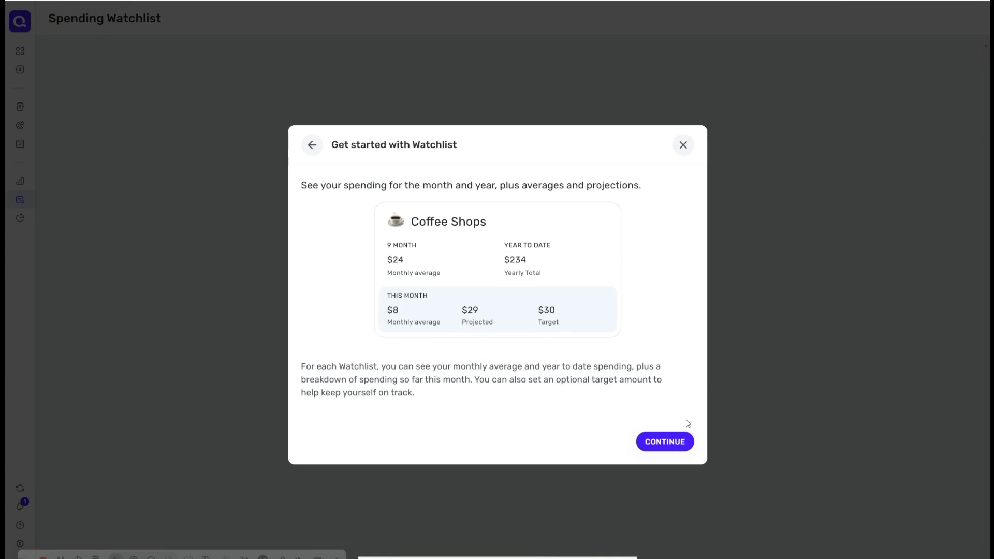
{"action": "left_click", "coordinate": [672, 443]}
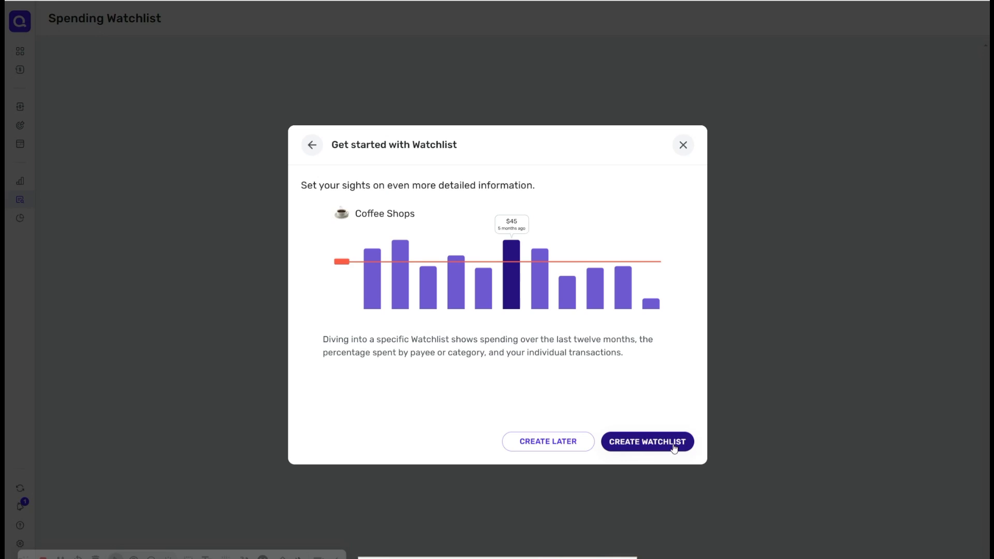
{"action": "left_click", "coordinate": [667, 446]}
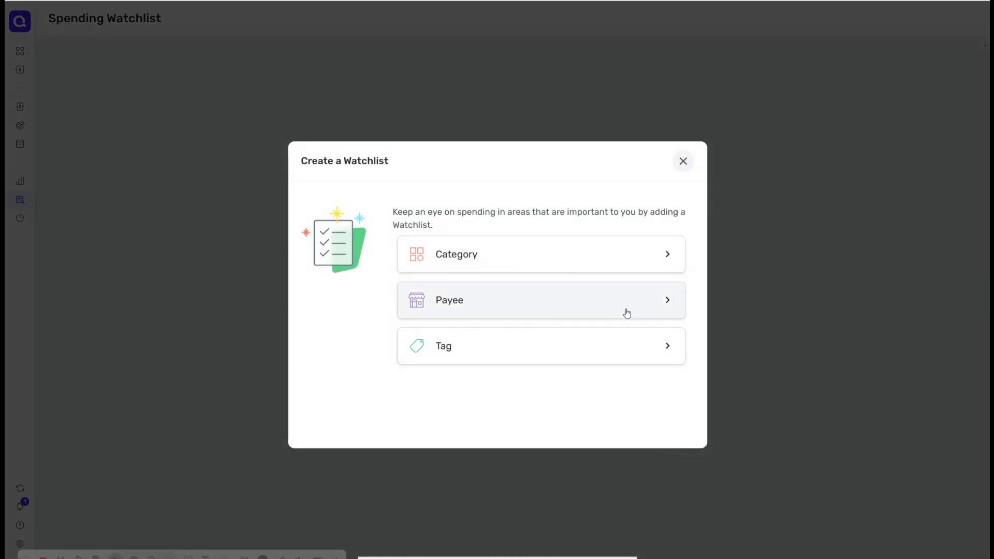
Step: Start a Payee watchlist named Amazon and select Amazon as its payee
{"action": "left_click", "coordinate": [666, 255]}
{"action": "left_click", "coordinate": [515, 335]}
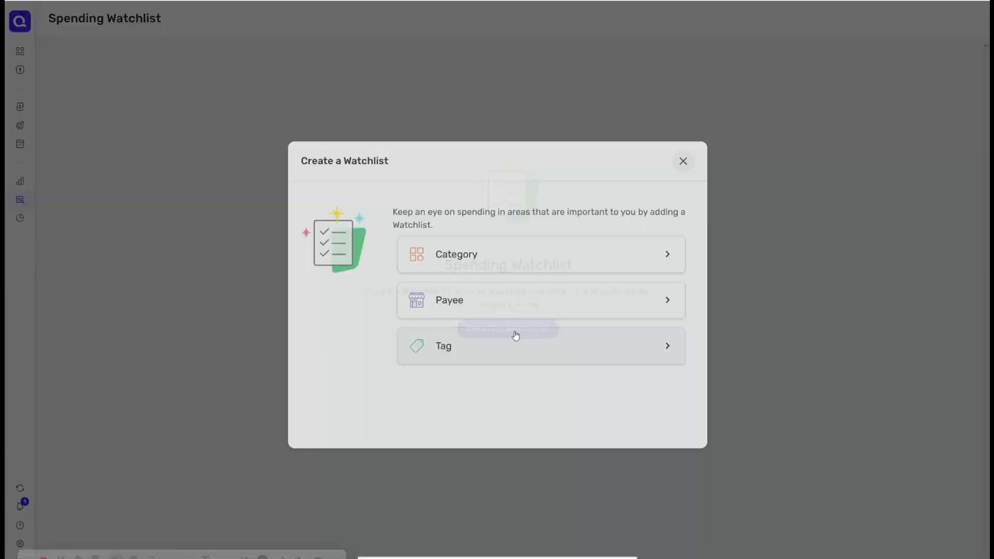
{"action": "left_click", "coordinate": [513, 308]}
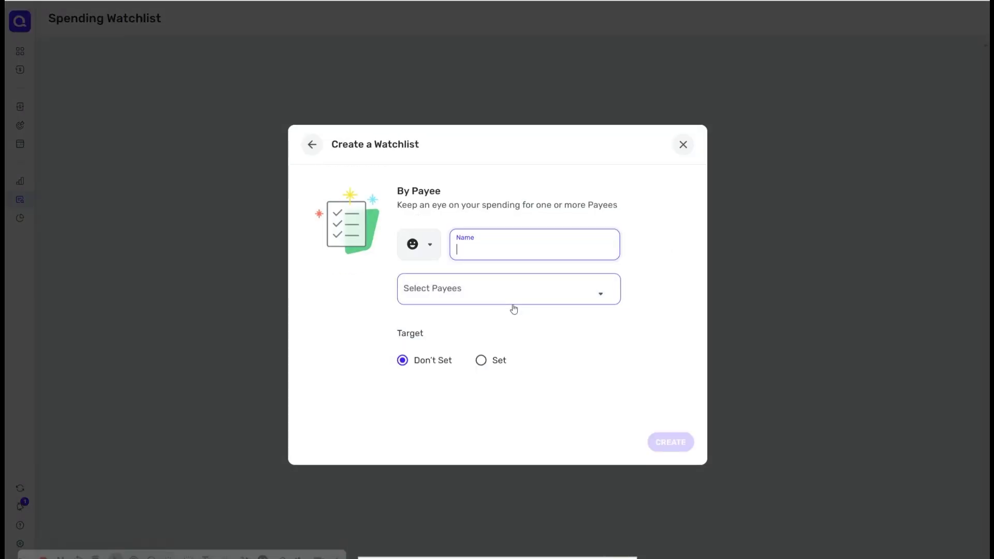
{"action": "type", "text": "Amazon"}
{"action": "left_click", "coordinate": [514, 304]}
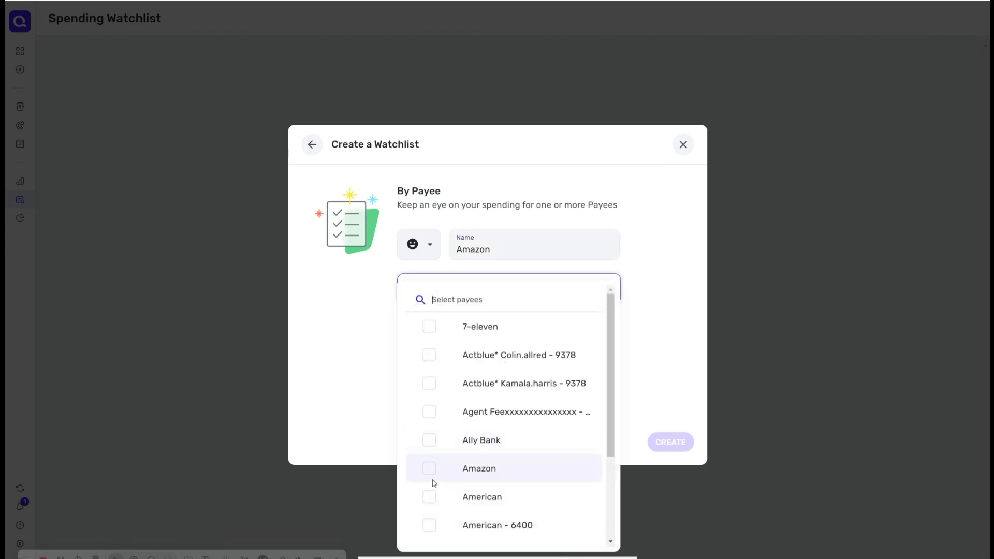
{"action": "type", "text": "Amazo"}
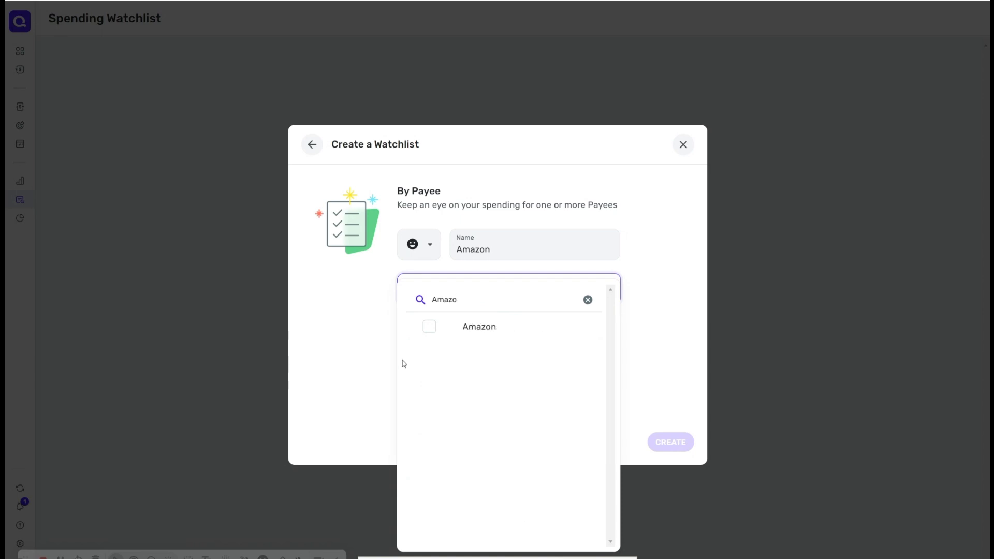
{"action": "left_click", "coordinate": [431, 327]}
{"action": "left_click", "coordinate": [639, 355]}
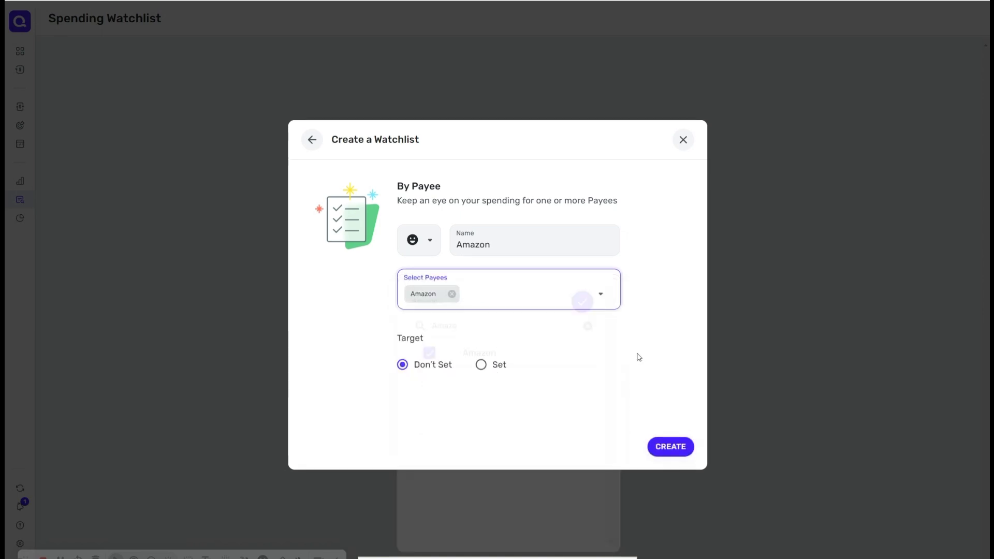
Step: Set the Amazon watchlist's target to $200 and create it
{"action": "left_click", "coordinate": [481, 366]}
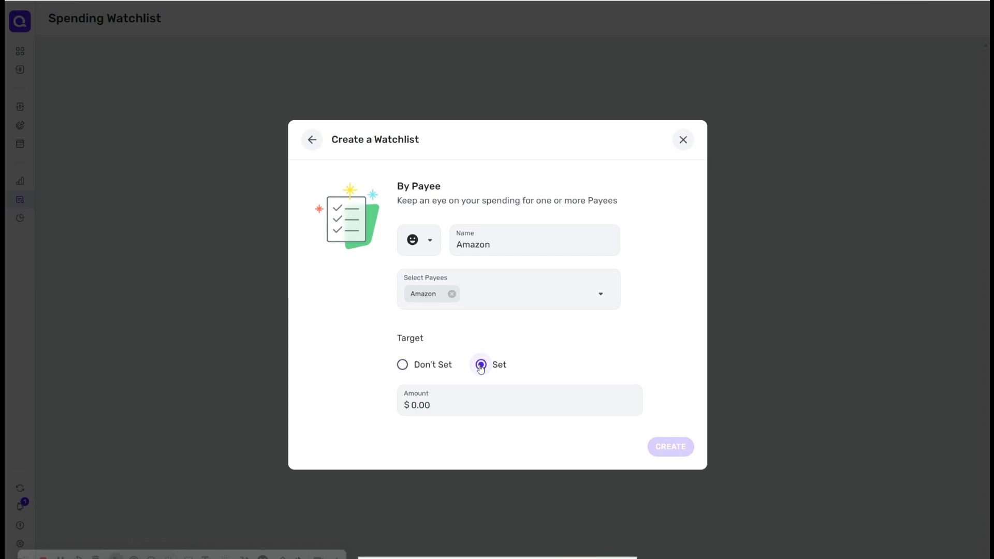
{"action": "left_click", "coordinate": [445, 399]}
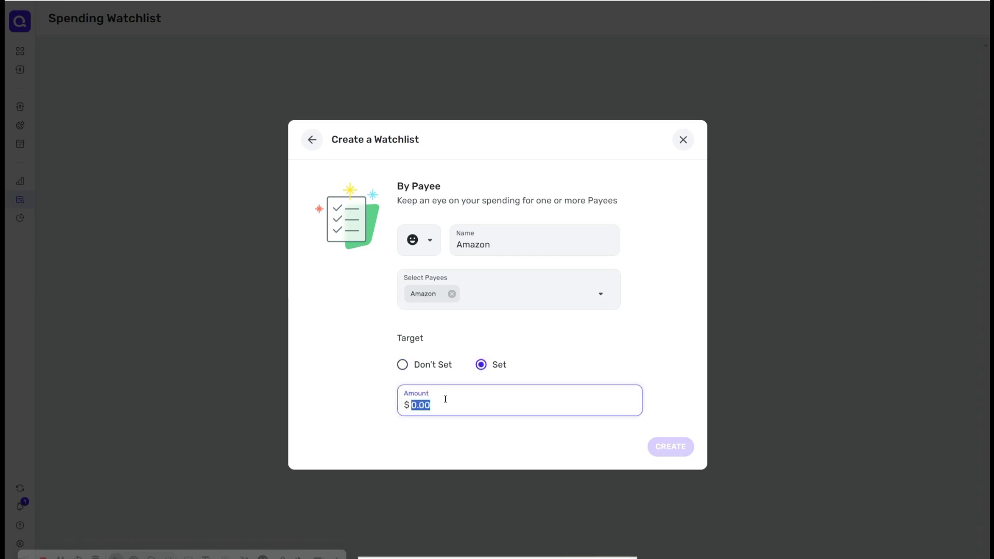
{"action": "type", "text": "300"}
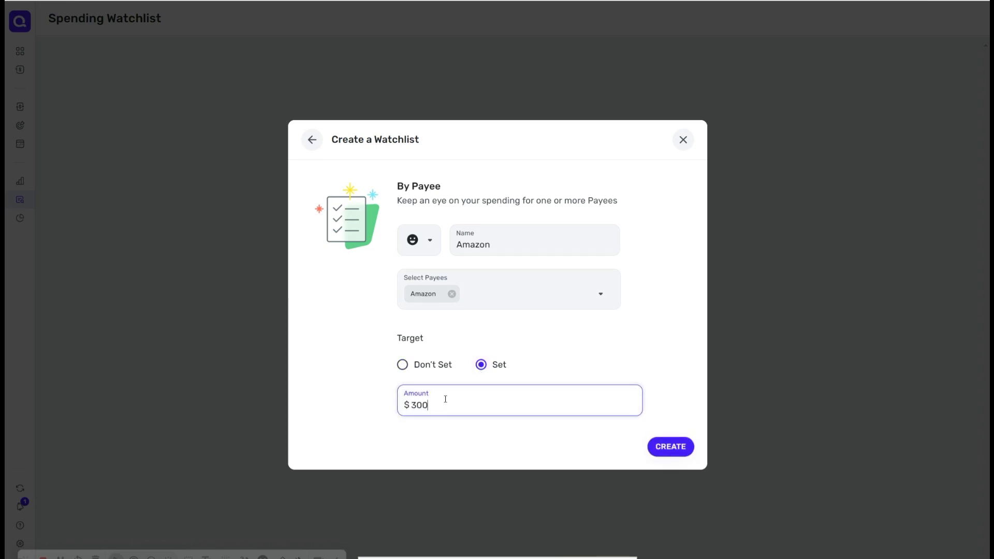
{"action": "key", "text": "BackSpace"}
{"action": "key", "text": "BackSpace"}
{"action": "key", "text": "BackSpace"}
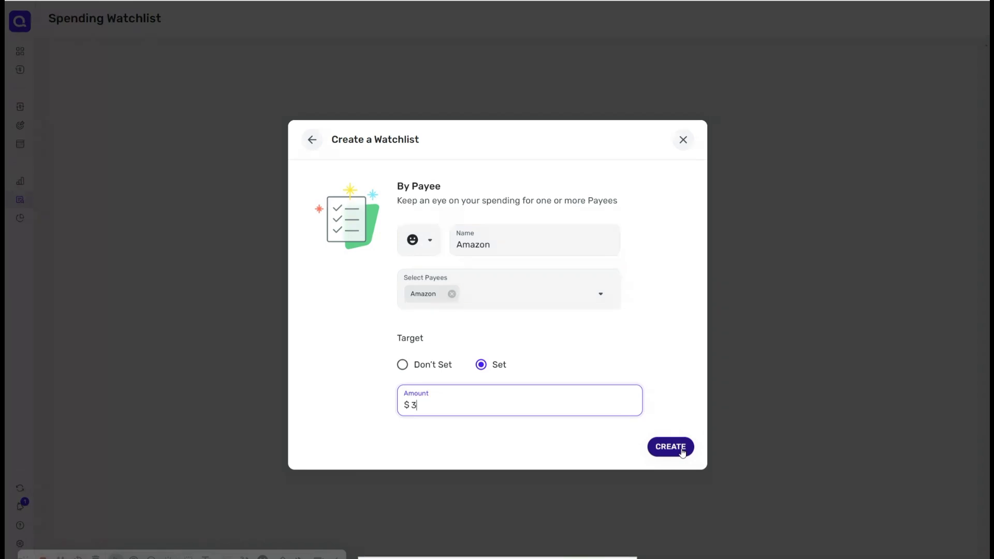
{"action": "type", "text": "200"}
{"action": "left_click", "coordinate": [670, 447]}
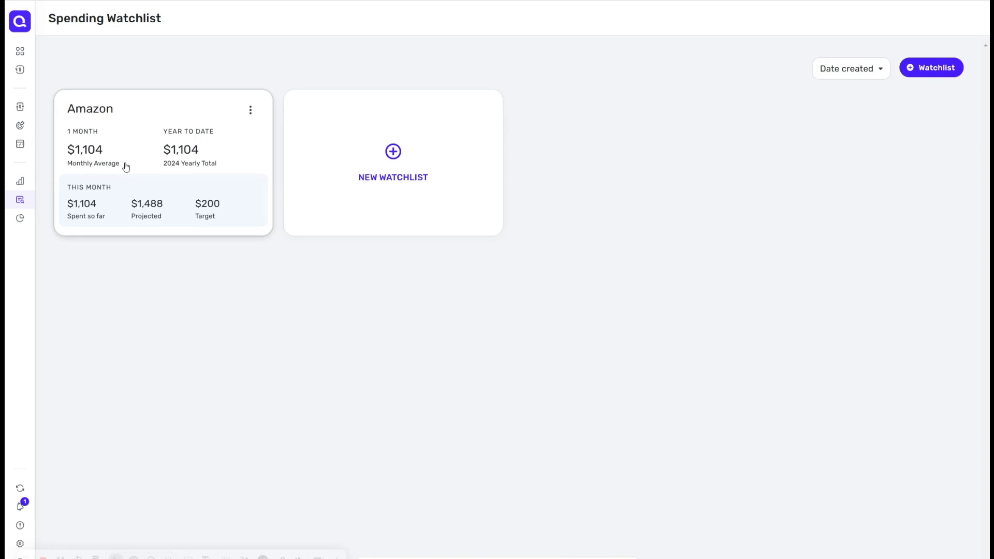
Step: Add a new Category watchlist named Shoppings and select the Shopping category
{"action": "left_click", "coordinate": [384, 158]}
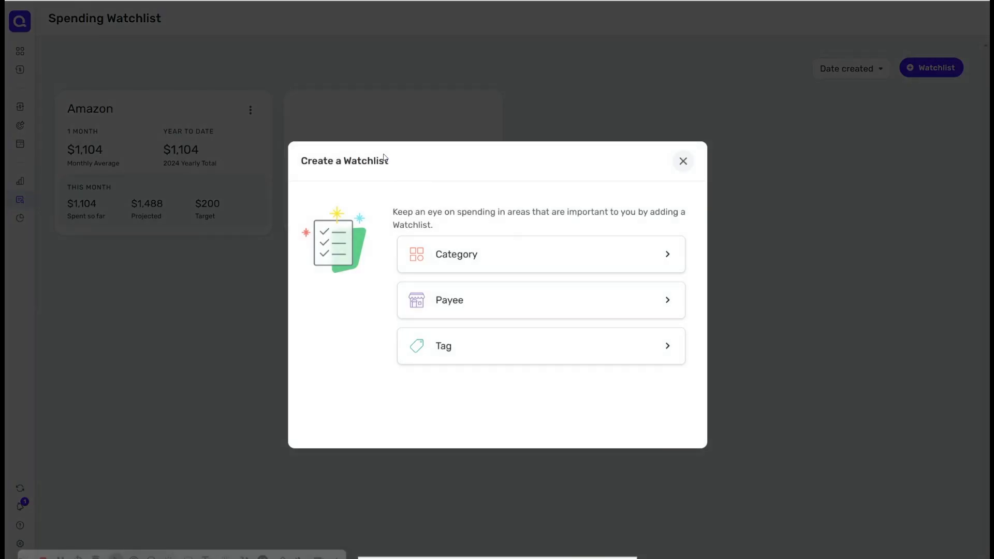
{"action": "left_click", "coordinate": [664, 258]}
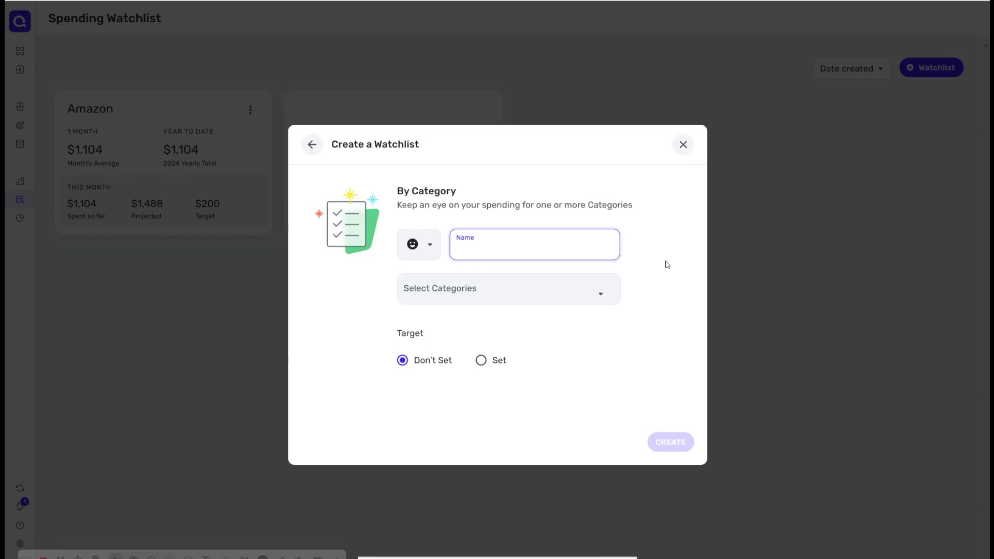
{"action": "type", "text": "Shoppings"}
{"action": "left_click", "coordinate": [553, 296]}
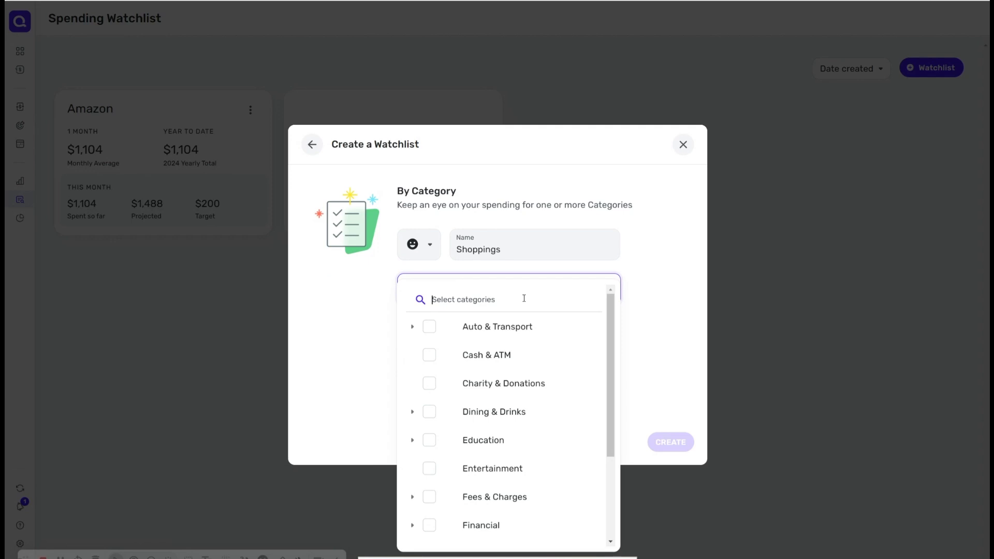
{"action": "type", "text": "sho"}
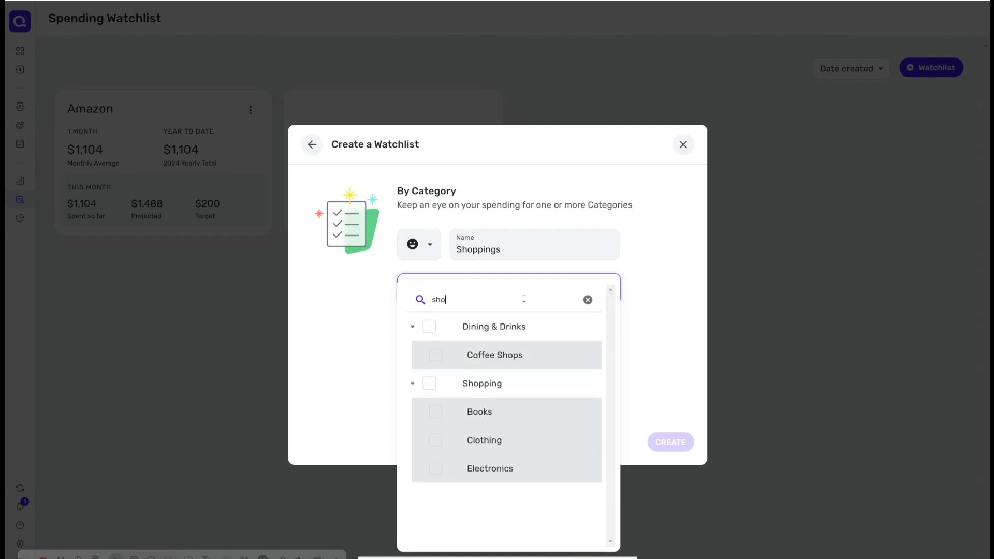
{"action": "left_click", "coordinate": [429, 384]}
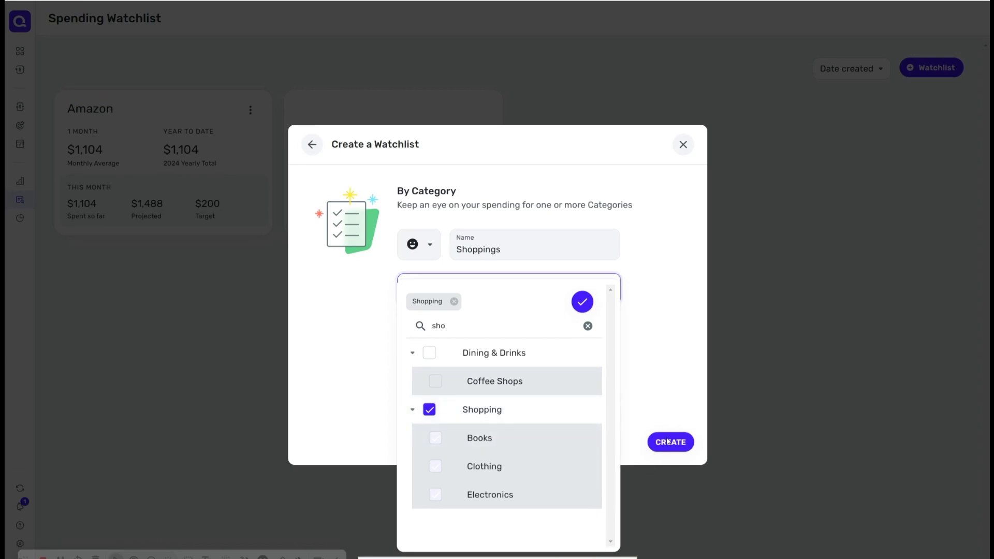
{"action": "left_click", "coordinate": [658, 409]}
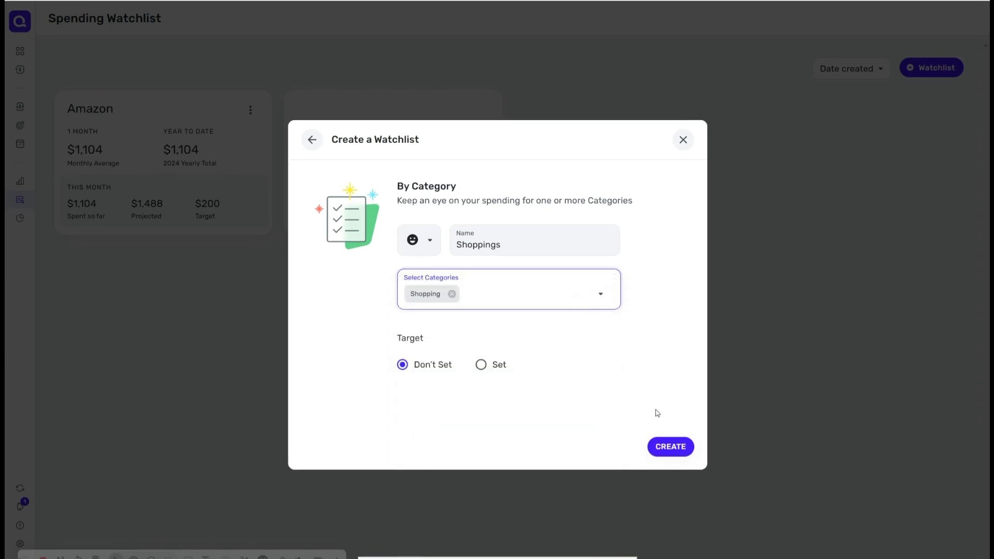
Step: Set the Shoppings watchlist's target to $400, create it and dismiss the confirmation
{"action": "left_click", "coordinate": [481, 365]}
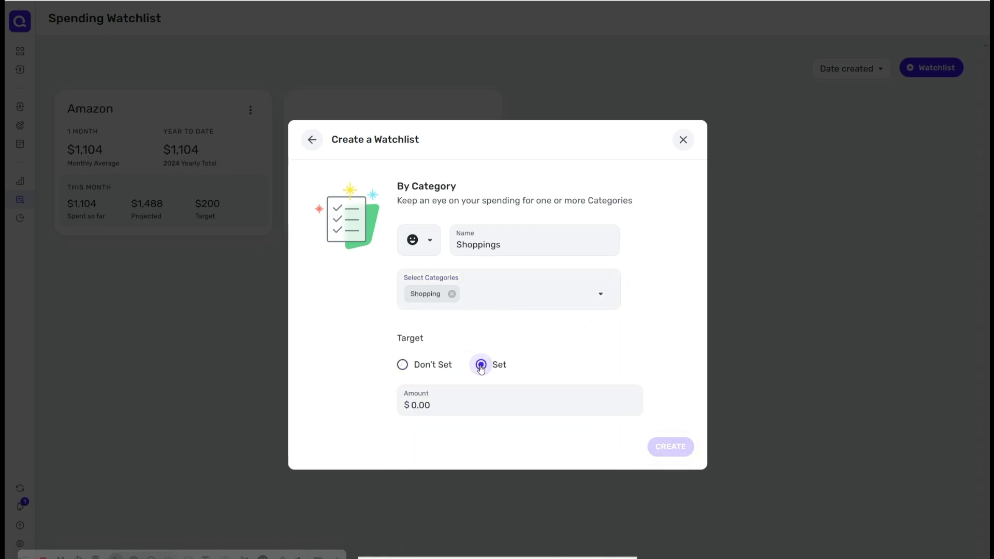
{"action": "left_click", "coordinate": [476, 405]}
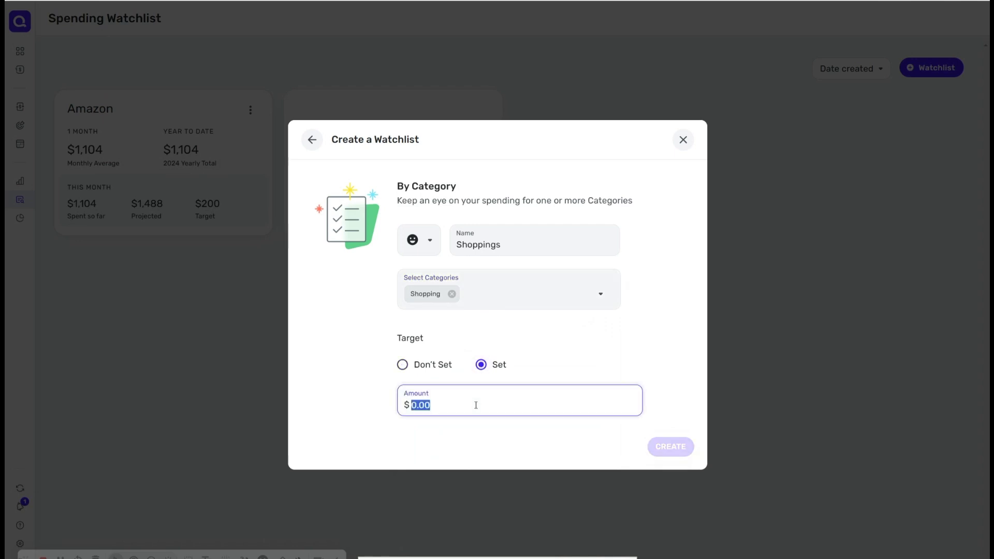
{"action": "type", "text": "4"}
{"action": "key", "text": "BackSpace"}
{"action": "type", "text": "400"}
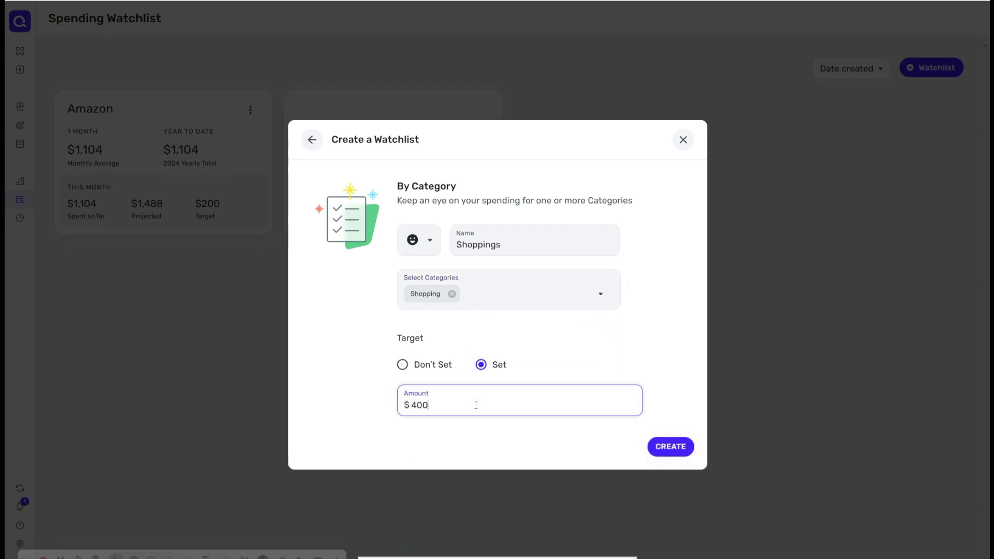
{"action": "left_click", "coordinate": [686, 448]}
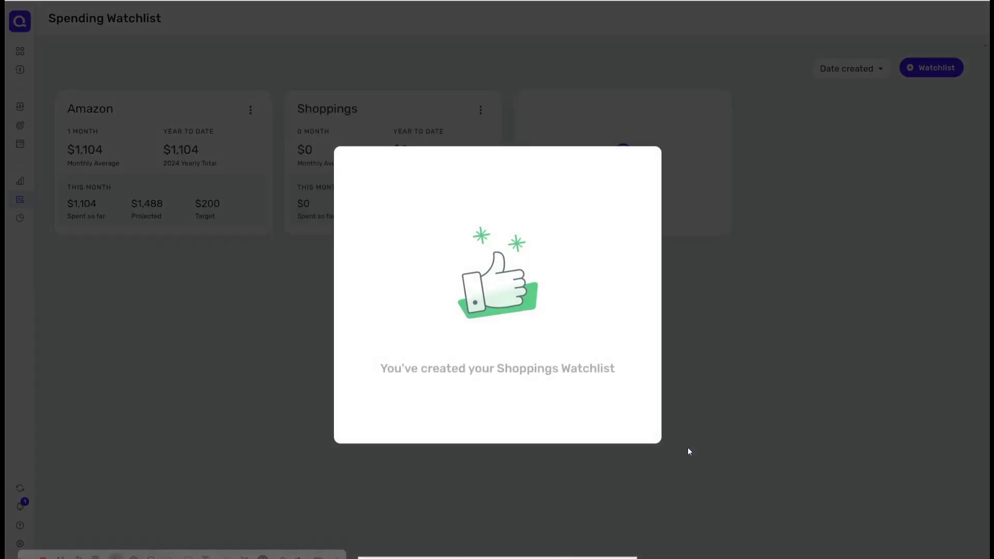
{"action": "left_click", "coordinate": [766, 323]}
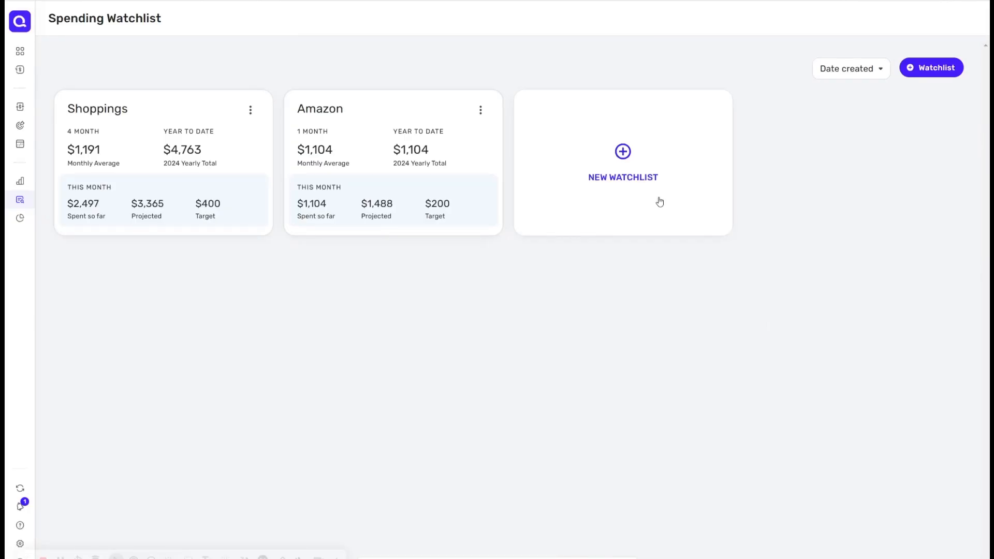
Step: Add a new Payee watchlist named Walmart and select Wal-mart as its payee
{"action": "left_click", "coordinate": [632, 166]}
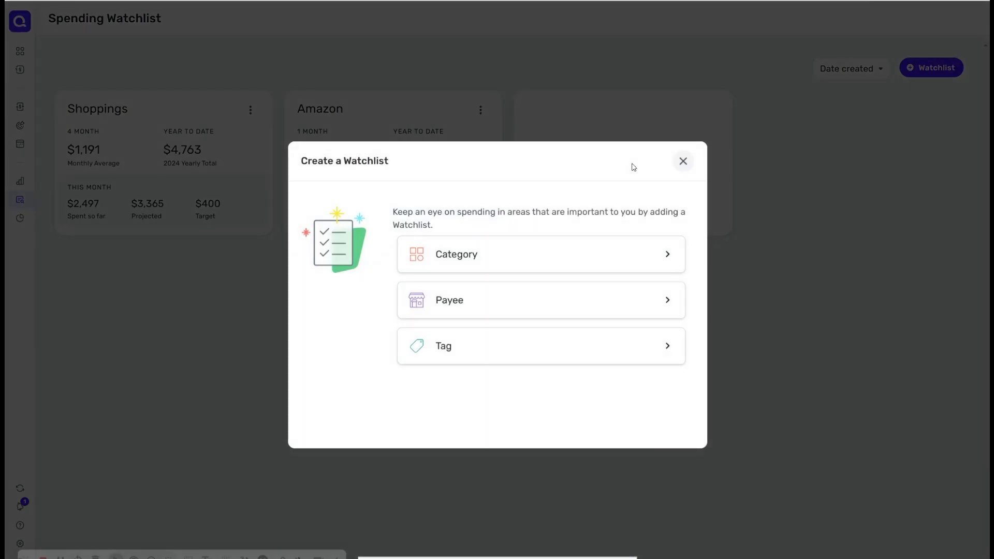
{"action": "left_click", "coordinate": [639, 306]}
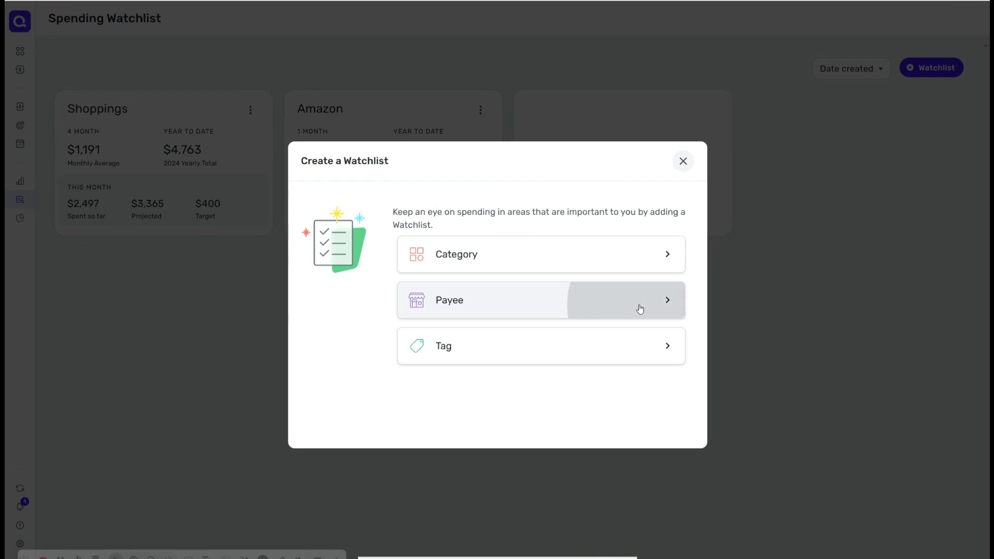
{"action": "type", "text": "Walmart"}
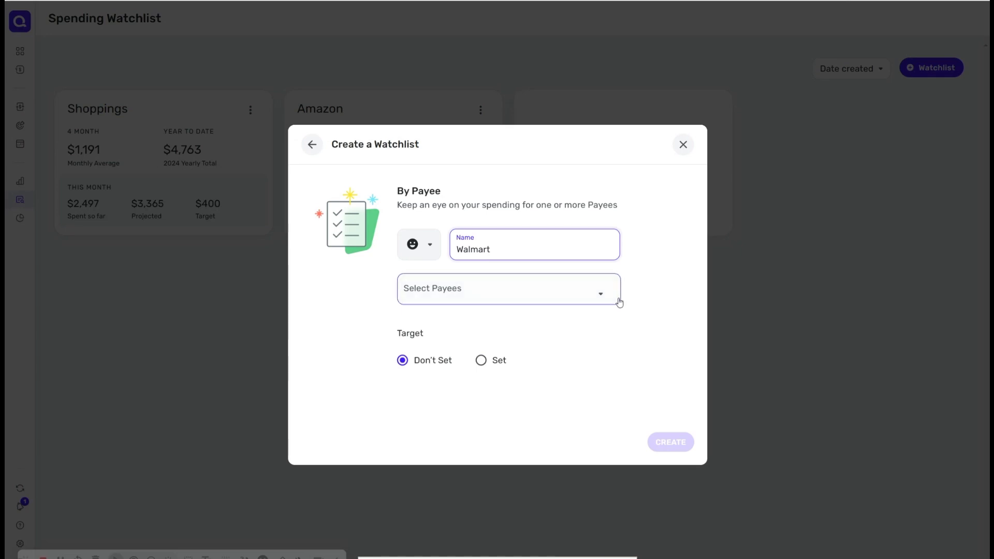
{"action": "left_click", "coordinate": [599, 291]}
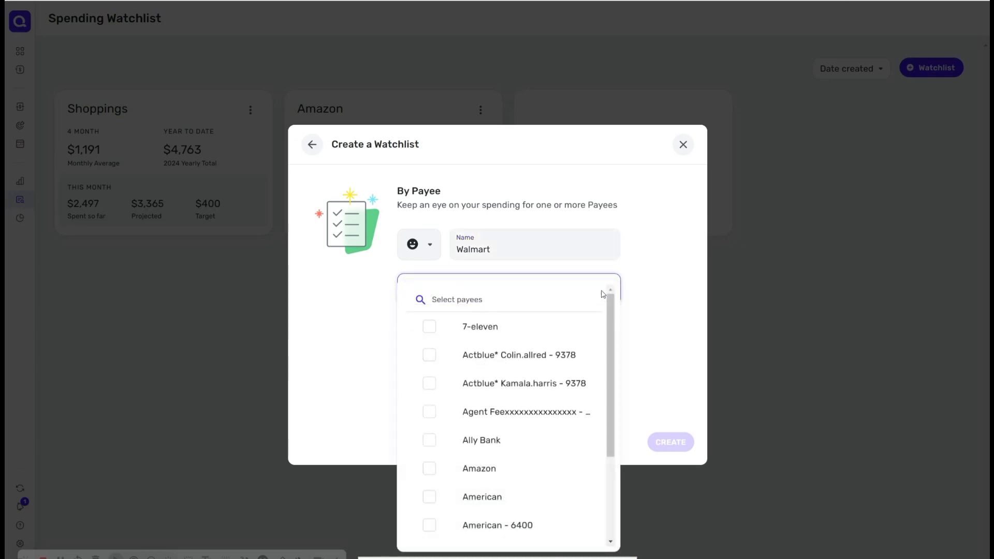
{"action": "type", "text": "Walm"}
{"action": "key", "text": "BackSpace"}
{"action": "left_click", "coordinate": [466, 328]}
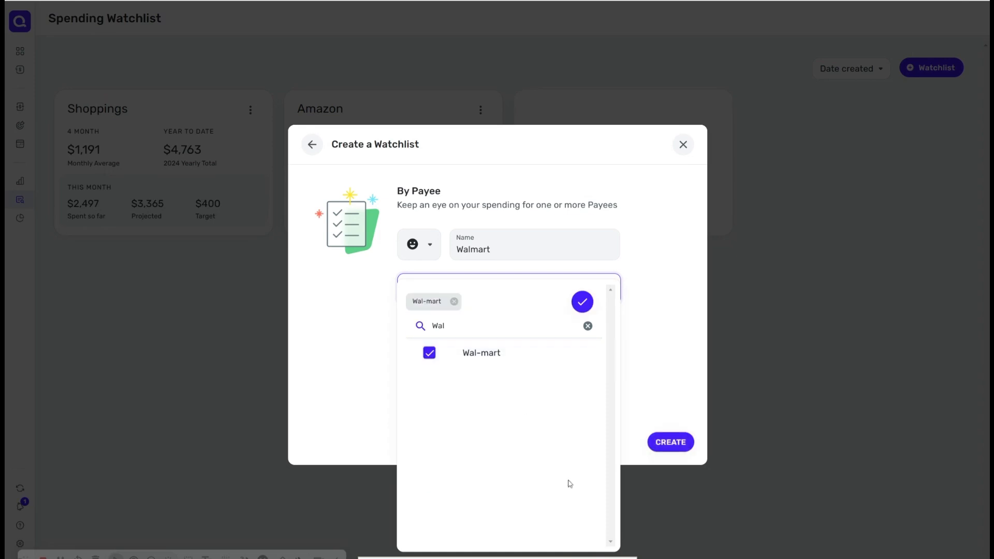
{"action": "left_click", "coordinate": [689, 378]}
Step: Set the Walmart watchlist's target to $400 and create it
{"action": "left_click", "coordinate": [481, 368]}
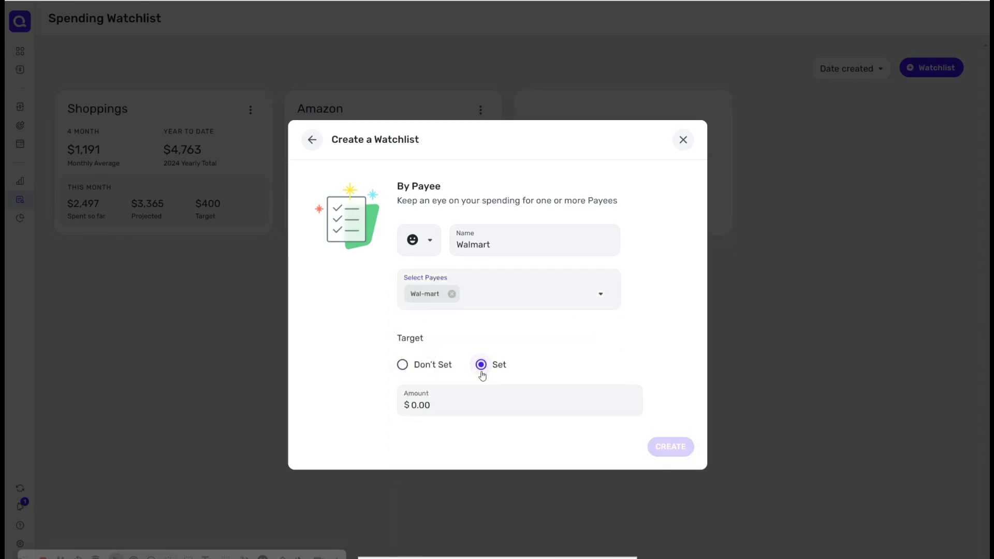
{"action": "left_click", "coordinate": [474, 400]}
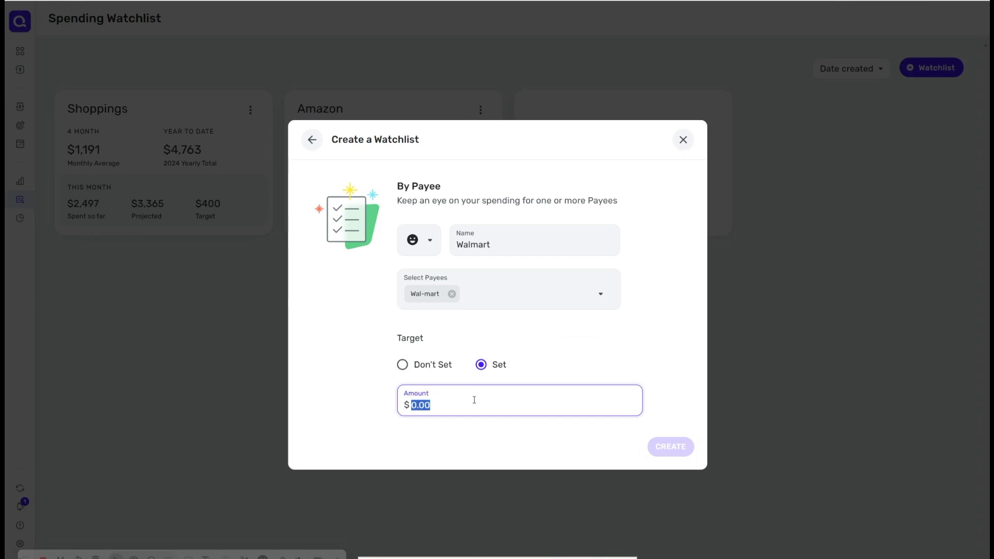
{"action": "type", "text": "400"}
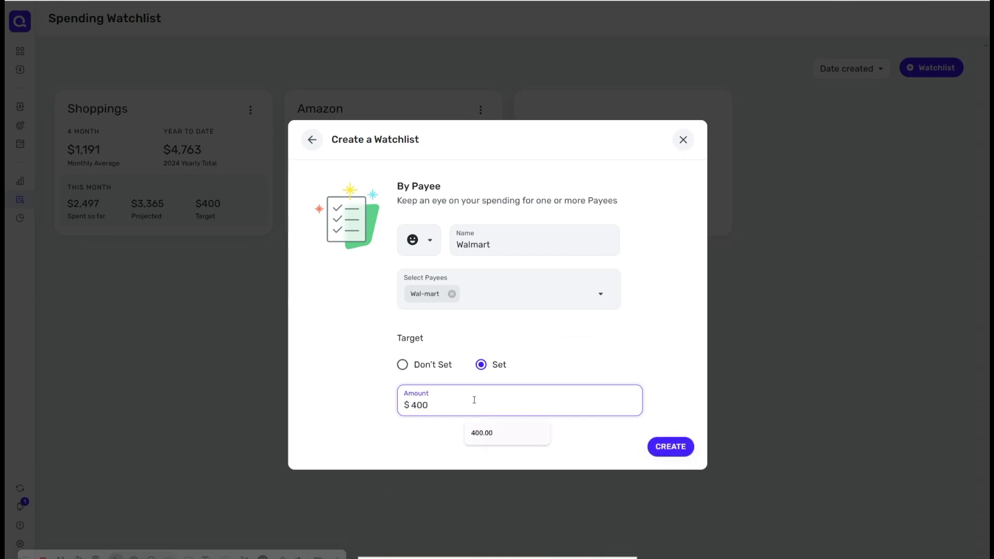
{"action": "left_click", "coordinate": [672, 447]}
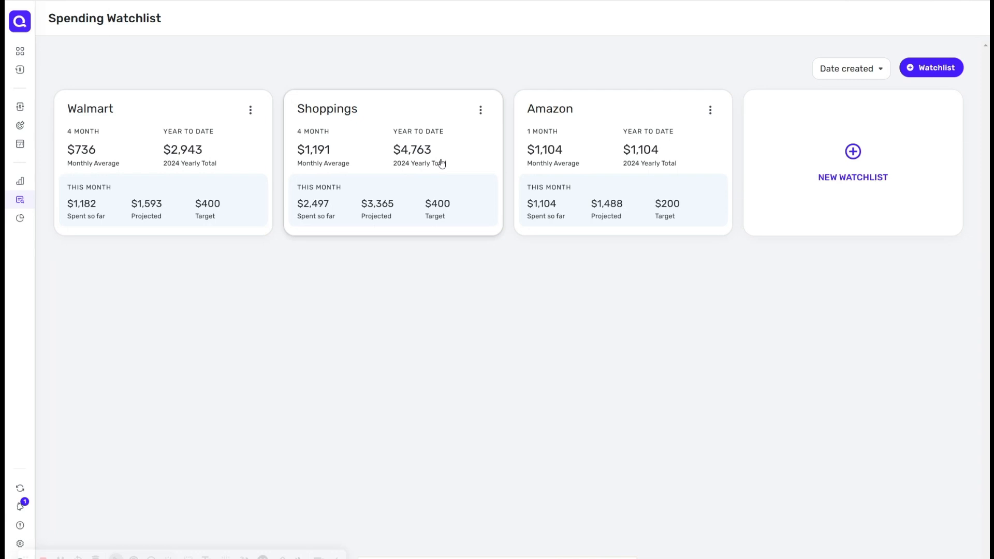
Step: Open Settings and preview the Dark appearance, then switch back to Light
{"action": "left_click", "coordinate": [83, 221]}
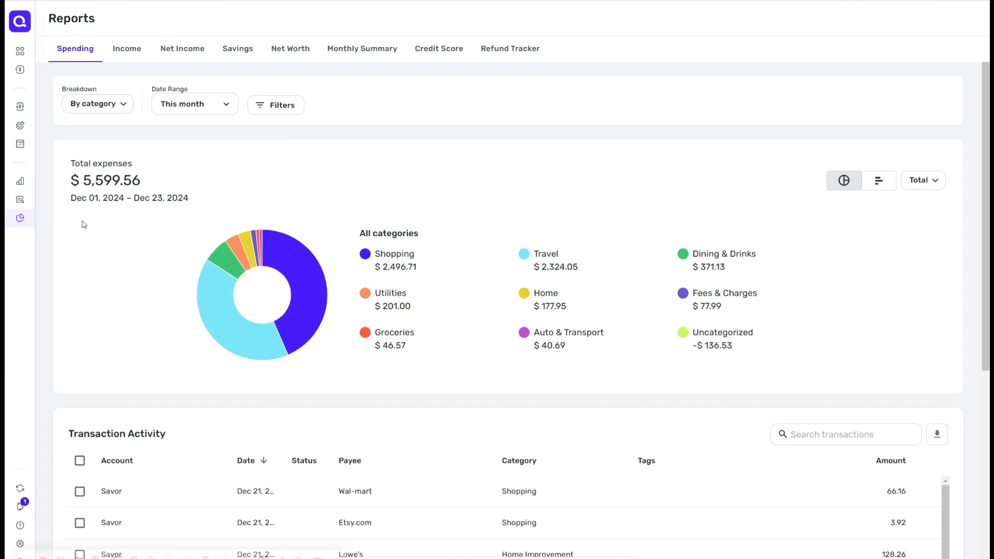
{"action": "mouse_move", "coordinate": [30, 472]}
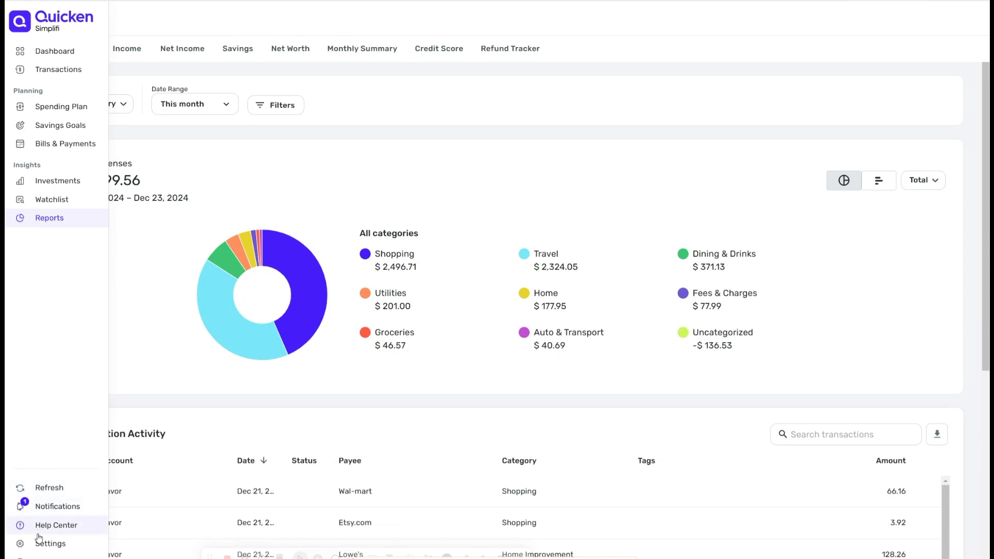
{"action": "left_click", "coordinate": [23, 556]}
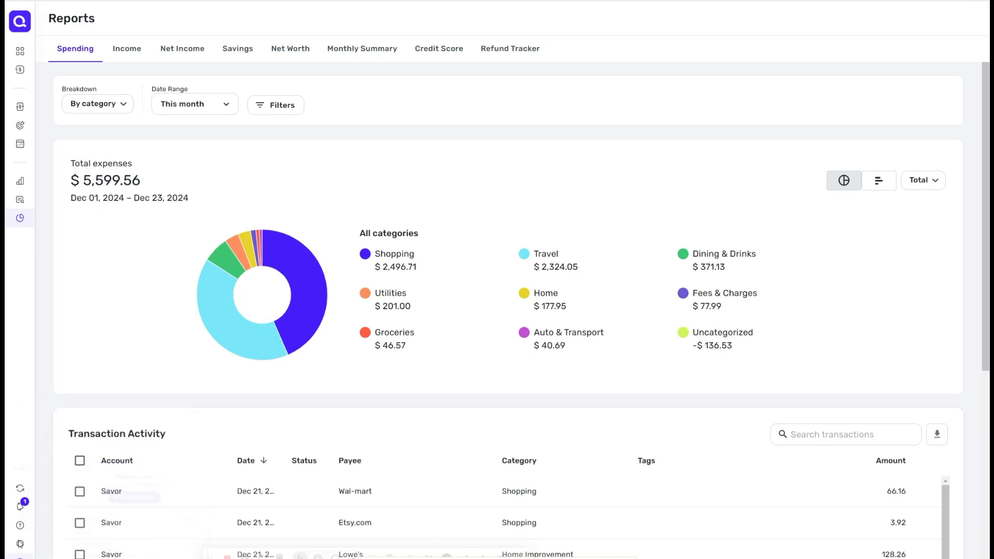
{"action": "left_click", "coordinate": [20, 545]}
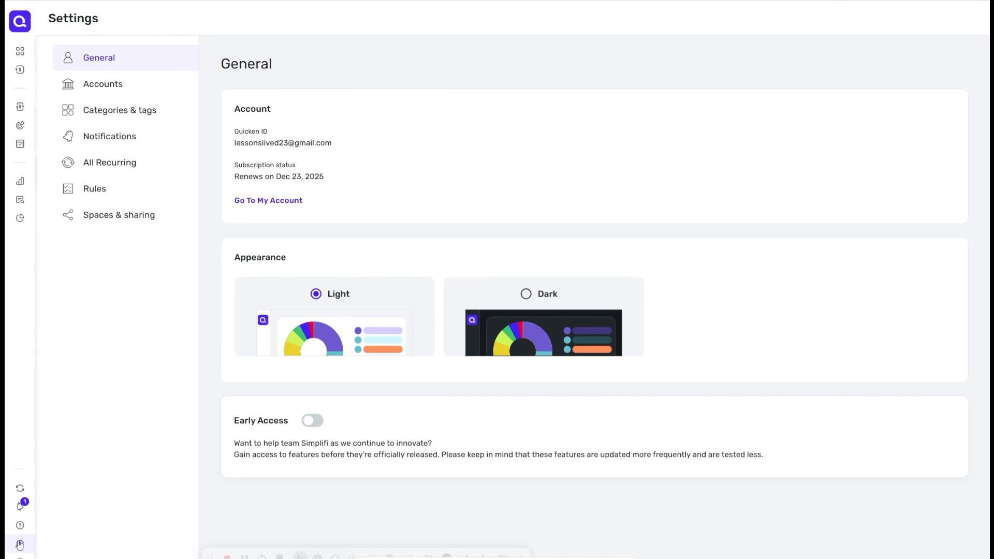
{"action": "left_click", "coordinate": [527, 294]}
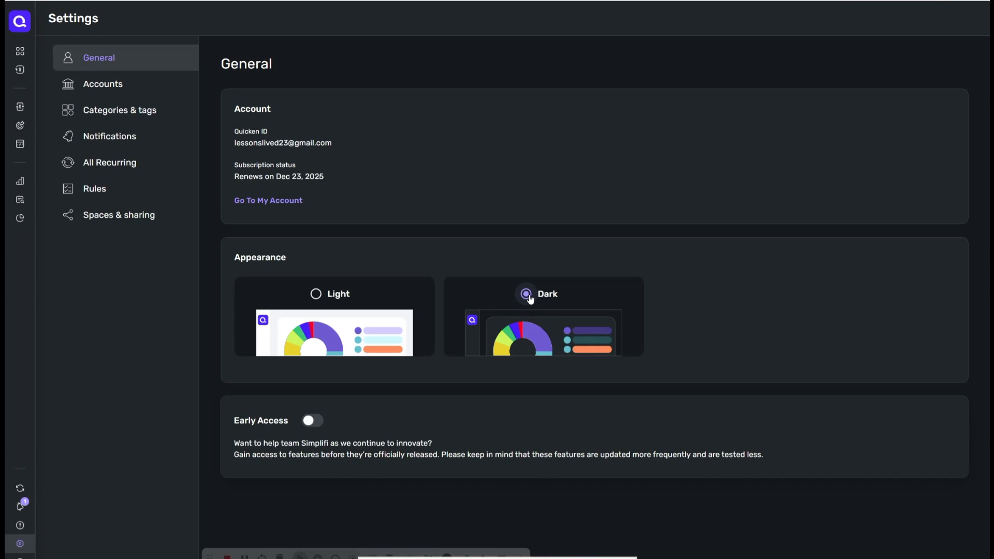
{"action": "left_click", "coordinate": [405, 300]}
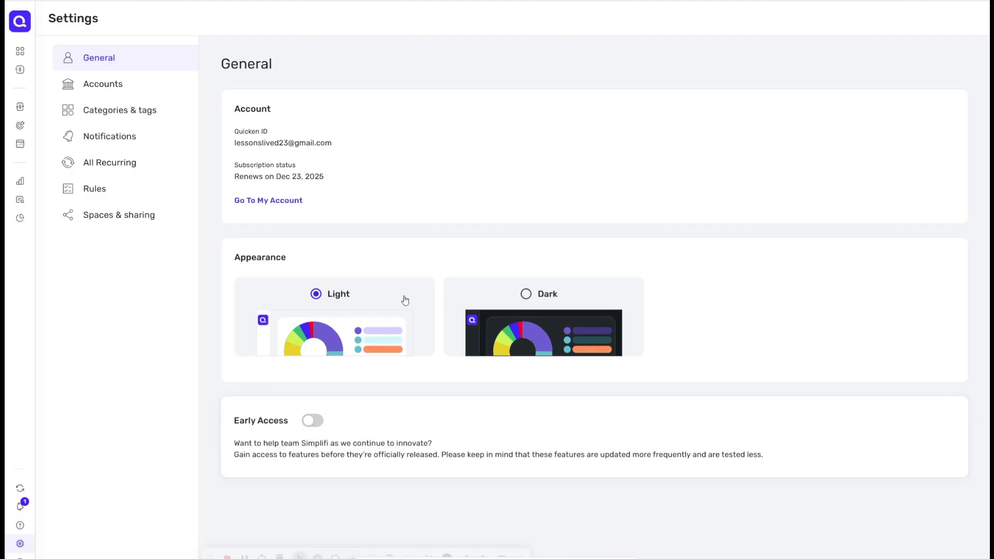
Step: Delete the Rav4 20223 manual vehicle account from the Accounts settings
{"action": "left_click", "coordinate": [139, 94]}
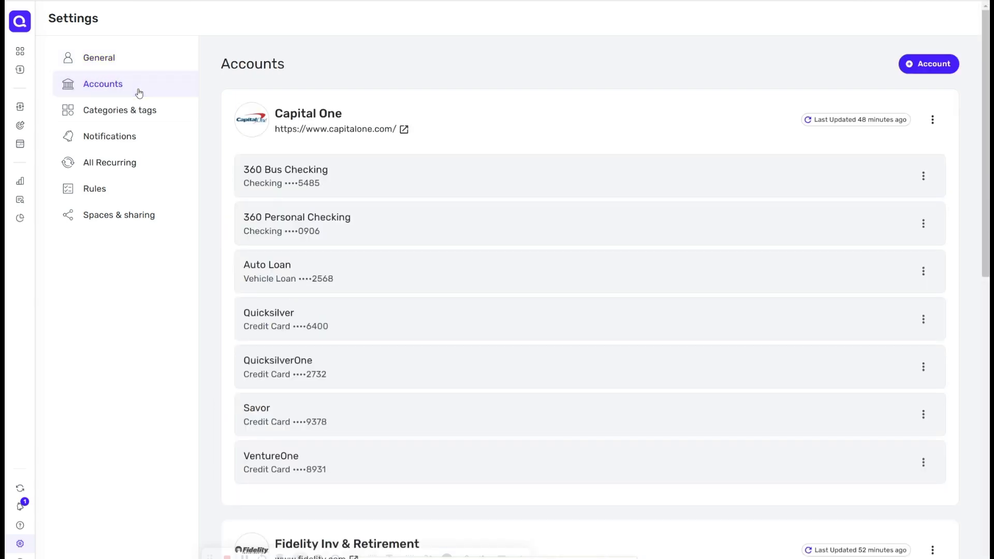
{"action": "scroll", "coordinate": [139, 93], "scroll_direction": "down", "scroll_amount": 15}
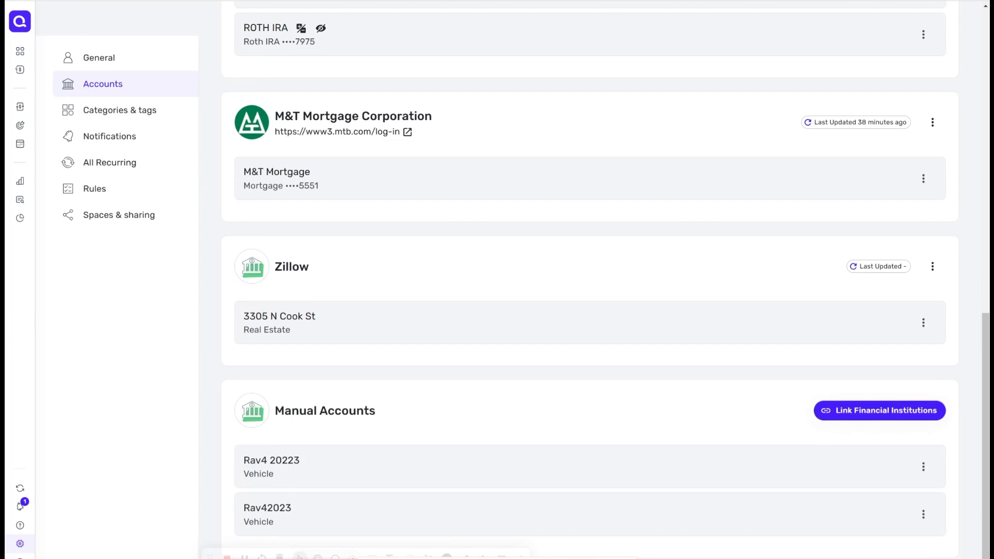
{"action": "left_click", "coordinate": [924, 466]}
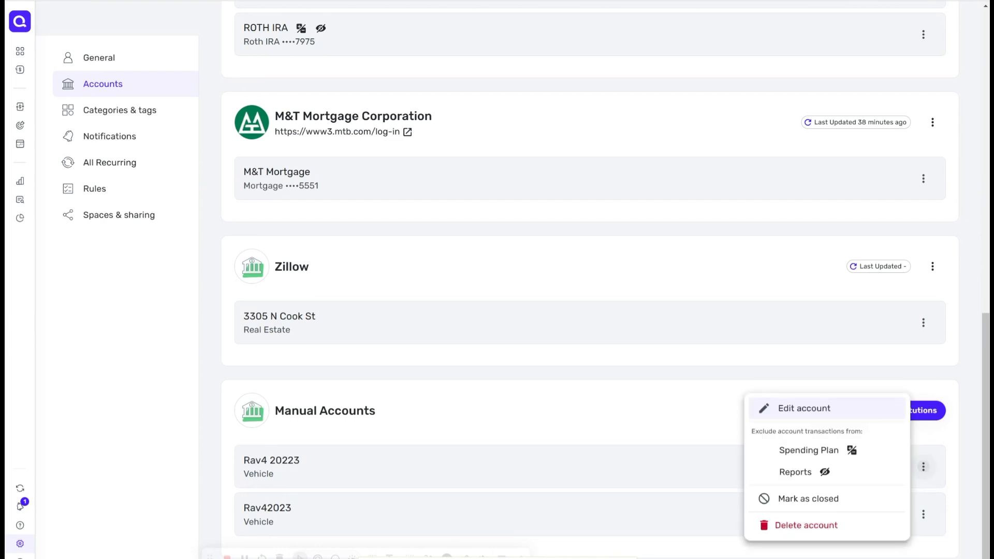
{"action": "left_click", "coordinate": [806, 525]}
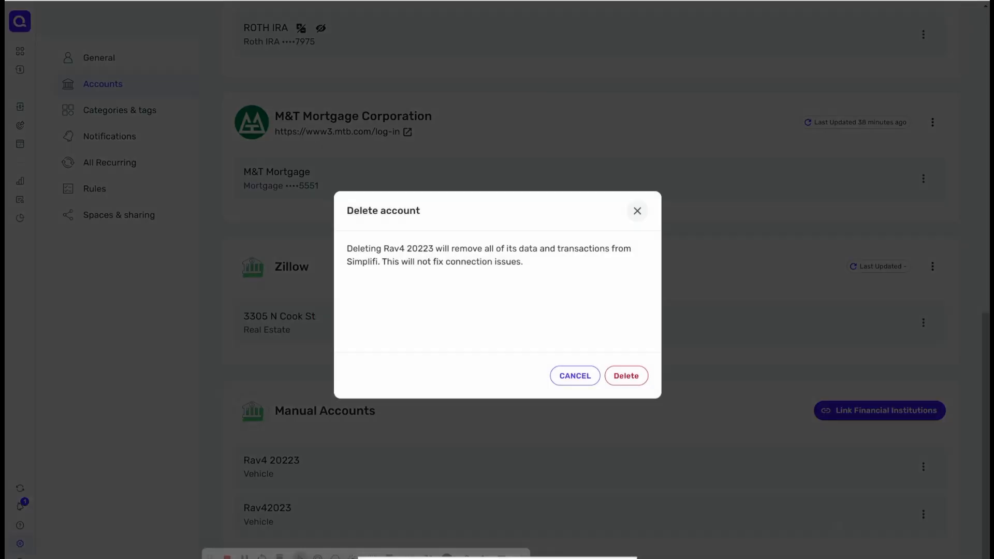
{"action": "left_click", "coordinate": [626, 376]}
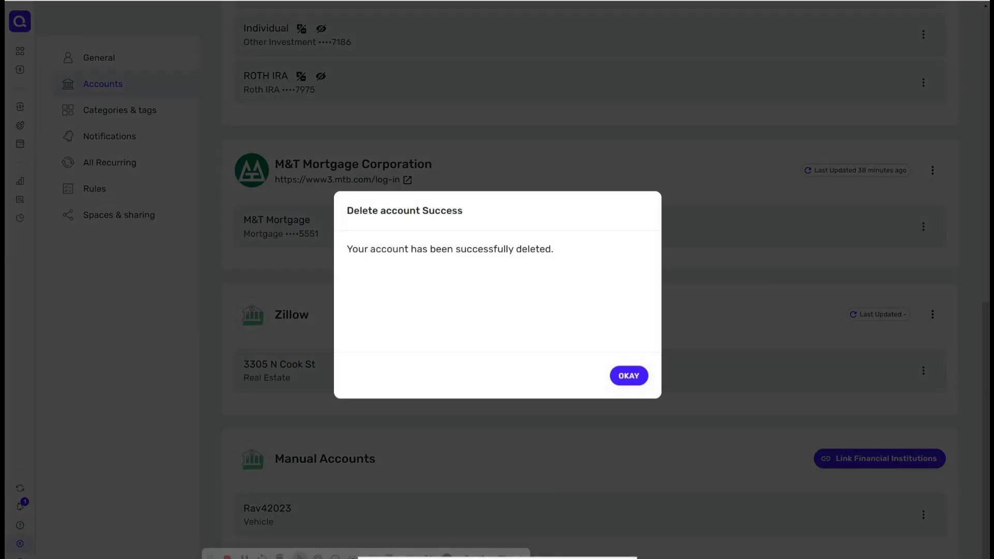
{"action": "left_click", "coordinate": [628, 375]}
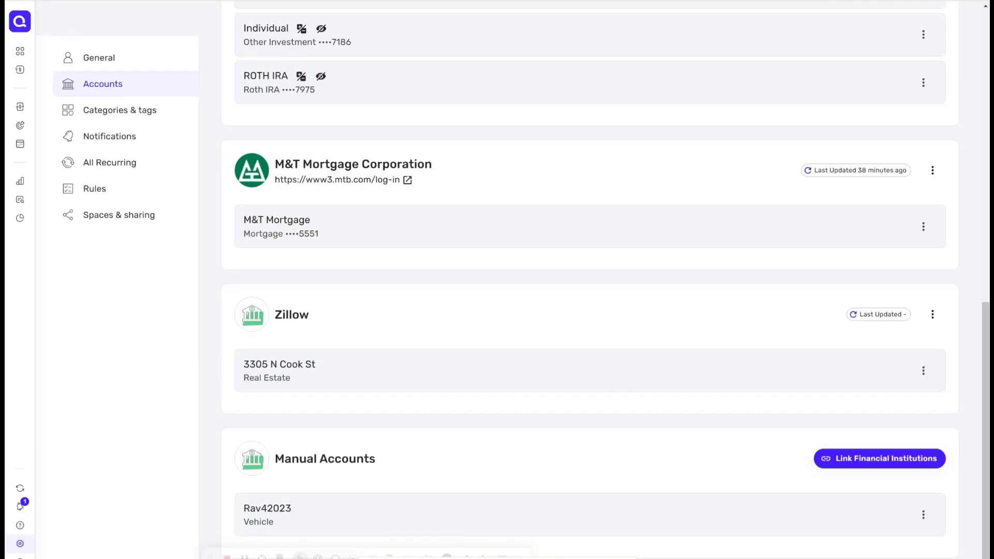
Step: Create a new expense category named Shell as a subcategory of Gas & Fuel
{"action": "scroll", "coordinate": [590, 295], "scroll_direction": "up", "scroll_amount": 4}
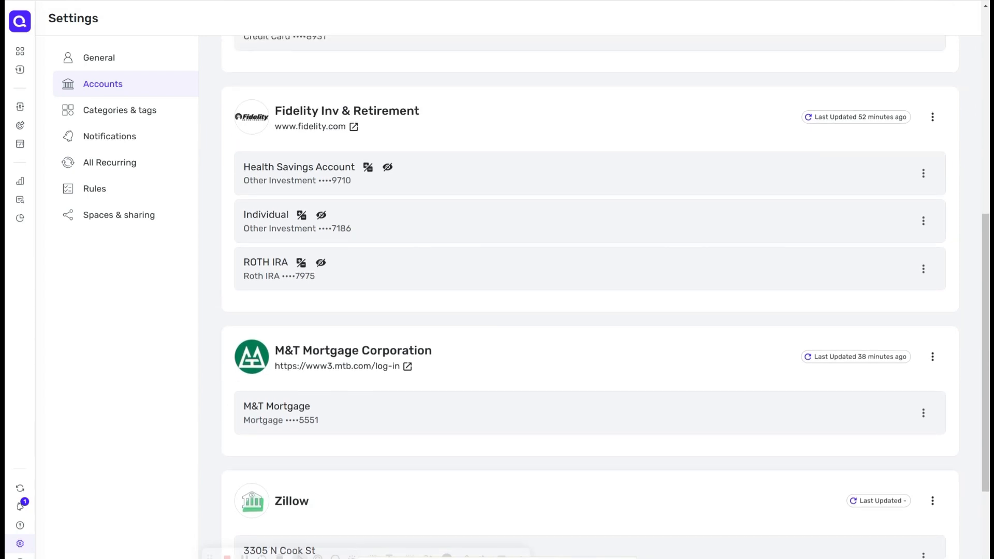
{"action": "scroll", "coordinate": [590, 295], "scroll_direction": "up", "scroll_amount": 9}
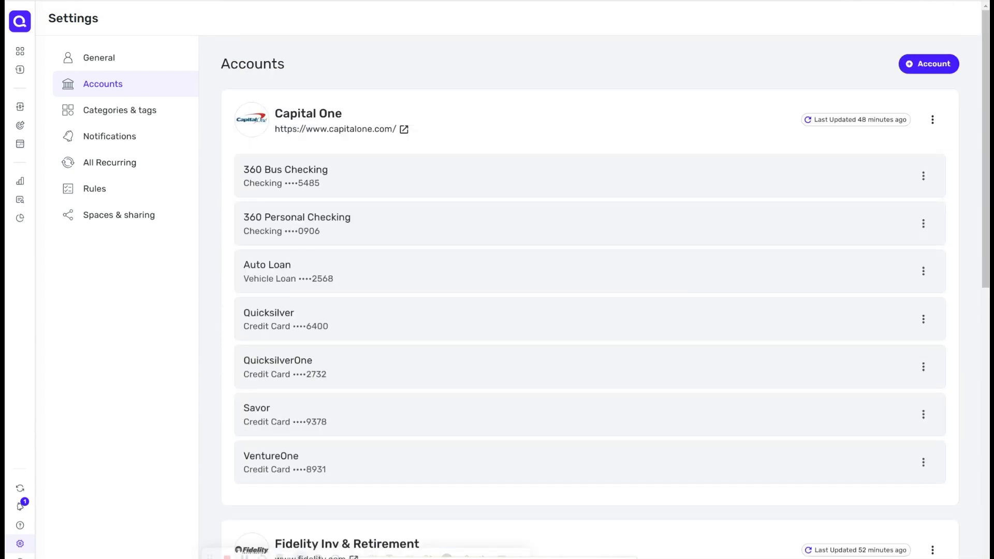
{"action": "left_click", "coordinate": [106, 111]}
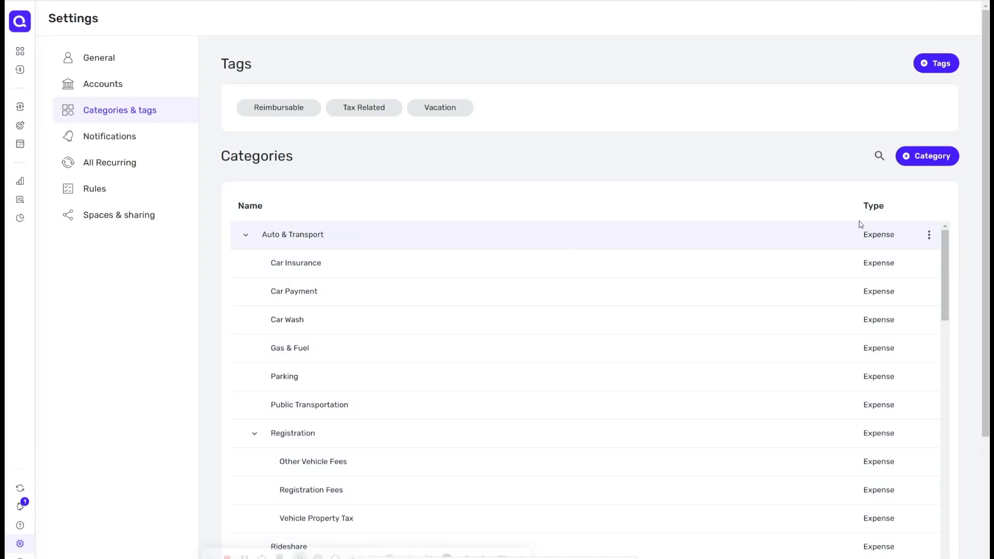
{"action": "left_click", "coordinate": [944, 153]}
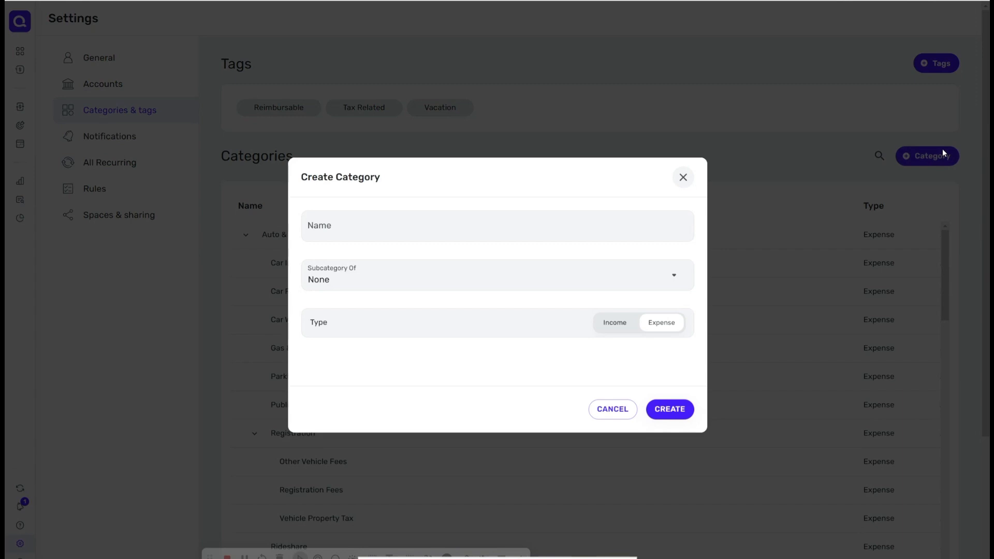
{"action": "left_click", "coordinate": [509, 221]}
{"action": "type", "text": "Shell"}
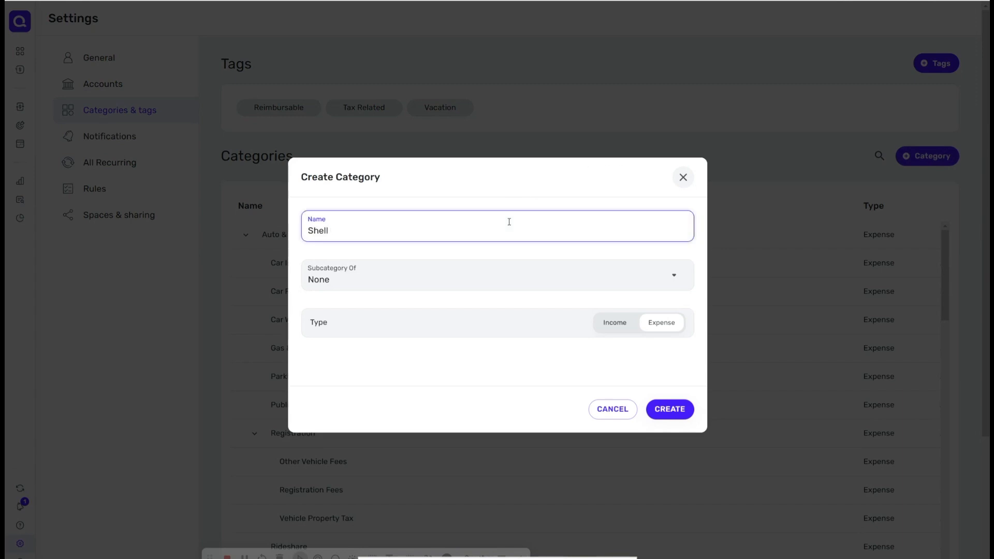
{"action": "left_click", "coordinate": [484, 284]}
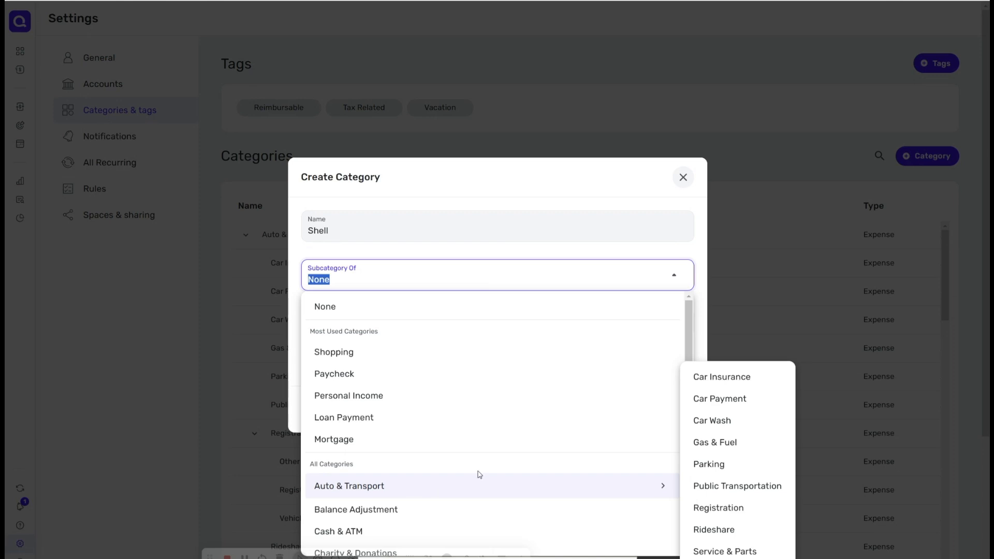
{"action": "mouse_move", "coordinate": [630, 494]}
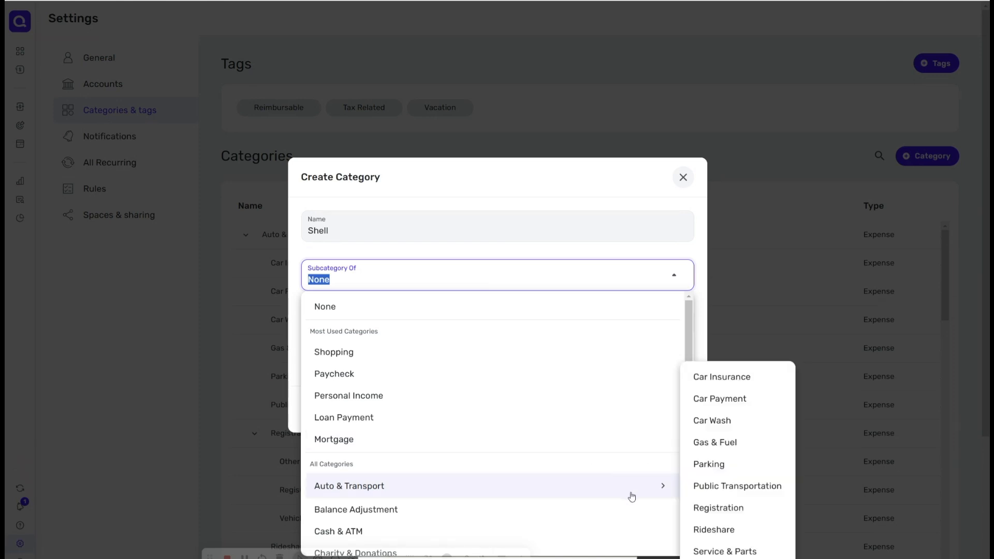
{"action": "left_click", "coordinate": [747, 448]}
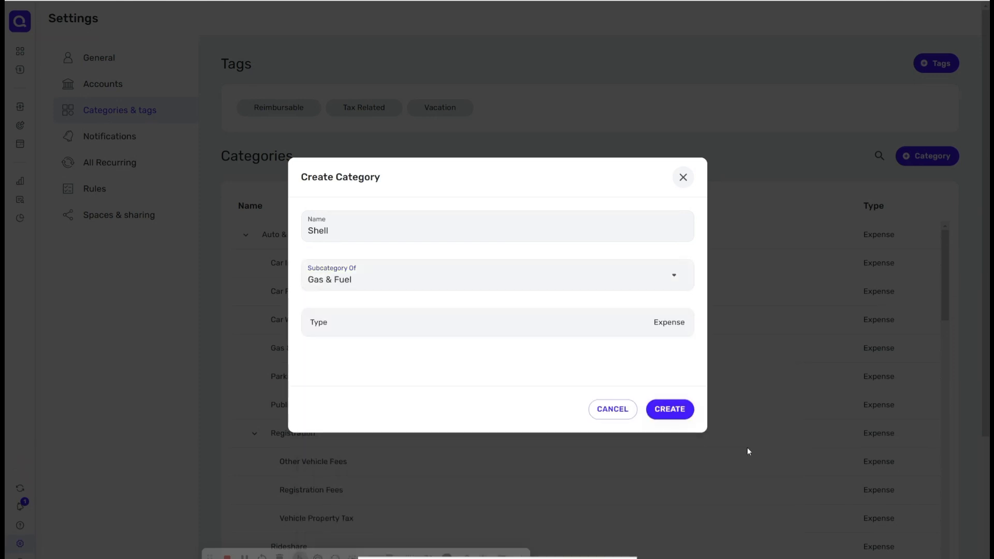
{"action": "left_click", "coordinate": [676, 409]}
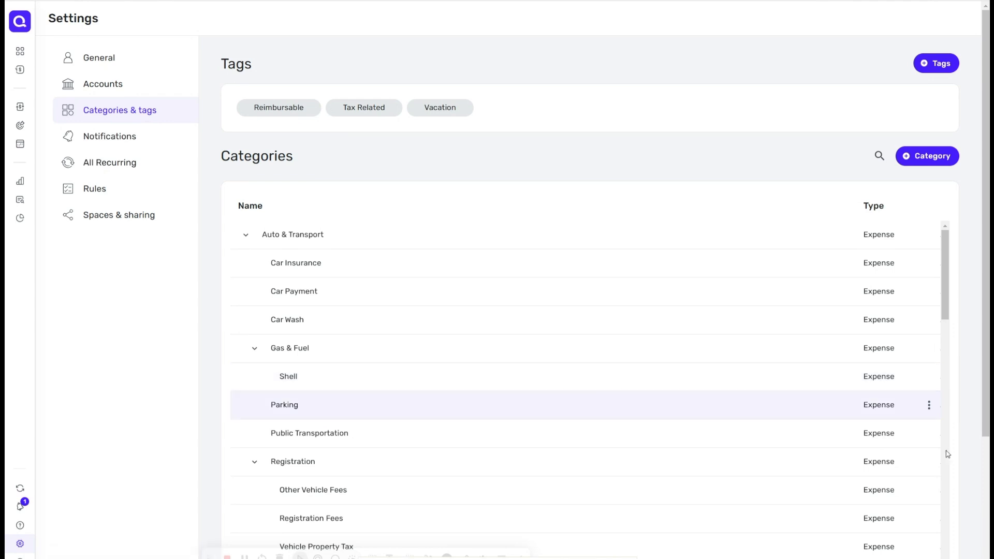
Step: Delete the Shell category
{"action": "left_click", "coordinate": [931, 376]}
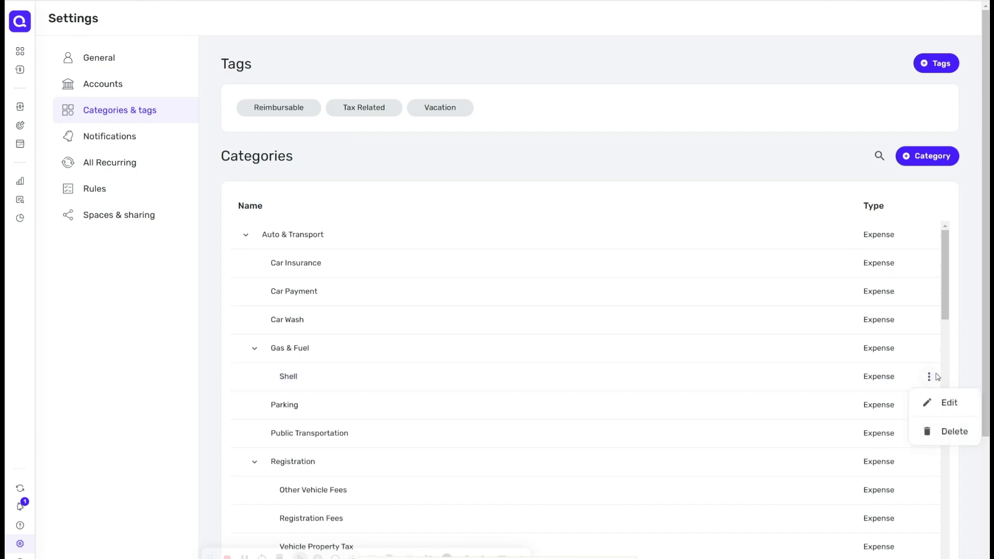
{"action": "left_click", "coordinate": [948, 433]}
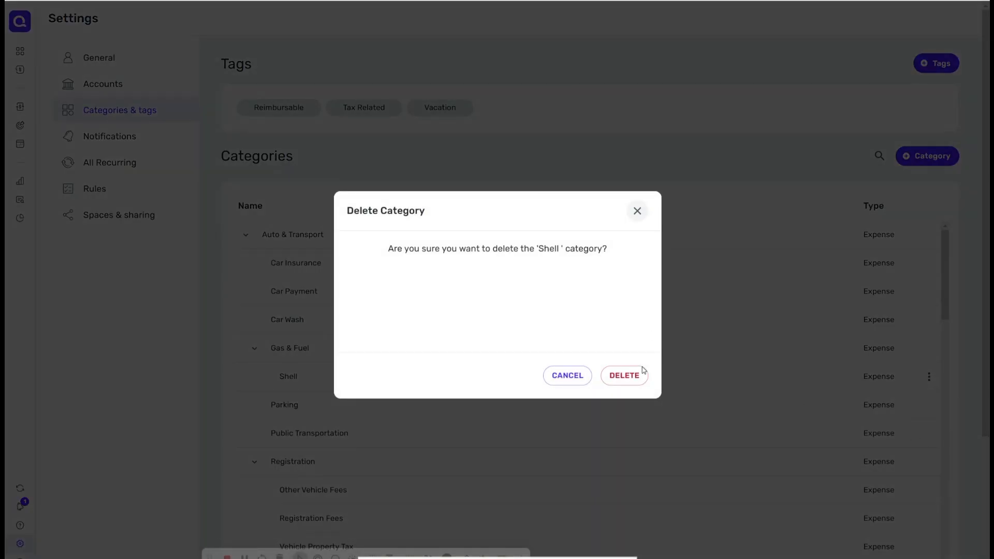
{"action": "left_click", "coordinate": [626, 376]}
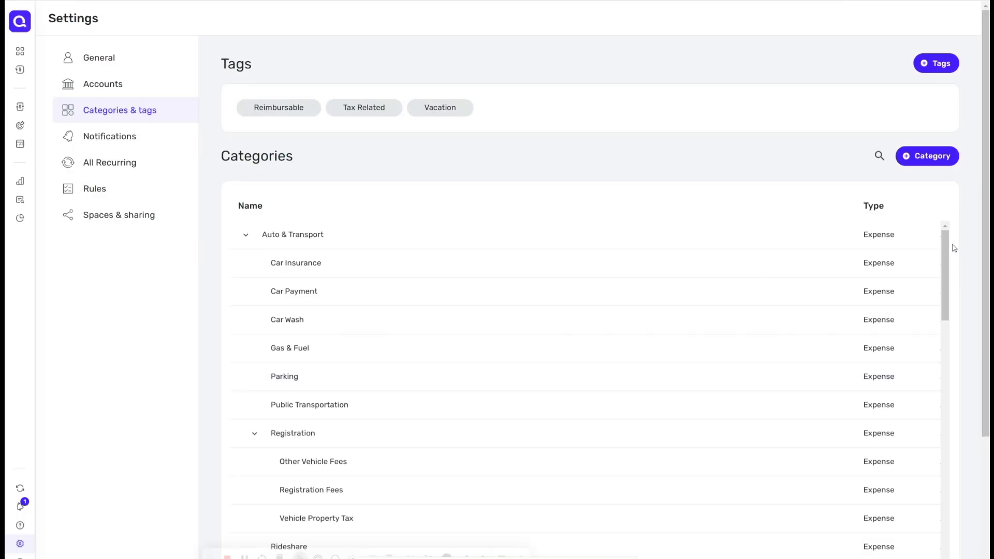
Step: Rename the Shopping category to Amazon and make it a subcategory of Shopping
{"action": "mouse_move", "coordinate": [948, 254]}
{"action": "left_mouse_down"}
{"action": "mouse_move", "coordinate": [955, 315]}
{"action": "mouse_move", "coordinate": [980, 384]}
{"action": "mouse_move", "coordinate": [957, 414]}
{"action": "mouse_move", "coordinate": [950, 456]}
{"action": "mouse_move", "coordinate": [966, 558]}
{"action": "left_mouse_up"}
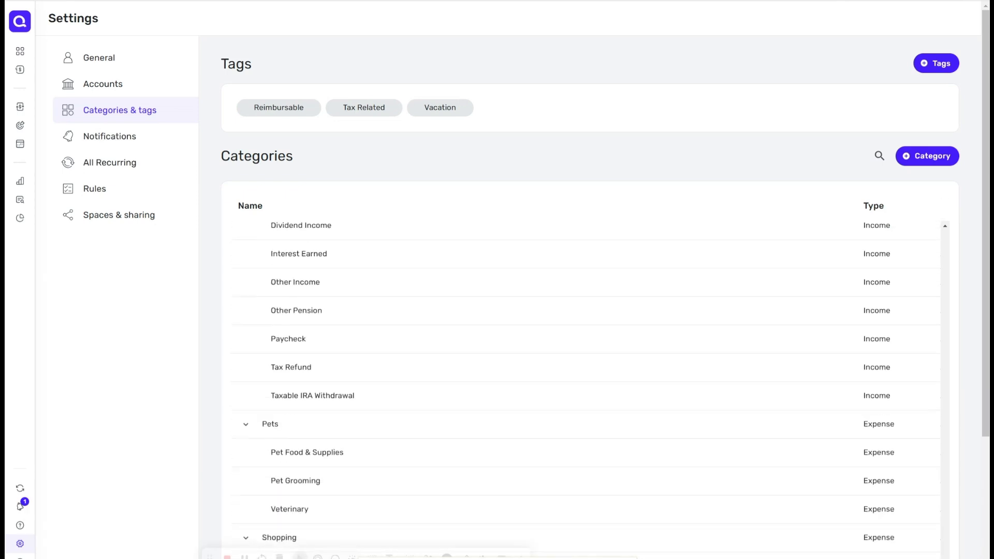
{"action": "scroll", "coordinate": [988, 408], "scroll_direction": "down", "scroll_amount": 3}
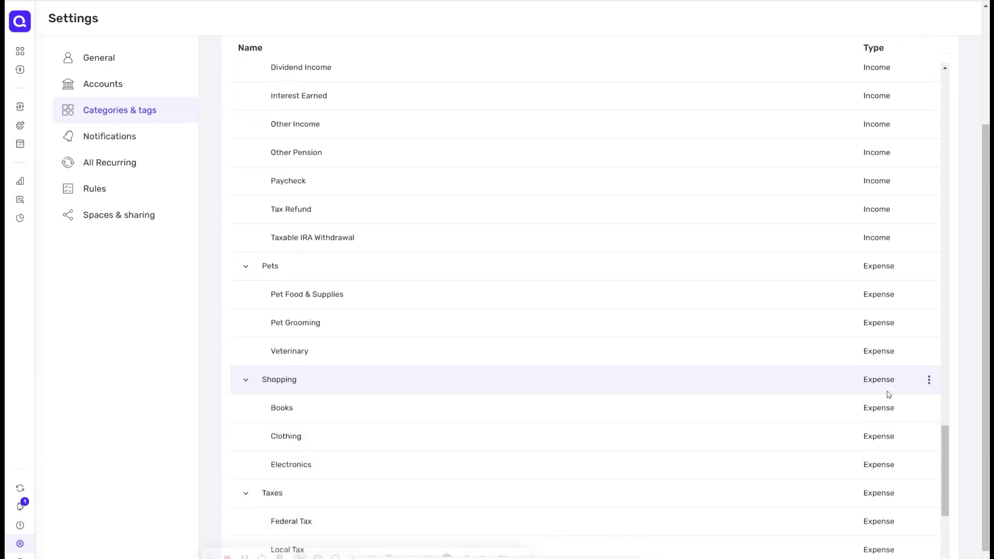
{"action": "left_click", "coordinate": [928, 380]}
{"action": "left_click", "coordinate": [922, 403]}
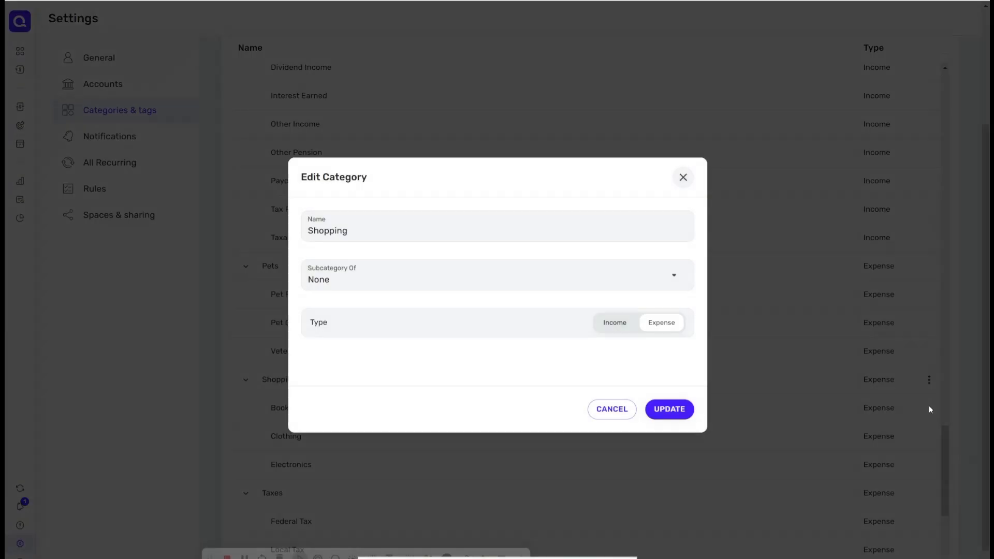
{"action": "left_click", "coordinate": [628, 220]}
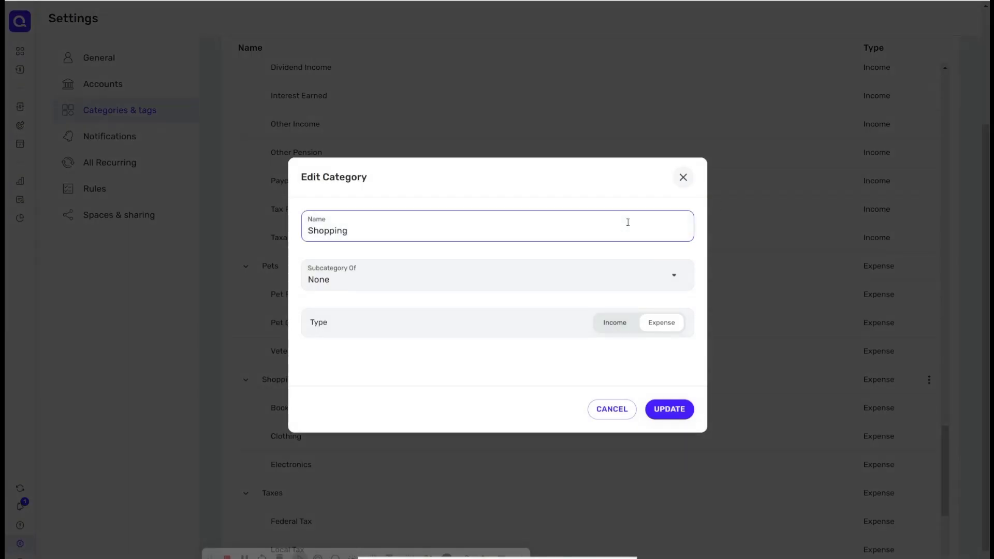
{"action": "double_click", "coordinate": [627, 222]}
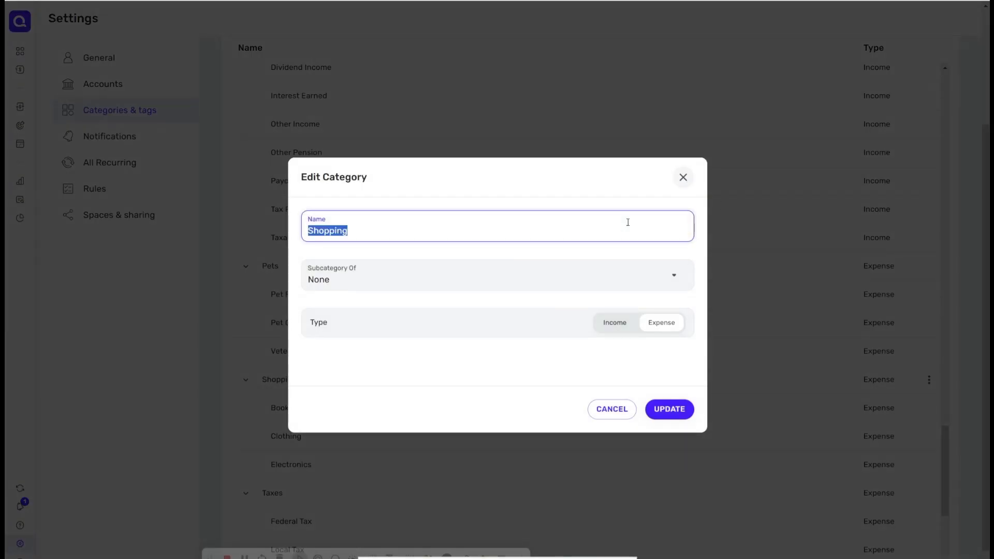
{"action": "type", "text": "Ross"}
{"action": "left_click", "coordinate": [674, 280]}
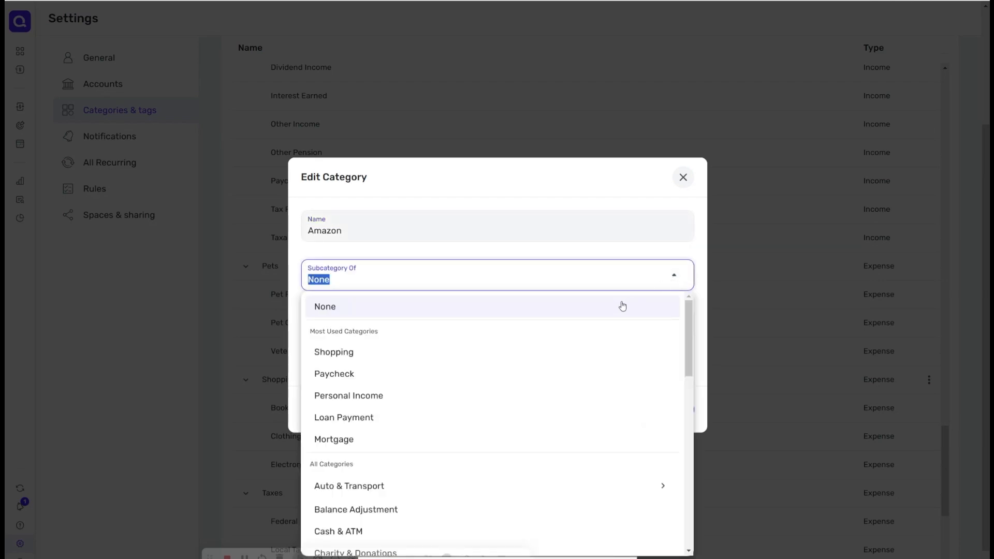
{"action": "type", "text": "shop"}
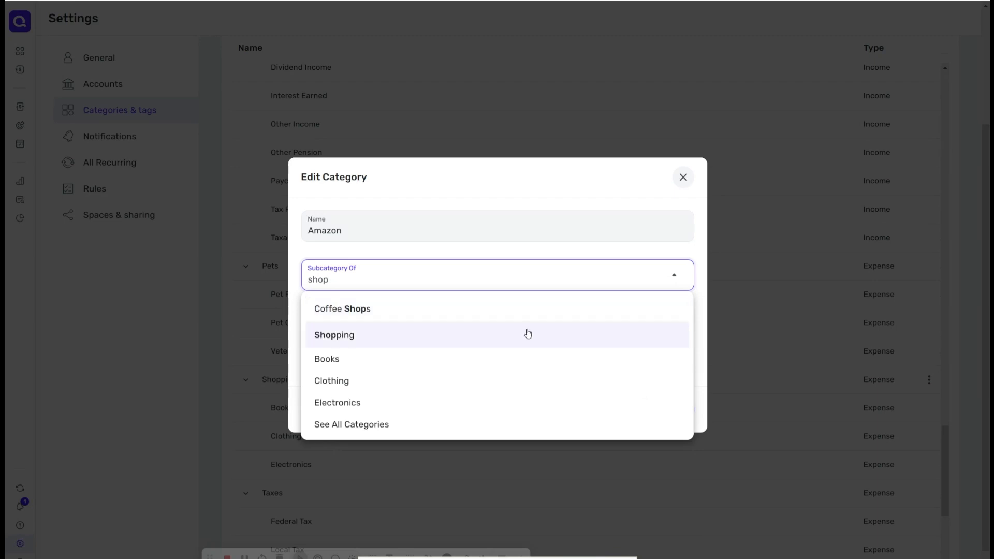
{"action": "left_click", "coordinate": [515, 339]}
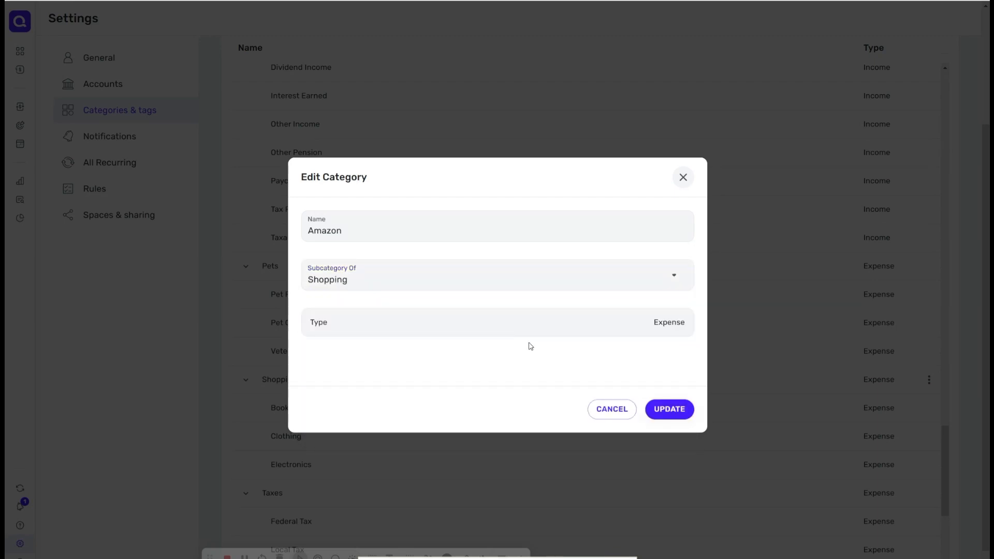
{"action": "left_click", "coordinate": [663, 414]}
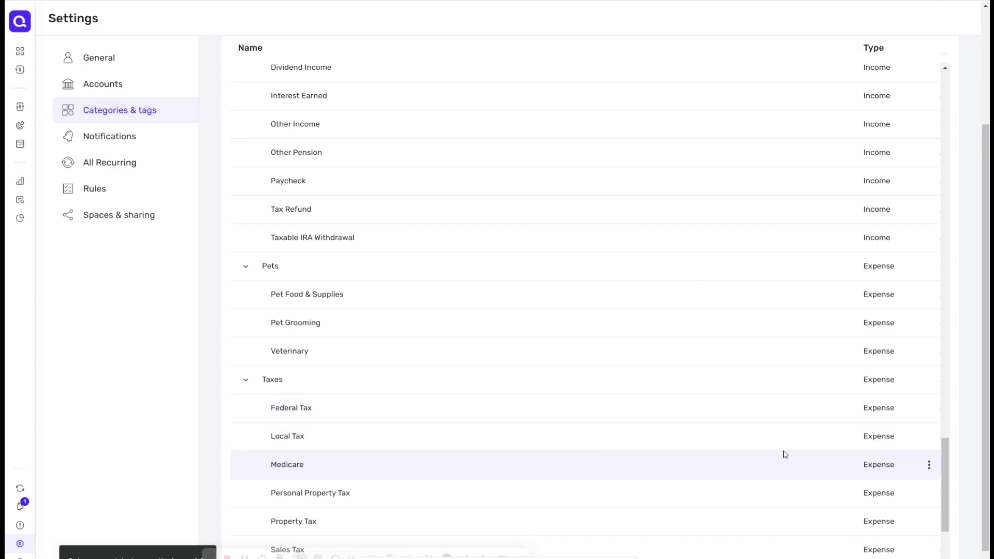